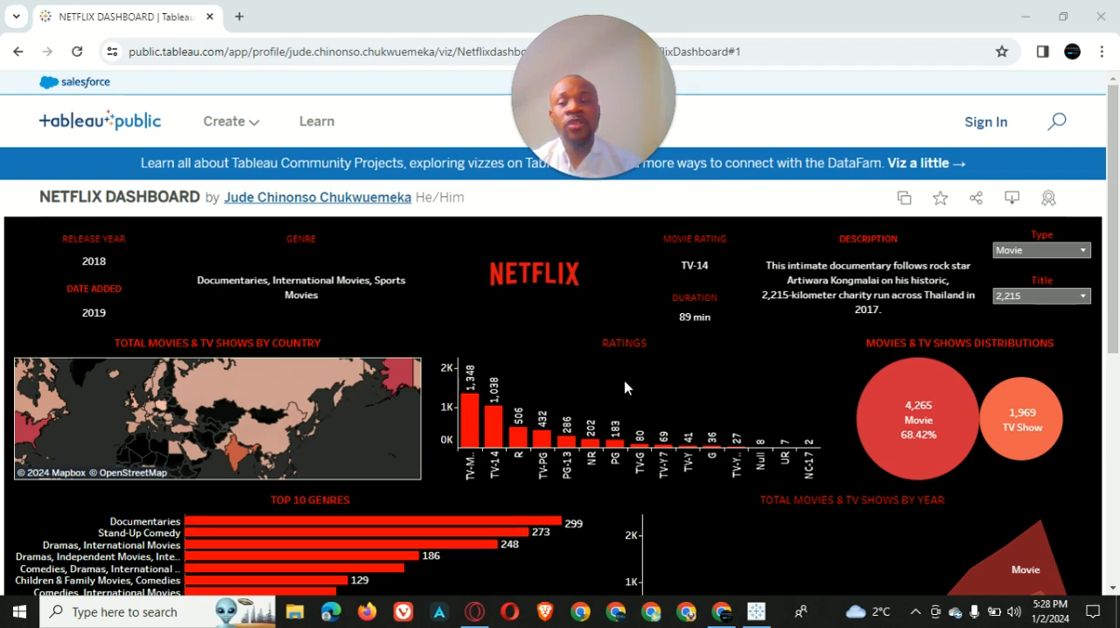
Examine the finished Netflix dashboard's title details, country map, ratings, top 10 genres, distribution and yearly charts
{"action": "scroll", "coordinate": [682, 429], "scroll_direction": "down", "scroll_amount": 1}
{"action": "scroll", "coordinate": [195, 215], "scroll_direction": "up", "scroll_amount": 1}
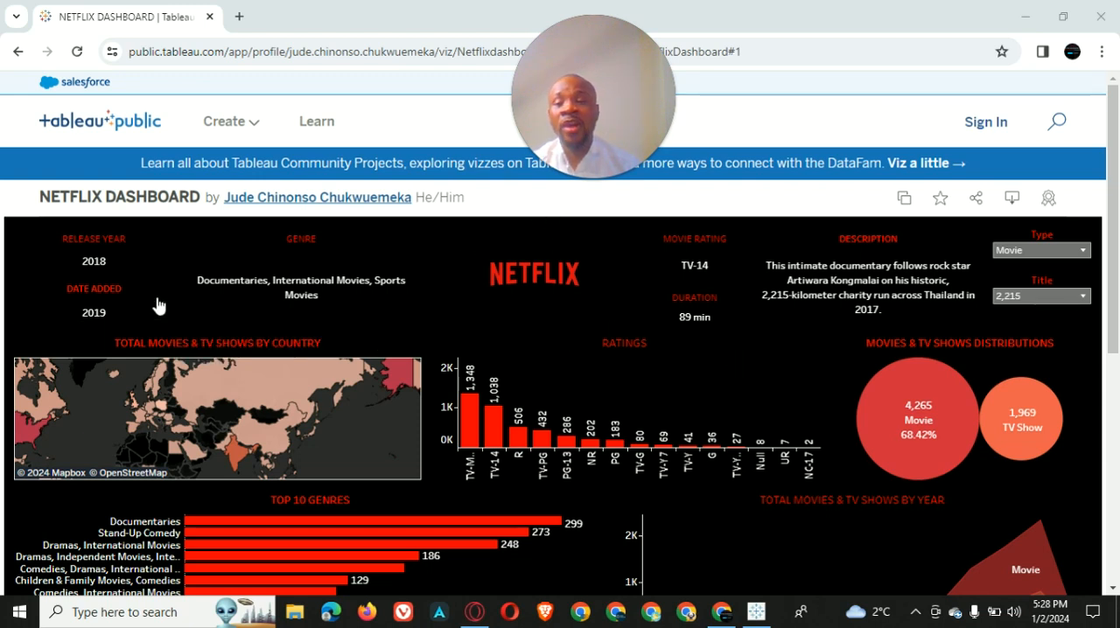
{"action": "scroll", "coordinate": [708, 353], "scroll_direction": "down", "scroll_amount": 5}
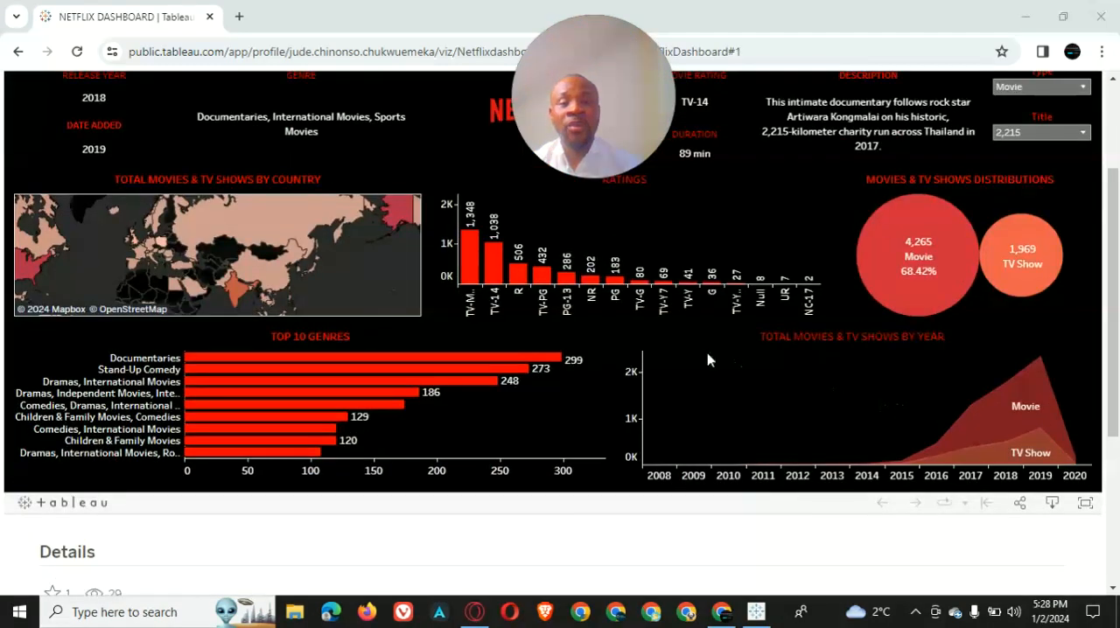
{"action": "scroll", "coordinate": [297, 326], "scroll_direction": "up", "scroll_amount": 2}
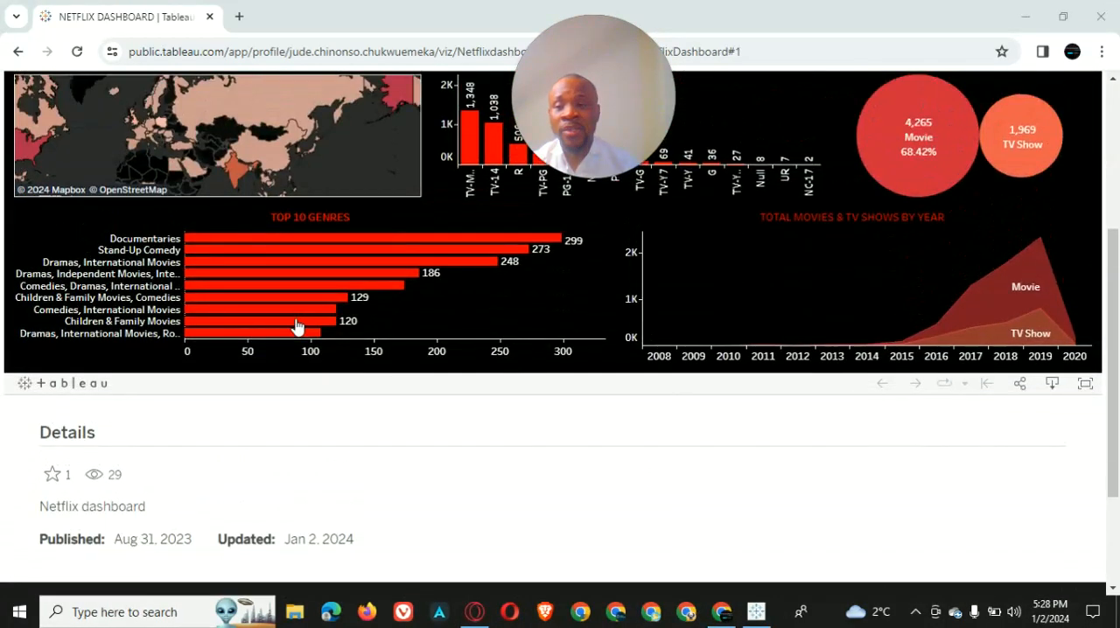
{"action": "scroll", "coordinate": [296, 326], "scroll_direction": "up", "scroll_amount": 3}
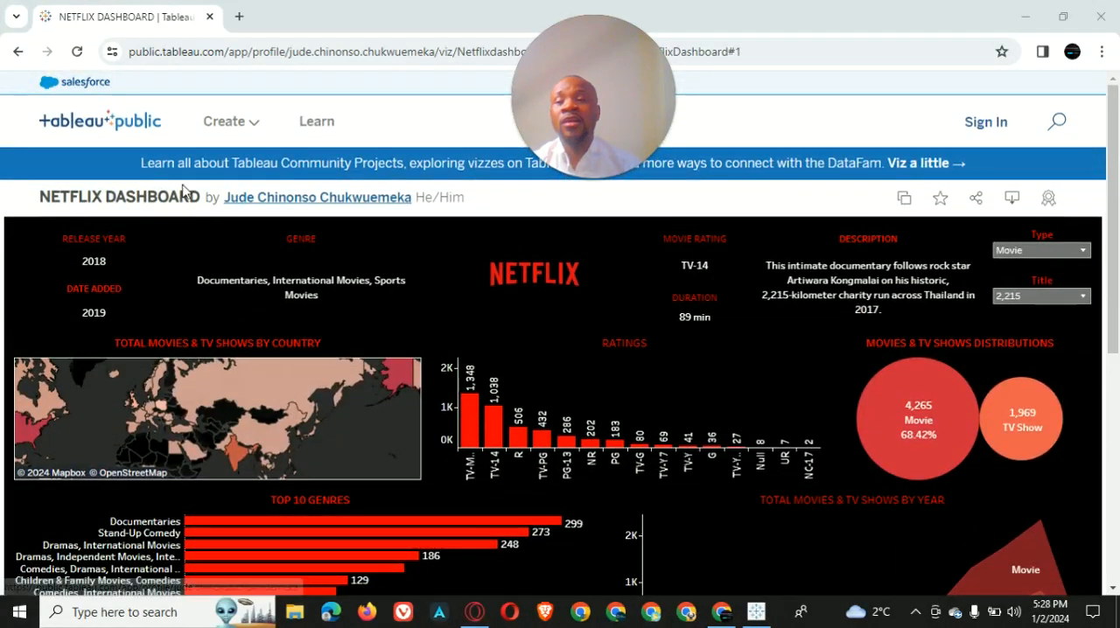
{"action": "scroll", "coordinate": [33, 149], "scroll_direction": "down", "scroll_amount": 1}
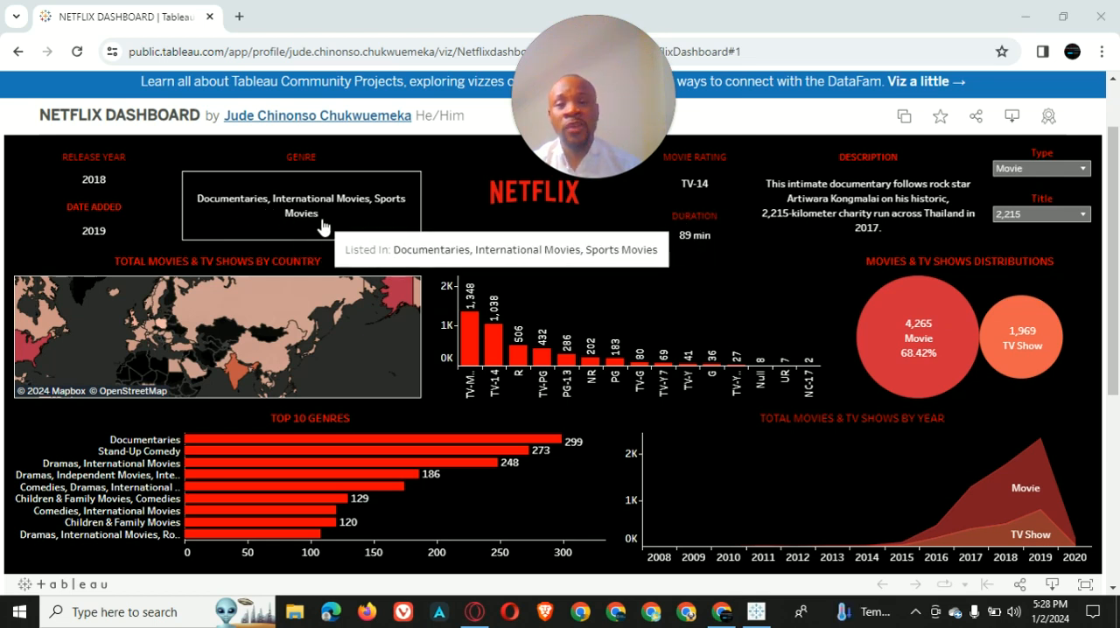
{"action": "scroll", "coordinate": [415, 304], "scroll_direction": "up", "scroll_amount": 2}
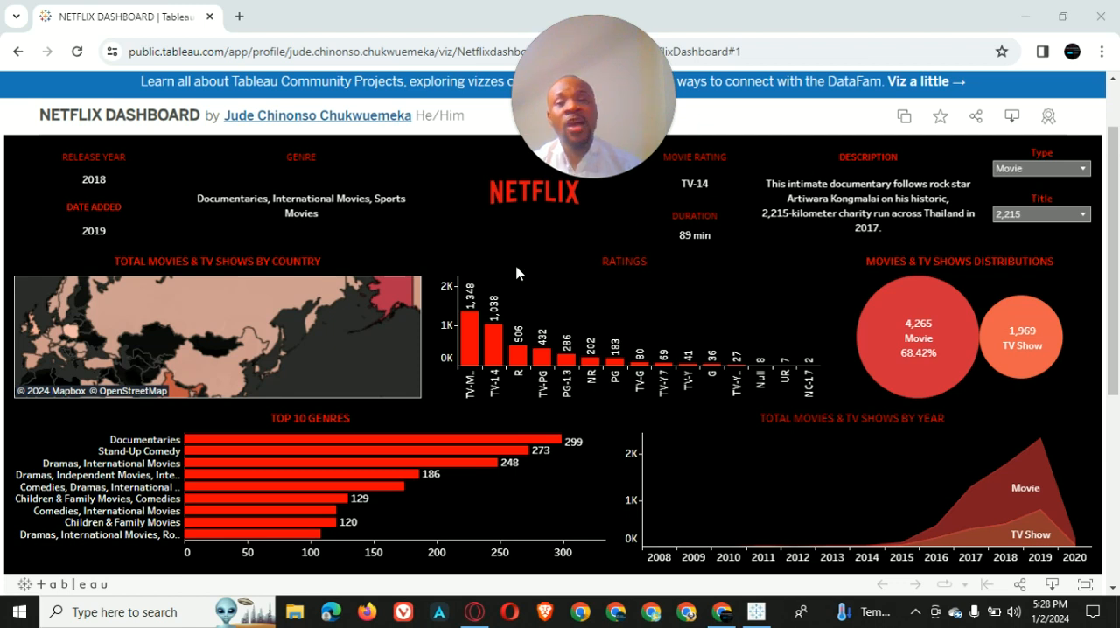
{"action": "scroll", "coordinate": [185, 339], "scroll_direction": "down", "scroll_amount": 3}
{"action": "scroll", "coordinate": [184, 334], "scroll_direction": "up", "scroll_amount": 1}
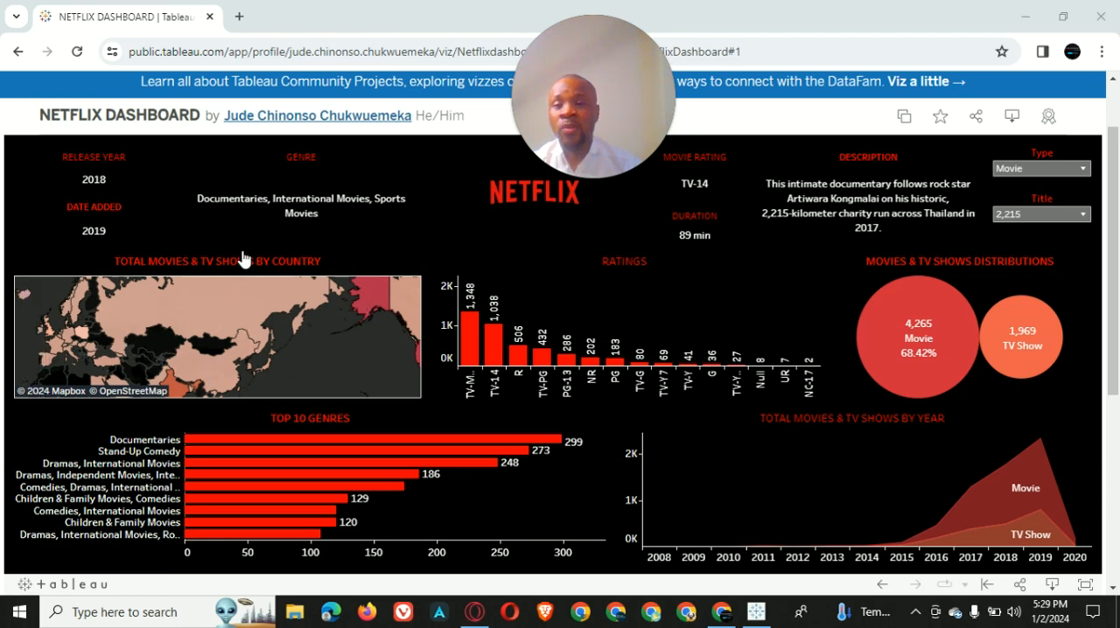
{"action": "scroll", "coordinate": [242, 350], "scroll_direction": "up", "scroll_amount": 2}
{"action": "scroll", "coordinate": [264, 355], "scroll_direction": "down", "scroll_amount": 3}
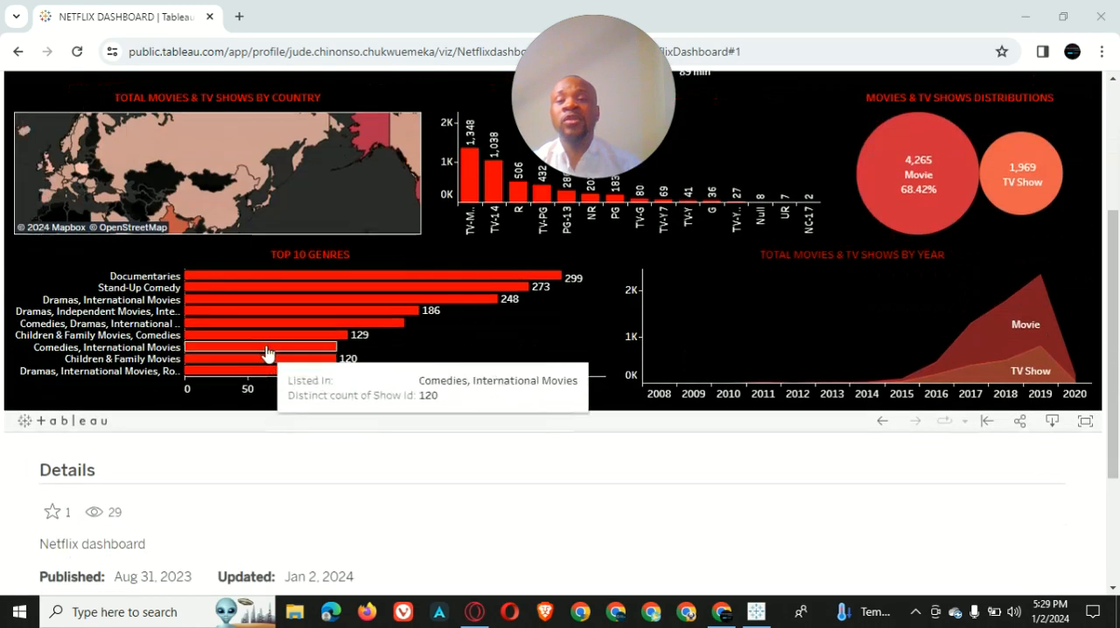
{"action": "scroll", "coordinate": [262, 350], "scroll_direction": "up", "scroll_amount": 2}
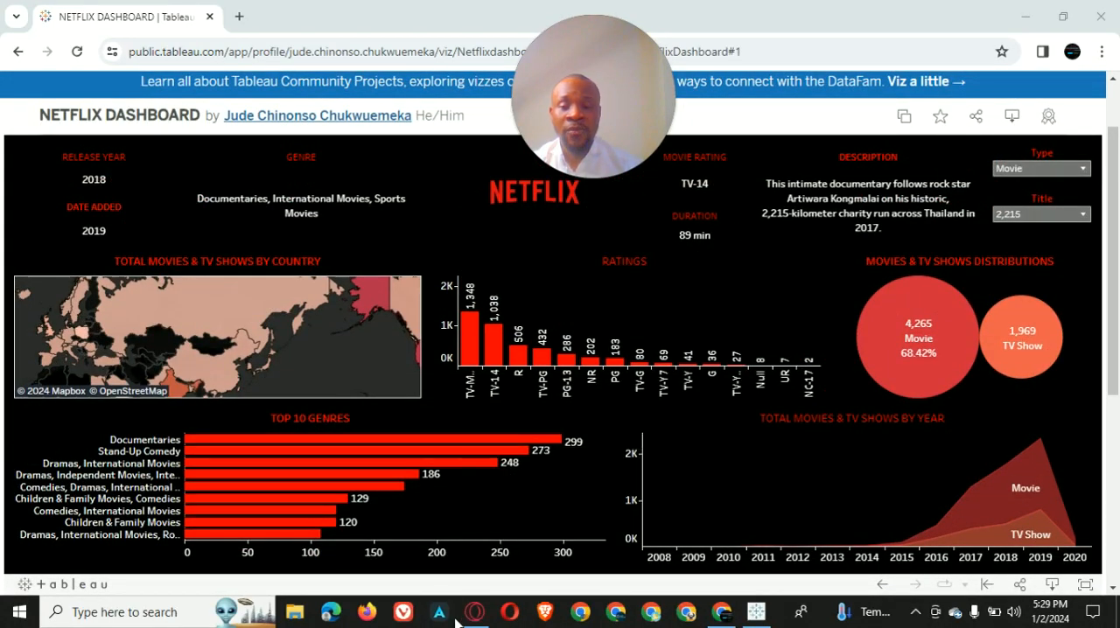
{"action": "mouse_move", "coordinate": [429, 450]}
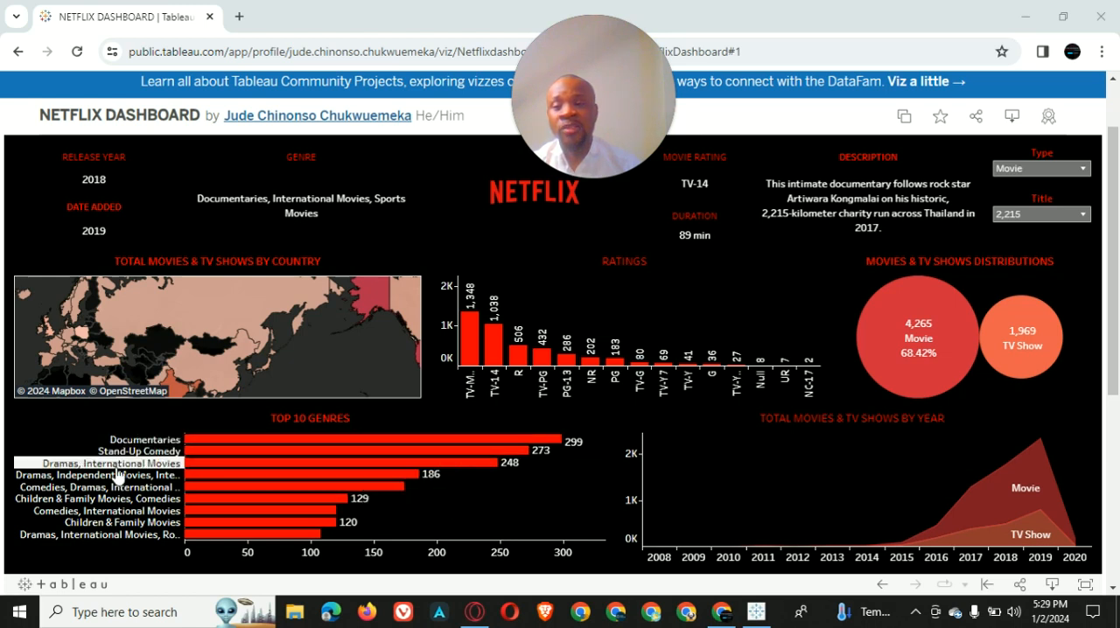
{"action": "mouse_move", "coordinate": [175, 474]}
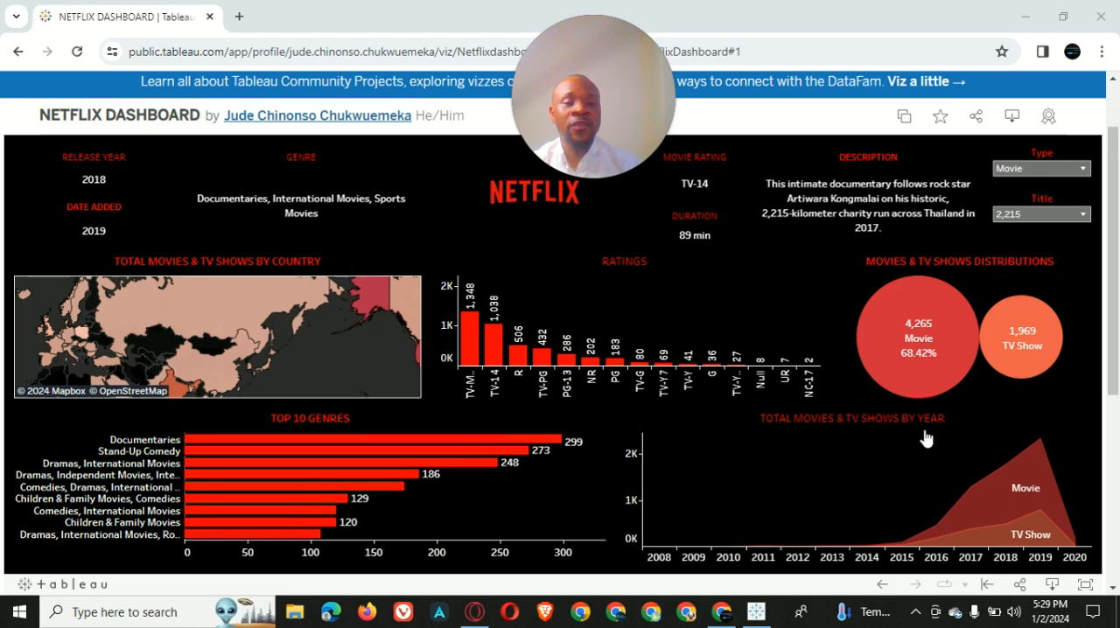
{"action": "scroll", "coordinate": [939, 443], "scroll_direction": "up", "scroll_amount": 1}
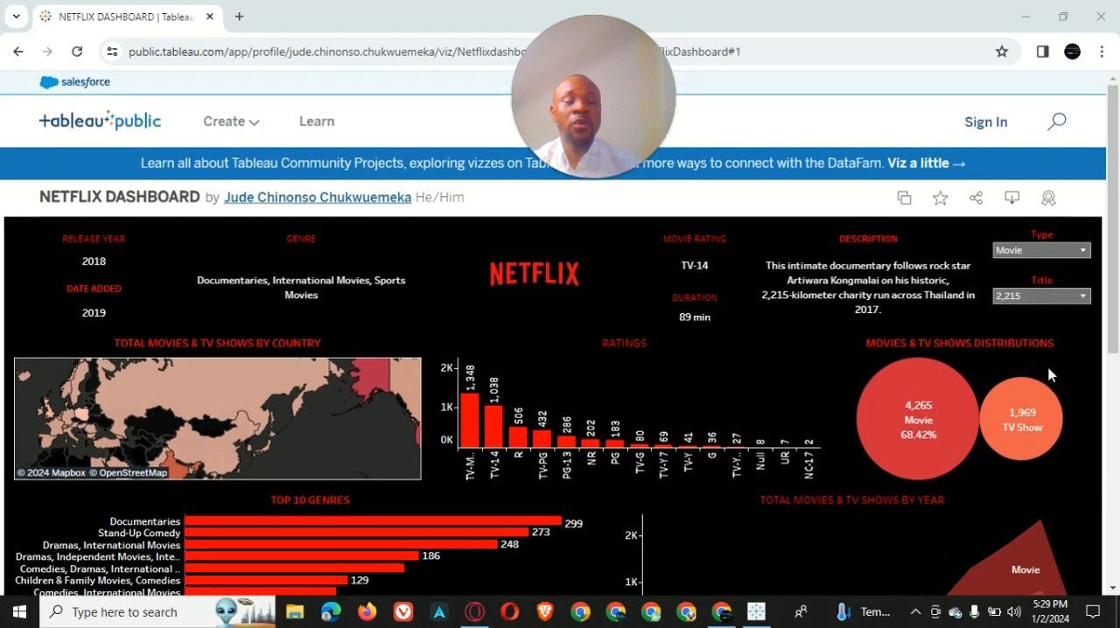
Filter the dashboard's details to the type TV Show and the title 3Below: Tales of Arcadia
{"action": "left_click", "coordinate": [1082, 251]}
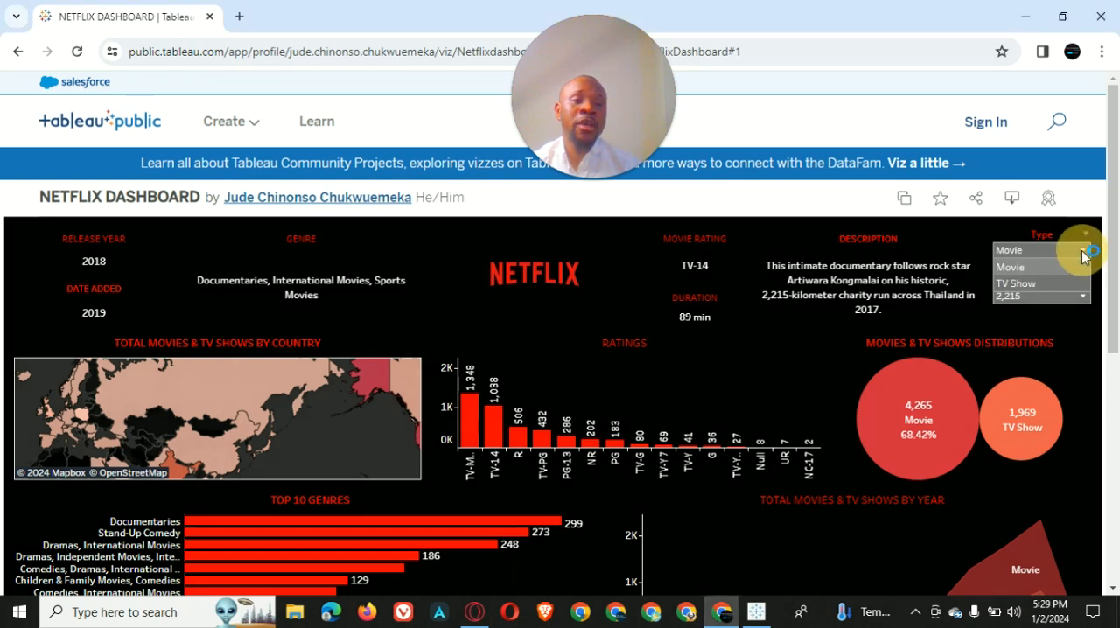
{"action": "left_click", "coordinate": [1021, 280]}
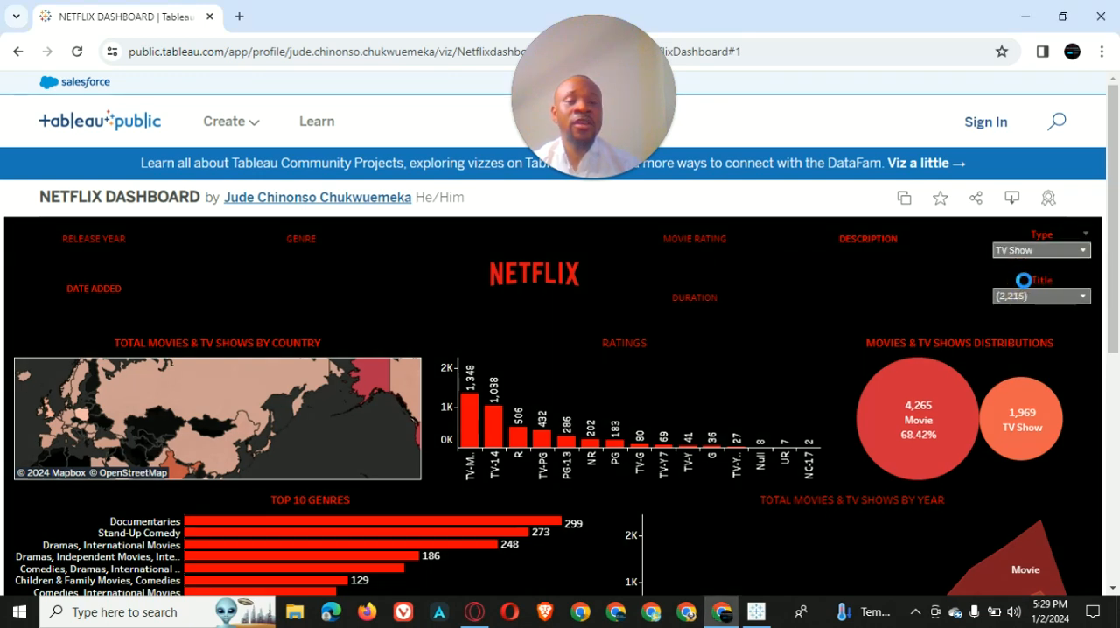
{"action": "left_click", "coordinate": [1072, 300]}
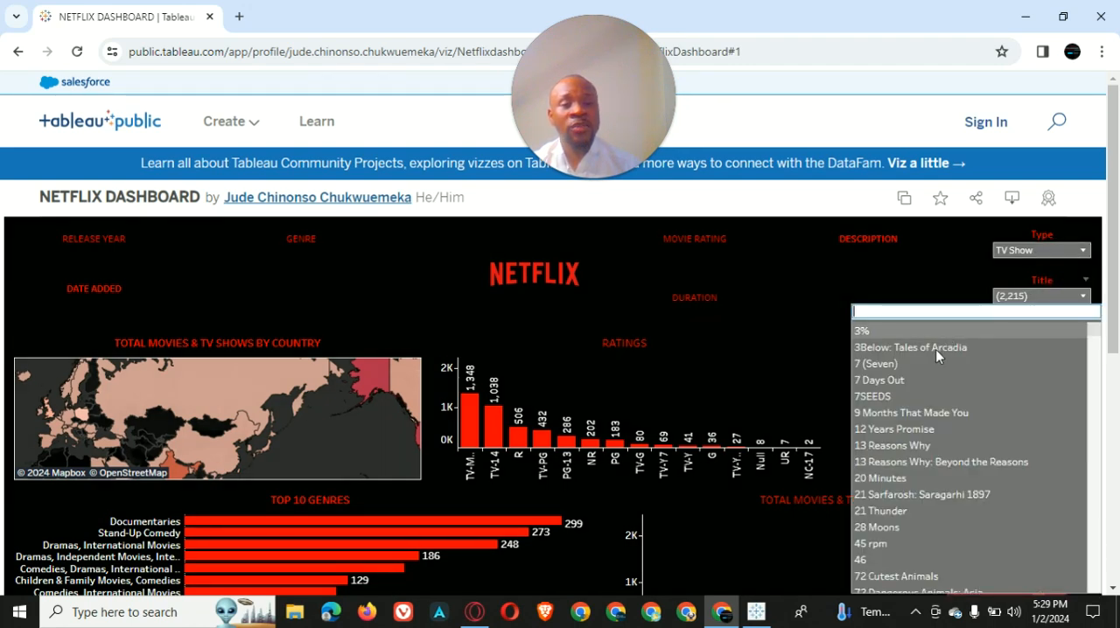
{"action": "left_click", "coordinate": [936, 350]}
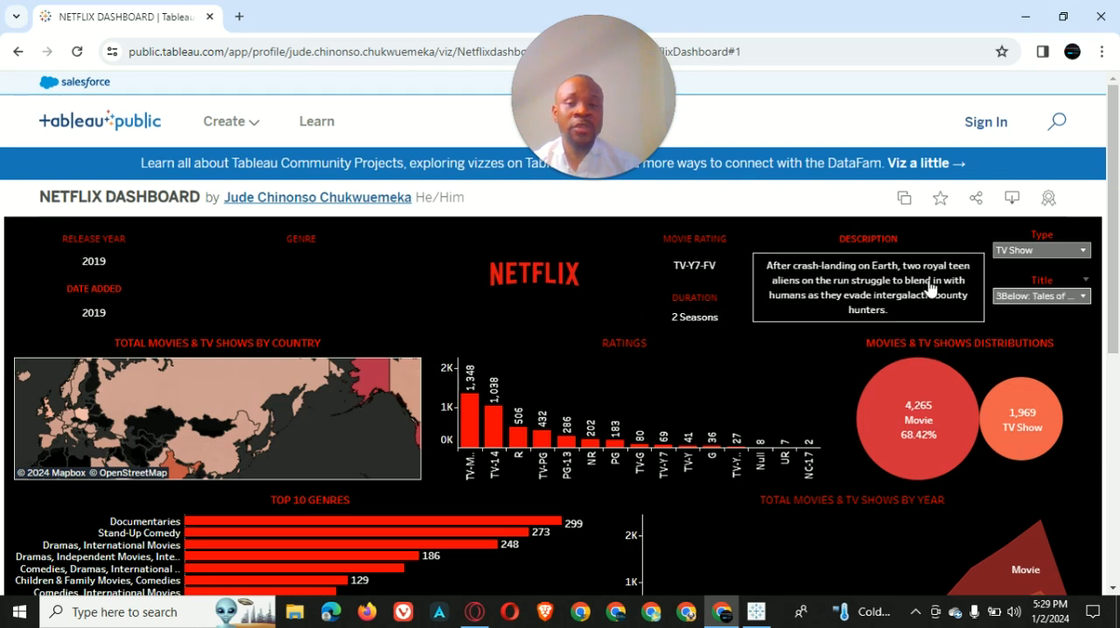
{"action": "left_click", "coordinate": [1085, 299]}
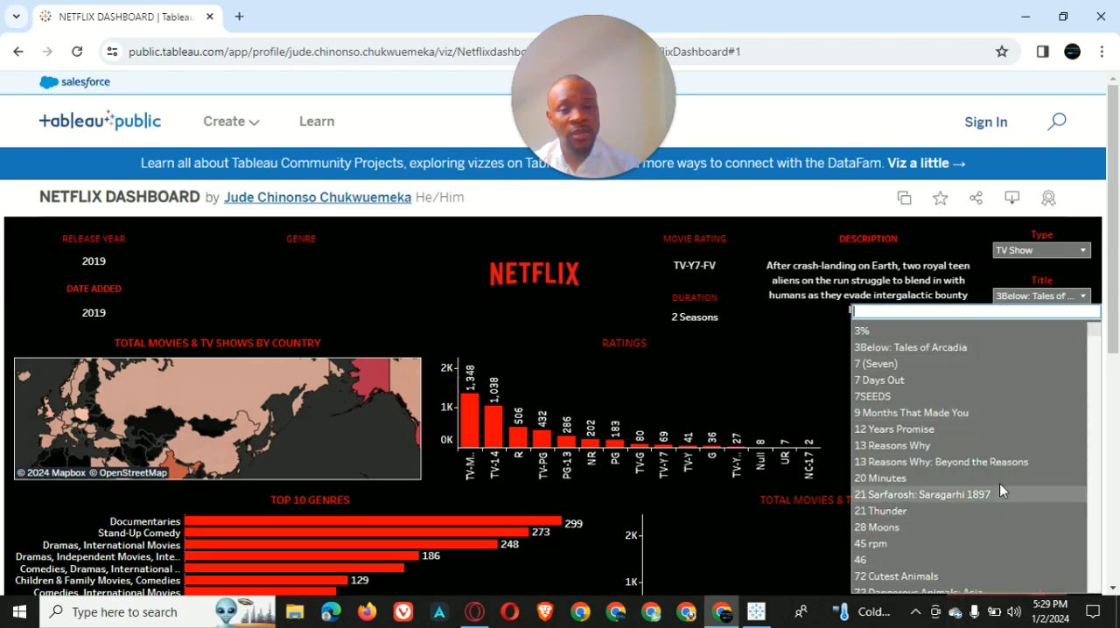
{"action": "left_click", "coordinate": [1023, 252]}
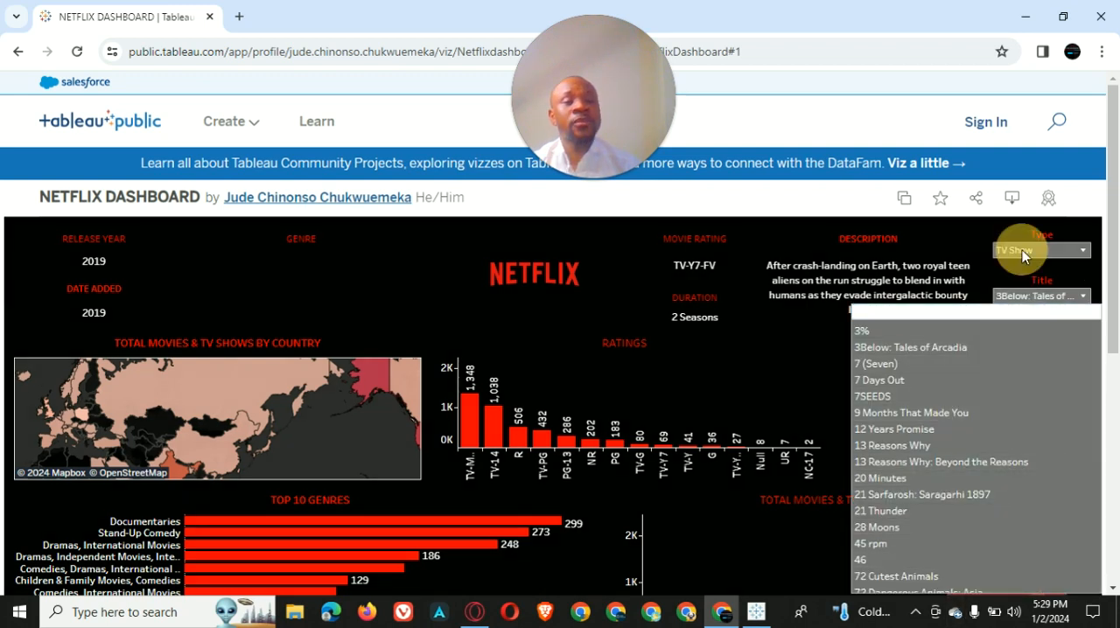
{"action": "left_click", "coordinate": [1059, 253]}
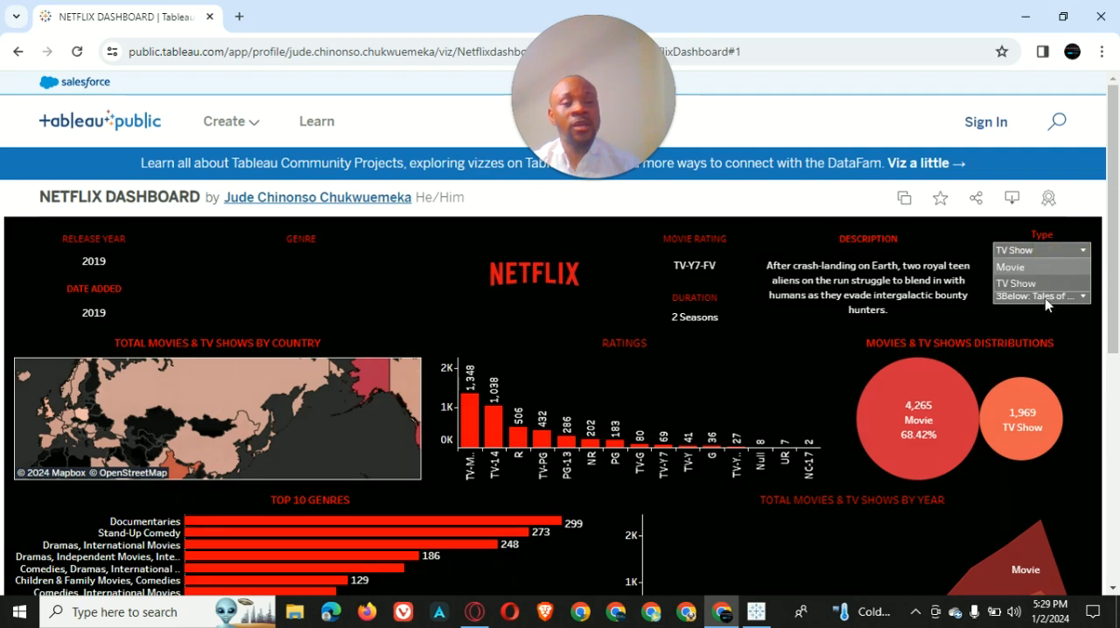
{"action": "left_click", "coordinate": [1039, 268]}
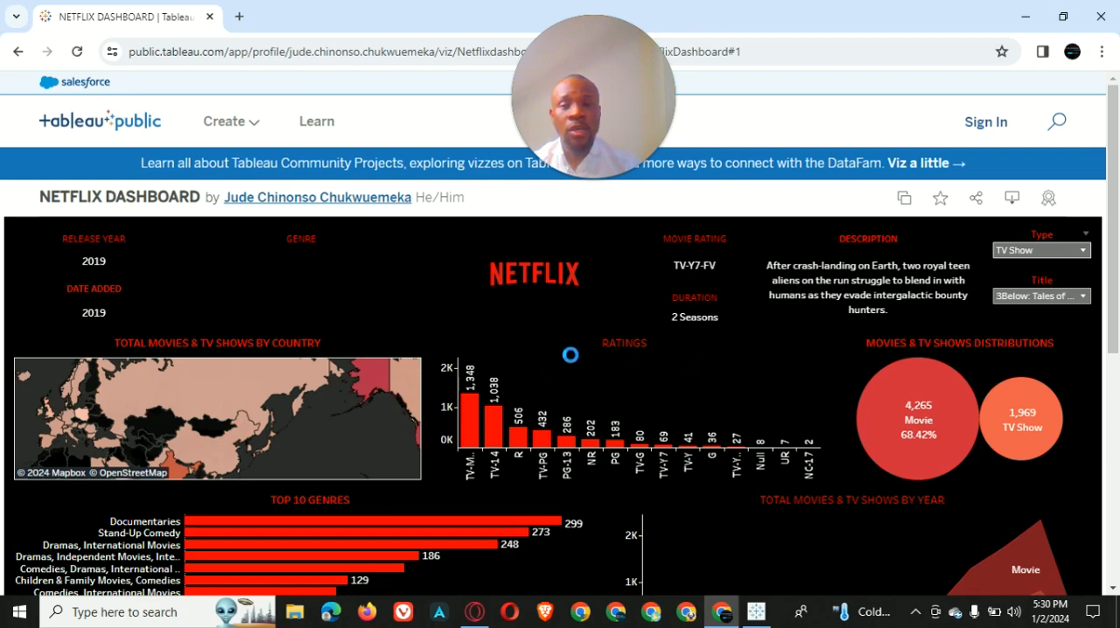
Switch to the Tableau Public desktop app and connect to the text file netflix_titles in the Downloads folder as a new data source
{"action": "left_click", "coordinate": [1026, 16]}
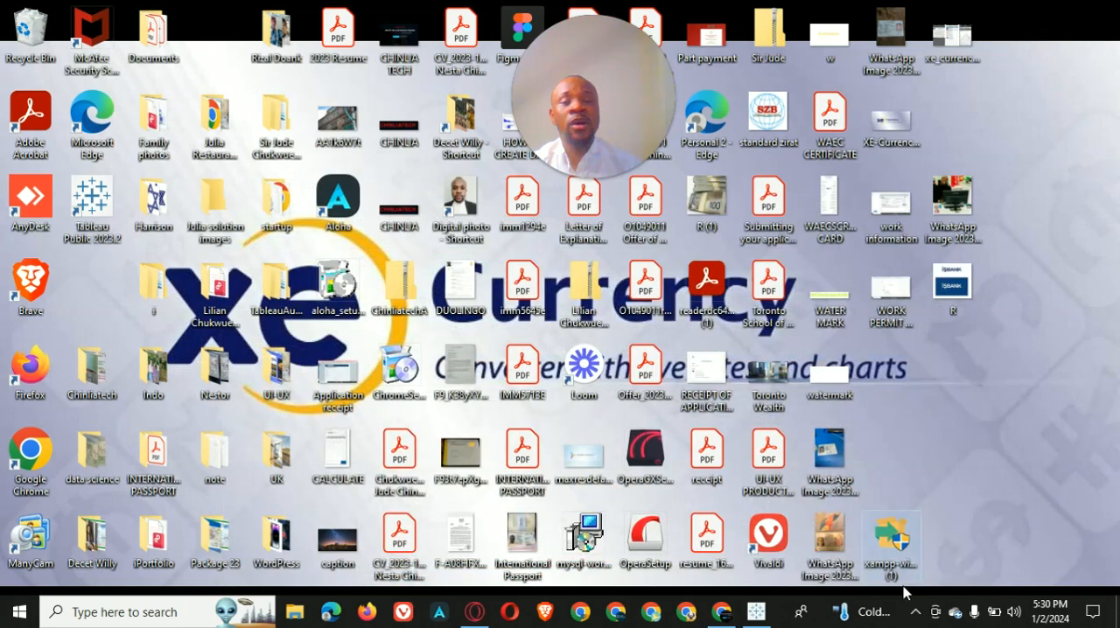
{"action": "left_click", "coordinate": [756, 612]}
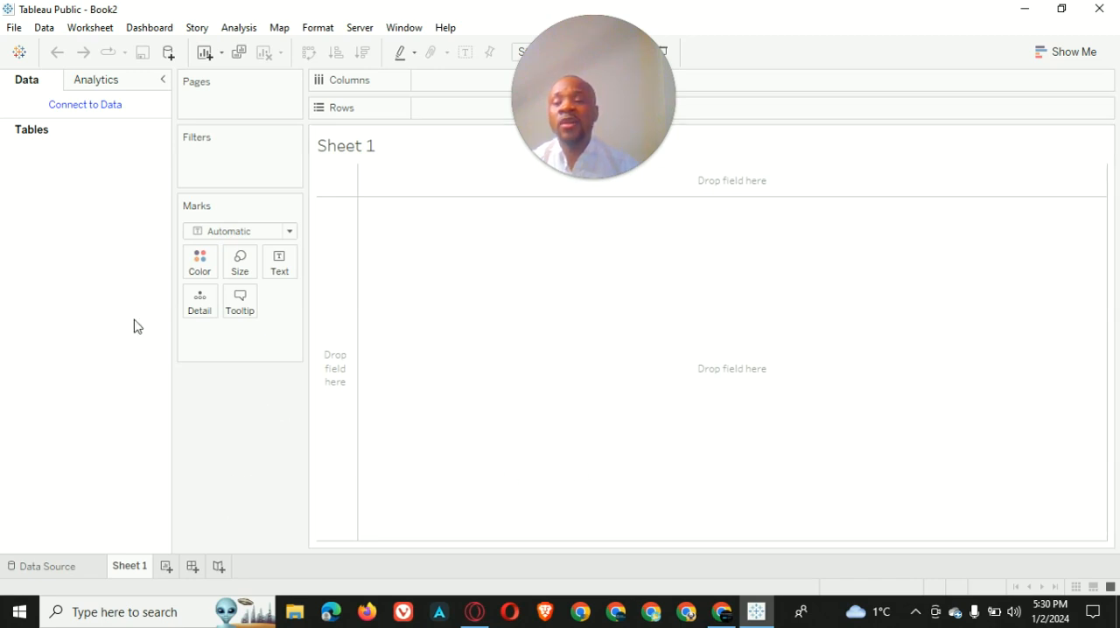
{"action": "left_click", "coordinate": [44, 29]}
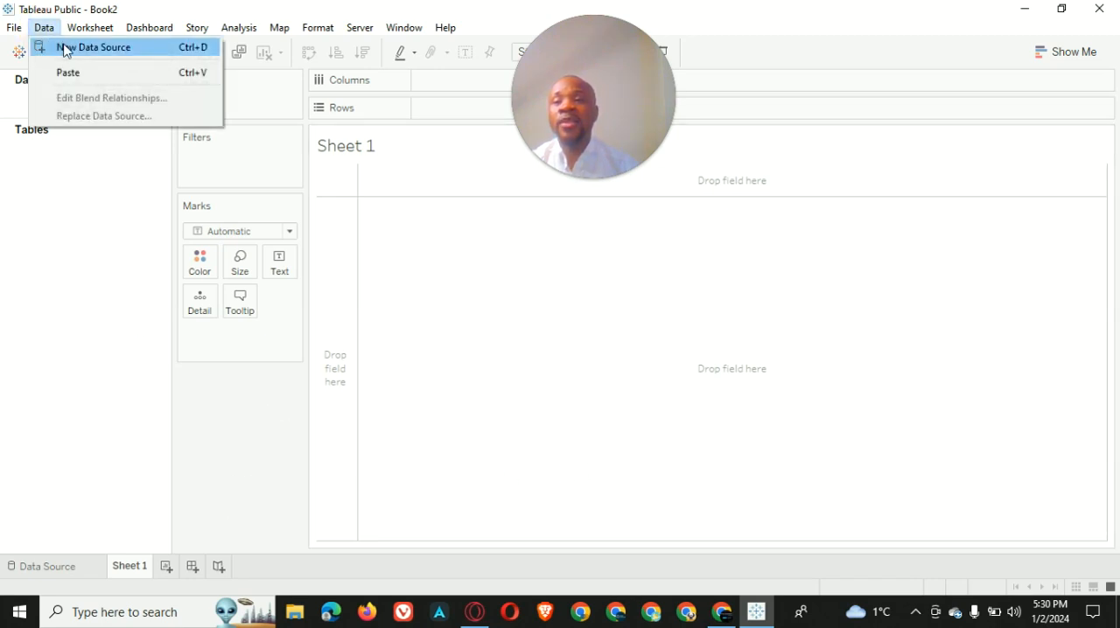
{"action": "left_click", "coordinate": [66, 48]}
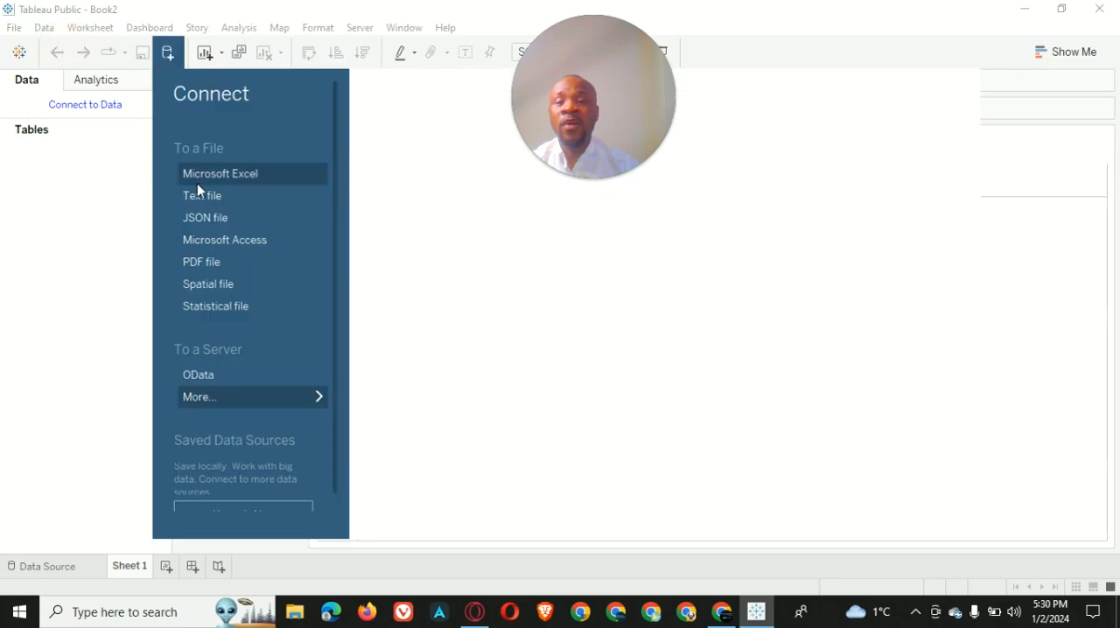
{"action": "left_click", "coordinate": [203, 196]}
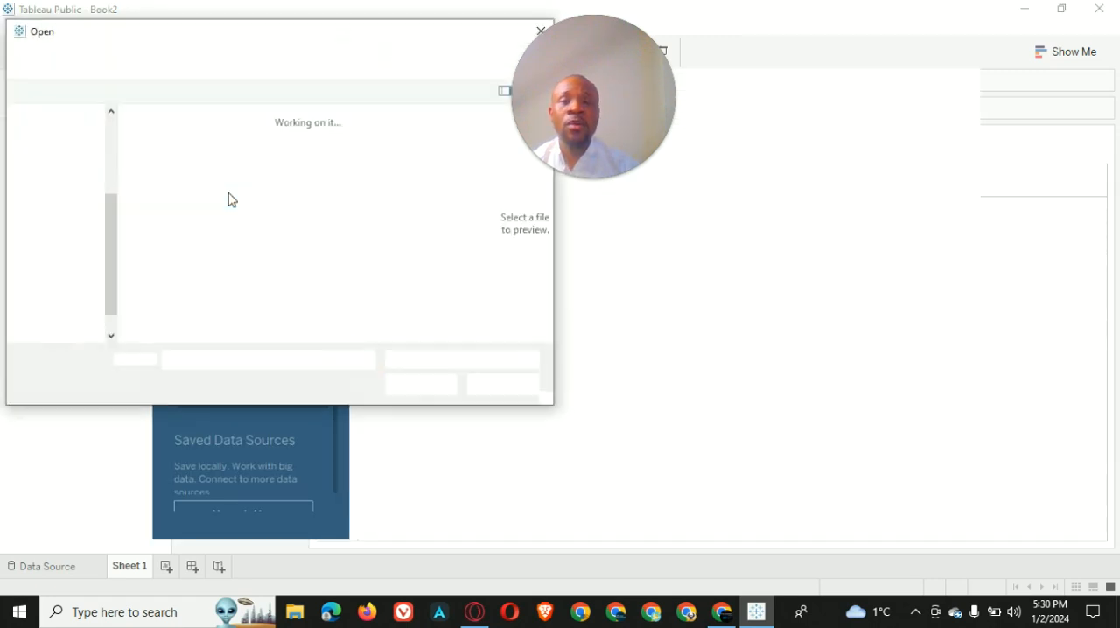
{"action": "left_click", "coordinate": [197, 284]}
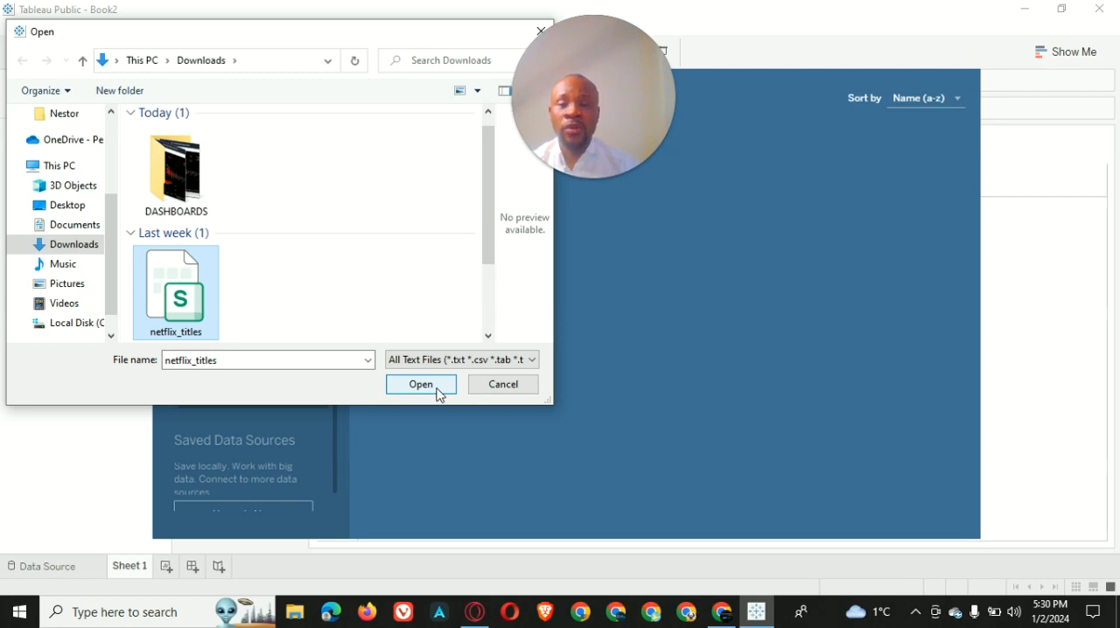
{"action": "left_click", "coordinate": [204, 280]}
{"action": "left_click", "coordinate": [415, 383]}
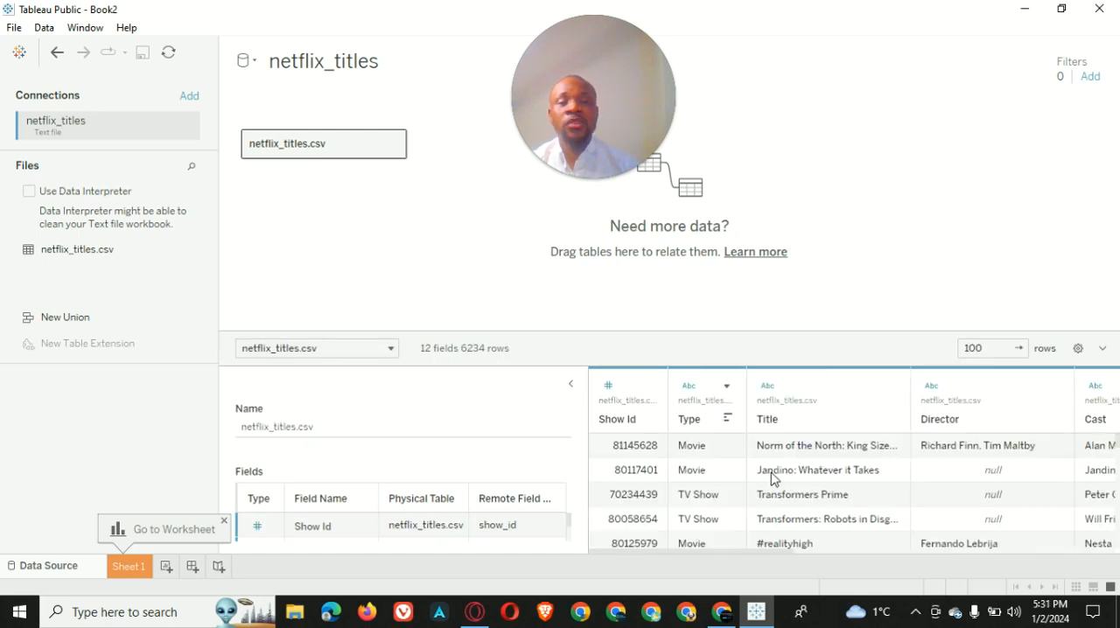
Collapse the table details and examine the columns and rows of the netflix_titles.csv data, from Show Id to Description
{"action": "scroll", "coordinate": [795, 447], "scroll_direction": "down", "scroll_amount": 3}
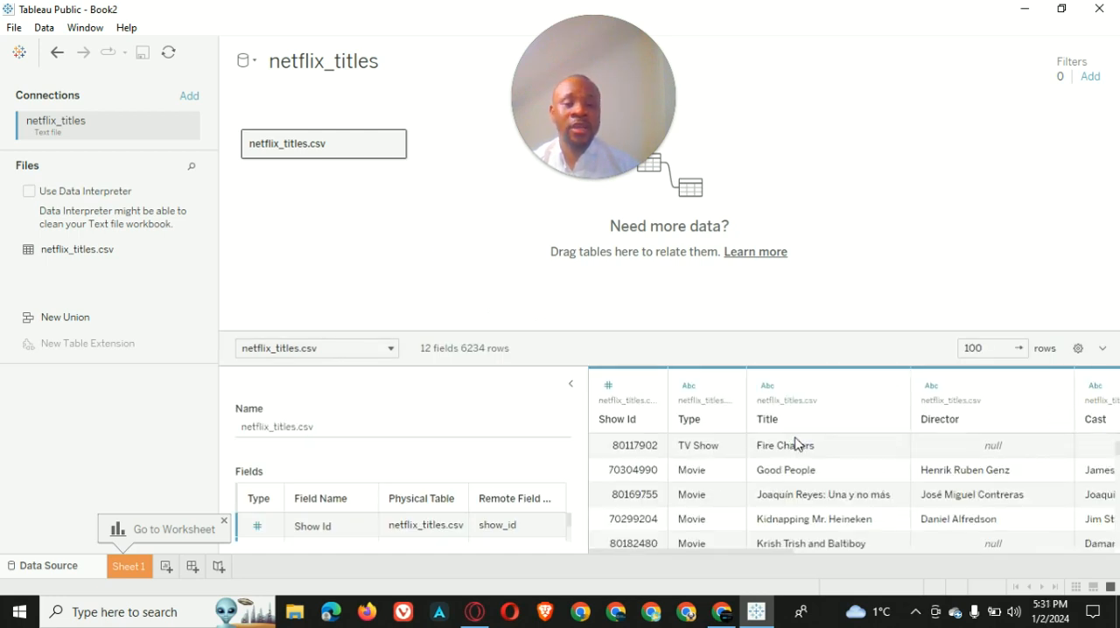
{"action": "scroll", "coordinate": [740, 448], "scroll_direction": "up", "scroll_amount": 3}
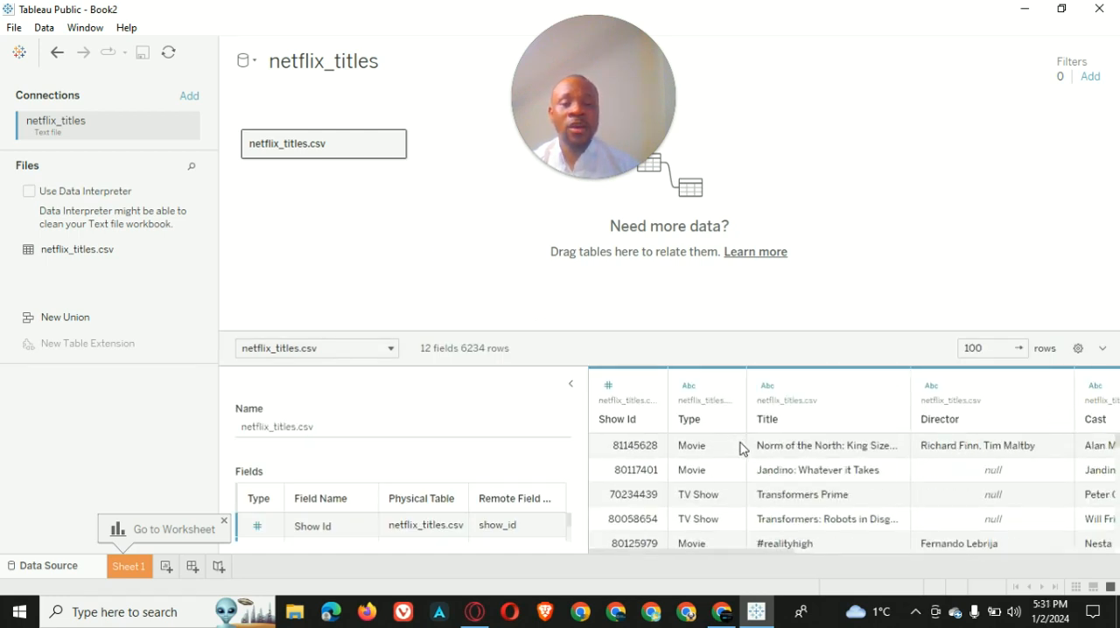
{"action": "left_click", "coordinate": [572, 386]}
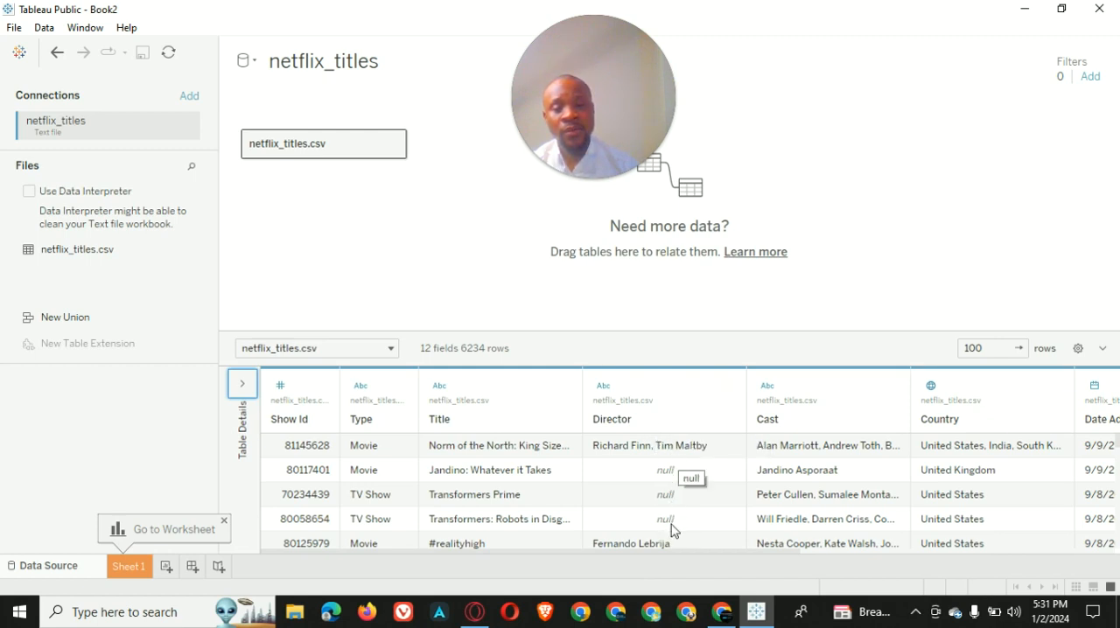
{"action": "left_click_drag", "start_coordinate": [677, 553], "coordinate": [925, 549]}
{"action": "mouse_move", "coordinate": [938, 549]}
{"action": "left_mouse_down"}
{"action": "mouse_move", "coordinate": [972, 546]}
{"action": "mouse_move", "coordinate": [946, 555]}
{"action": "left_mouse_up"}
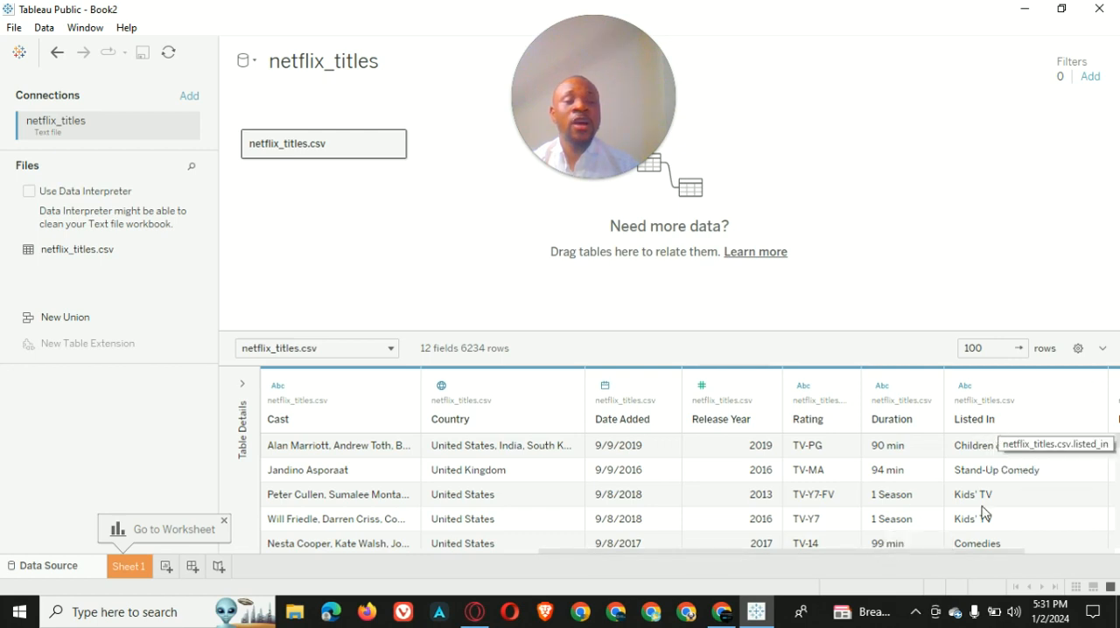
{"action": "left_click_drag", "start_coordinate": [932, 553], "coordinate": [1081, 550]}
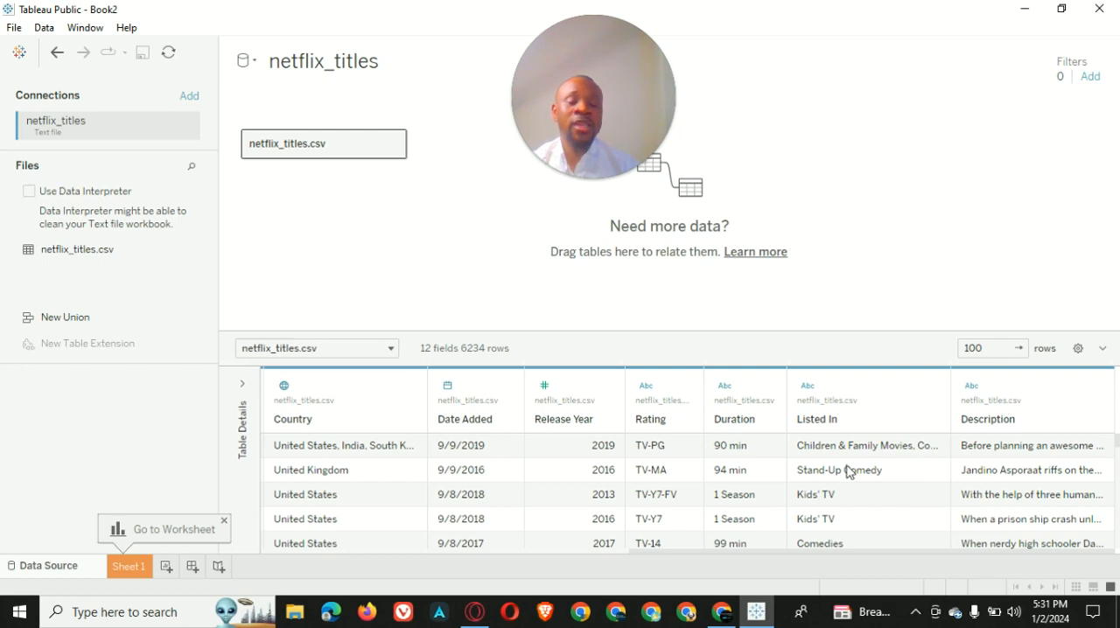
{"action": "scroll", "coordinate": [871, 520], "scroll_direction": "down", "scroll_amount": 1}
{"action": "scroll", "coordinate": [916, 497], "scroll_direction": "up", "scroll_amount": 1}
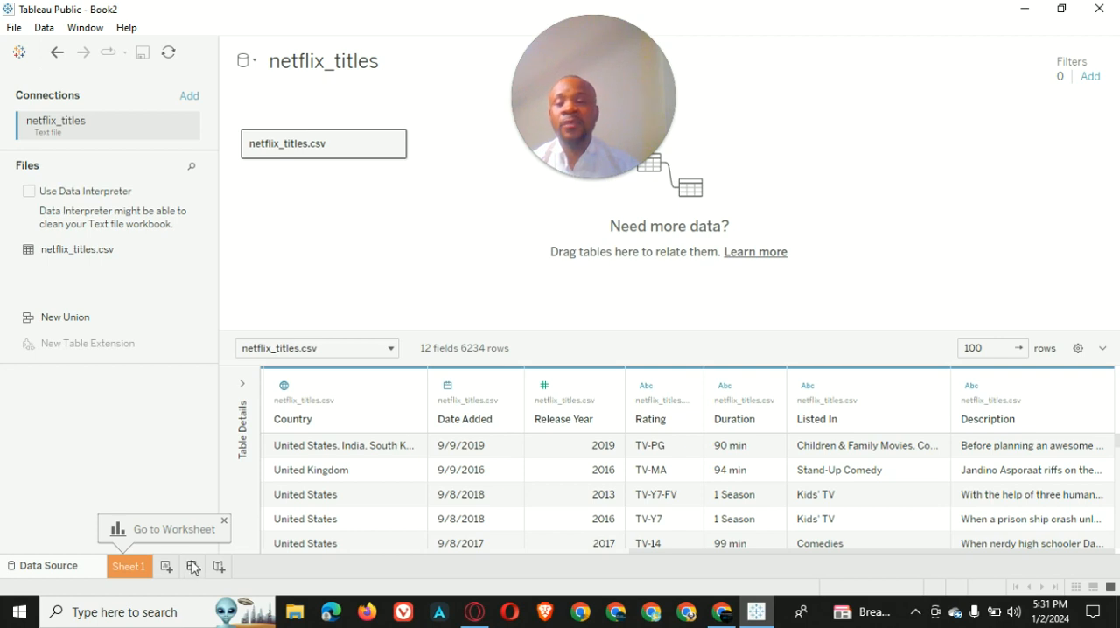
Go to the first worksheet and rename it TOTAL MOVIES & TV SHOWS BY YEAR
{"action": "left_click", "coordinate": [131, 569]}
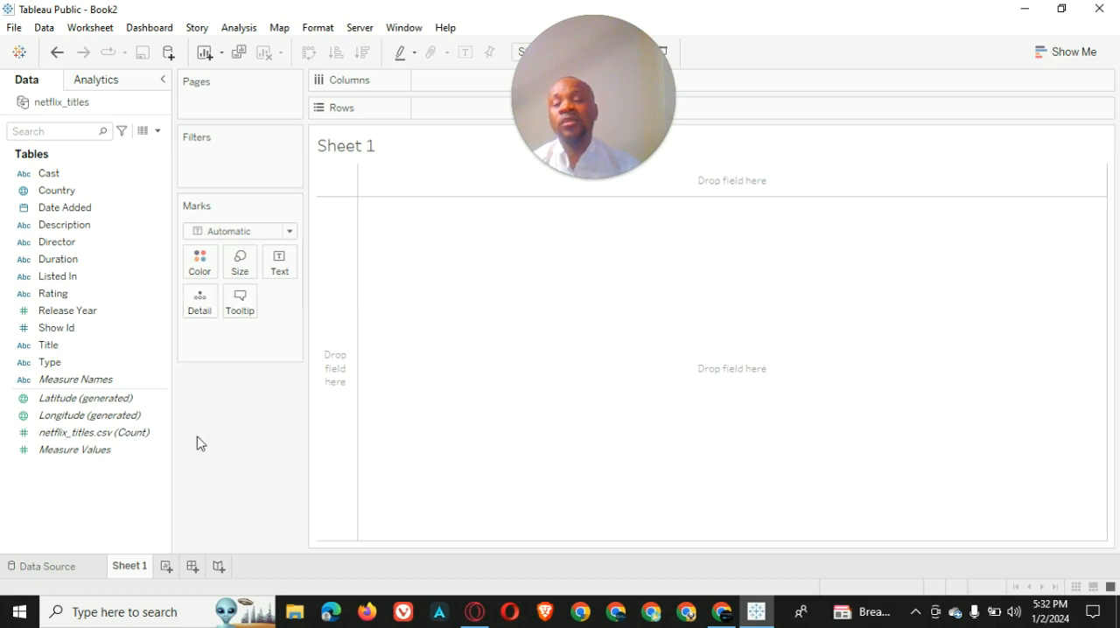
{"action": "double_click", "coordinate": [135, 564]}
{"action": "type", "text": "T"}
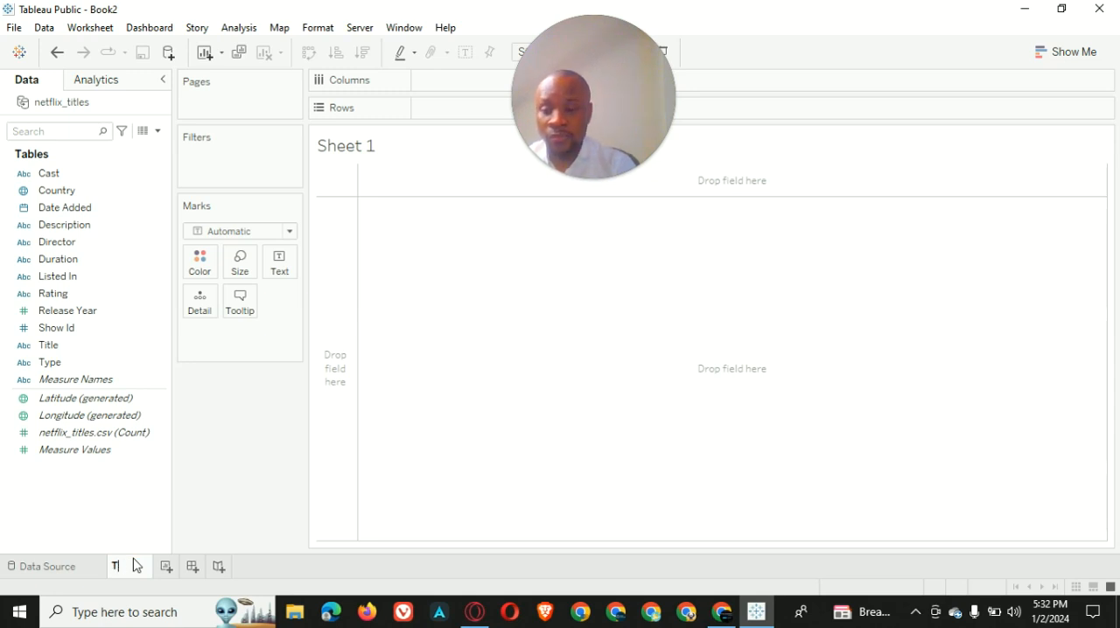
{"action": "type", "text": "OTAL"}
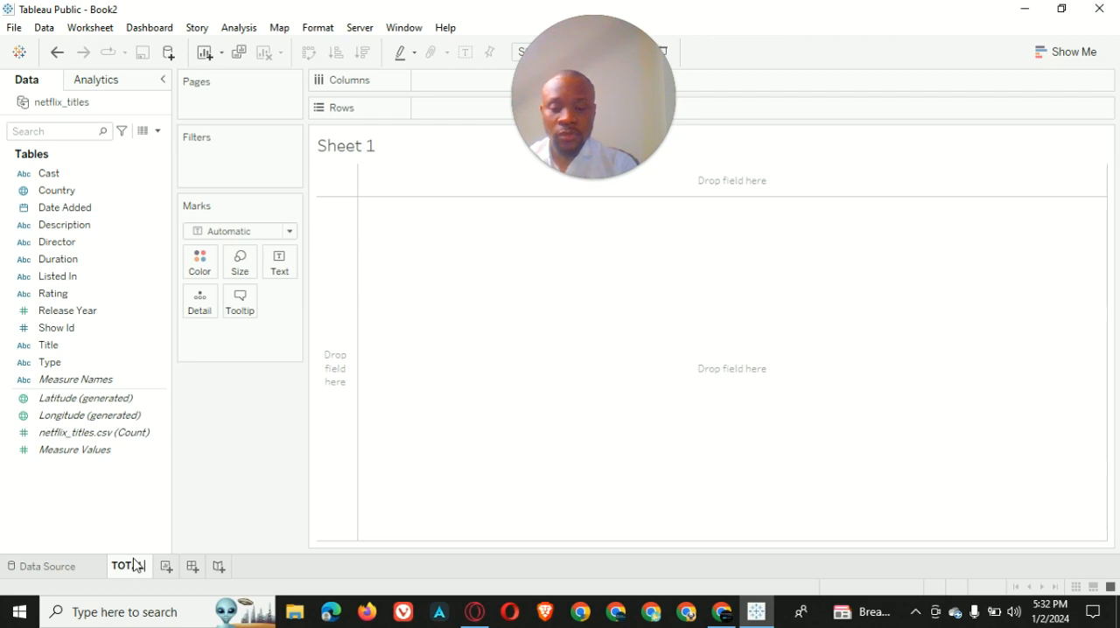
{"action": "type", "text": " MOVIES &"}
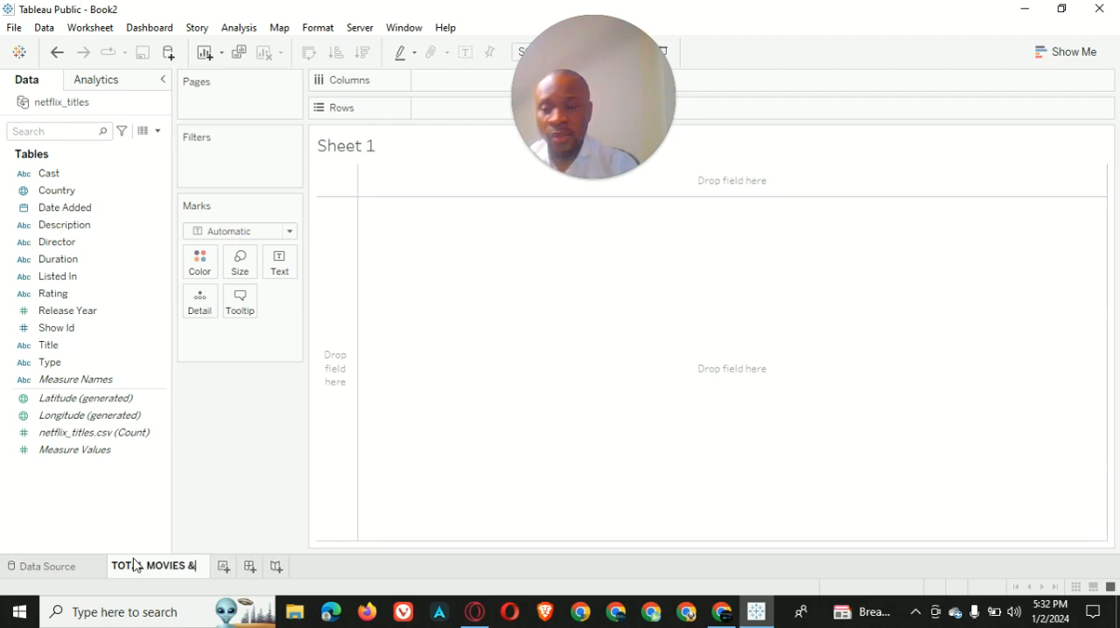
{"action": "type", "text": " TV SHOWS NB"}
{"action": "key", "text": "BackSpace"}
{"action": "key", "text": "BackSpace"}
{"action": "type", "text": "BY YEAR"}
{"action": "key", "text": "Return"}
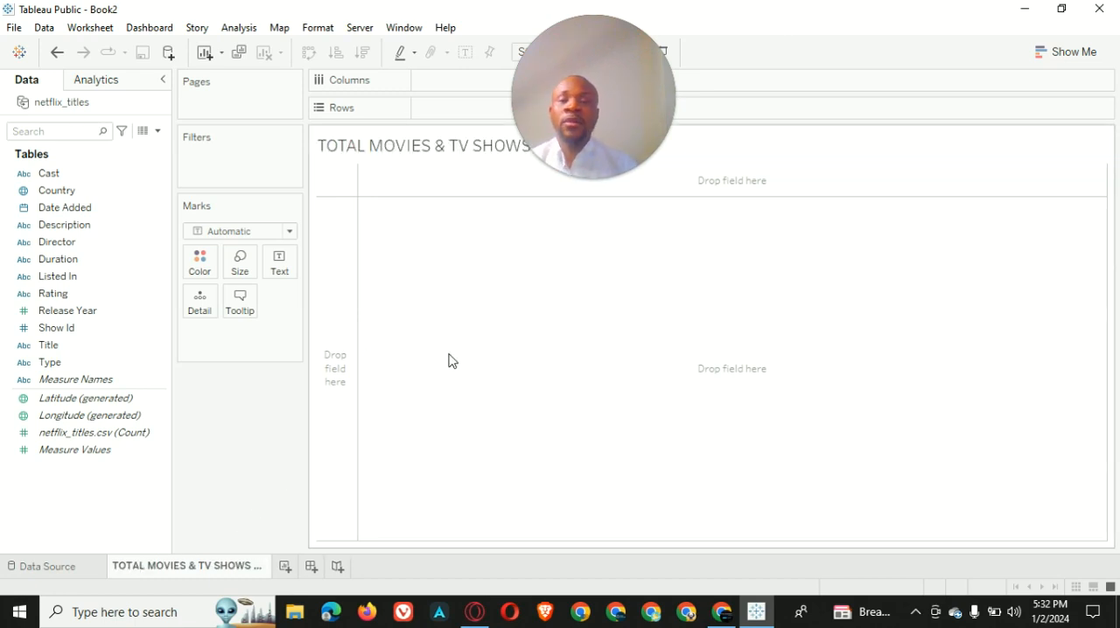
Add the Date Added field to the columns by year
{"action": "left_click_drag", "start_coordinate": [605, 89], "coordinate": [854, 332]}
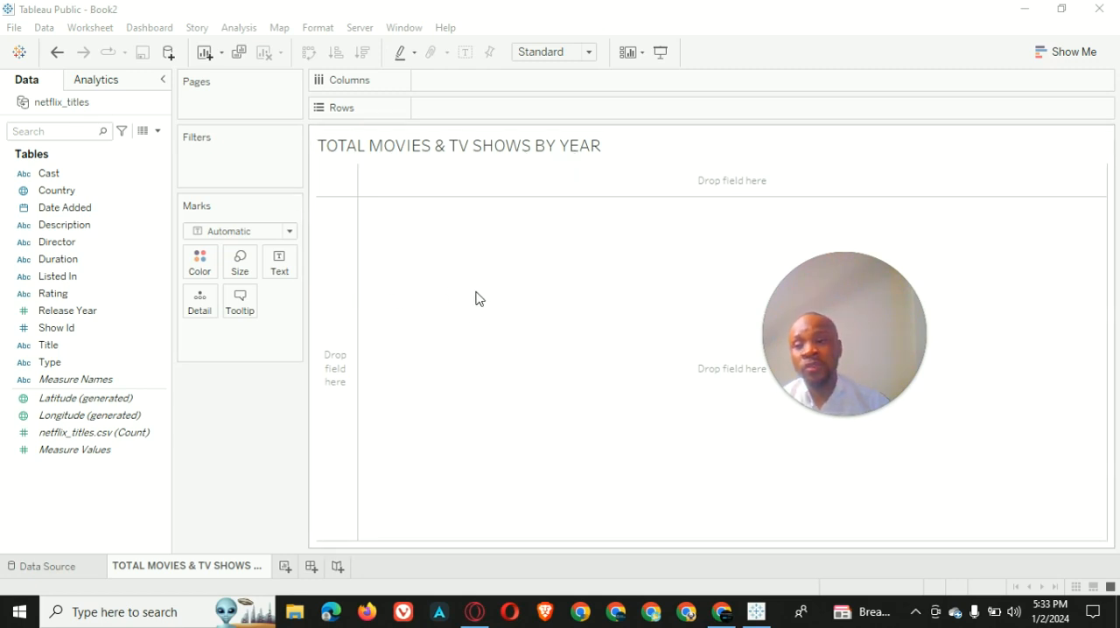
{"action": "left_click", "coordinate": [265, 450]}
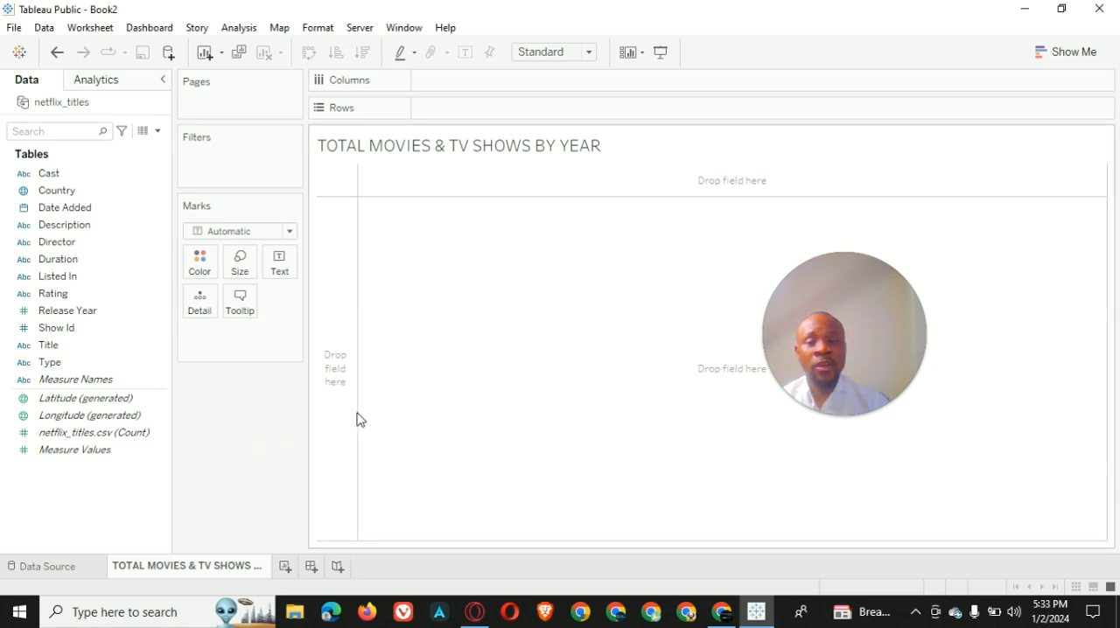
{"action": "left_click_drag", "start_coordinate": [82, 210], "coordinate": [480, 82]}
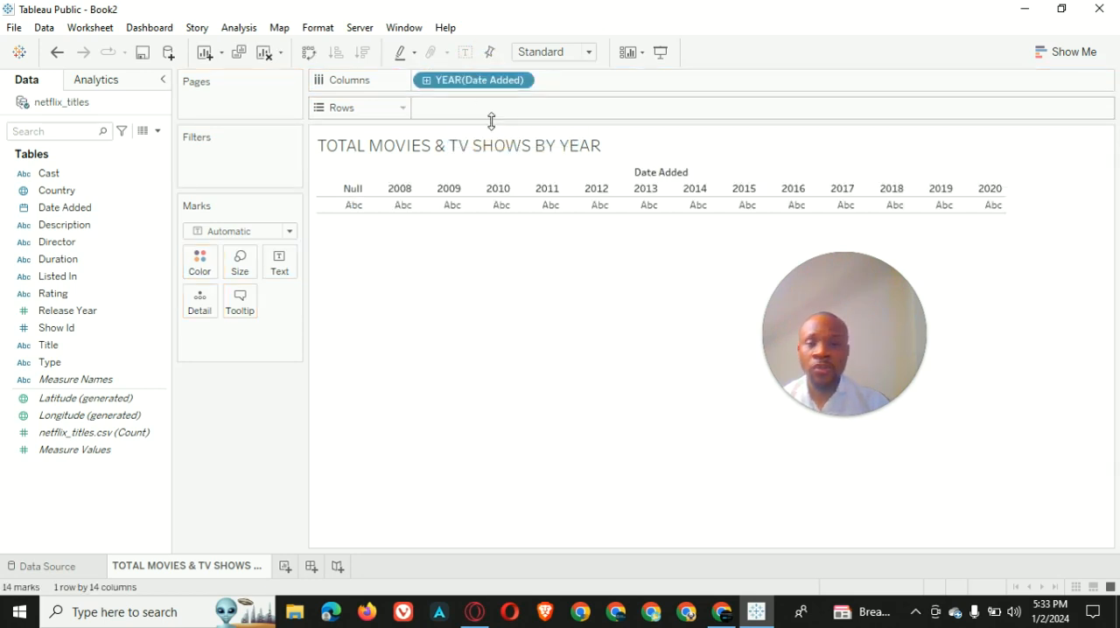
Add Show Id to the rows as a distinct count and color the lines by Type
{"action": "left_click_drag", "start_coordinate": [839, 416], "coordinate": [813, 542]}
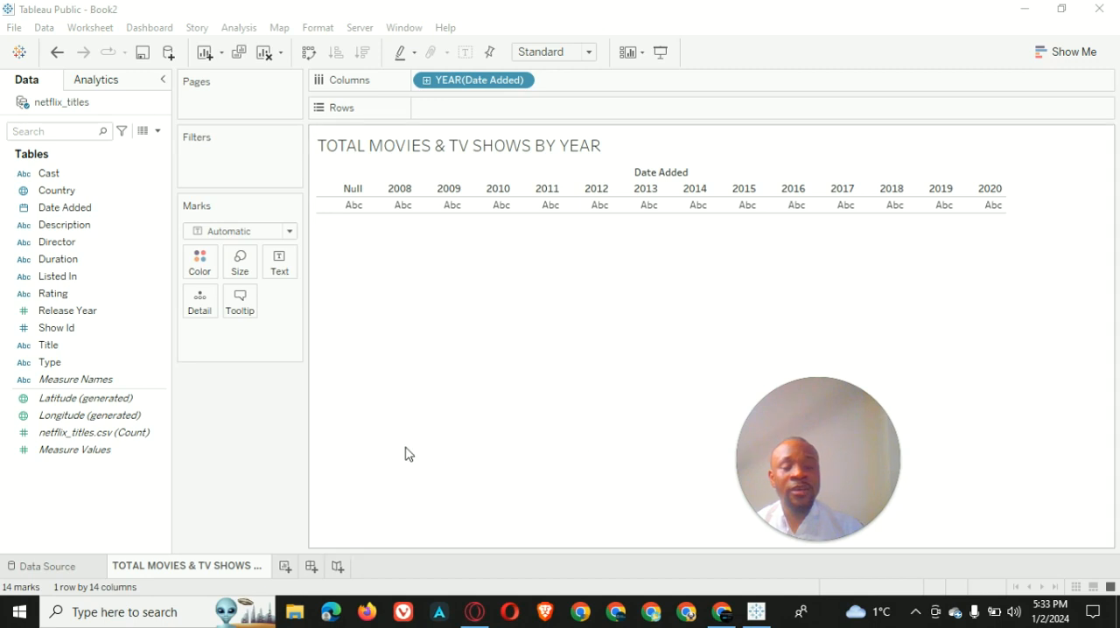
{"action": "left_click_drag", "start_coordinate": [88, 327], "coordinate": [470, 107]}
{"action": "left_click", "coordinate": [556, 293]}
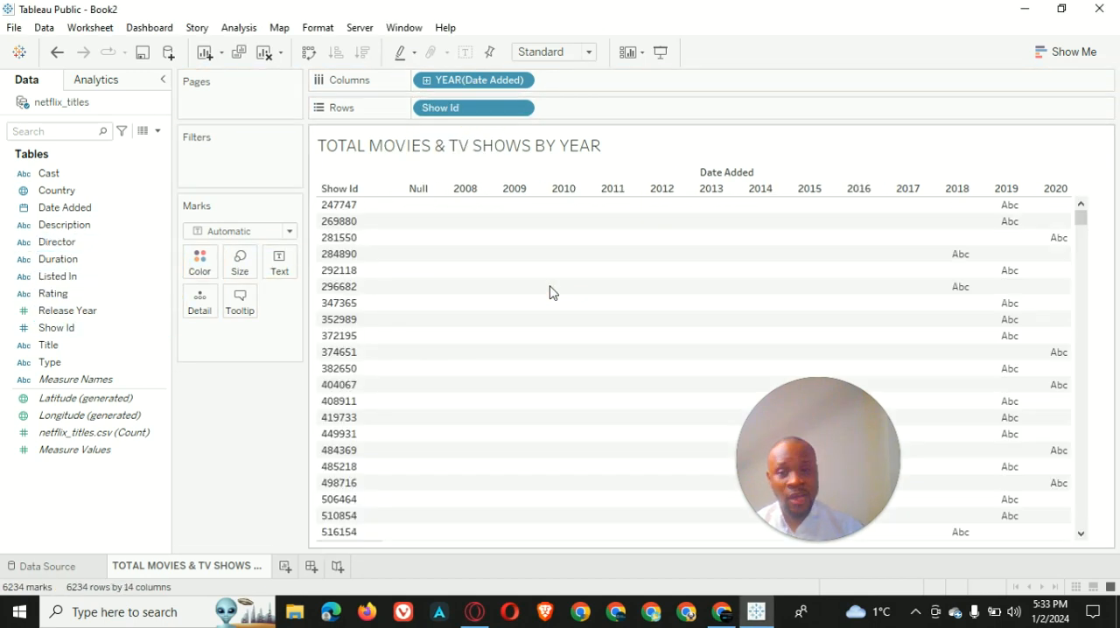
{"action": "left_click", "coordinate": [521, 109]}
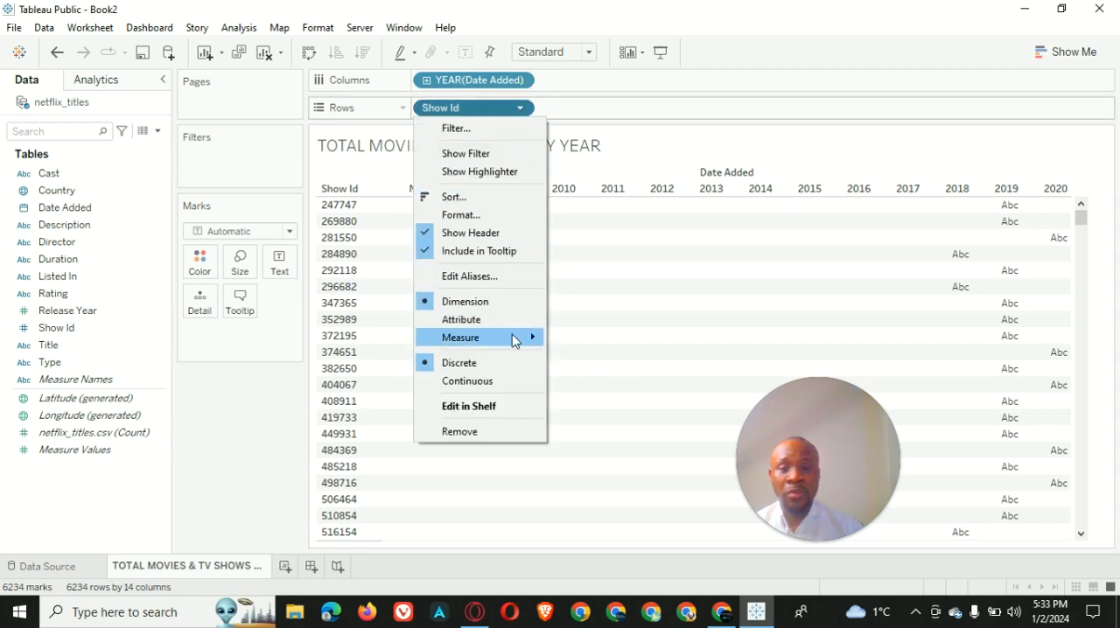
{"action": "mouse_move", "coordinate": [514, 341]}
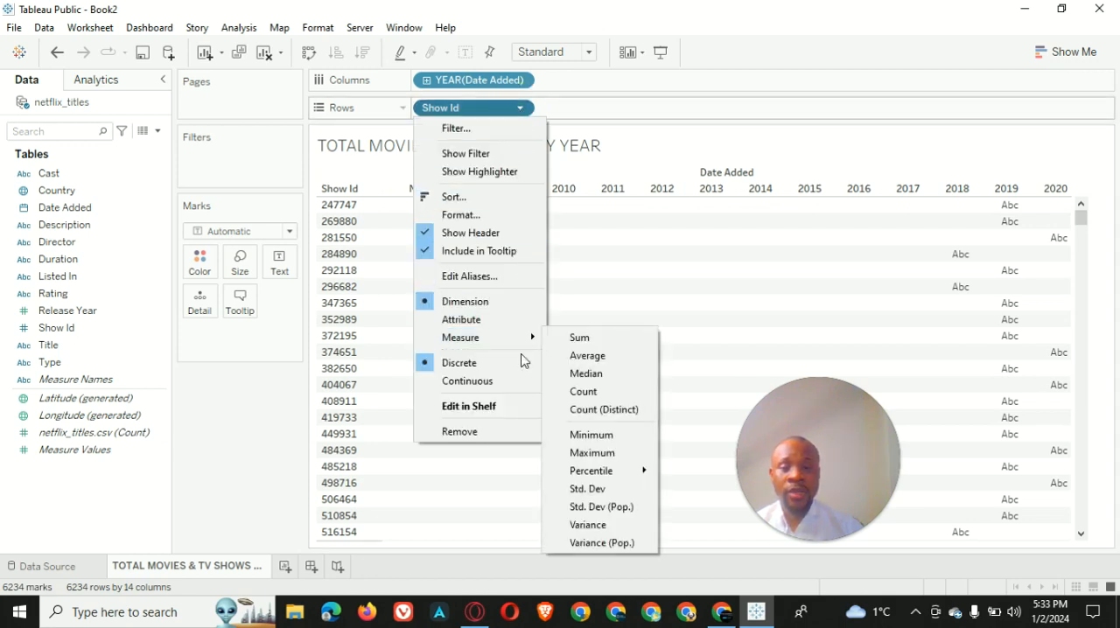
{"action": "left_click", "coordinate": [585, 411]}
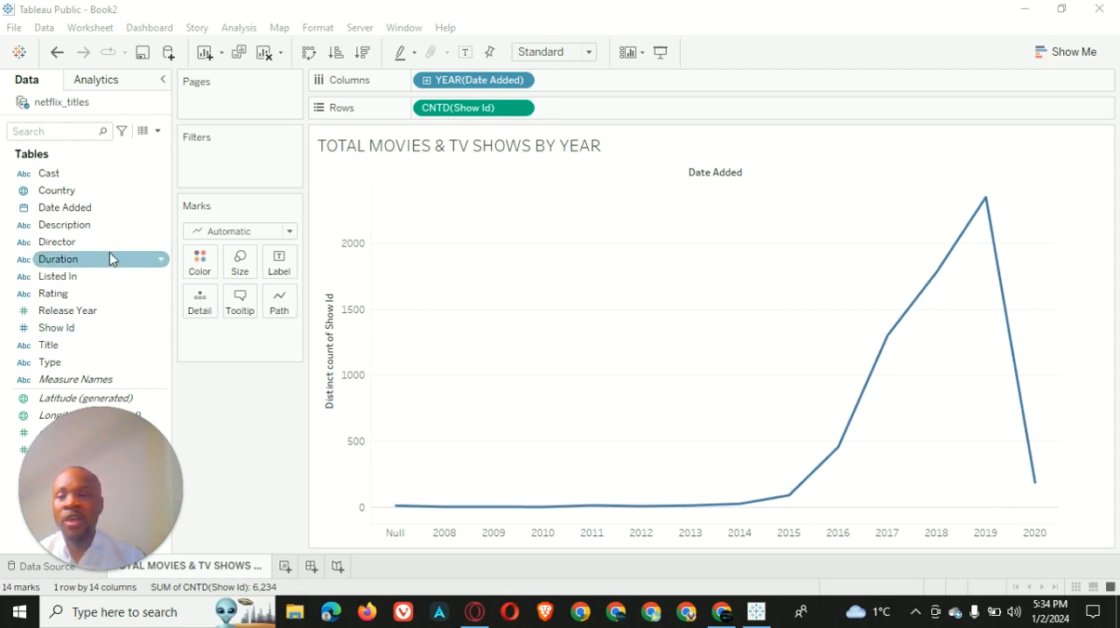
{"action": "left_click_drag", "start_coordinate": [77, 372], "coordinate": [201, 267]}
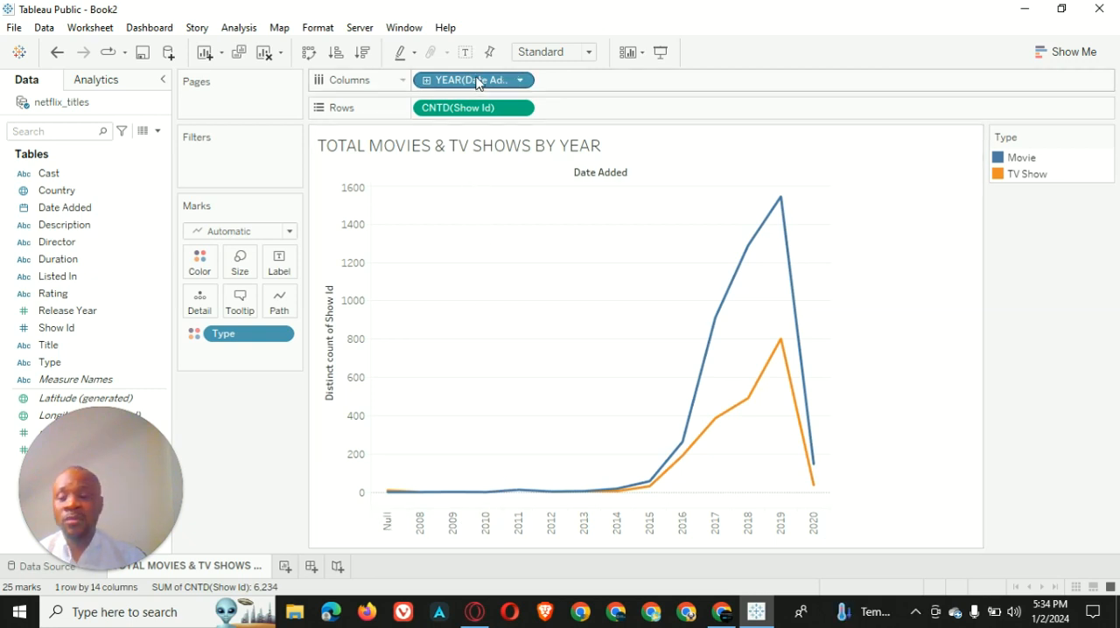
Filter Date Added to the date range 1/1/2008 to 1/18/2020, leaving out null values
{"action": "left_click_drag", "start_coordinate": [478, 81], "coordinate": [238, 159]}
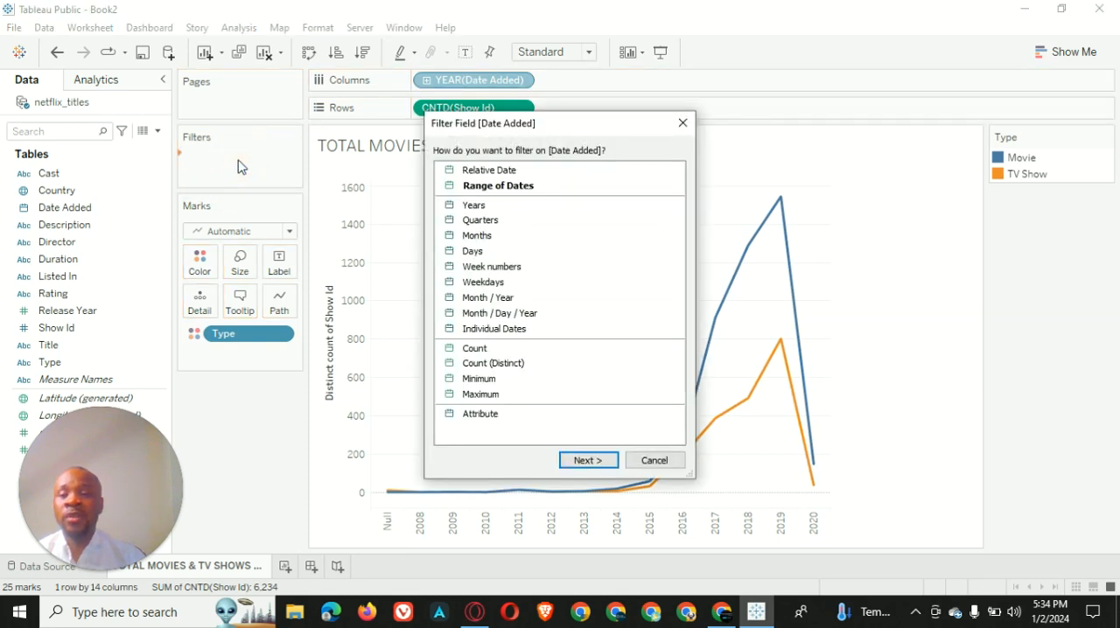
{"action": "left_click", "coordinate": [574, 459]}
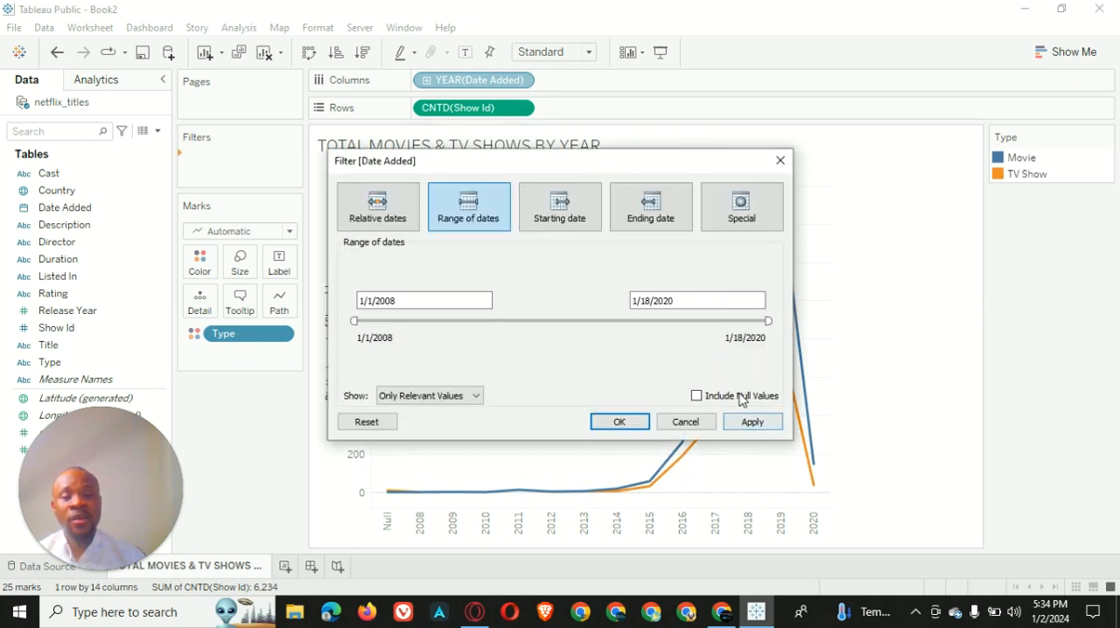
{"action": "left_click", "coordinate": [753, 422]}
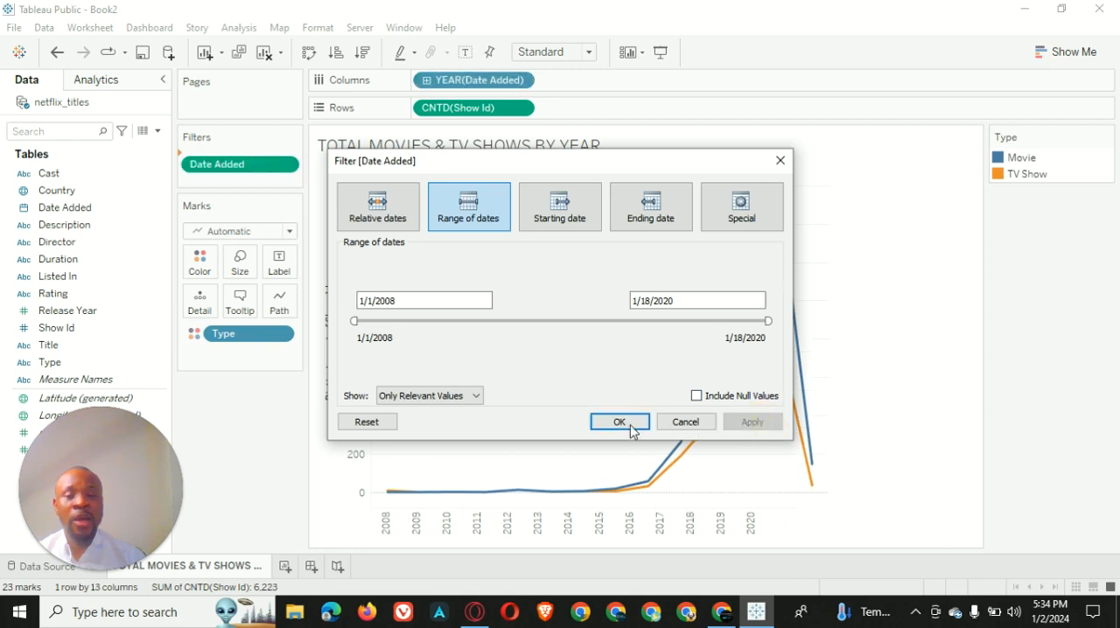
{"action": "left_click", "coordinate": [620, 422]}
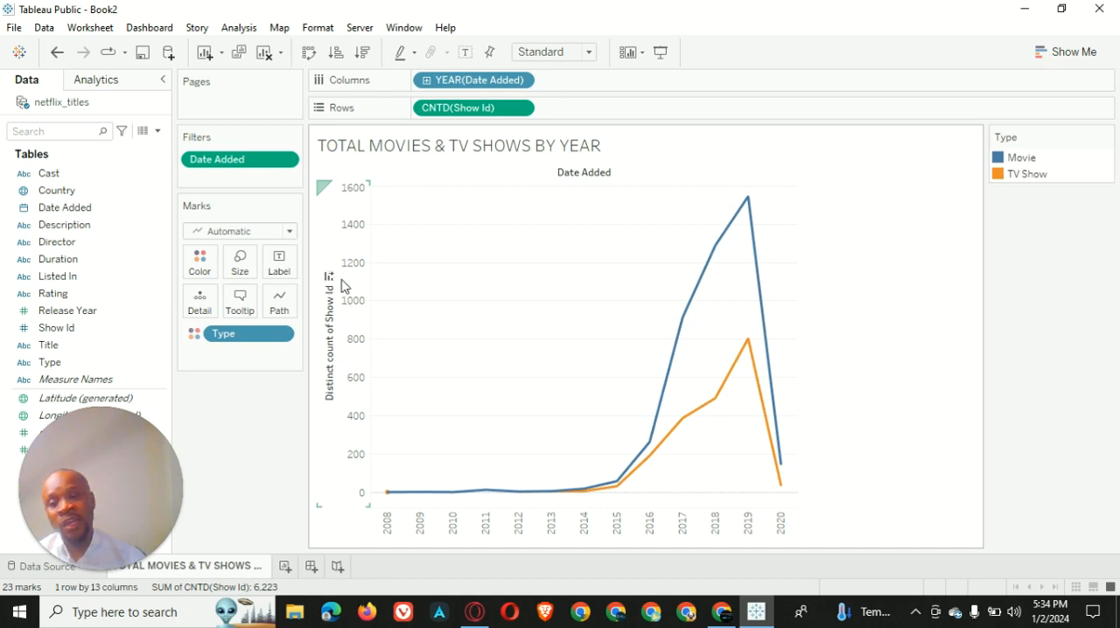
Clear the title of the vertical Show Id count axis
{"action": "left_click", "coordinate": [330, 317]}
{"action": "left_click", "coordinate": [364, 324]}
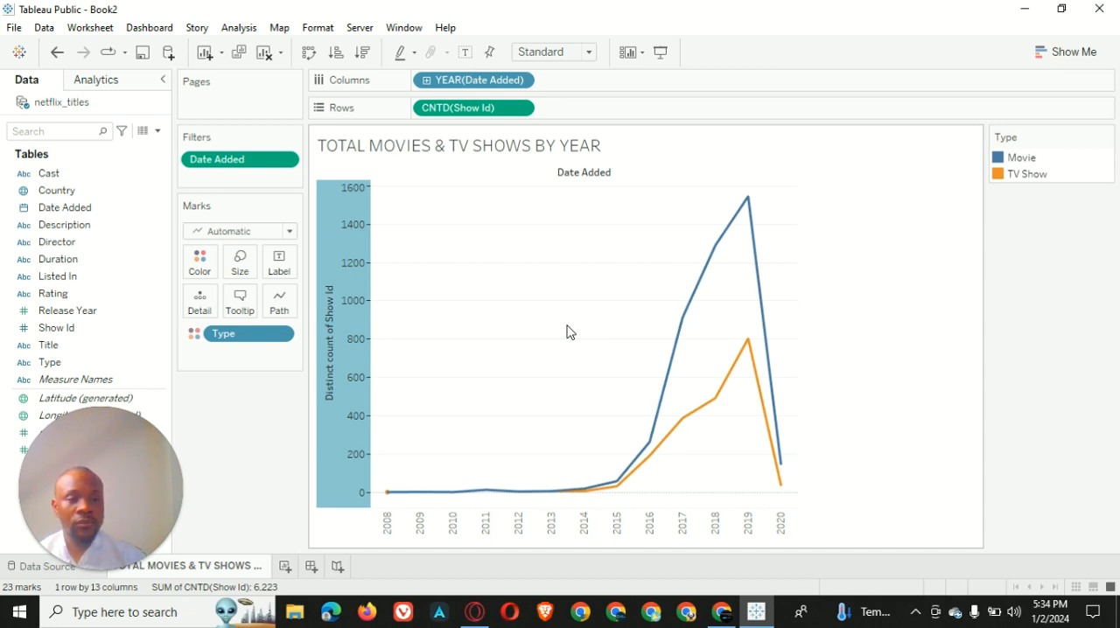
{"action": "left_click", "coordinate": [667, 420]}
{"action": "key", "text": "ctrl+a"}
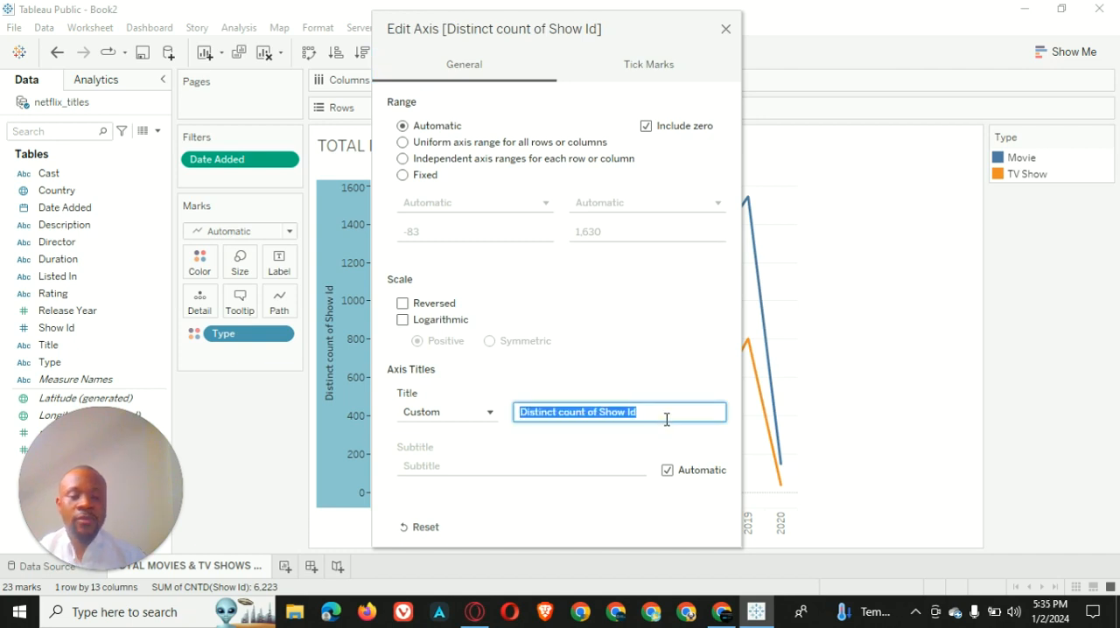
{"action": "key", "text": "BackSpace"}
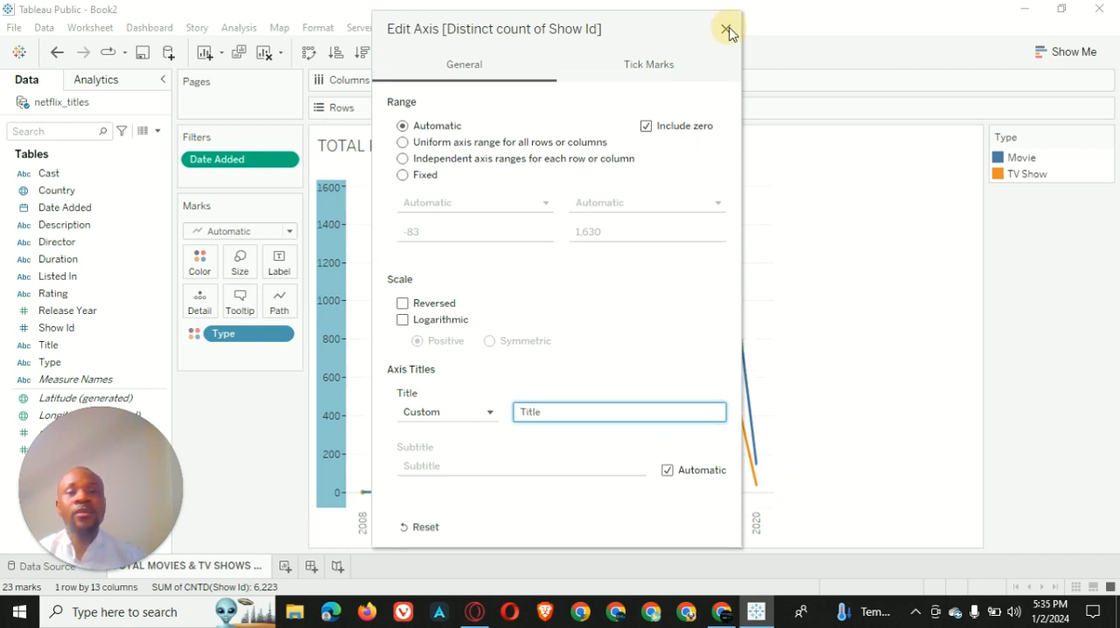
{"action": "left_click", "coordinate": [725, 30]}
{"action": "left_click", "coordinate": [887, 429]}
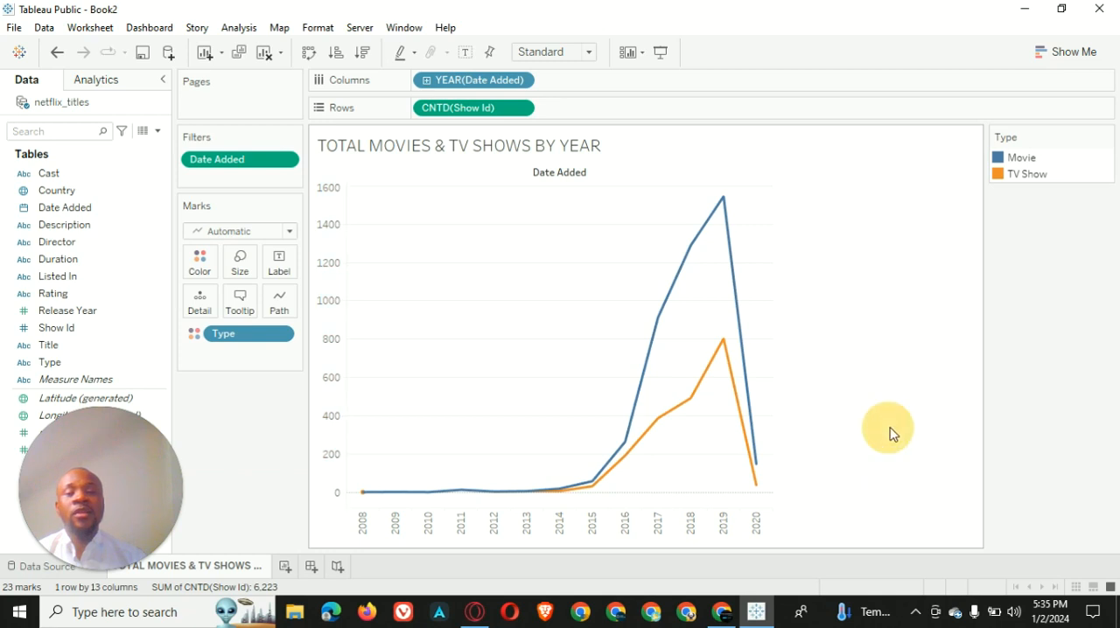
Hide the Date Added field label for the columns
{"action": "left_click", "coordinate": [552, 172]}
{"action": "right_click", "coordinate": [551, 172]}
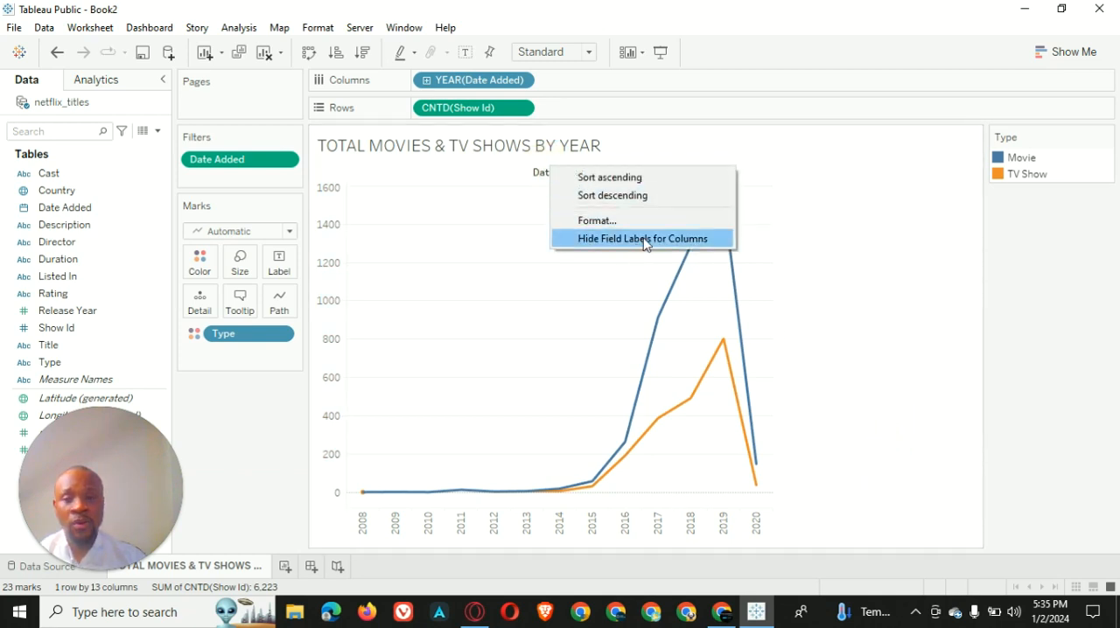
{"action": "left_click", "coordinate": [644, 239]}
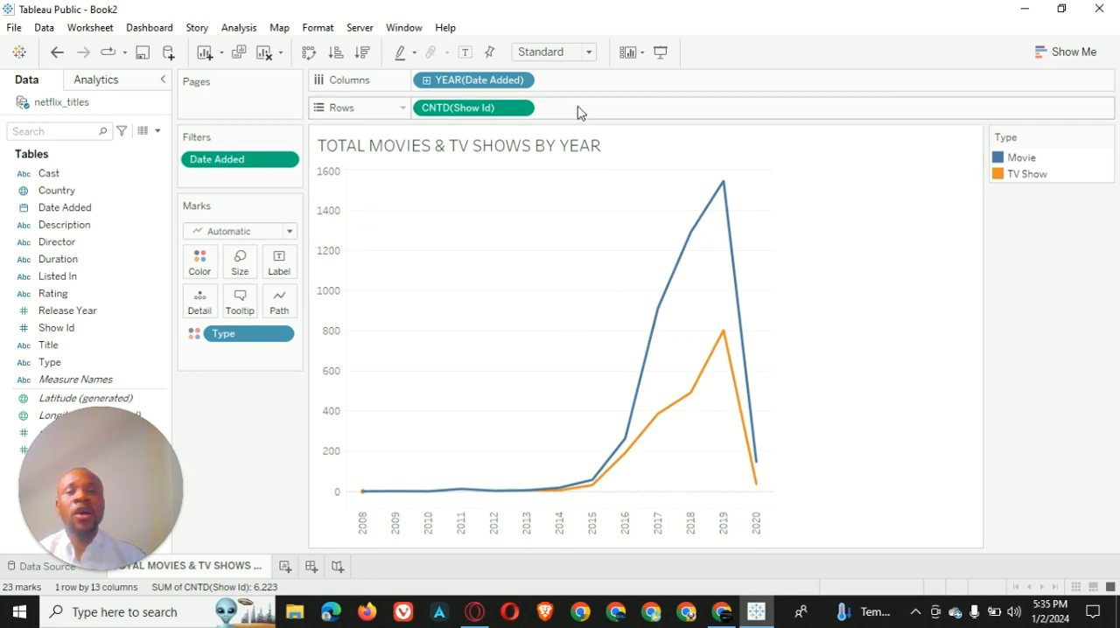
Fit the chart to Entire View and change its mark type to Area
{"action": "left_click", "coordinate": [588, 52]}
{"action": "left_click", "coordinate": [542, 110]}
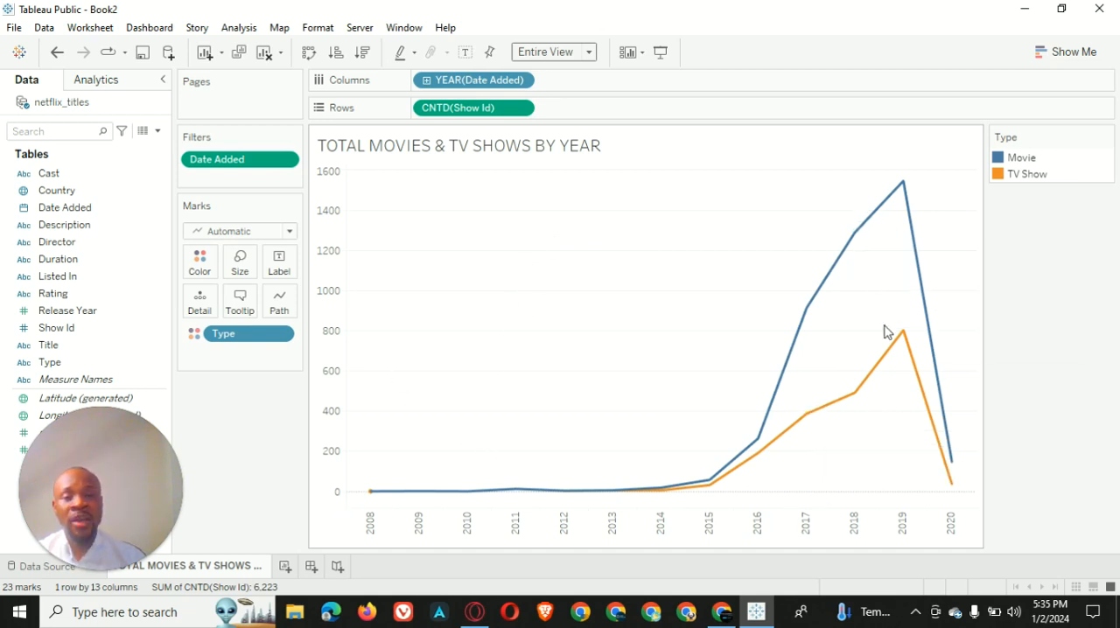
{"action": "left_click", "coordinate": [292, 232]}
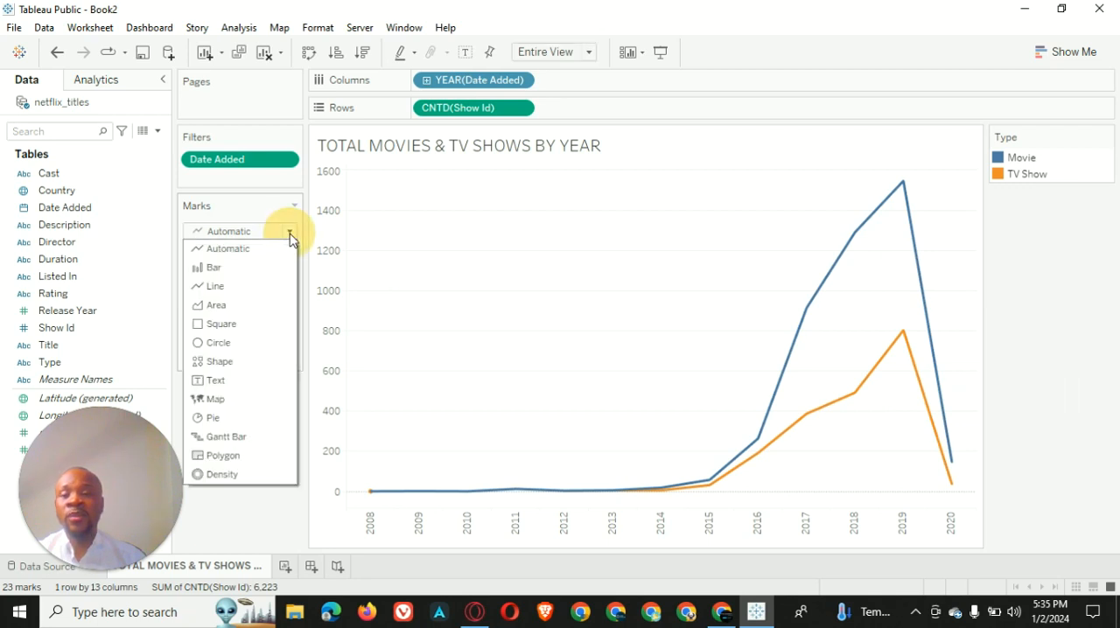
{"action": "left_click", "coordinate": [258, 307]}
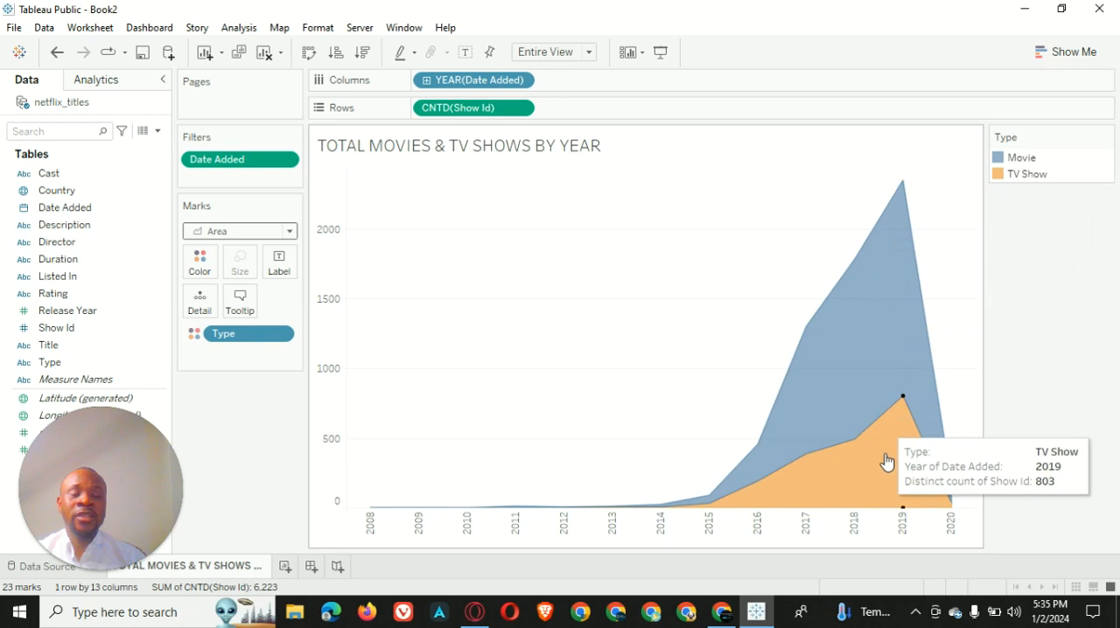
Change the color of the Movie type to red from the Automatic palette and clear the mark selection
{"action": "left_click", "coordinate": [886, 266]}
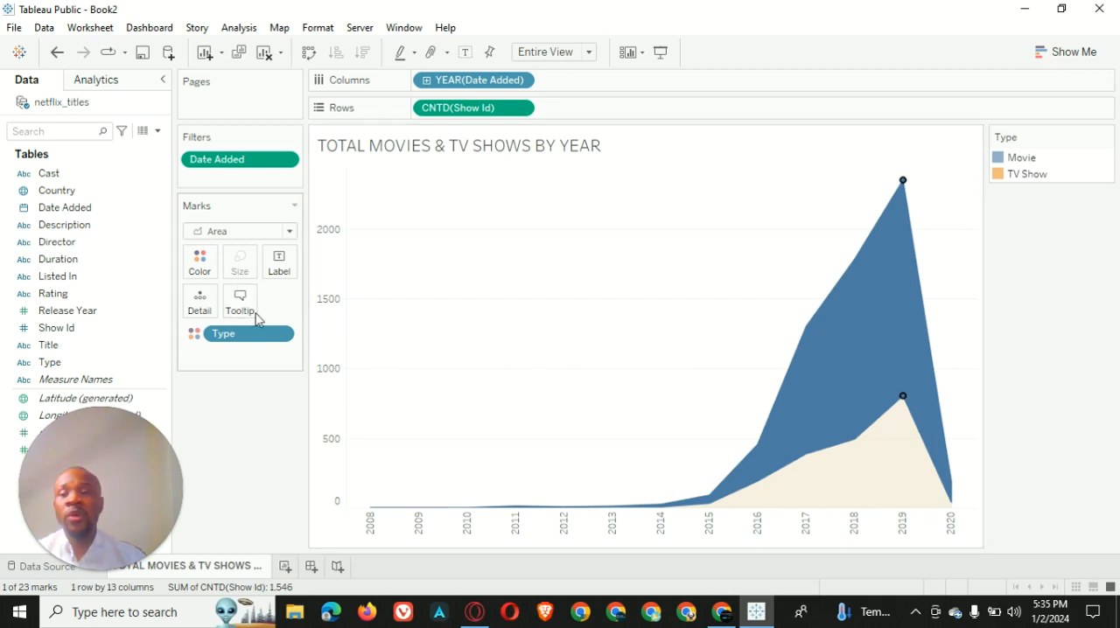
{"action": "left_click", "coordinate": [200, 261]}
{"action": "left_click", "coordinate": [267, 317]}
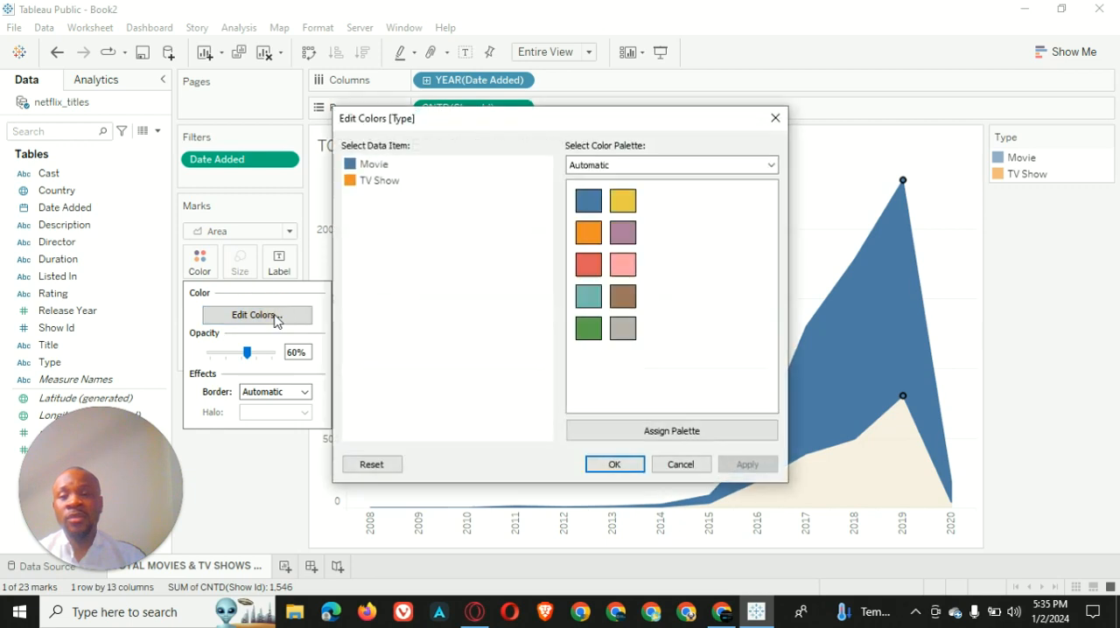
{"action": "left_click", "coordinate": [372, 166]}
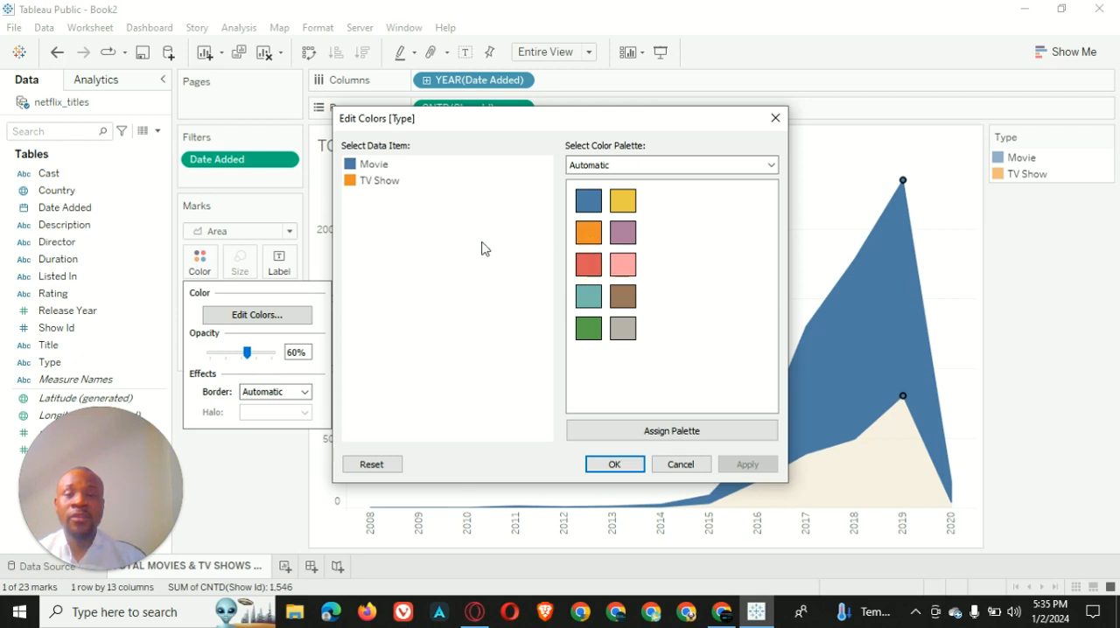
{"action": "left_click", "coordinate": [373, 165]}
{"action": "left_click", "coordinate": [590, 267]}
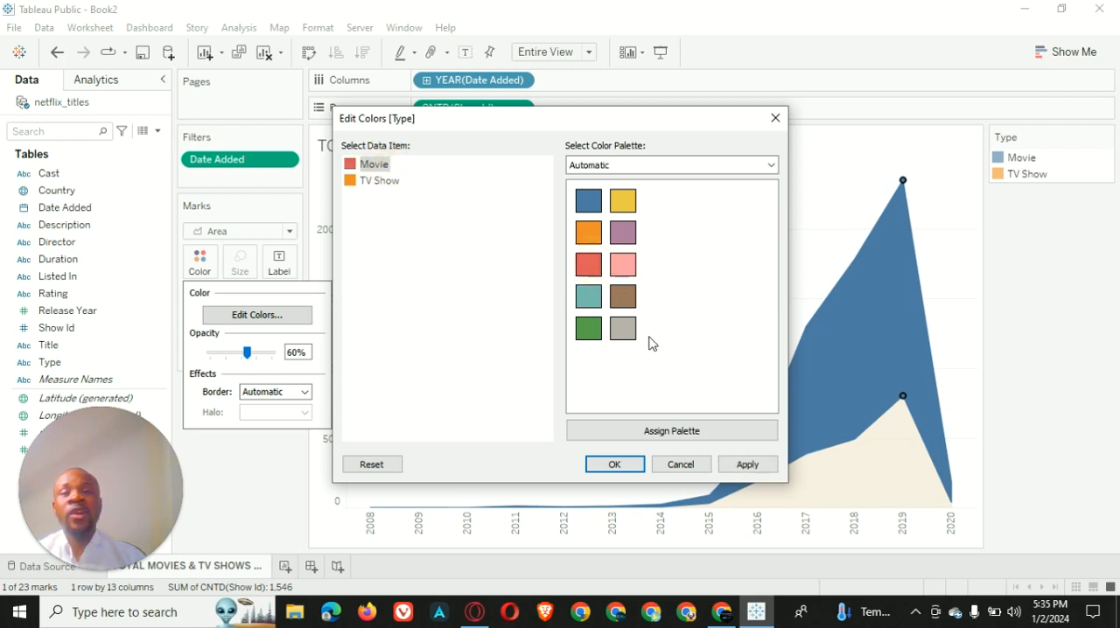
{"action": "left_click", "coordinate": [748, 465]}
{"action": "left_click", "coordinate": [625, 464]}
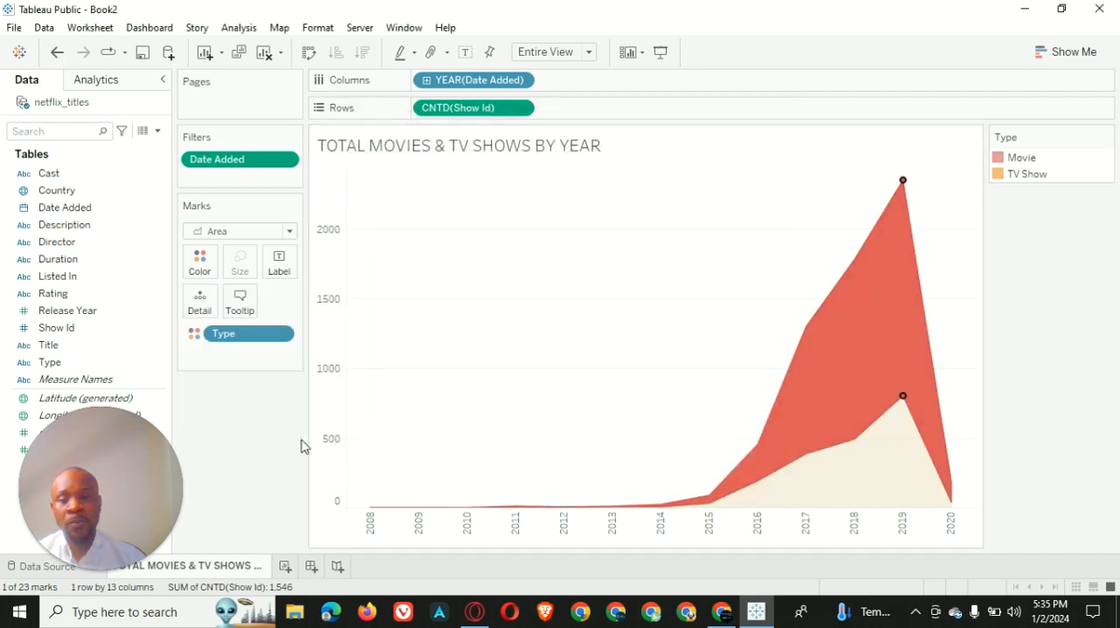
{"action": "left_click", "coordinate": [268, 437]}
Label the chart areas with Type while keeping Type as their color
{"action": "mouse_move", "coordinate": [778, 433]}
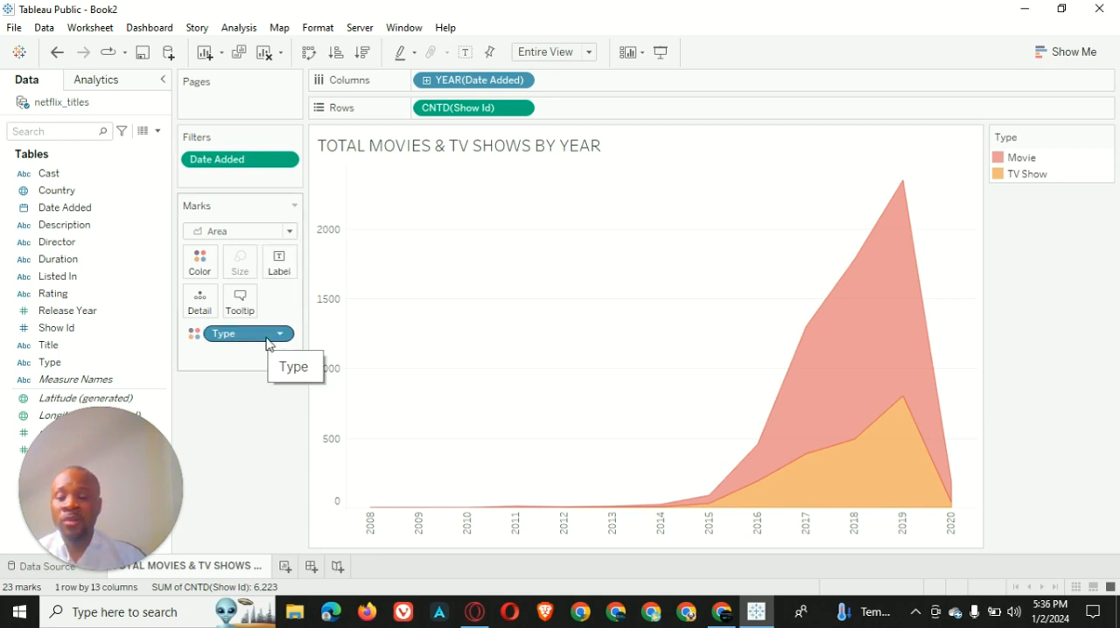
{"action": "left_click_drag", "start_coordinate": [260, 342], "coordinate": [295, 265]}
{"action": "mouse_move", "coordinate": [872, 289]}
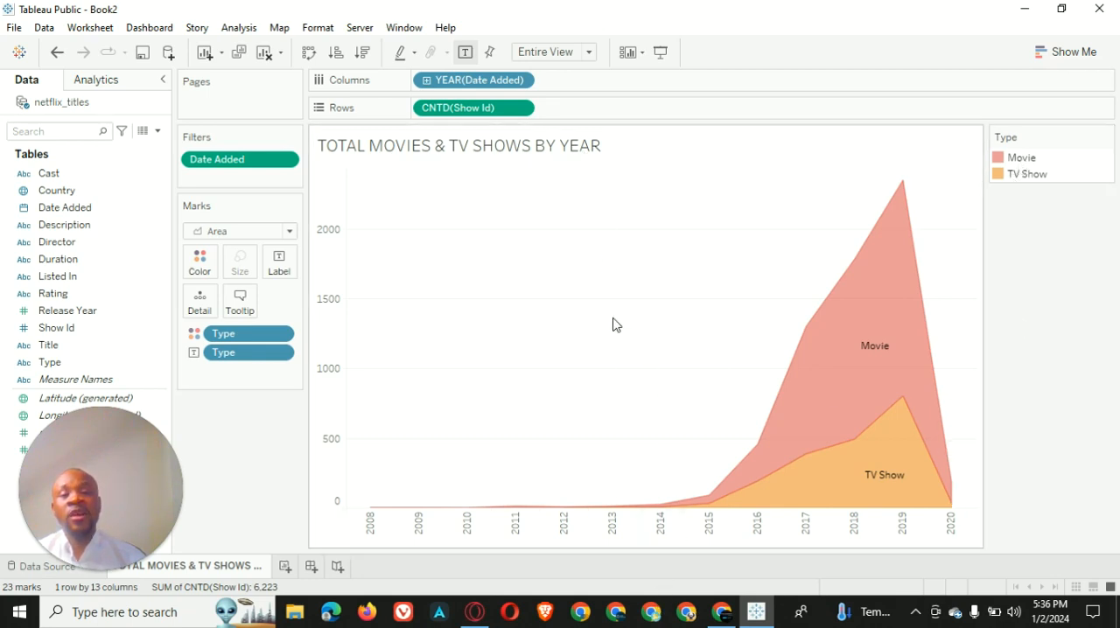
Format the chart title at font size 11 in red with centered alignment
{"action": "right_click", "coordinate": [559, 153]}
{"action": "left_click", "coordinate": [583, 156]}
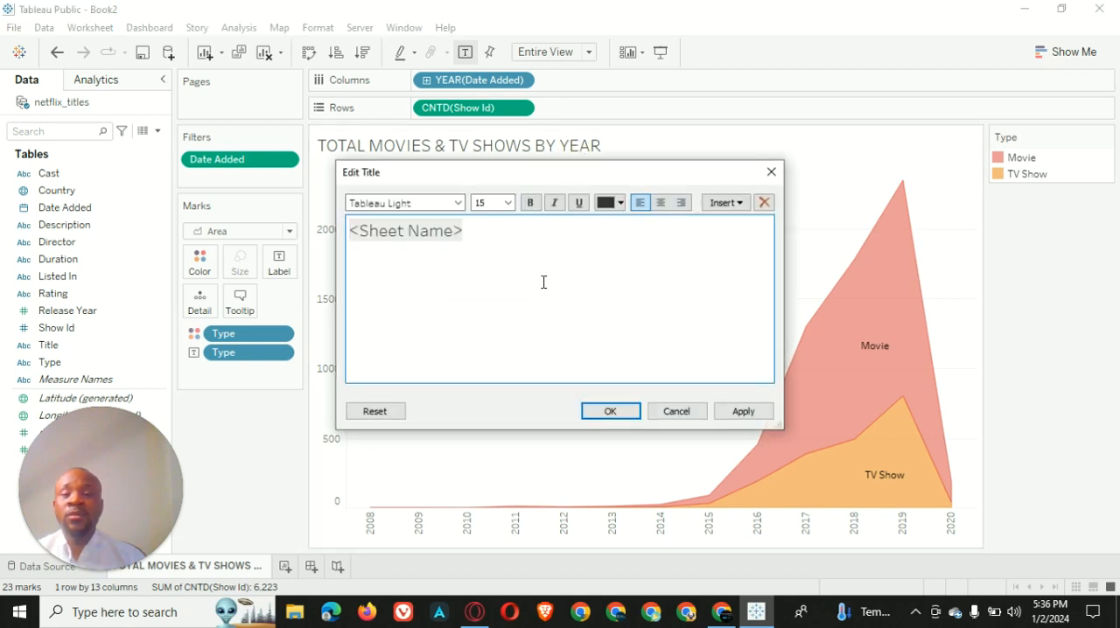
{"action": "key", "text": "ctrl+a"}
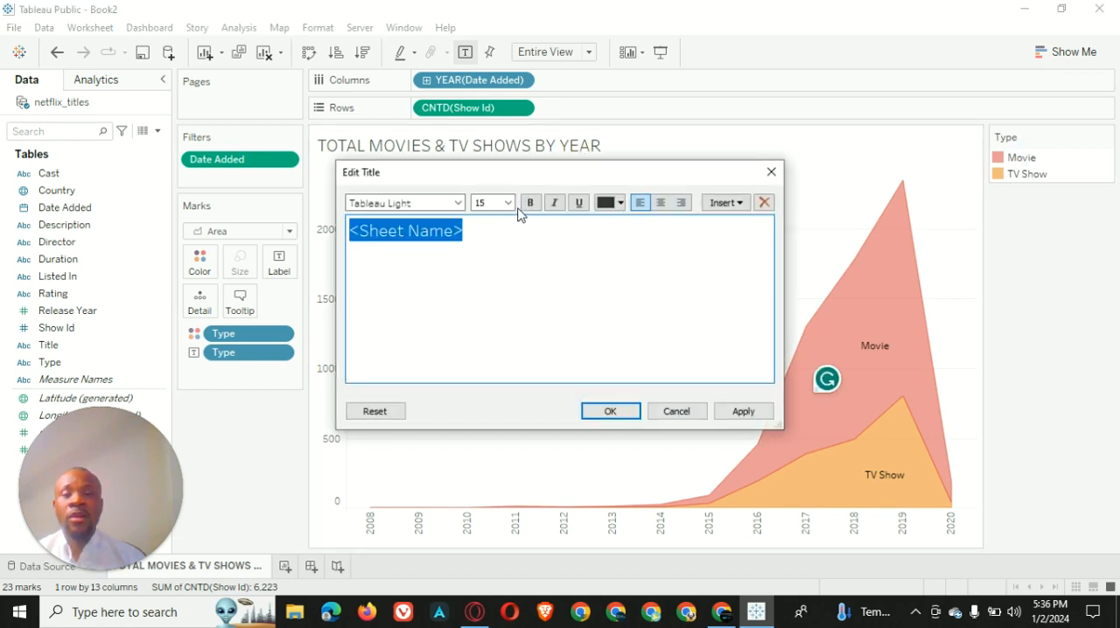
{"action": "left_click", "coordinate": [508, 202]}
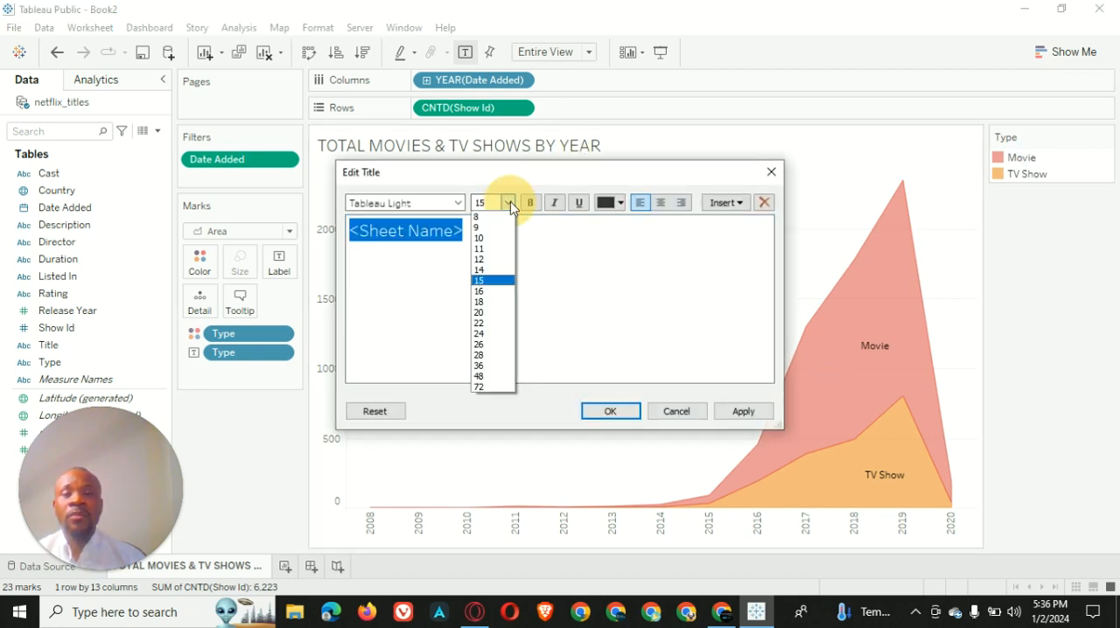
{"action": "left_click", "coordinate": [497, 249]}
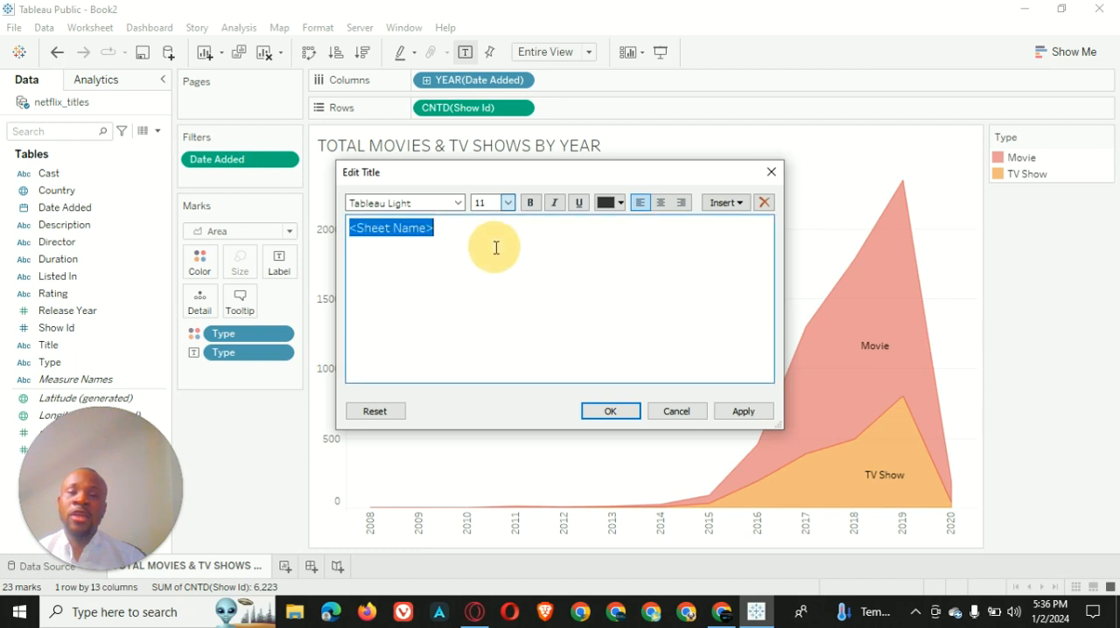
{"action": "left_click", "coordinate": [606, 205]}
{"action": "left_click", "coordinate": [605, 298]}
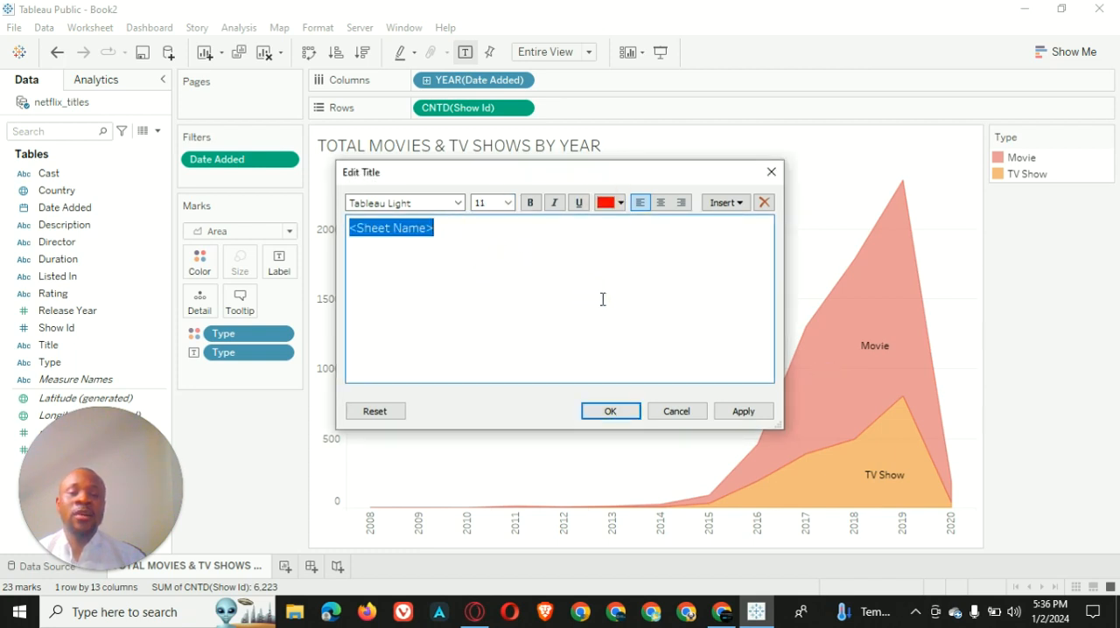
{"action": "left_click", "coordinate": [661, 202]}
{"action": "left_click", "coordinate": [743, 415]}
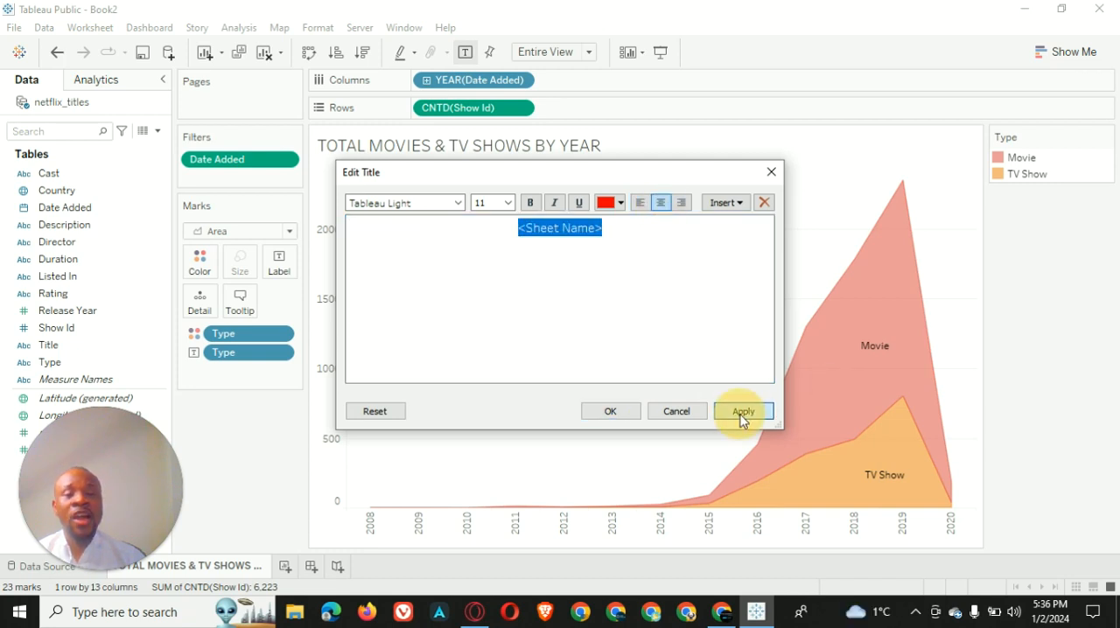
{"action": "left_click", "coordinate": [628, 410]}
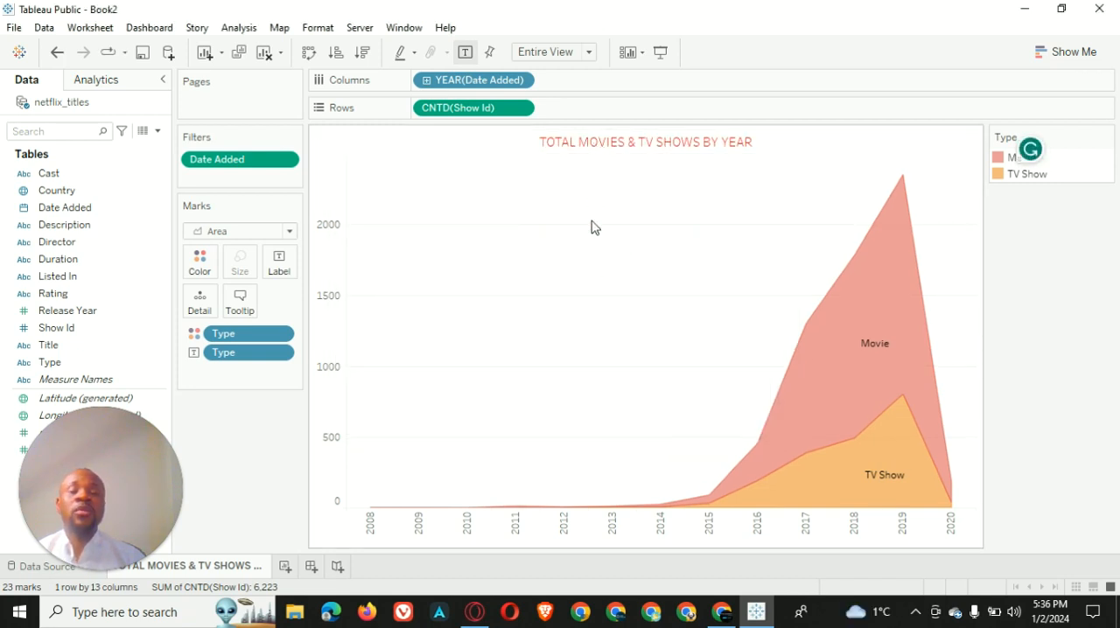
Make the chart title text bold
{"action": "right_click", "coordinate": [644, 141]}
{"action": "left_click", "coordinate": [681, 150]}
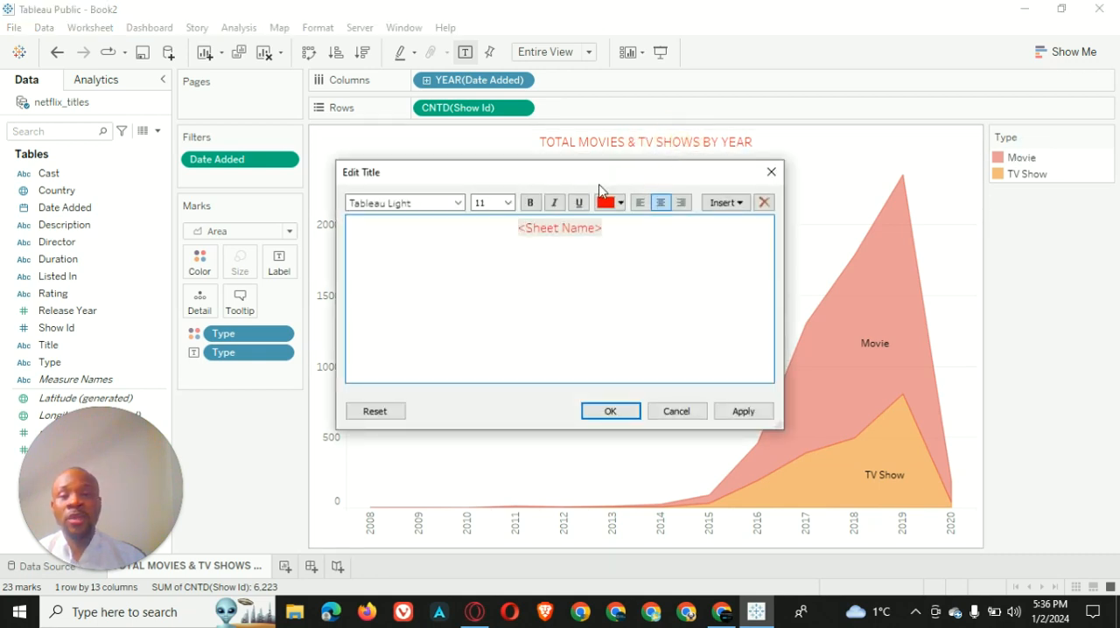
{"action": "left_click", "coordinate": [531, 203]}
{"action": "left_click_drag", "start_coordinate": [635, 229], "coordinate": [554, 215]}
{"action": "left_click", "coordinate": [530, 203]}
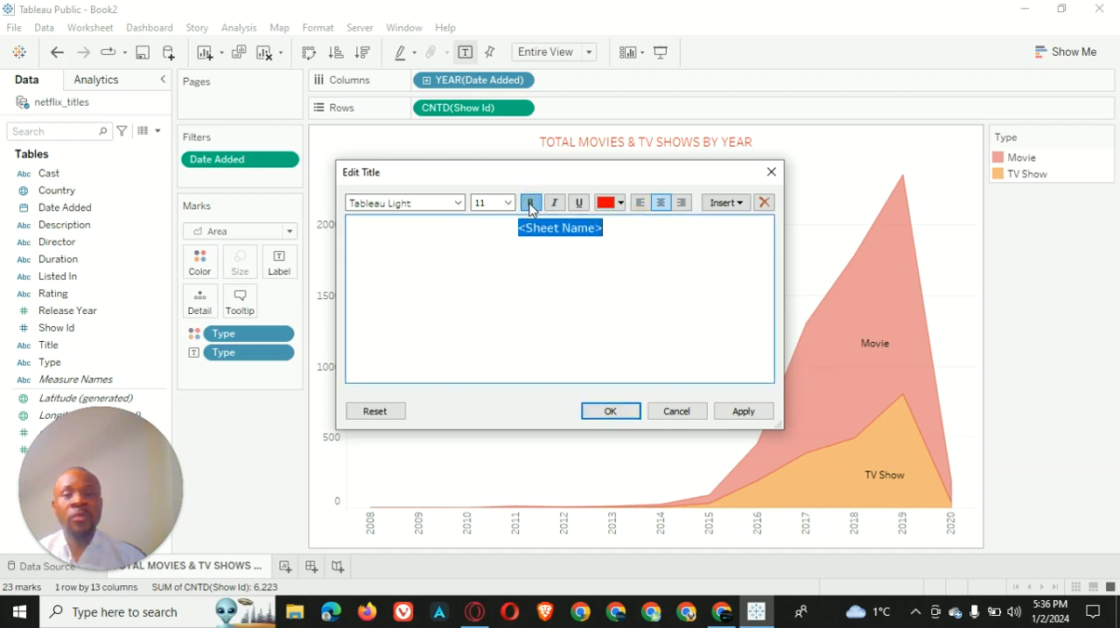
{"action": "left_click", "coordinate": [743, 411]}
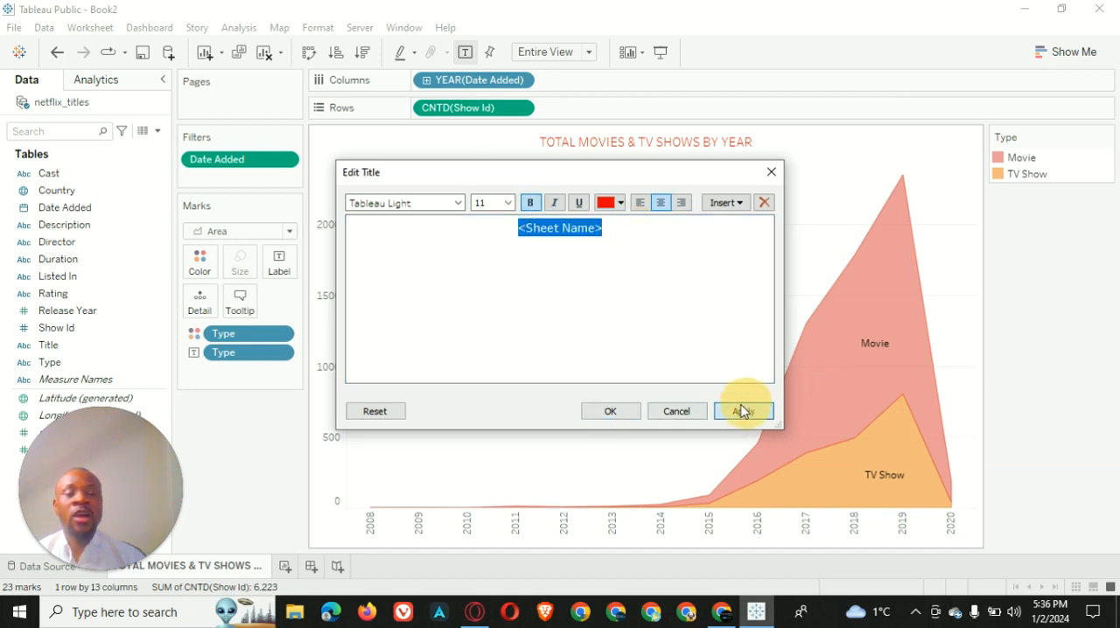
{"action": "left_click", "coordinate": [627, 412]}
Format the chart title with black background shading
{"action": "right_click", "coordinate": [616, 141]}
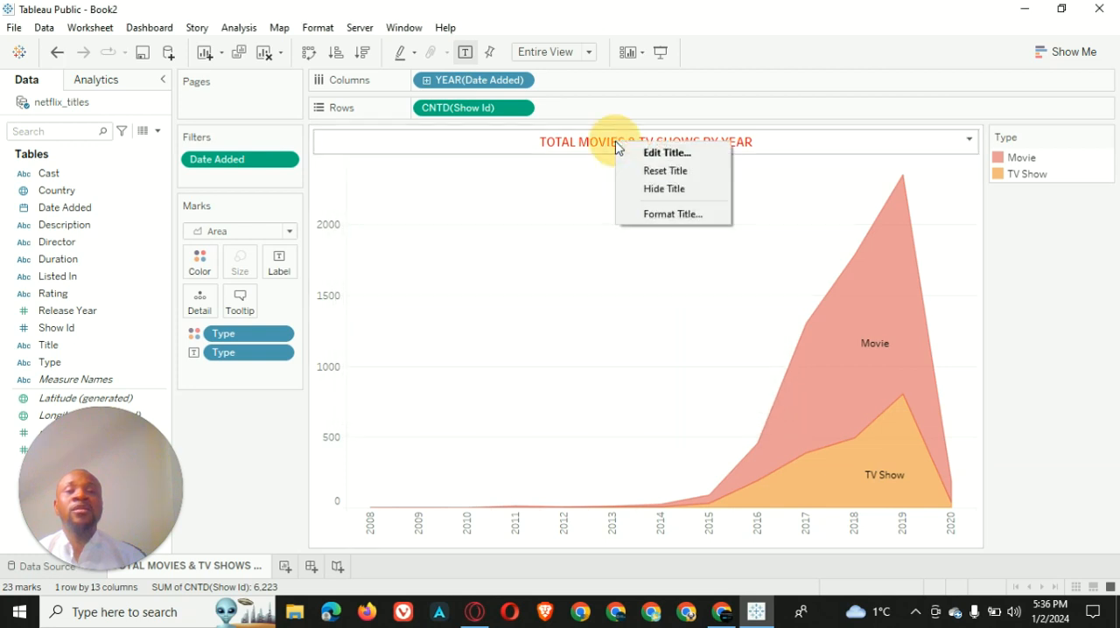
{"action": "left_click", "coordinate": [653, 216]}
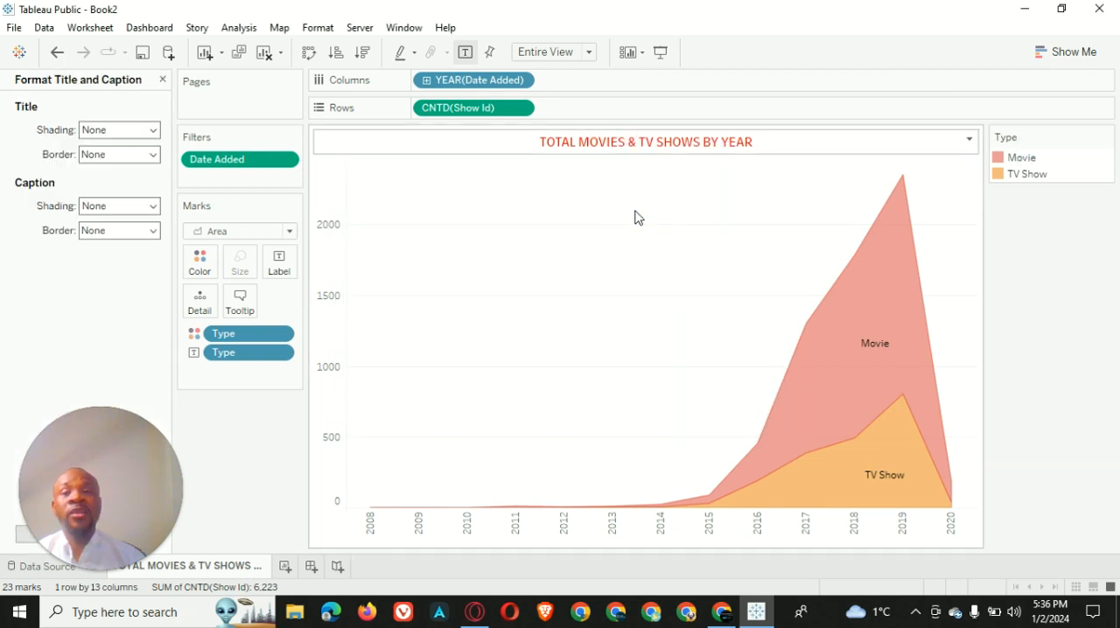
{"action": "left_click", "coordinate": [152, 129]}
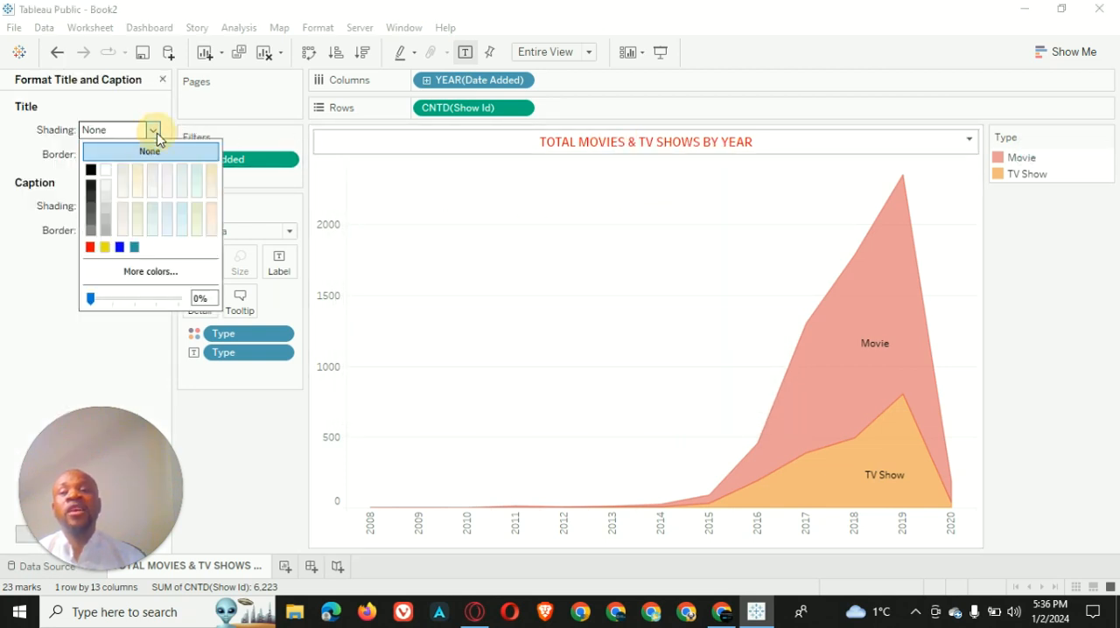
{"action": "left_click", "coordinate": [90, 170]}
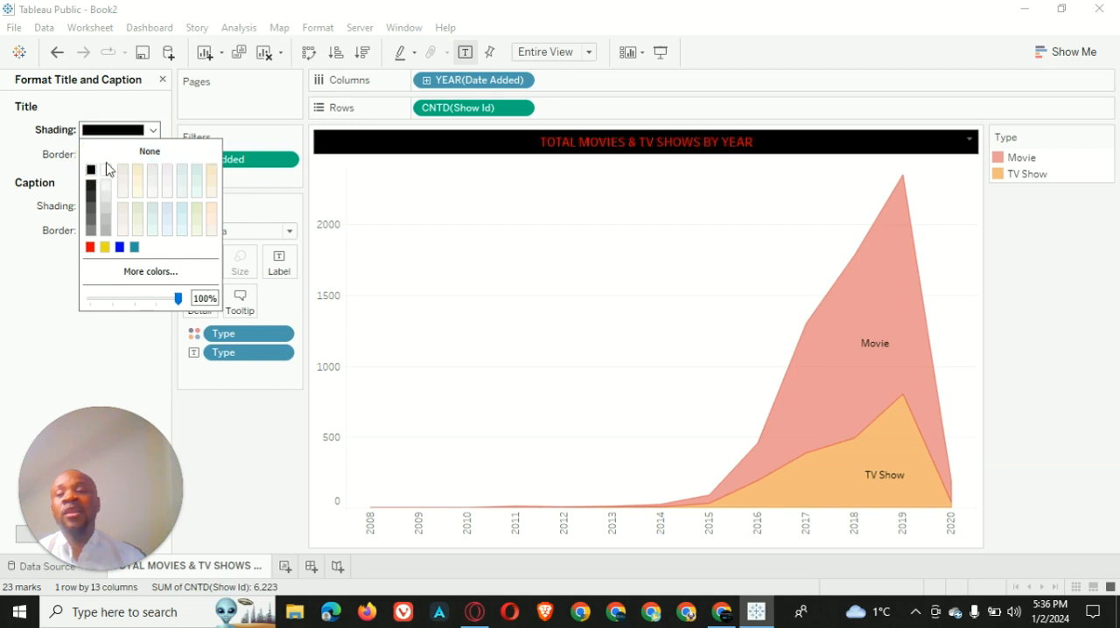
{"action": "left_click", "coordinate": [136, 106]}
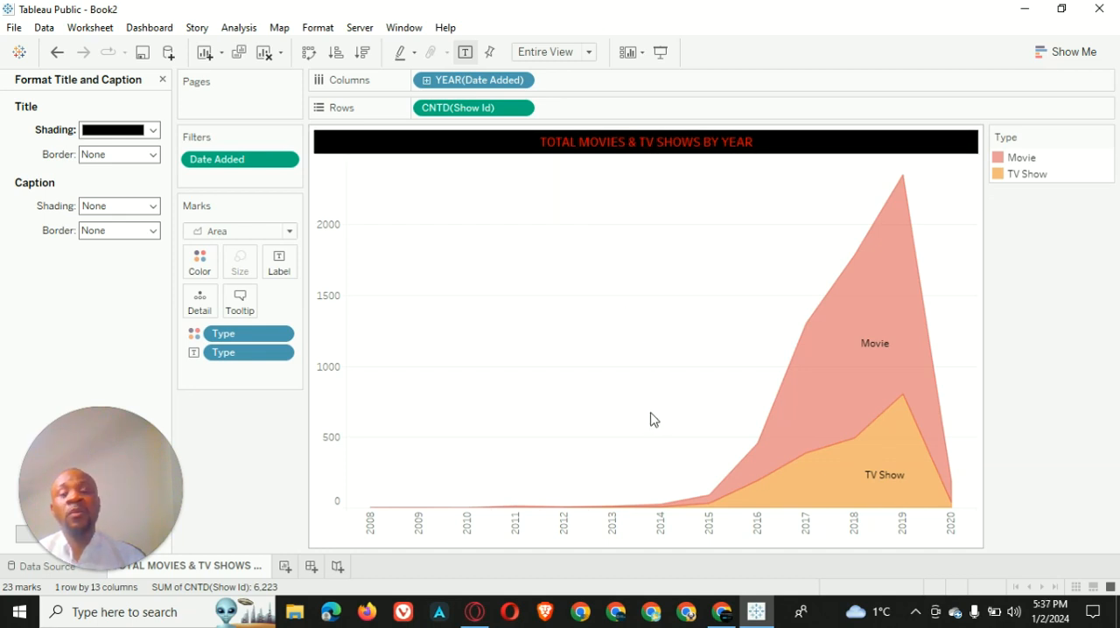
Set the worksheet's default font to white and bold
{"action": "right_click", "coordinate": [598, 248]}
{"action": "left_click", "coordinate": [708, 303]}
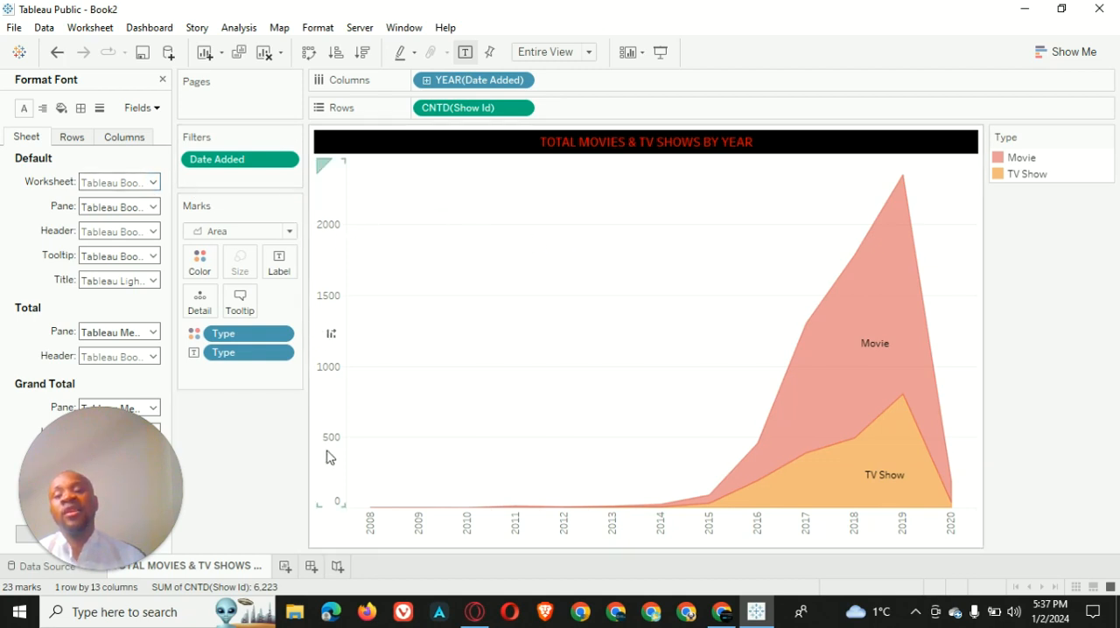
{"action": "left_click", "coordinate": [153, 182]}
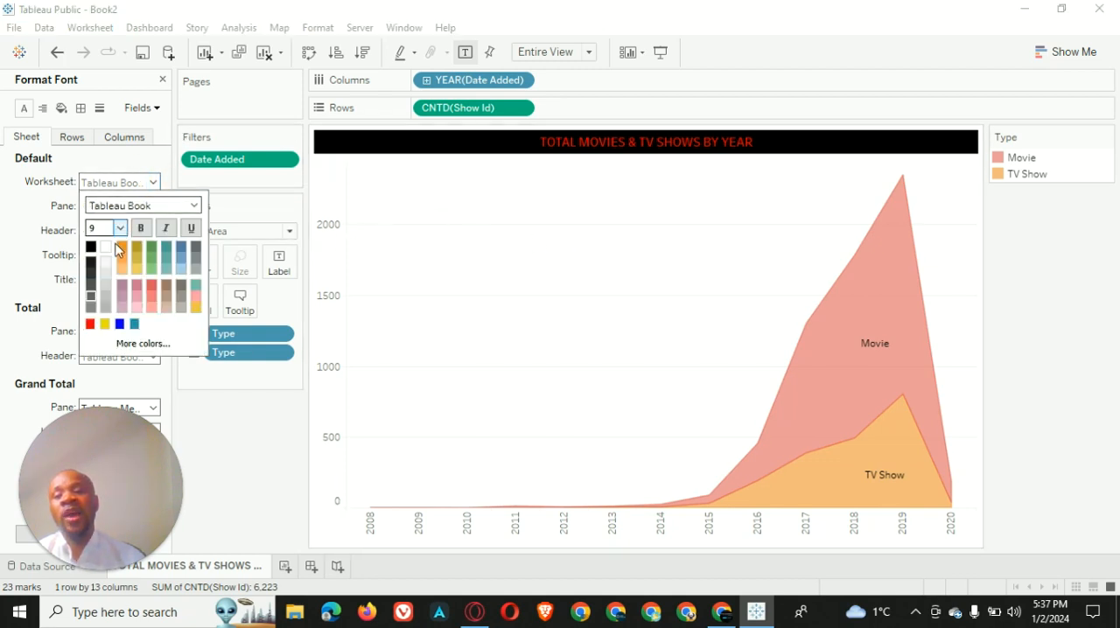
{"action": "left_click", "coordinate": [145, 232]}
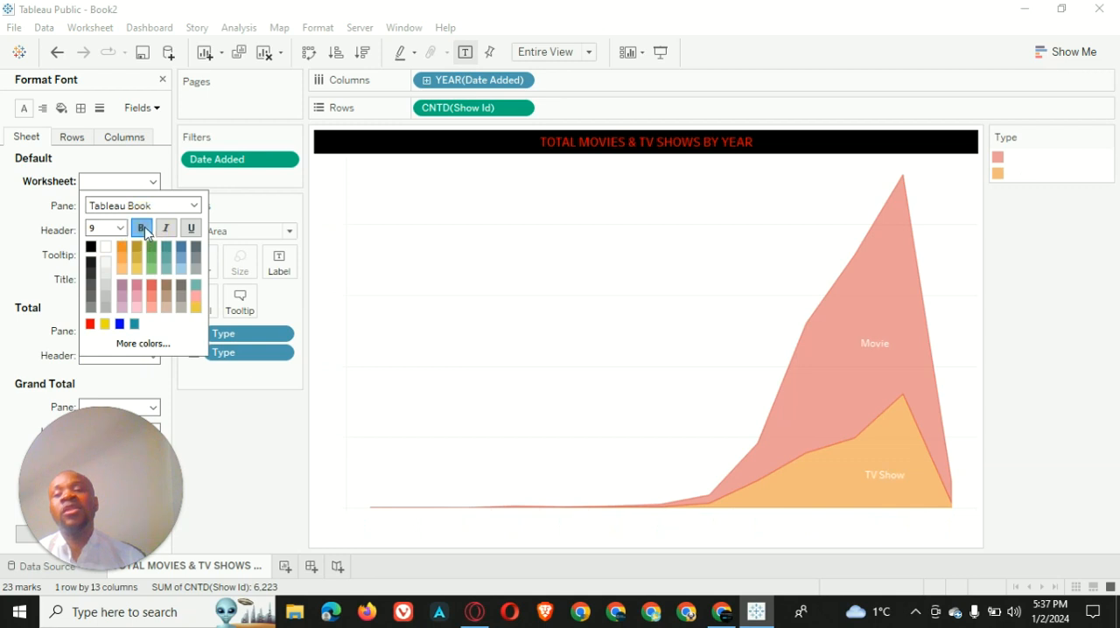
Set the default shading of the whole worksheet to black
{"action": "left_click", "coordinate": [61, 107]}
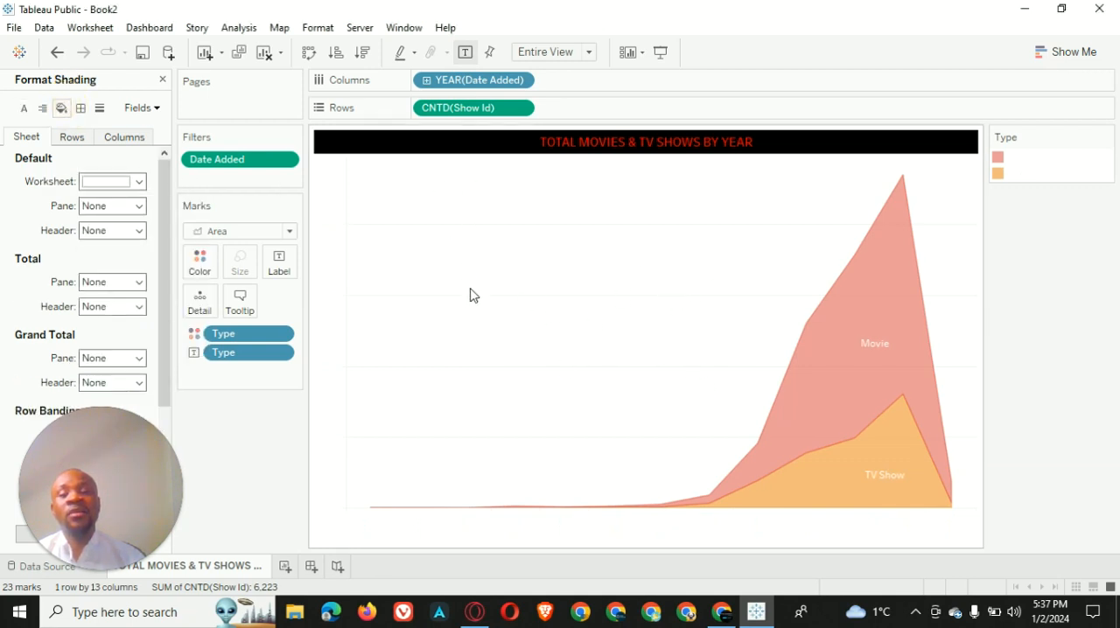
{"action": "left_click", "coordinate": [137, 181]}
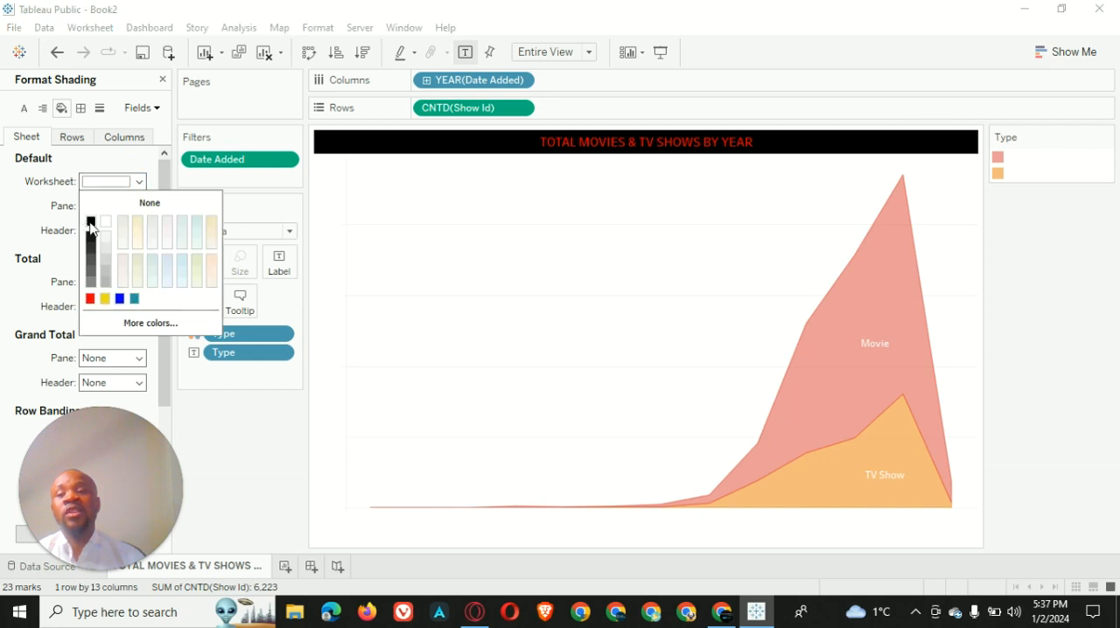
{"action": "left_click", "coordinate": [90, 222]}
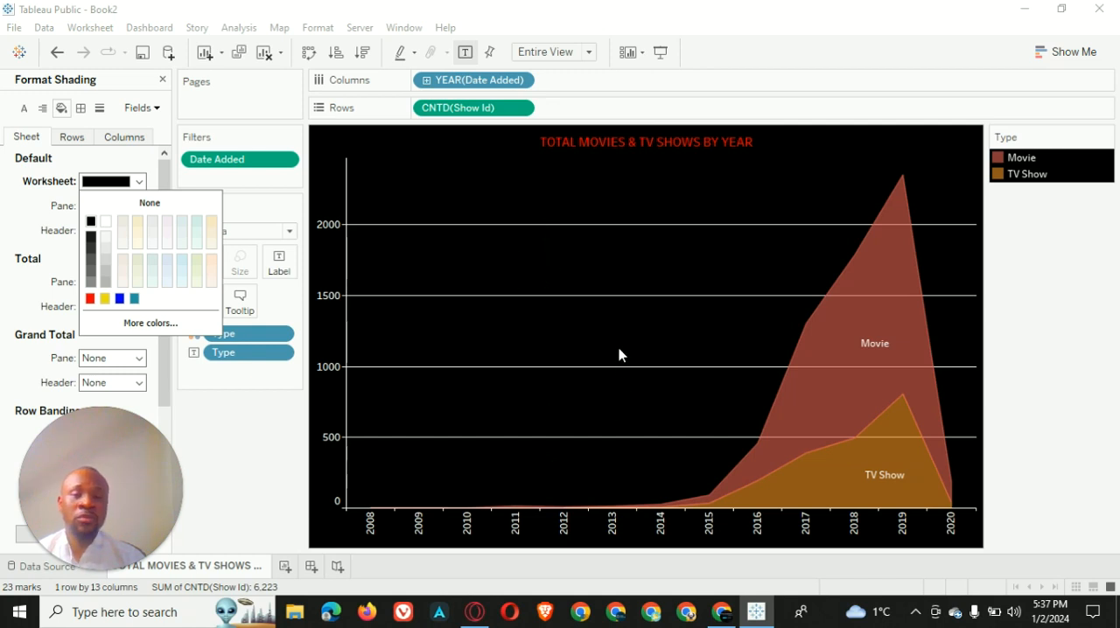
{"action": "left_click", "coordinate": [230, 466]}
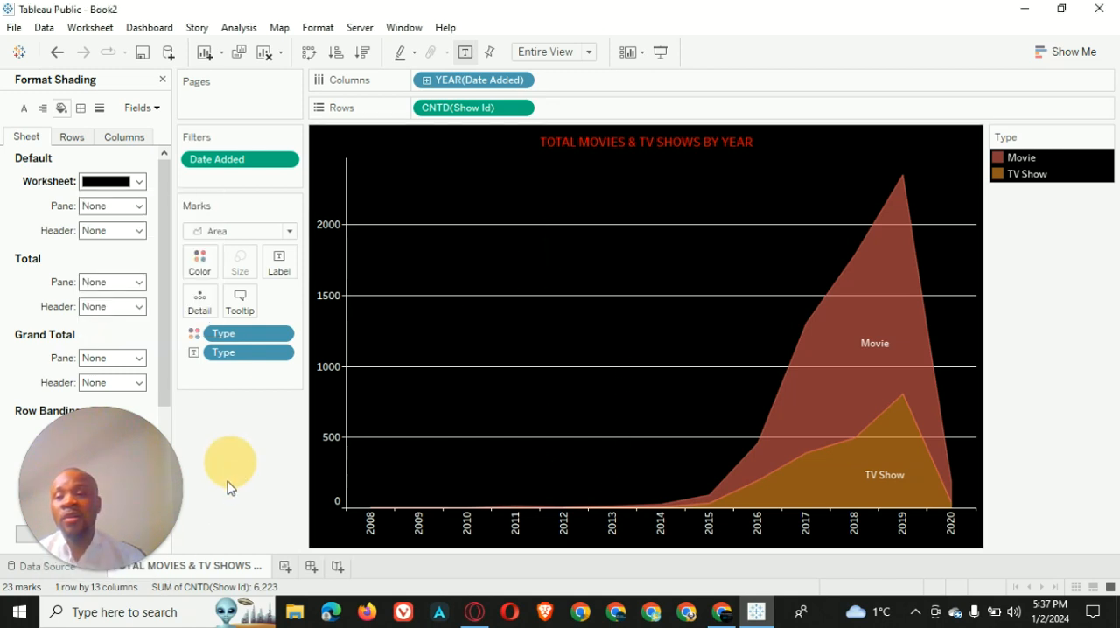
Remove the grid lines from the sheet by setting them to None
{"action": "left_click", "coordinate": [99, 110]}
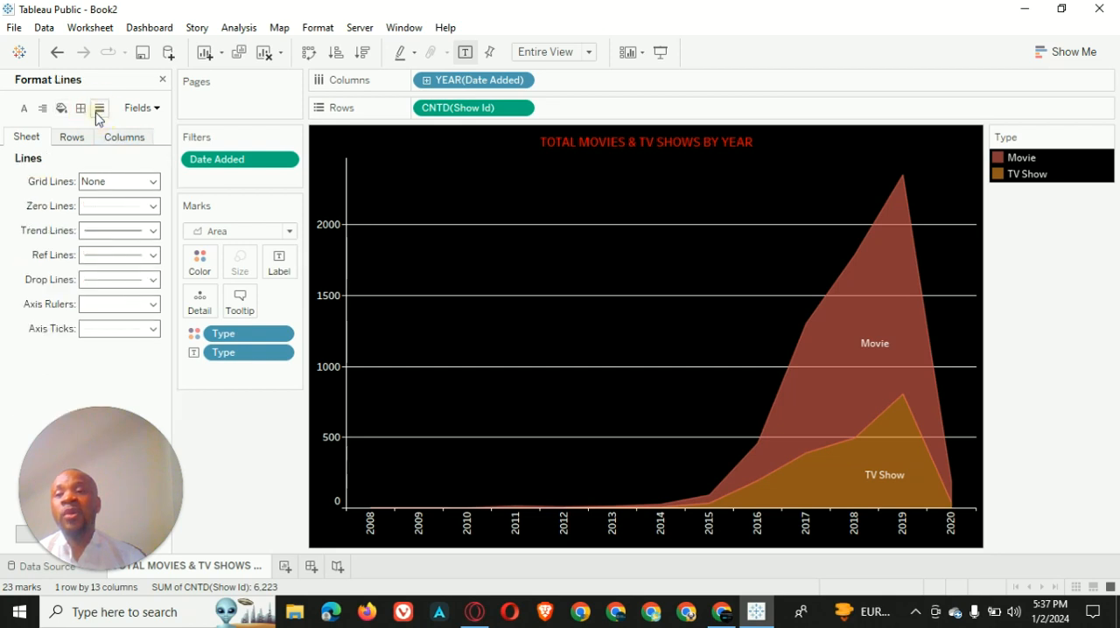
{"action": "left_click", "coordinate": [140, 182]}
{"action": "left_click", "coordinate": [131, 210]}
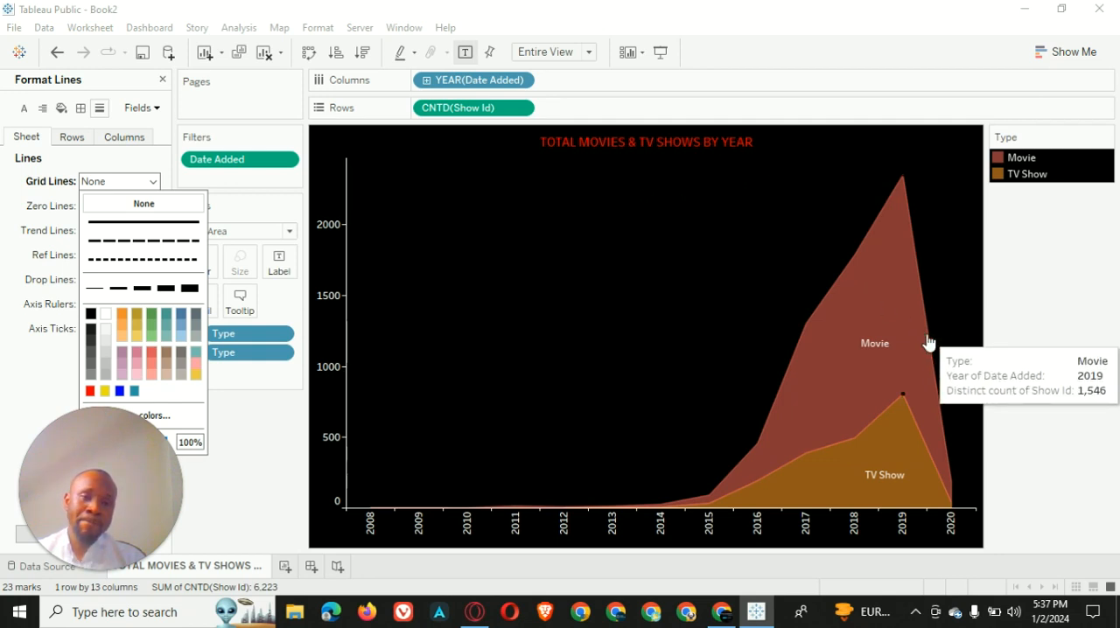
Highlight TV Show and Movie in turn from the Type legend, clear the highlight and close the formatting options
{"action": "left_click", "coordinate": [1029, 177]}
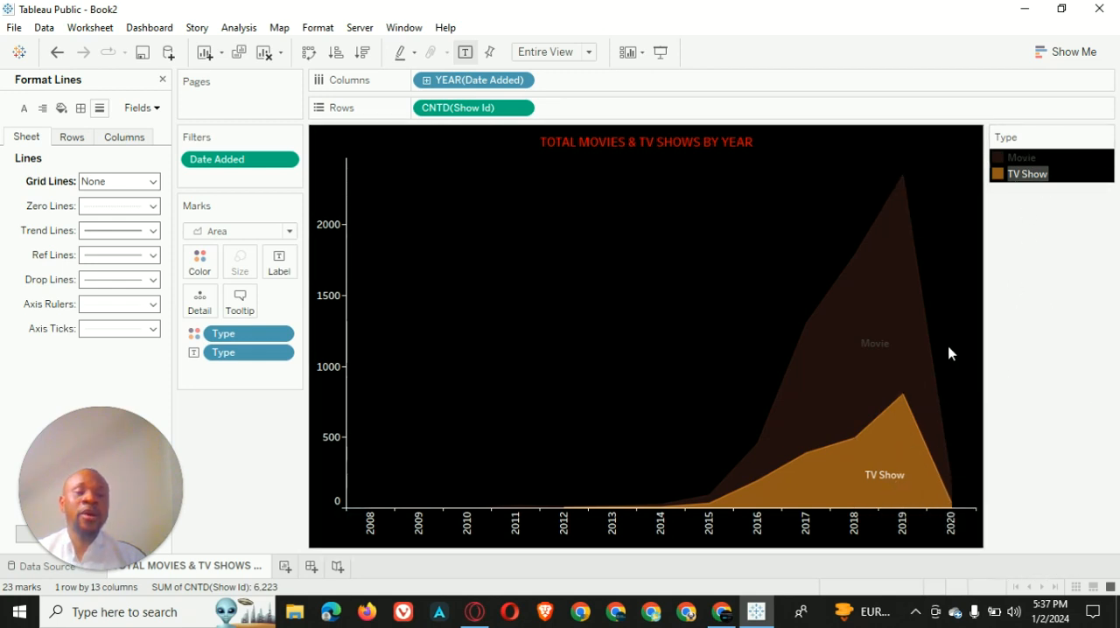
{"action": "mouse_move", "coordinate": [904, 346]}
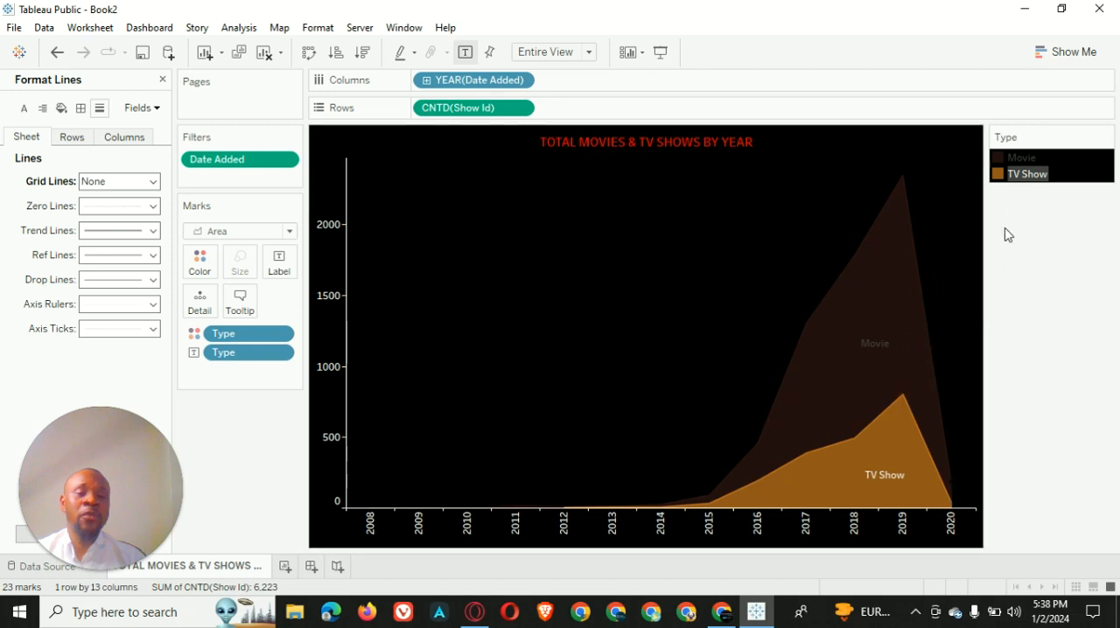
{"action": "left_click", "coordinate": [1013, 157]}
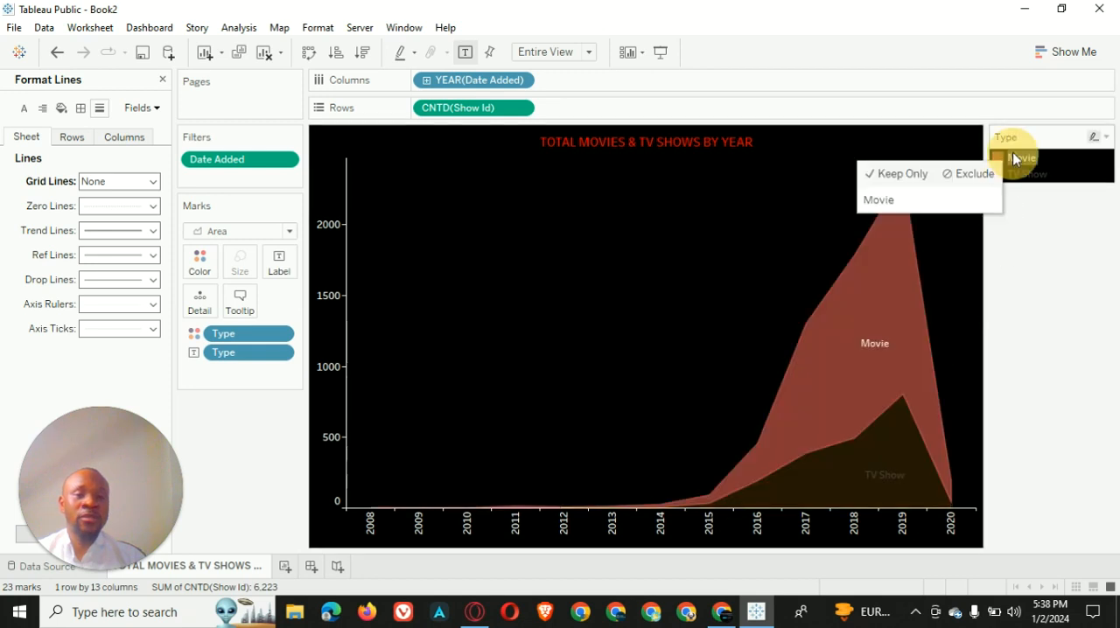
{"action": "left_click", "coordinate": [1051, 265]}
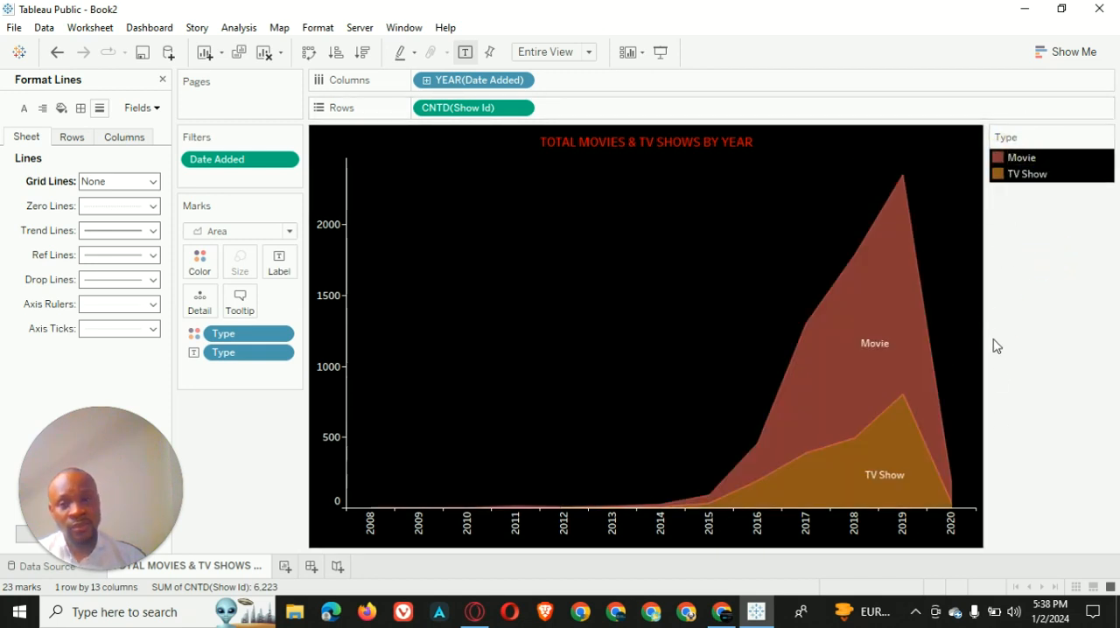
{"action": "left_click", "coordinate": [162, 80]}
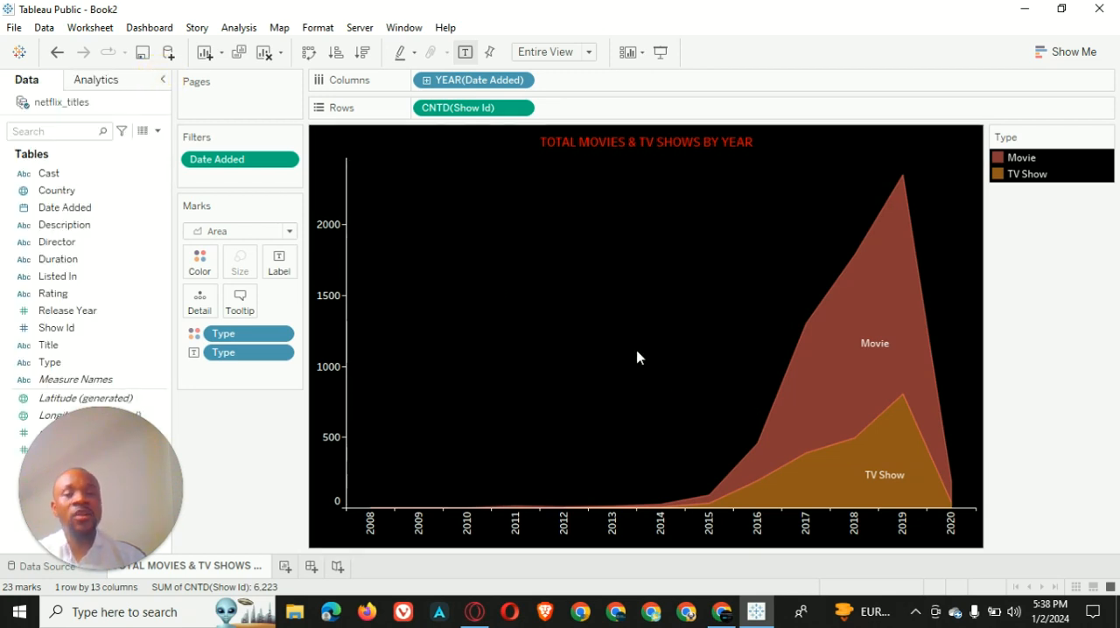
Add a new worksheet and name it TOTAL MOVIES & TV SHOWS BY COUNTRY
{"action": "left_click", "coordinate": [286, 568]}
{"action": "right_click", "coordinate": [306, 568]}
{"action": "double_click", "coordinate": [297, 567]}
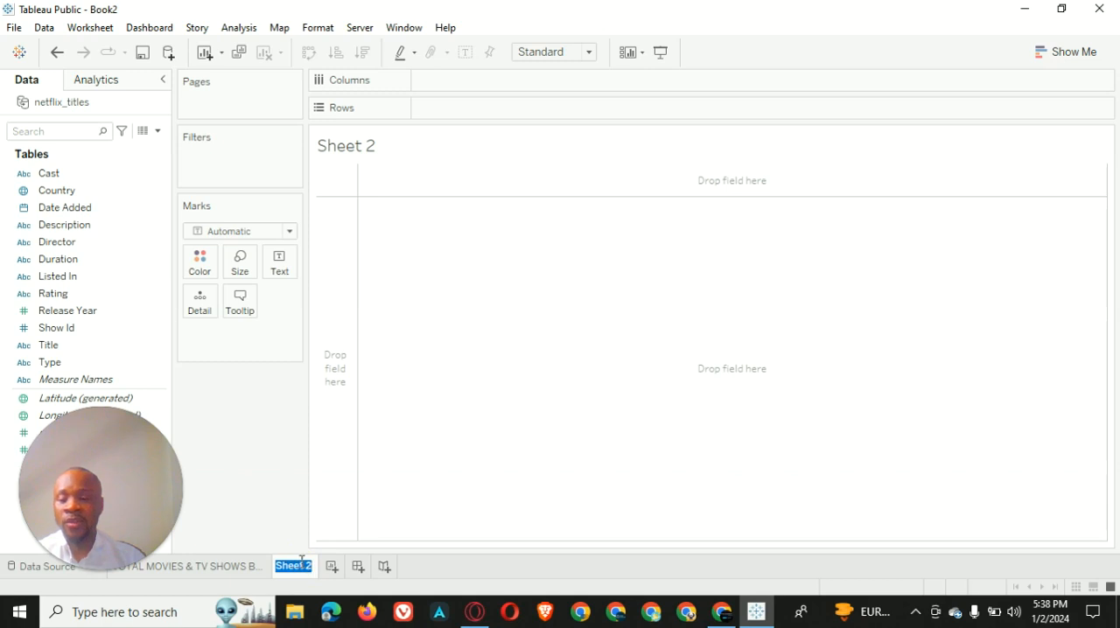
{"action": "type", "text": "TOTA"}
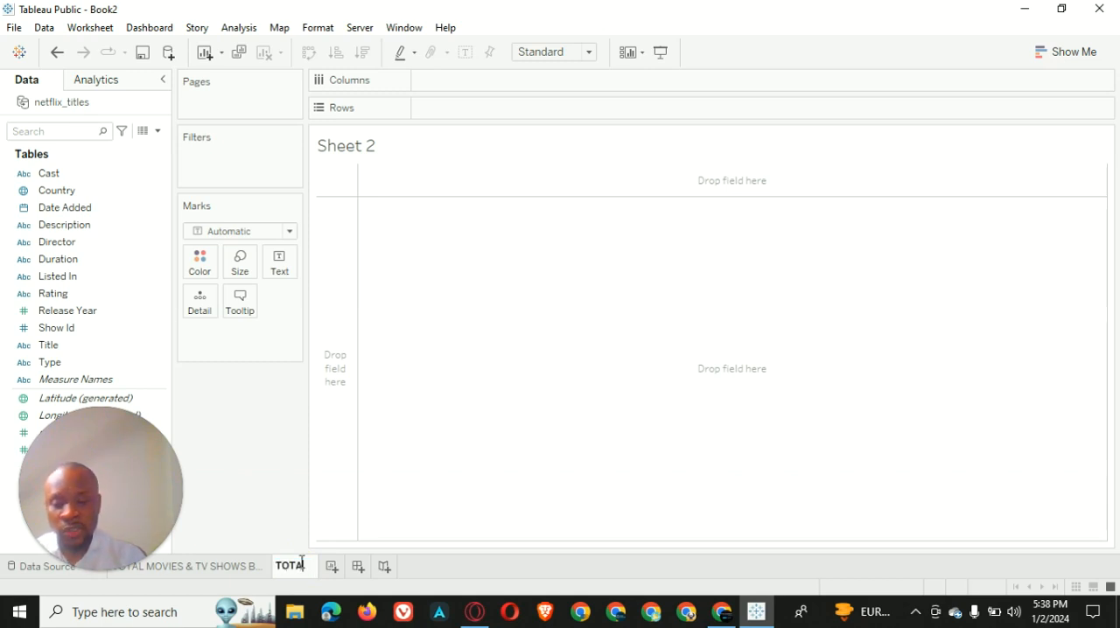
{"action": "type", "text": "L MOVIES"}
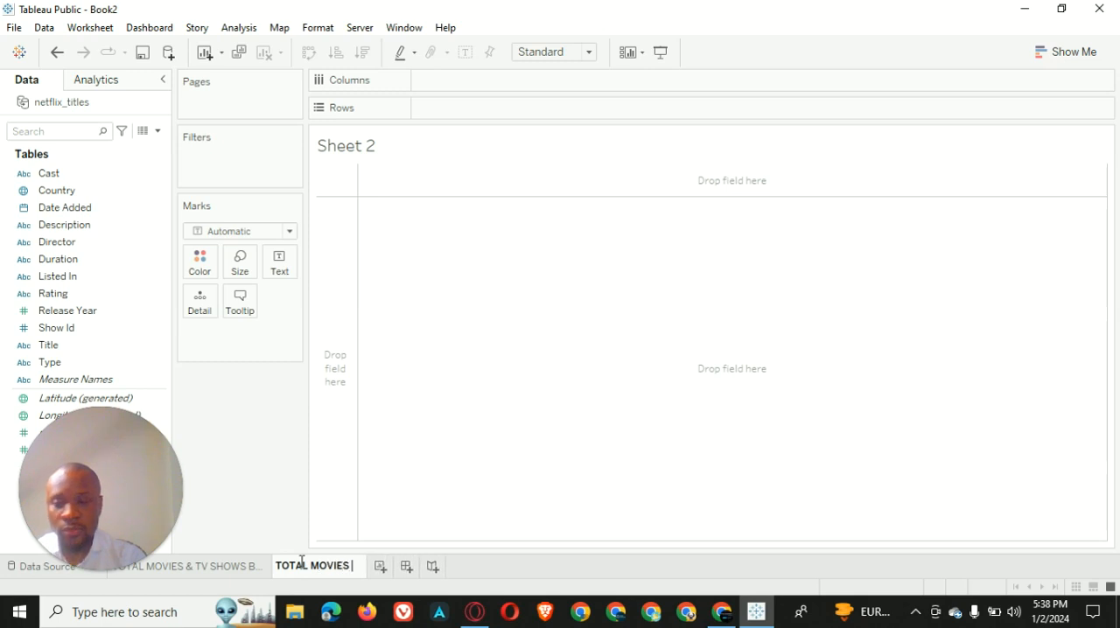
{"action": "type", "text": " BY"}
{"action": "key", "text": "BackSpace"}
{"action": "key", "text": "BackSpace"}
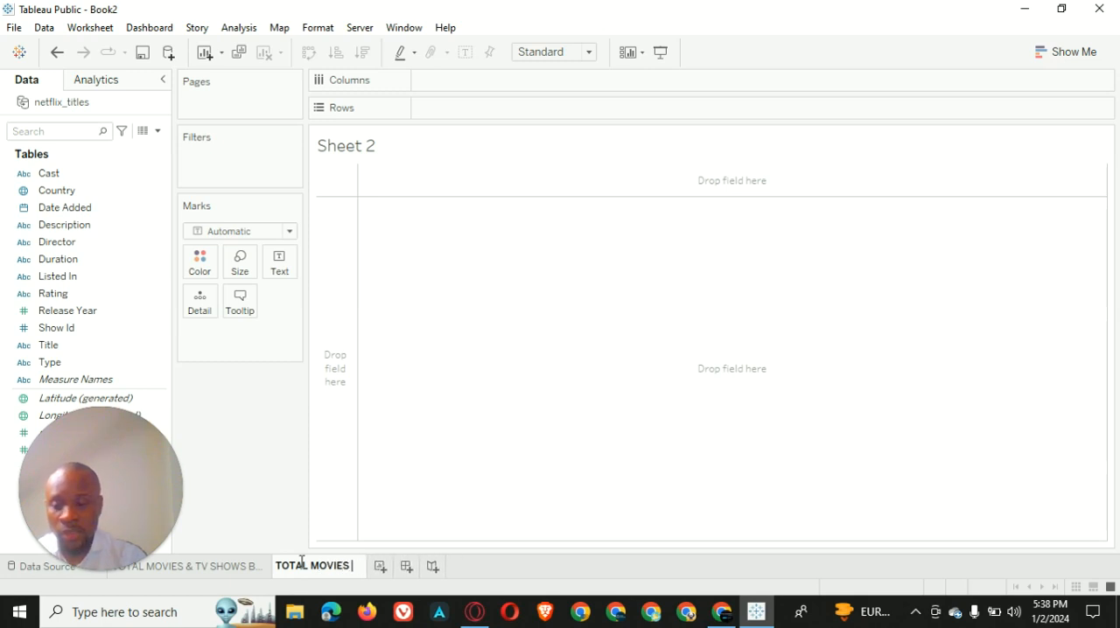
{"action": "type", "text": "&"}
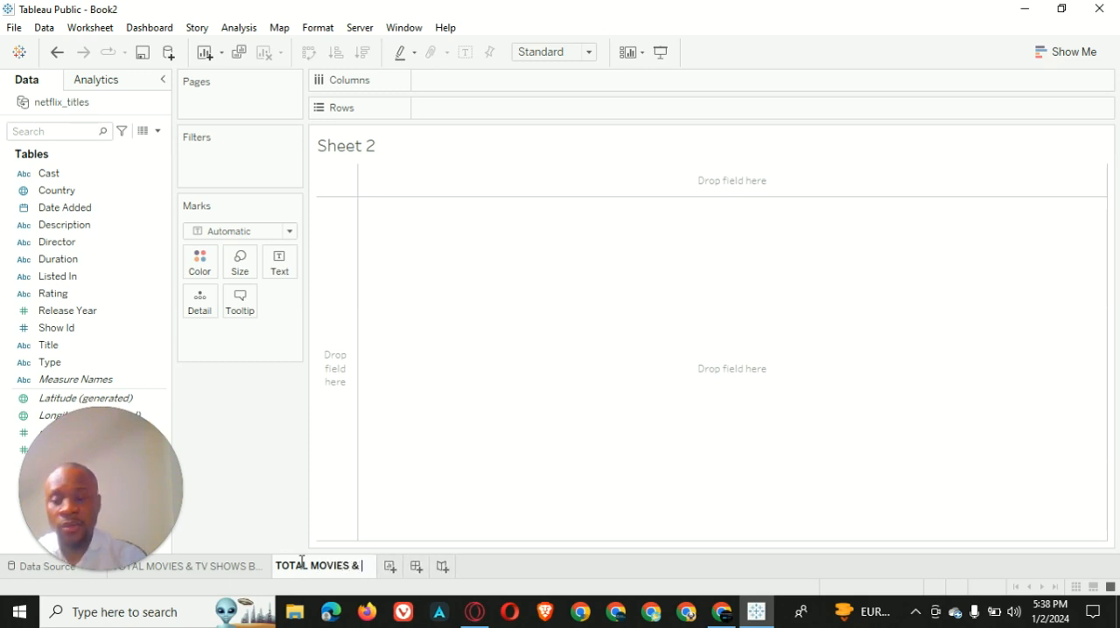
{"action": "type", "text": " TV"}
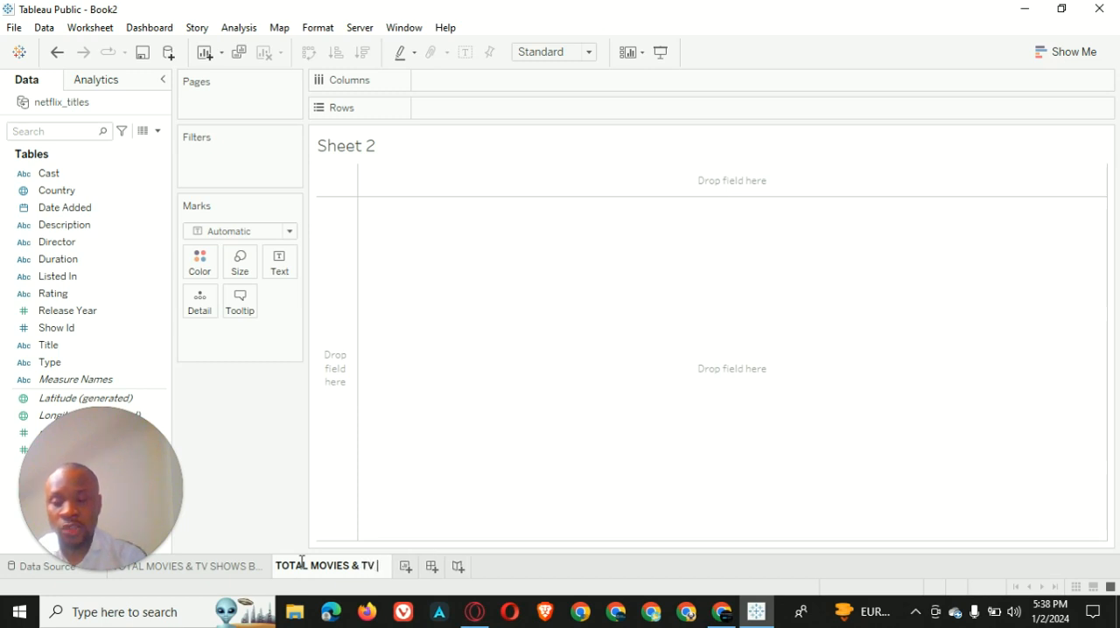
{"action": "type", "text": " SHOWS "}
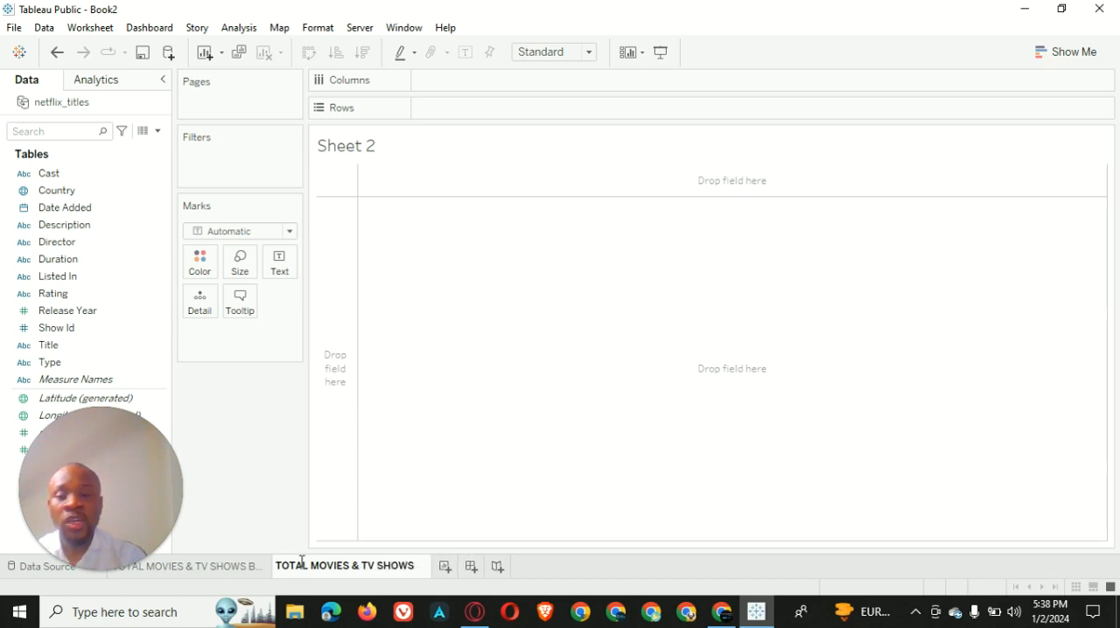
{"action": "type", "text": "BY "}
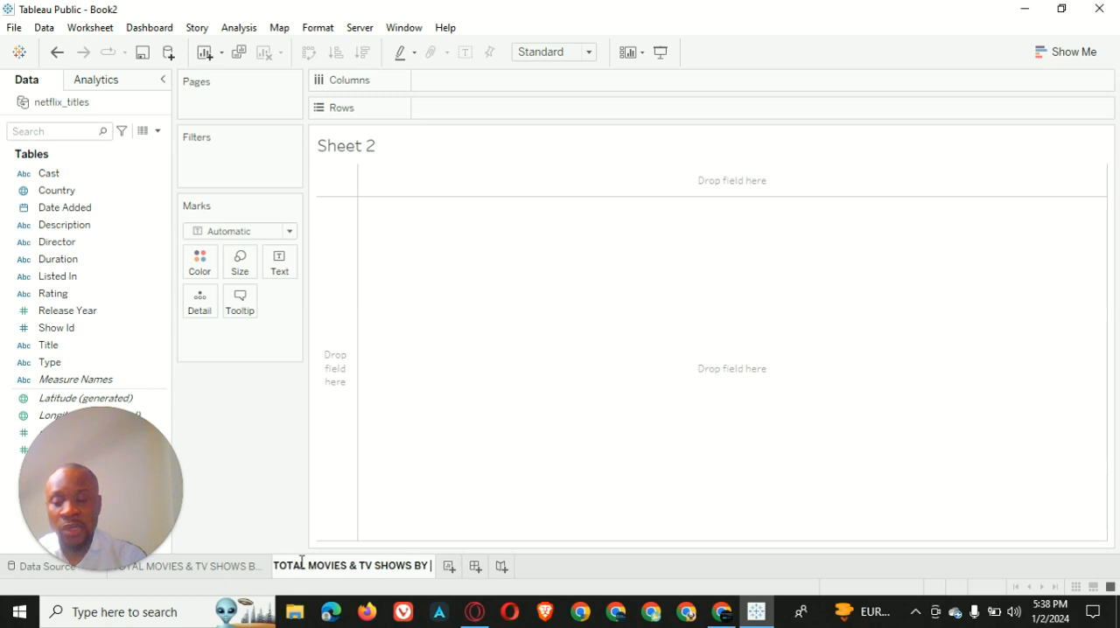
{"action": "type", "text": "COUNTRY"}
{"action": "key", "text": "Return"}
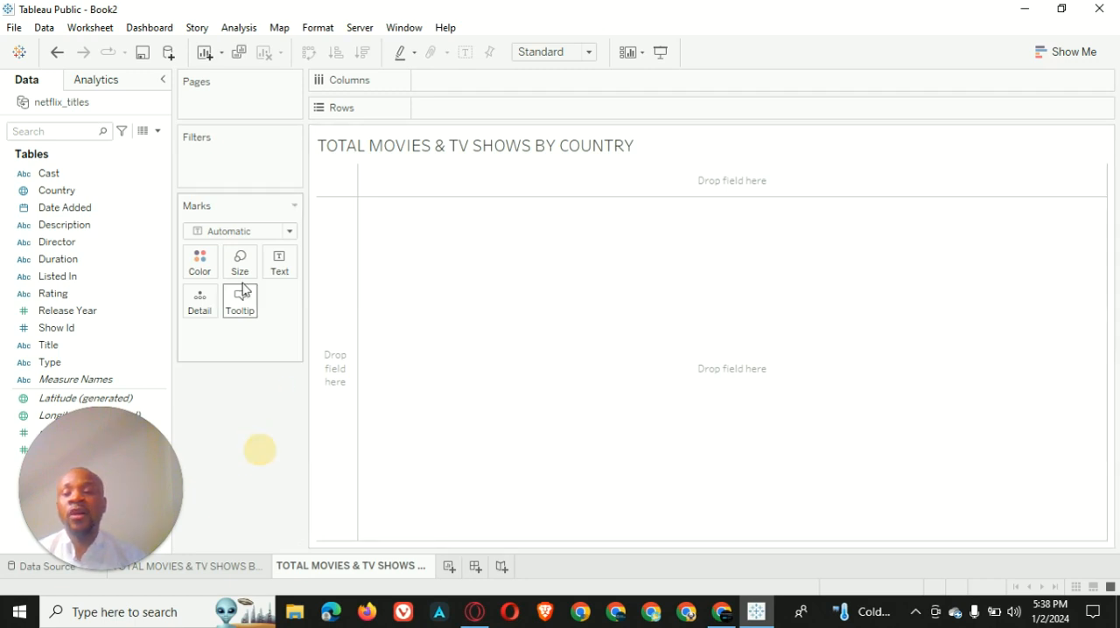
Plot the Country field on a world map and set the mark type to Map so countries are filled
{"action": "left_click", "coordinate": [83, 191]}
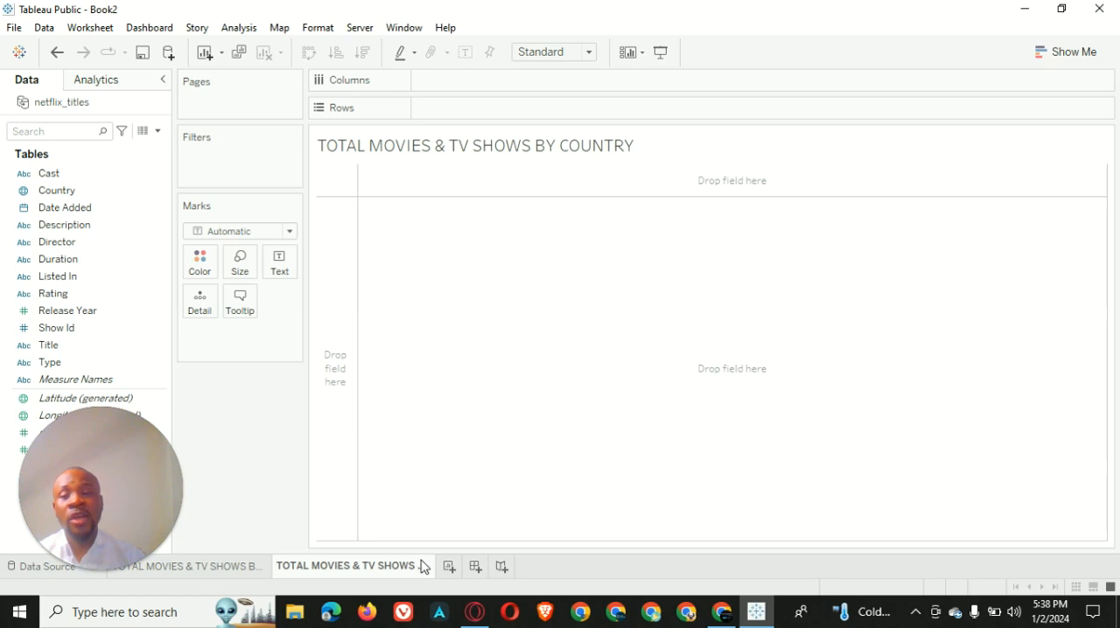
{"action": "left_click", "coordinate": [73, 191]}
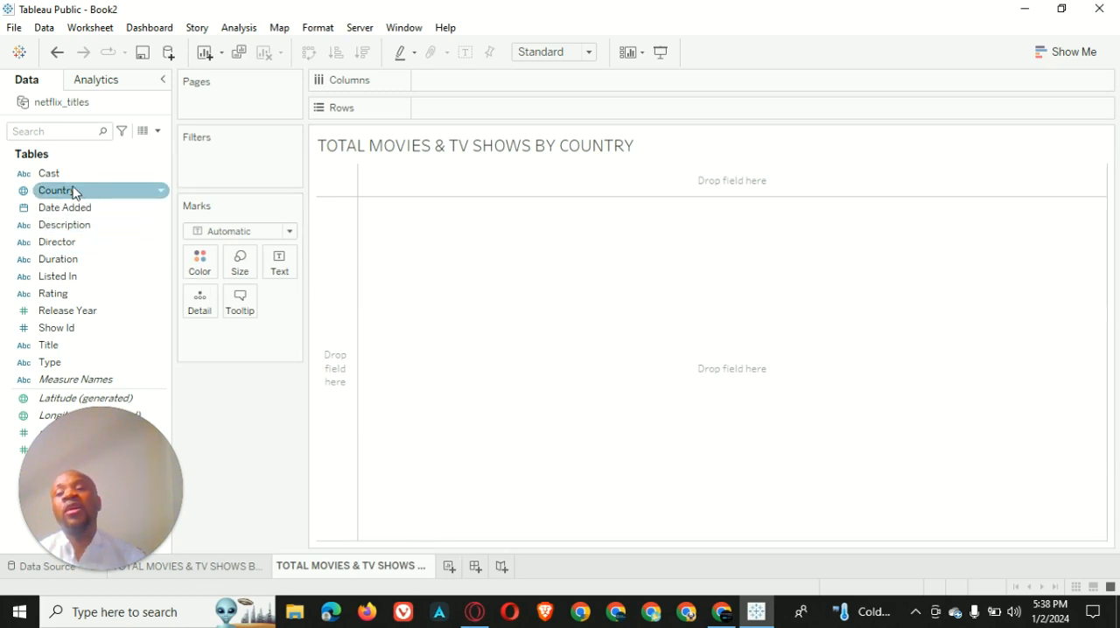
{"action": "left_click", "coordinate": [74, 193]}
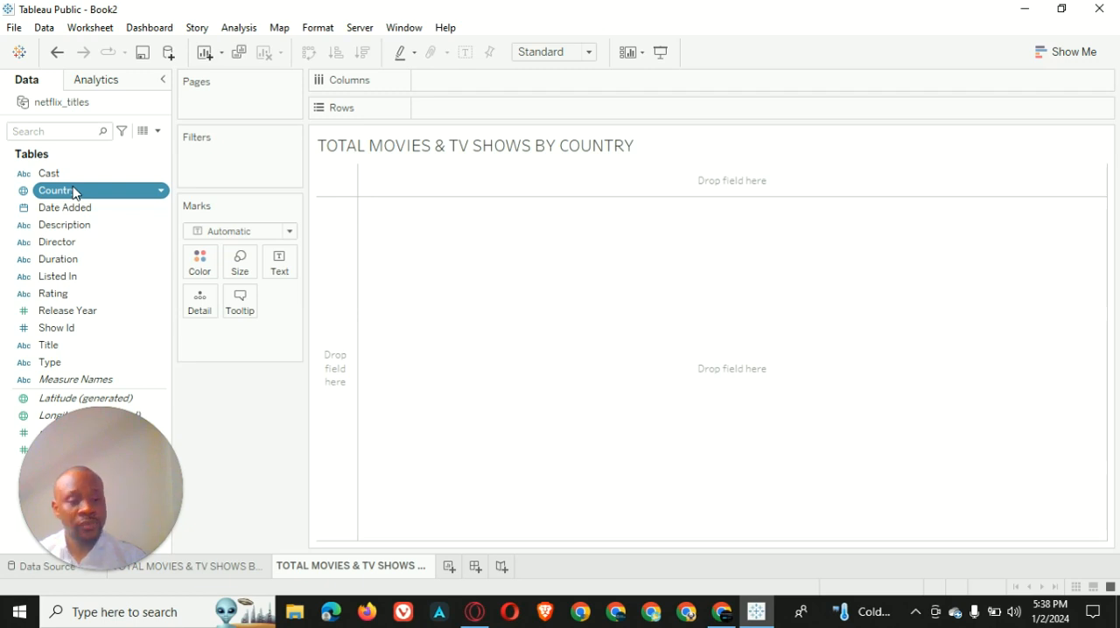
{"action": "double_click", "coordinate": [74, 192]}
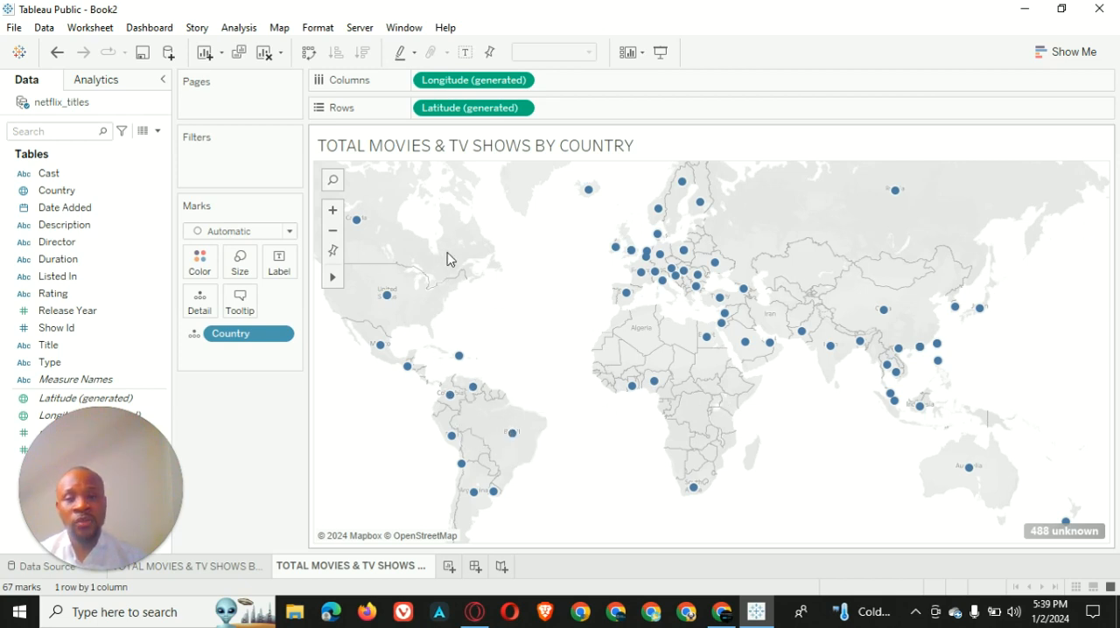
{"action": "left_click", "coordinate": [289, 231]}
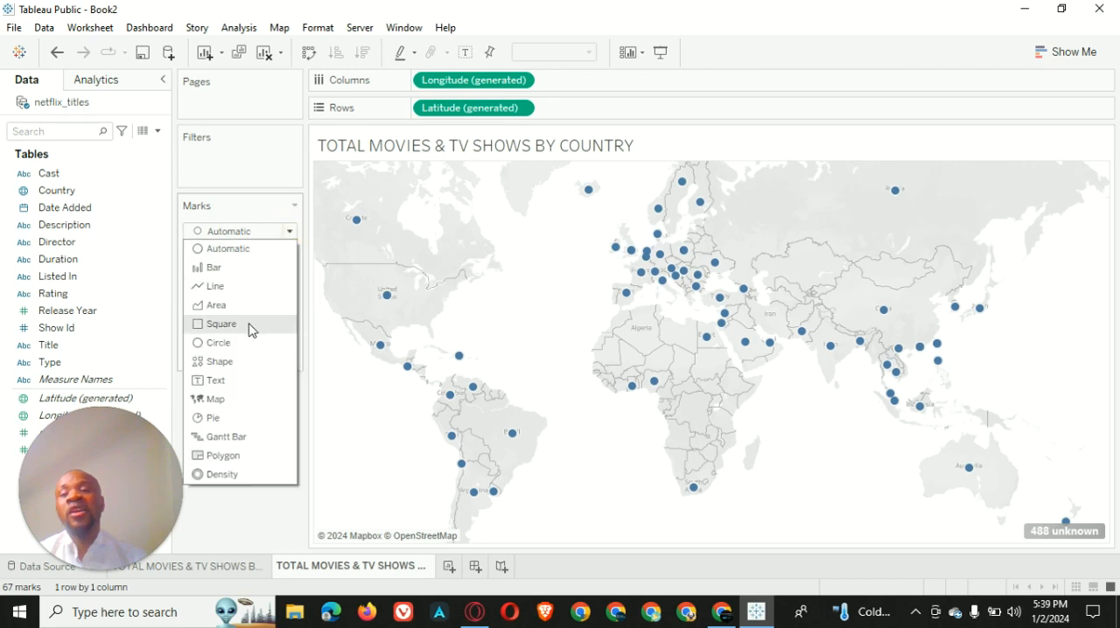
{"action": "left_click", "coordinate": [232, 399]}
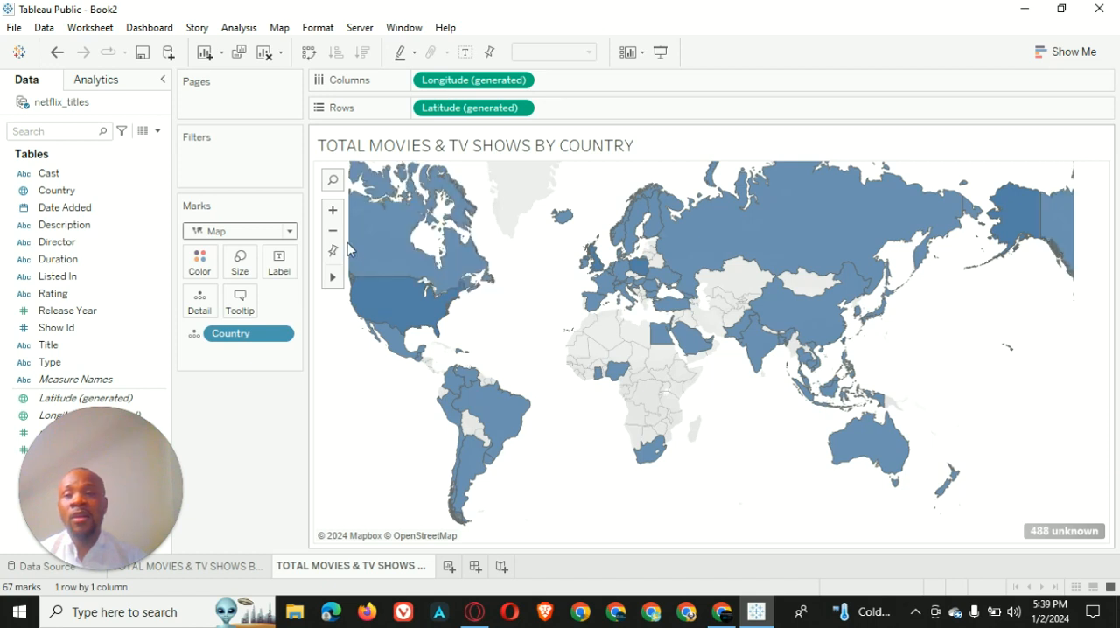
Switch the country map's background map to the dark style
{"action": "left_click", "coordinate": [279, 28]}
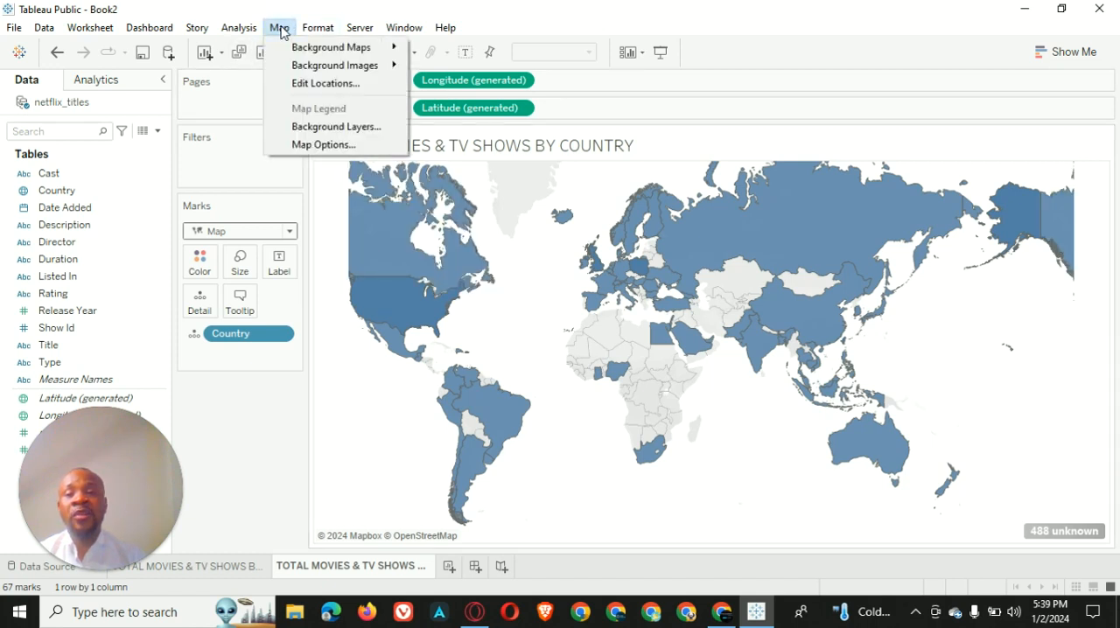
{"action": "mouse_move", "coordinate": [325, 48]}
{"action": "left_click", "coordinate": [455, 89]}
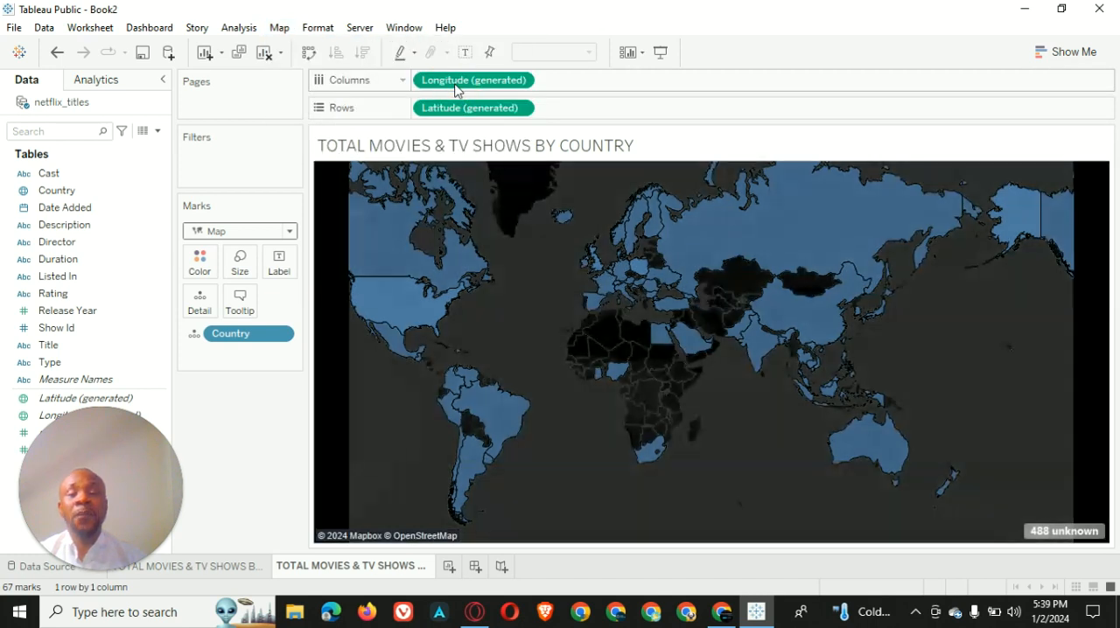
Filter the values with unknown geographic locations out of the country map
{"action": "mouse_move", "coordinate": [1059, 543]}
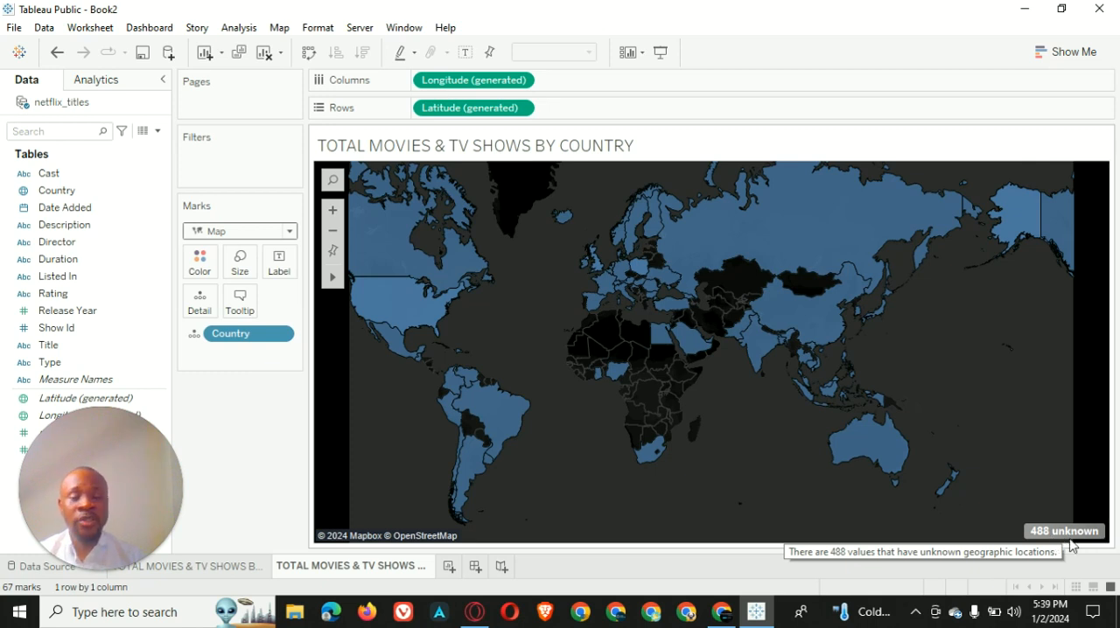
{"action": "left_click", "coordinate": [1069, 532]}
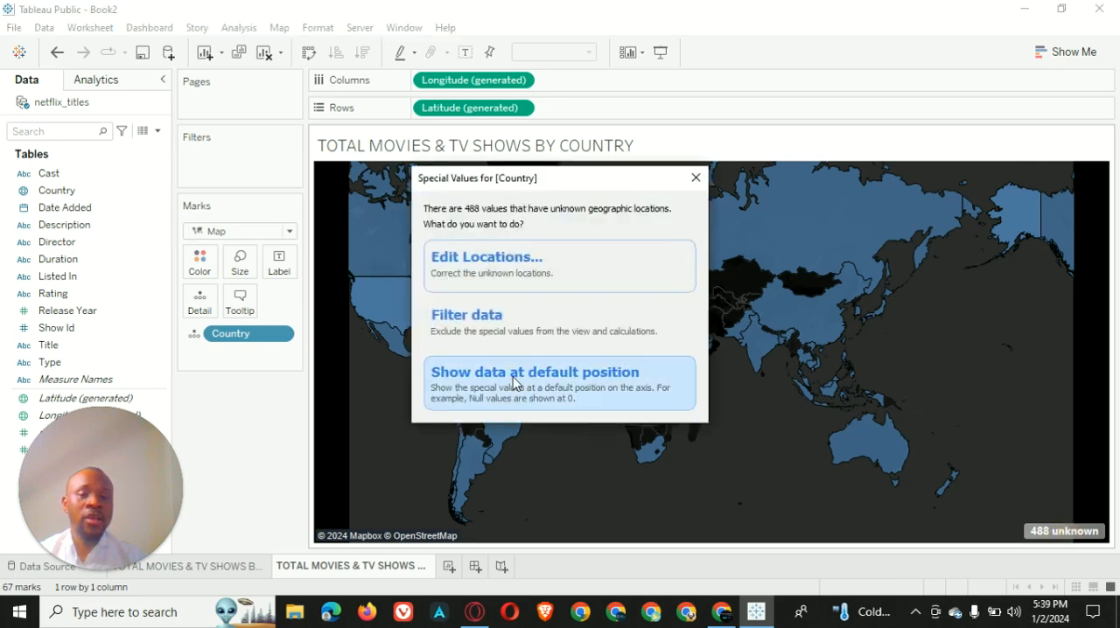
{"action": "left_click", "coordinate": [519, 326]}
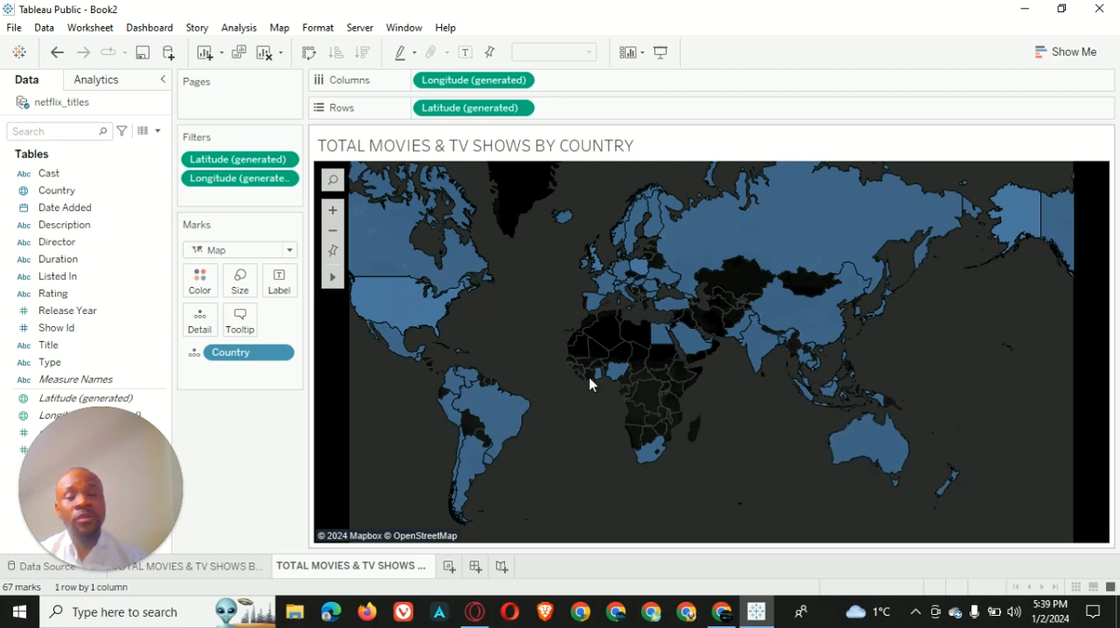
Color the country map by Show Id, adding all members of the field
{"action": "scroll", "coordinate": [462, 393], "scroll_direction": "down", "scroll_amount": 3}
{"action": "scroll", "coordinate": [693, 372], "scroll_direction": "up", "scroll_amount": 2}
{"action": "scroll", "coordinate": [693, 371], "scroll_direction": "up", "scroll_amount": 2}
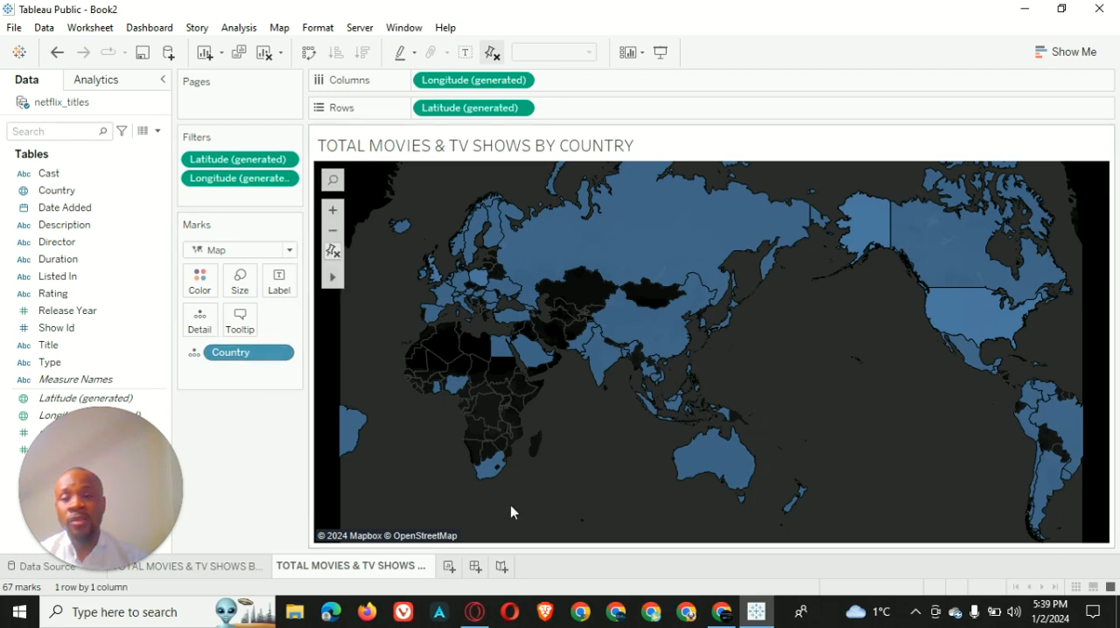
{"action": "scroll", "coordinate": [813, 446], "scroll_direction": "down", "scroll_amount": 1}
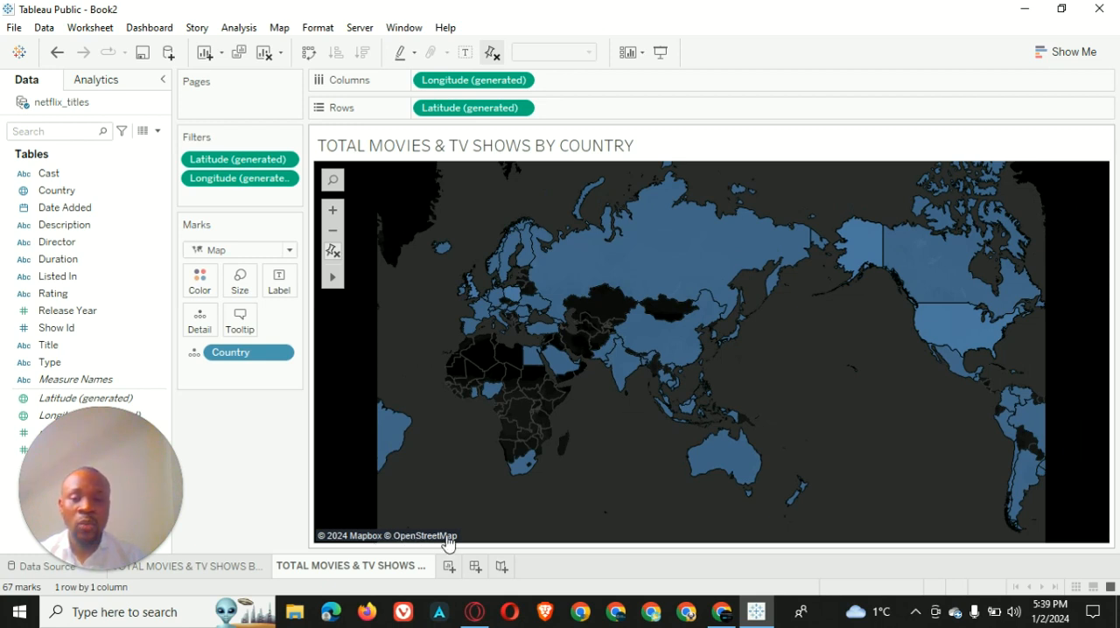
{"action": "scroll", "coordinate": [870, 421], "scroll_direction": "up", "scroll_amount": 1}
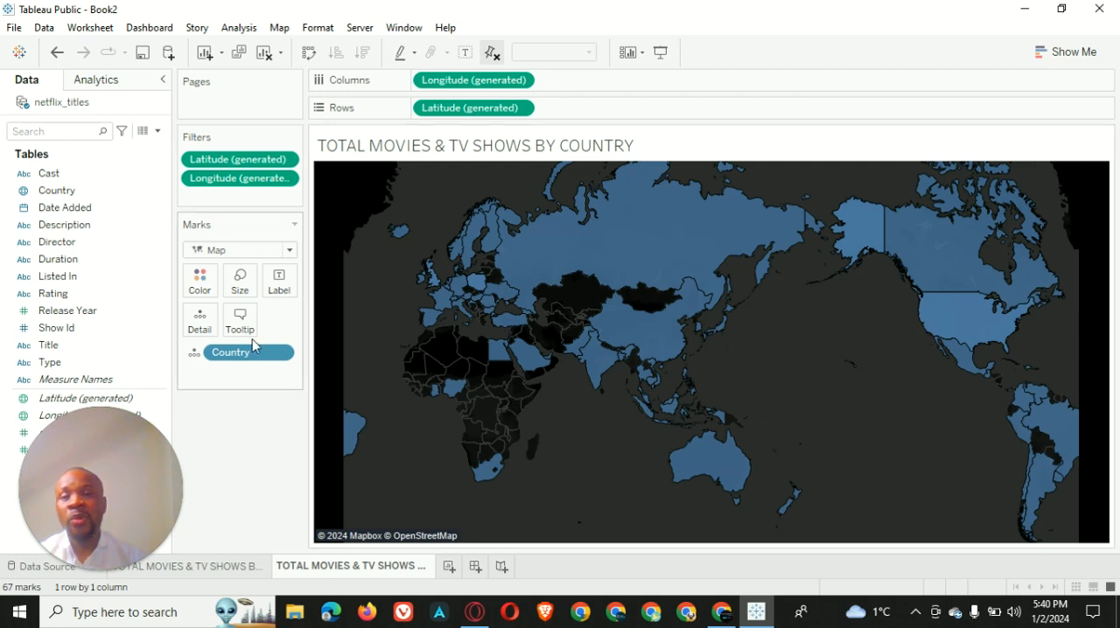
{"action": "left_click_drag", "start_coordinate": [67, 324], "coordinate": [206, 288]}
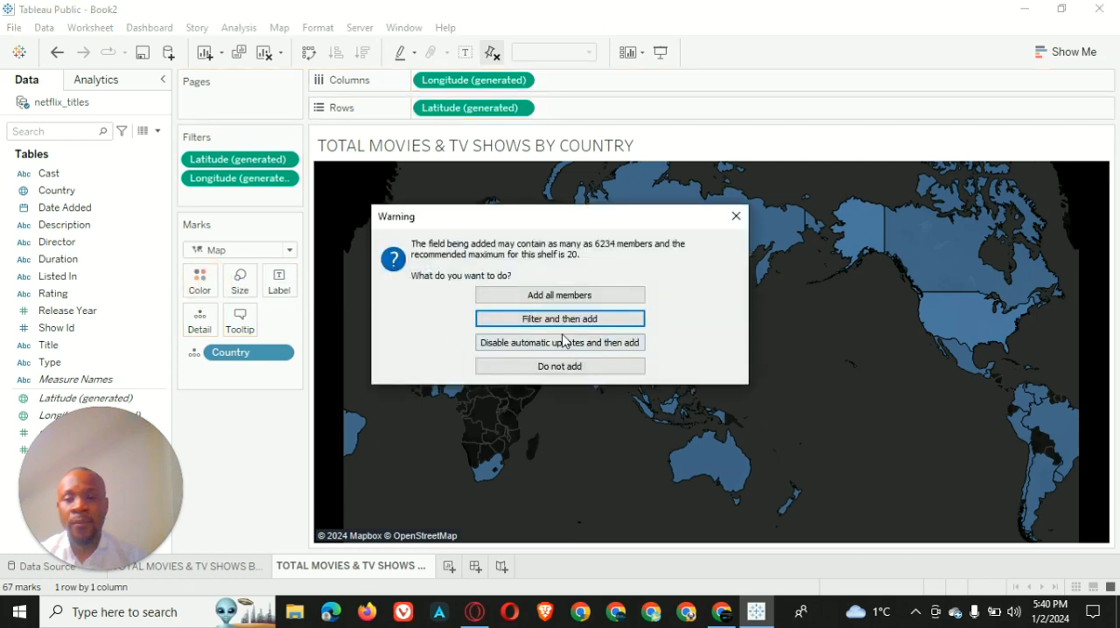
{"action": "left_click", "coordinate": [605, 297]}
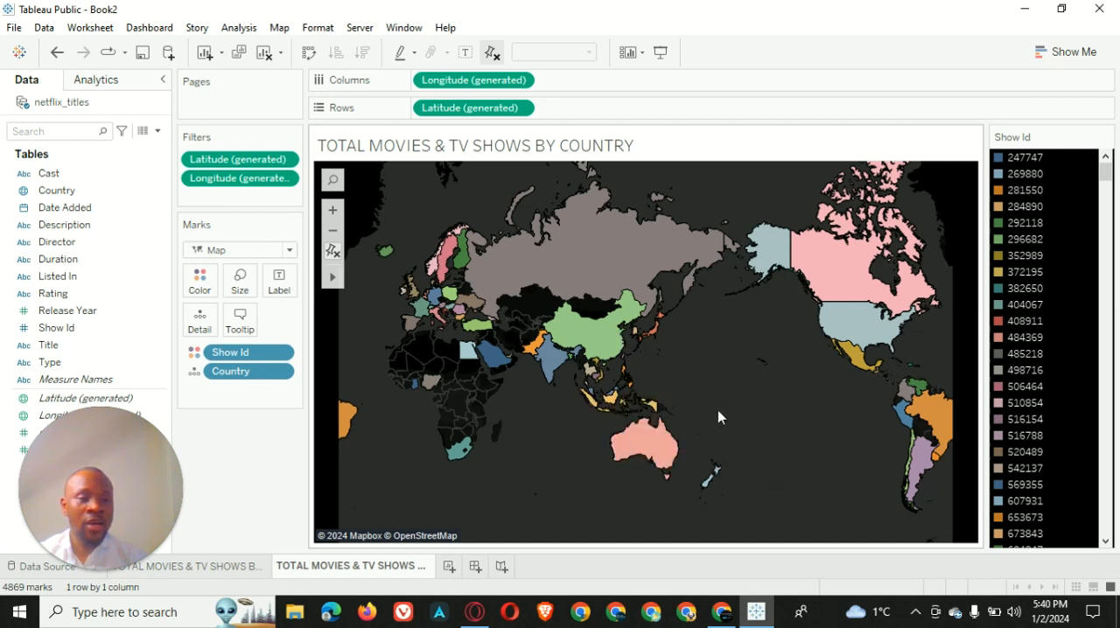
{"action": "left_click", "coordinate": [199, 280]}
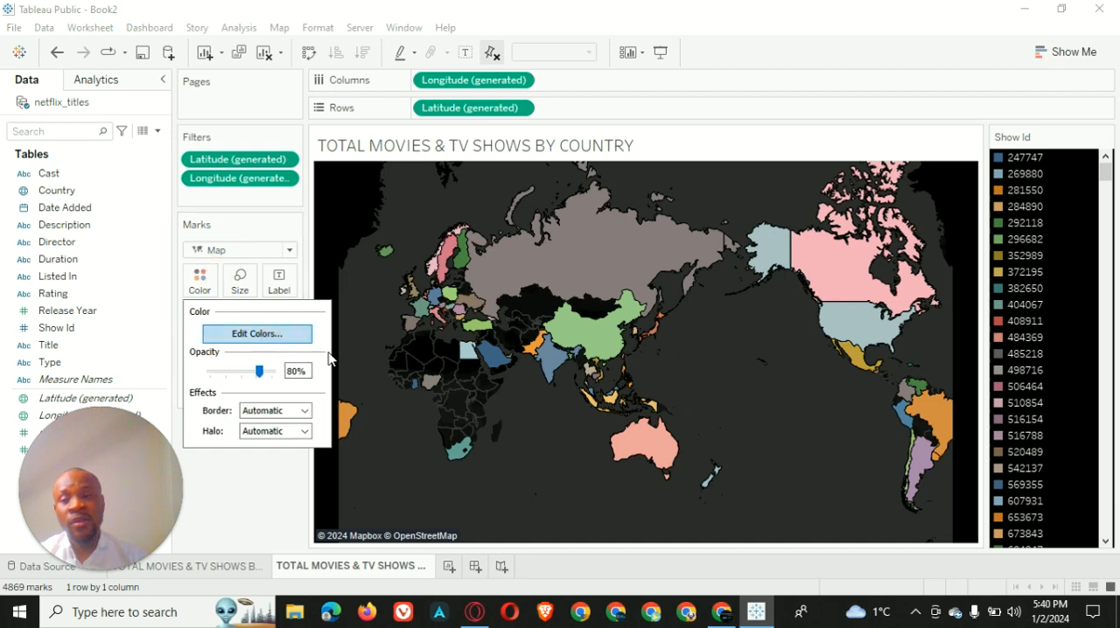
{"action": "left_click", "coordinate": [278, 334]}
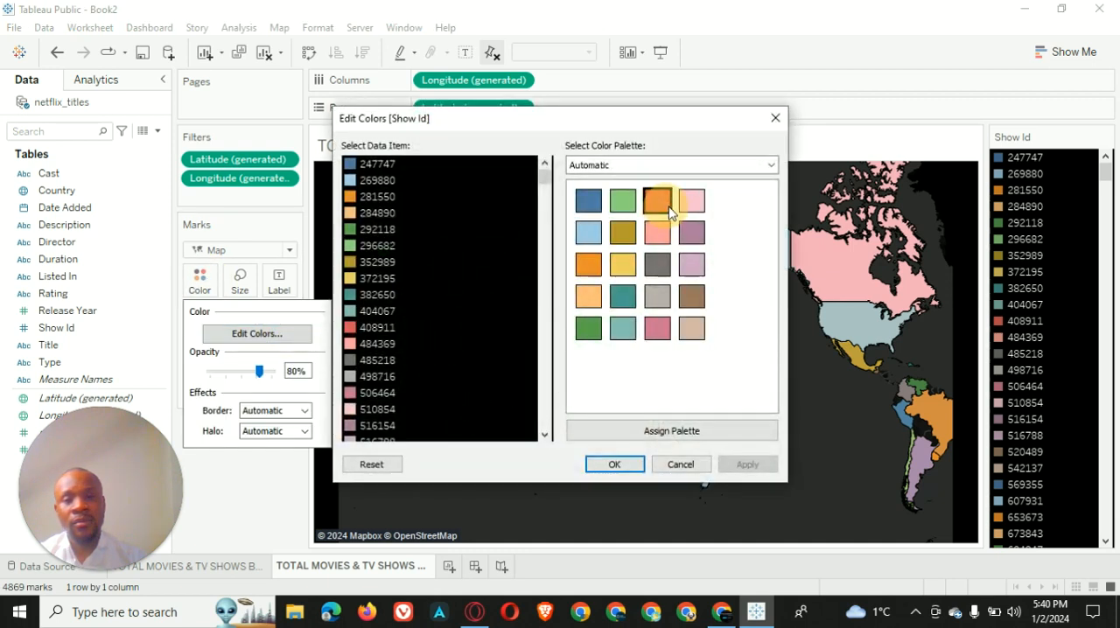
{"action": "left_click", "coordinate": [615, 465]}
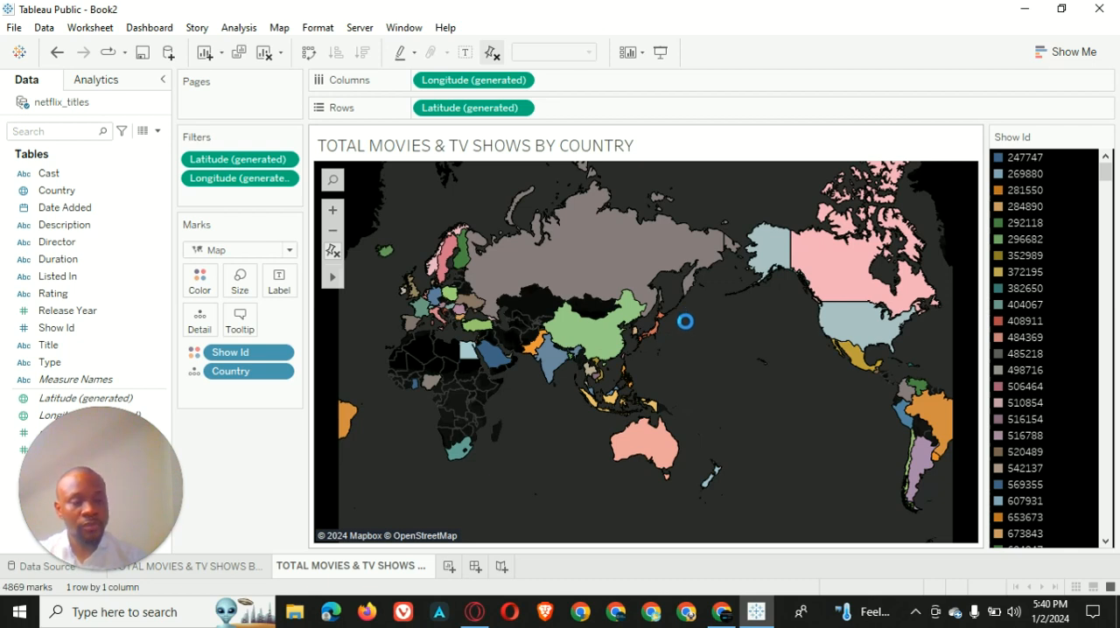
Change the Show Id field on the map's color to a Count (Distinct) measure
{"action": "scroll", "coordinate": [685, 322], "scroll_direction": "down", "scroll_amount": 1}
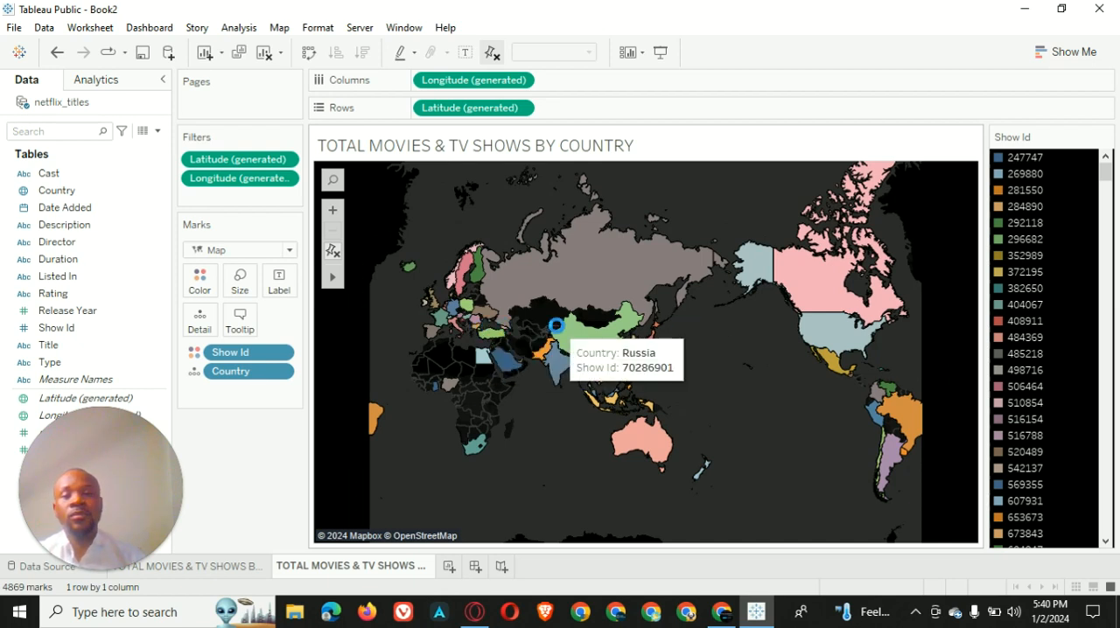
{"action": "left_click", "coordinate": [280, 354]}
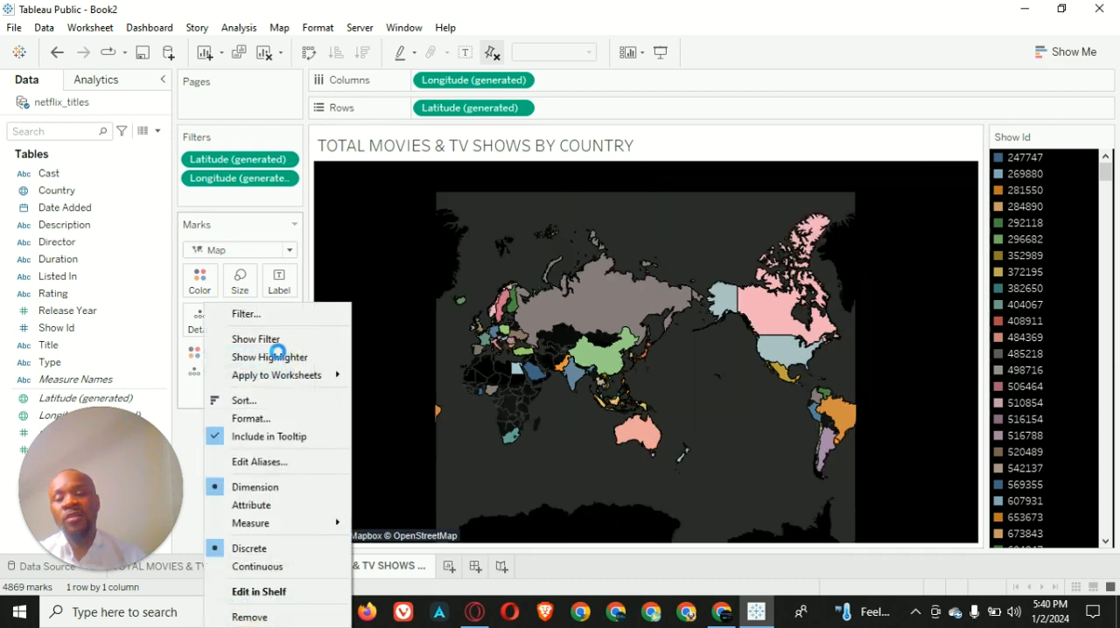
{"action": "mouse_move", "coordinate": [287, 523]}
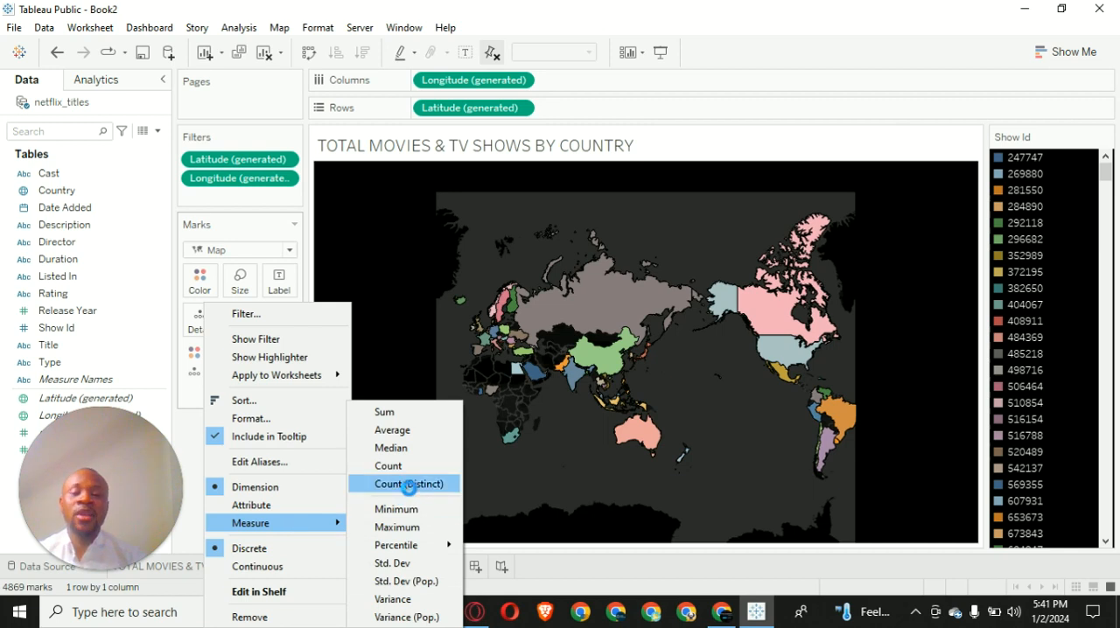
{"action": "left_click", "coordinate": [408, 487]}
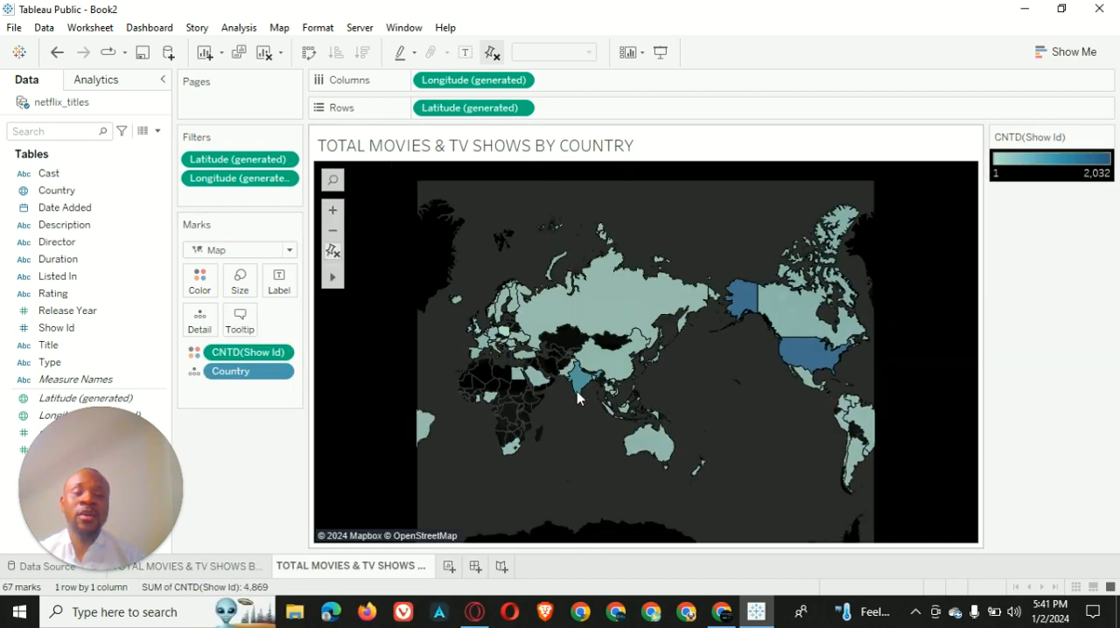
{"action": "scroll", "coordinate": [906, 355], "scroll_direction": "down", "scroll_amount": 1}
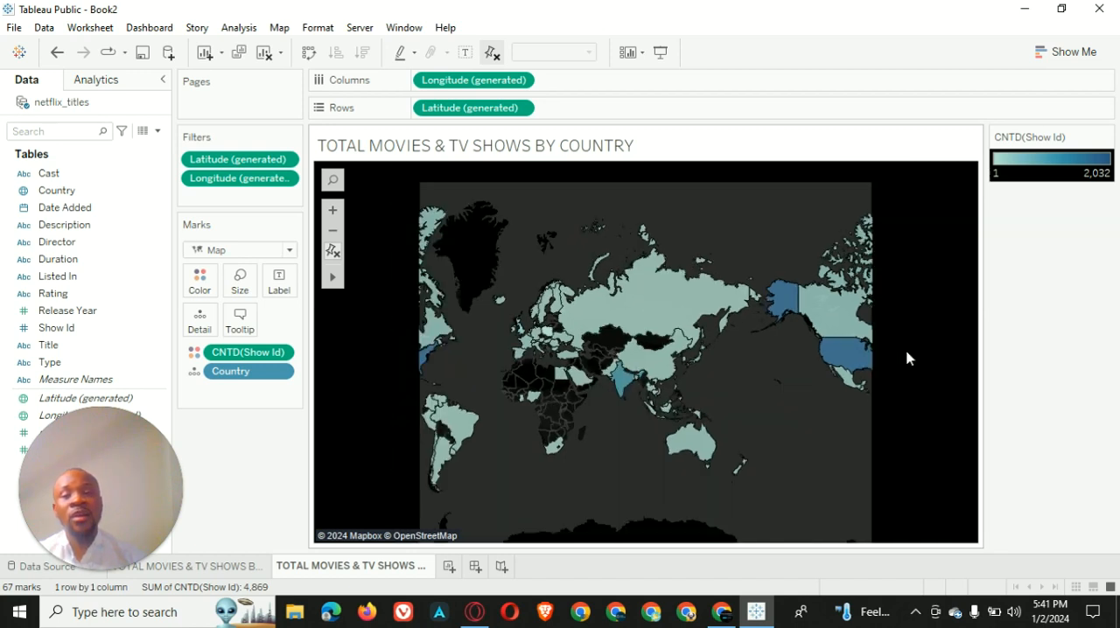
{"action": "scroll", "coordinate": [574, 377], "scroll_direction": "up", "scroll_amount": 3}
{"action": "scroll", "coordinate": [496, 372], "scroll_direction": "down", "scroll_amount": 1}
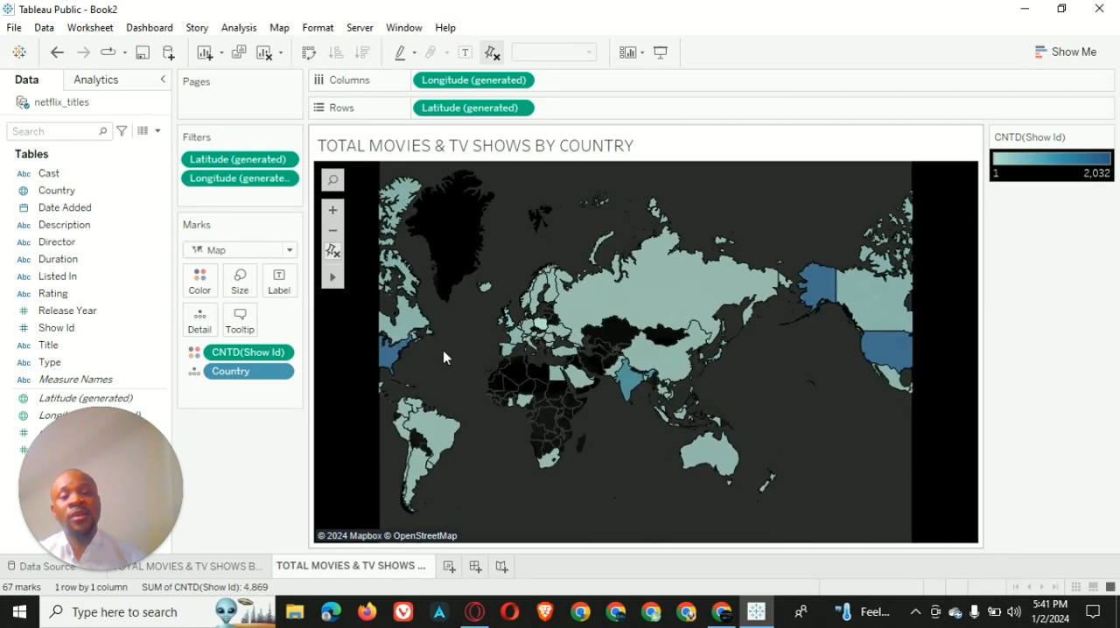
{"action": "scroll", "coordinate": [443, 350], "scroll_direction": "down", "scroll_amount": 2}
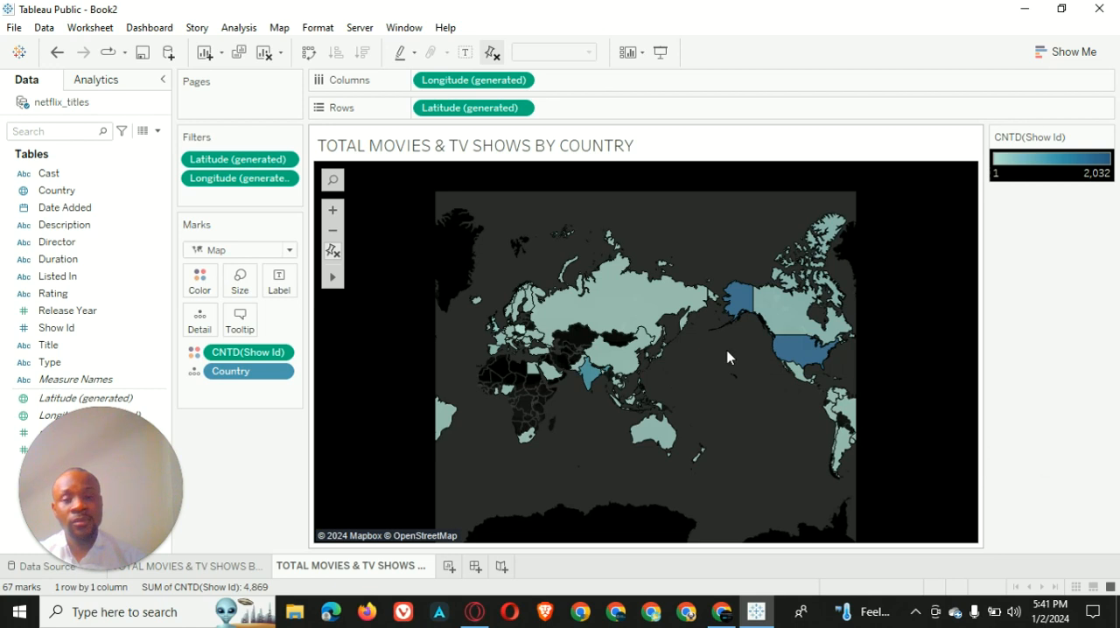
Change the country map's color palette for the distinct count of Show Id to Red
{"action": "left_click", "coordinate": [200, 280]}
{"action": "left_click", "coordinate": [231, 336]}
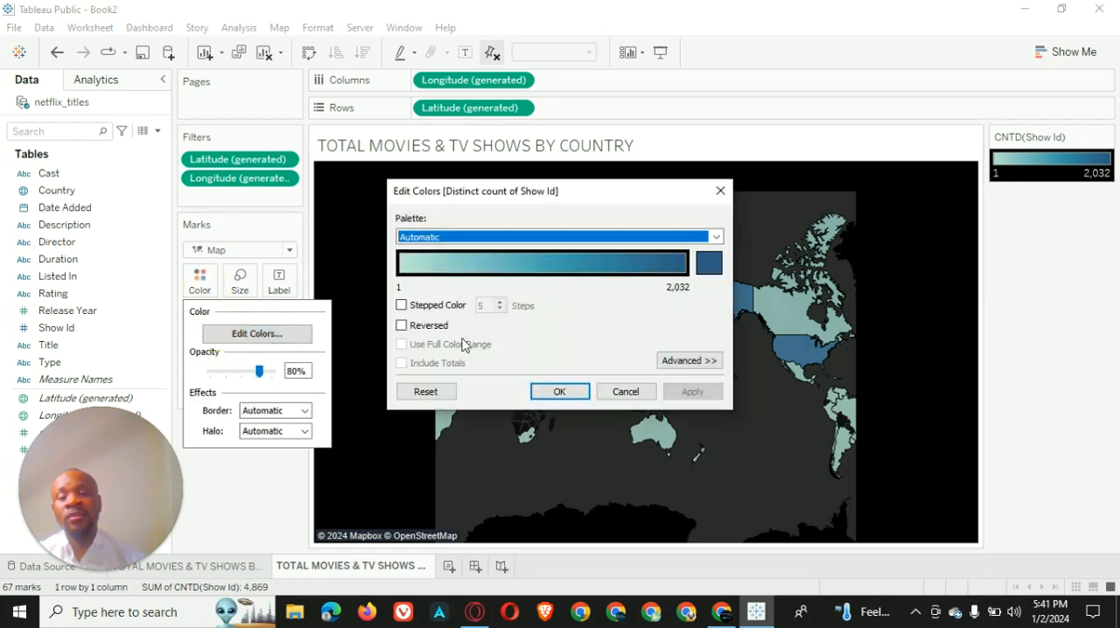
{"action": "left_click", "coordinate": [714, 239]}
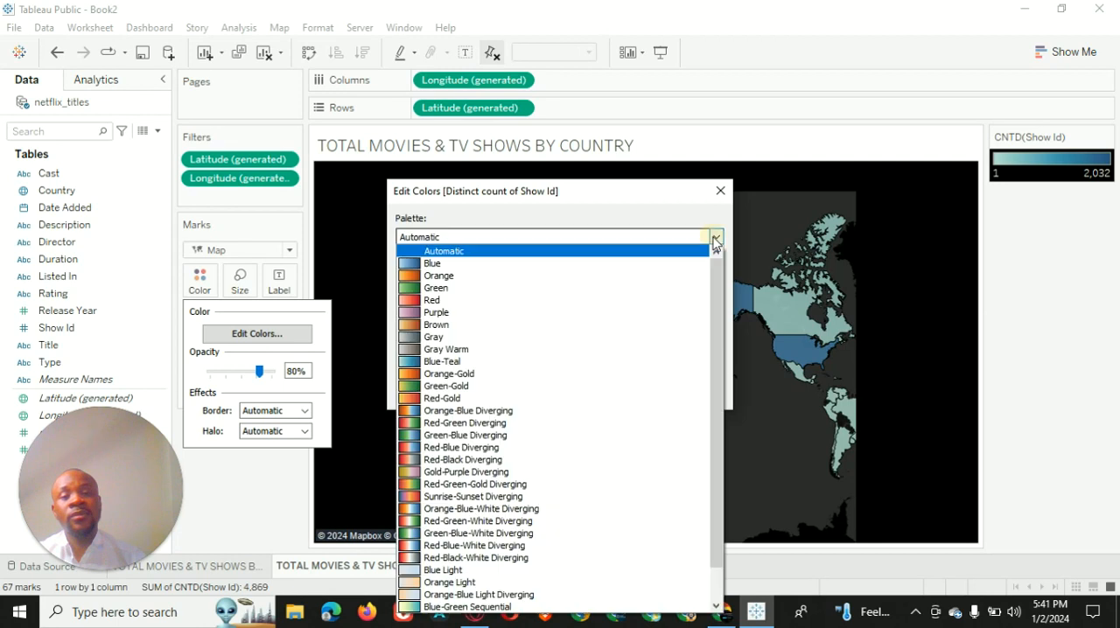
{"action": "left_click", "coordinate": [526, 301]}
{"action": "left_click", "coordinate": [693, 393]}
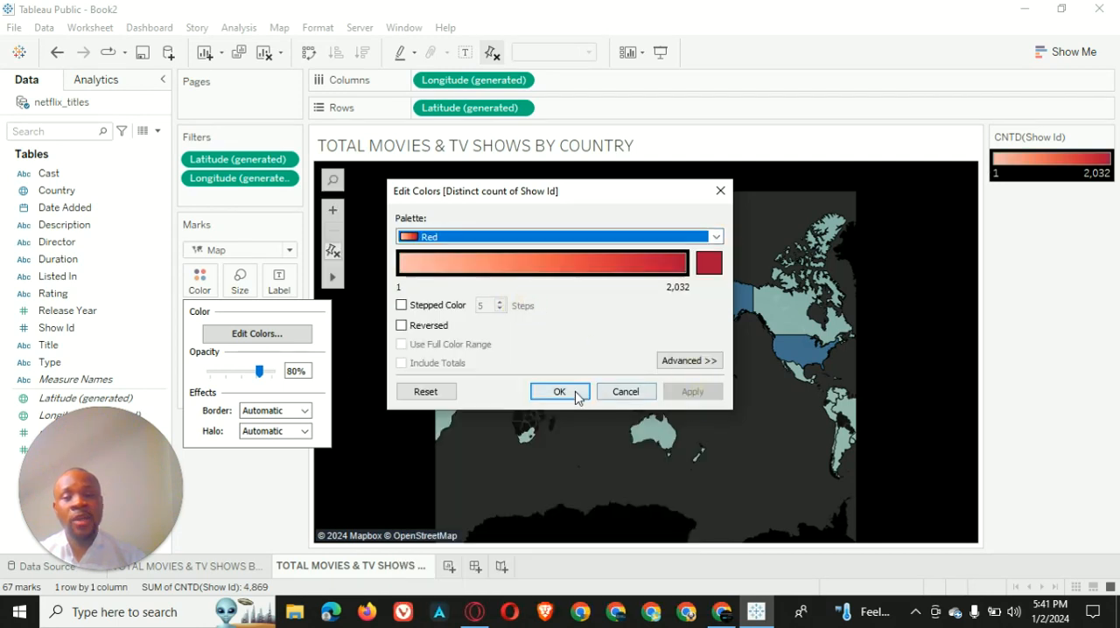
{"action": "left_click", "coordinate": [575, 392]}
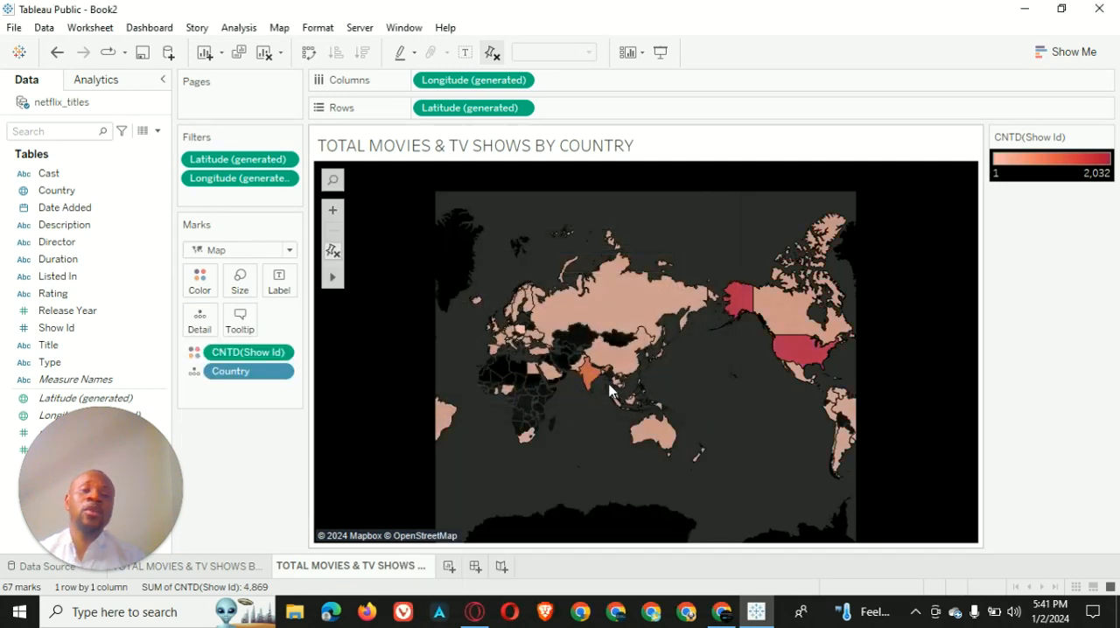
{"action": "mouse_move", "coordinate": [803, 352]}
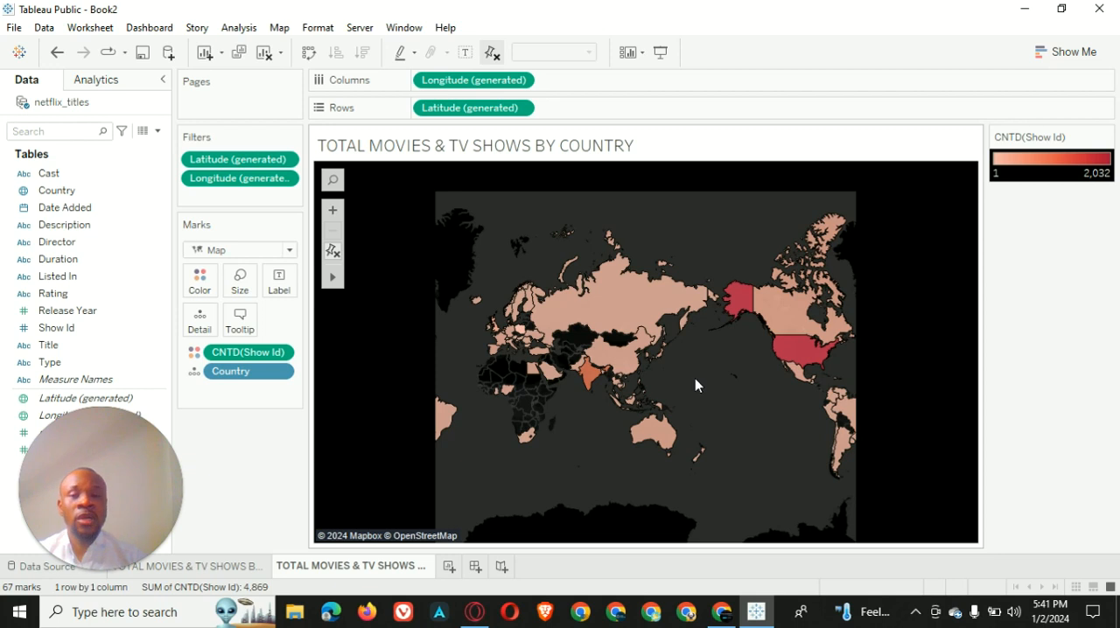
{"action": "scroll", "coordinate": [507, 392], "scroll_direction": "up", "scroll_amount": 3}
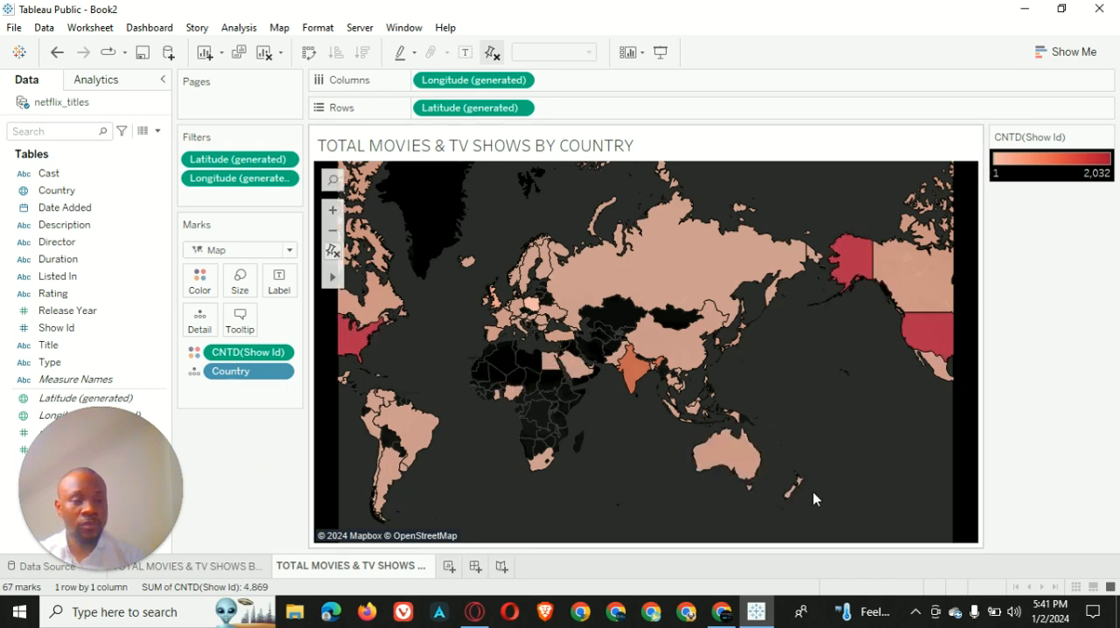
Center the country map's title and set its font size to 11
{"action": "right_click", "coordinate": [576, 146]}
{"action": "left_click", "coordinate": [617, 152]}
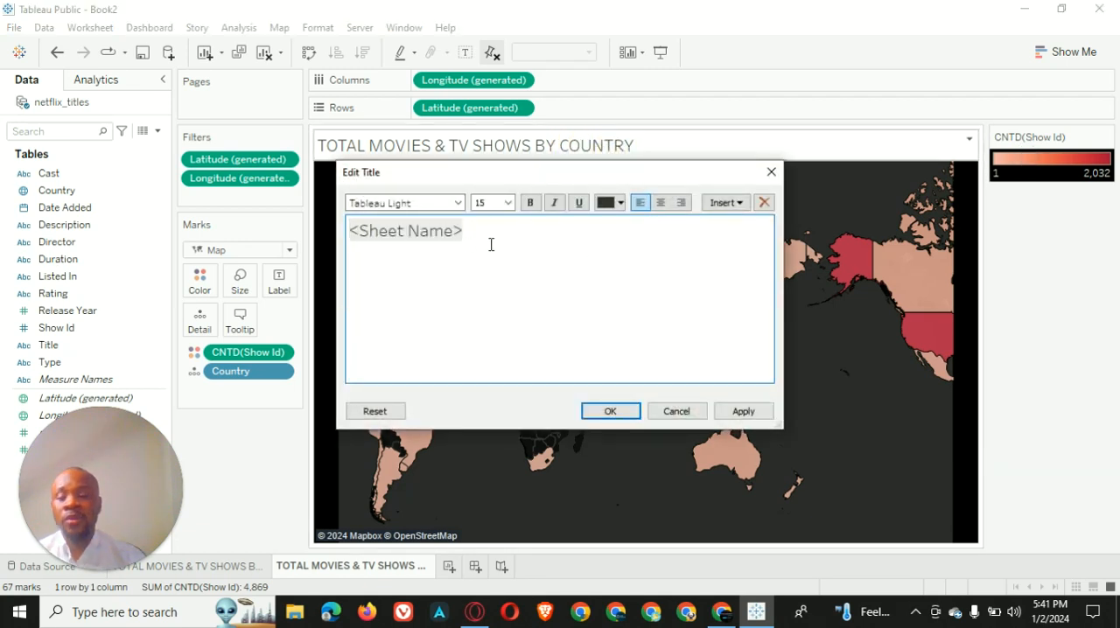
{"action": "key", "text": "ctrl+a"}
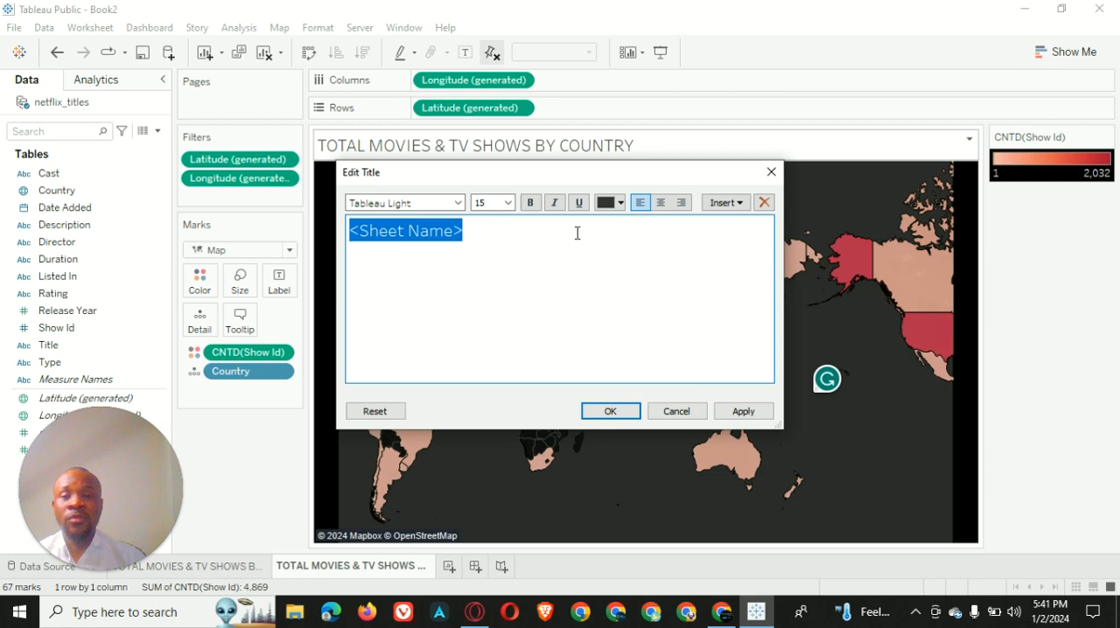
{"action": "left_click", "coordinate": [660, 202]}
{"action": "left_click", "coordinate": [501, 200]}
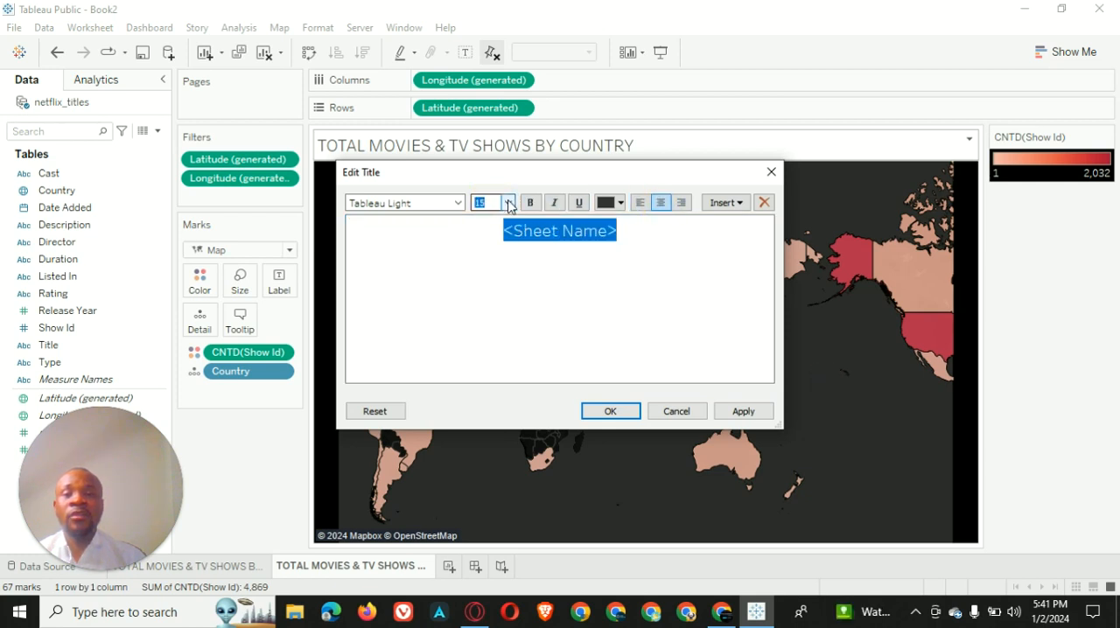
{"action": "left_click", "coordinate": [508, 202]}
{"action": "left_click", "coordinate": [491, 246]}
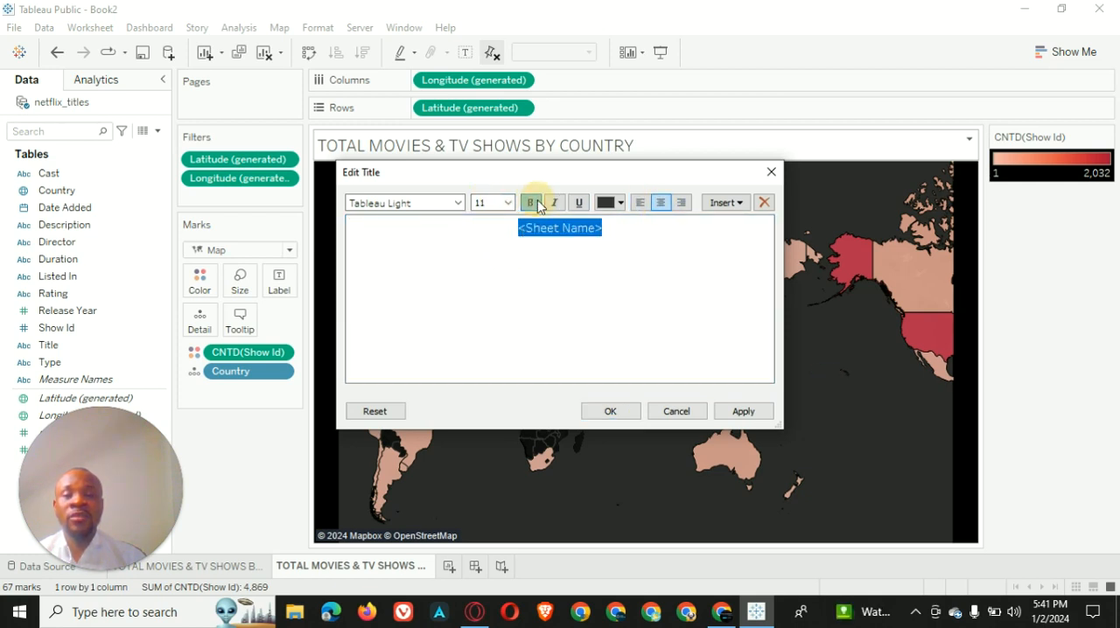
Make the country map's title bold and red, and apply the title formatting
{"action": "left_click", "coordinate": [530, 202]}
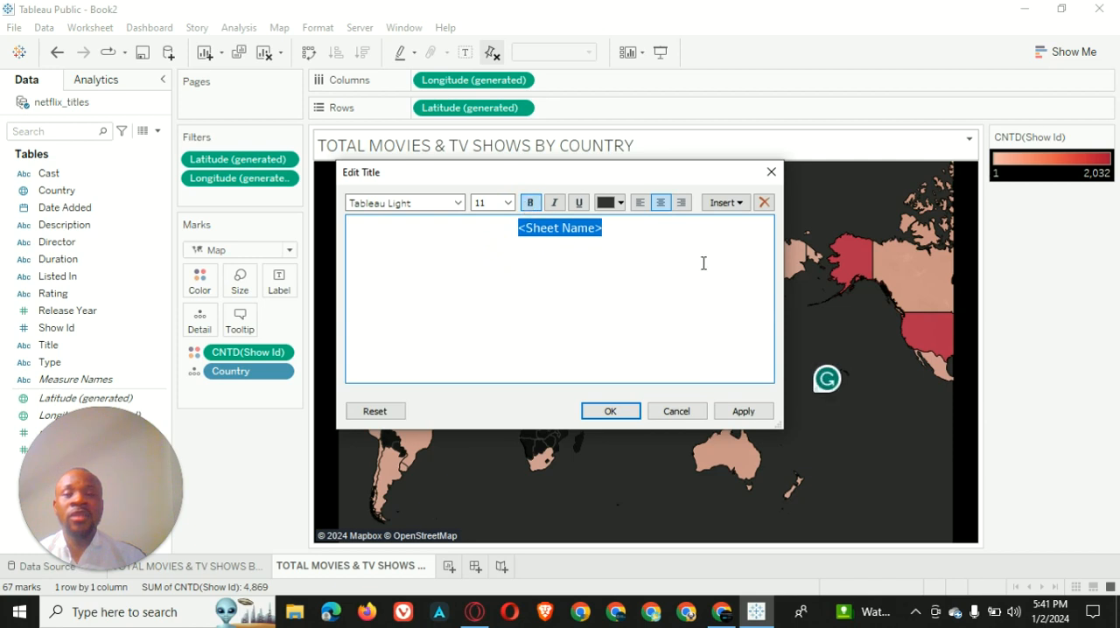
{"action": "left_click", "coordinate": [621, 202]}
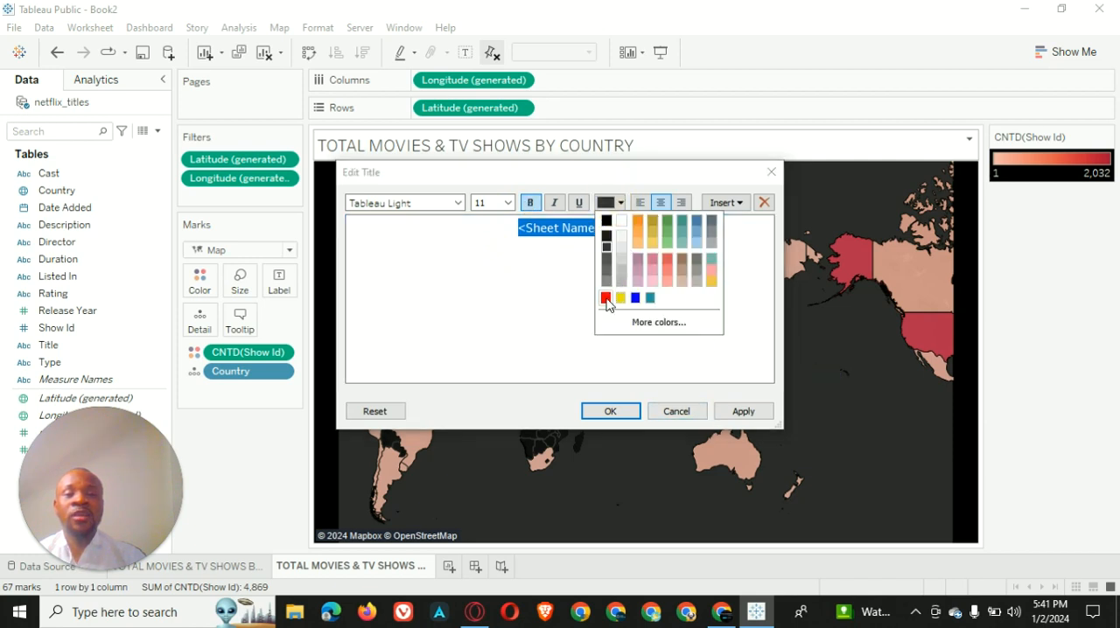
{"action": "left_click", "coordinate": [606, 298]}
{"action": "left_click", "coordinate": [739, 411]}
{"action": "left_click", "coordinate": [613, 412]}
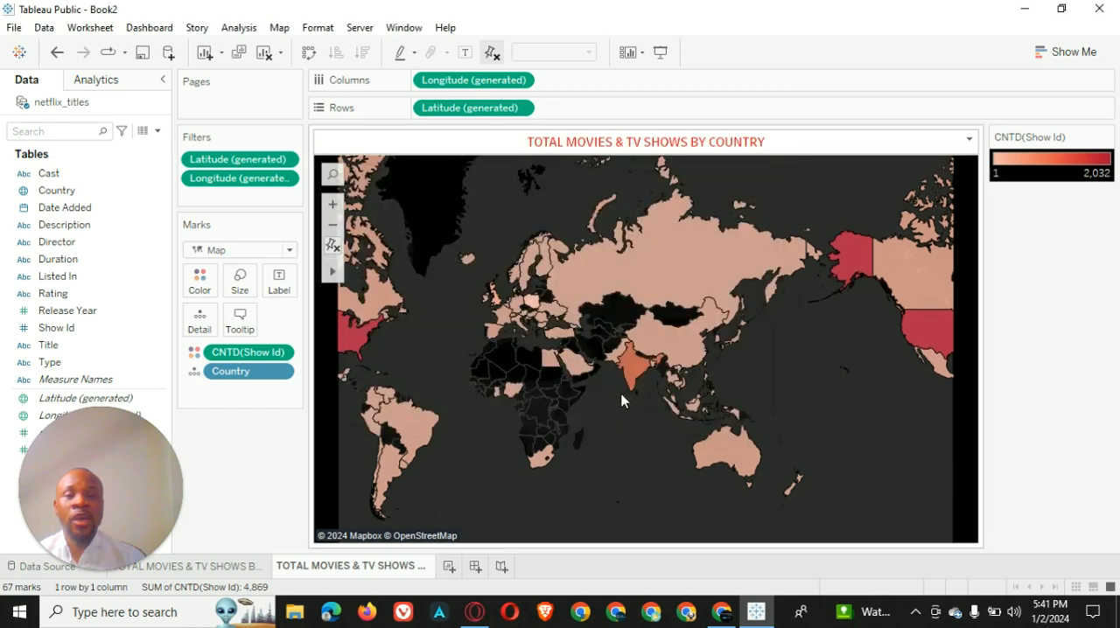
Set the shading behind the country map's title to black
{"action": "right_click", "coordinate": [444, 137]}
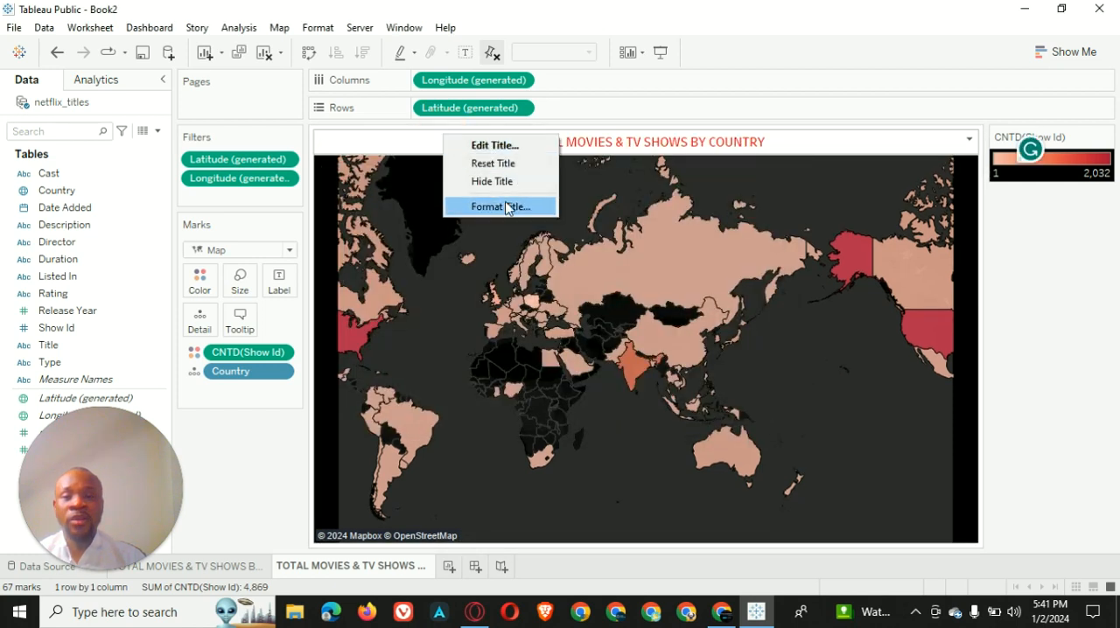
{"action": "left_click", "coordinate": [508, 208]}
{"action": "left_click", "coordinate": [153, 130]}
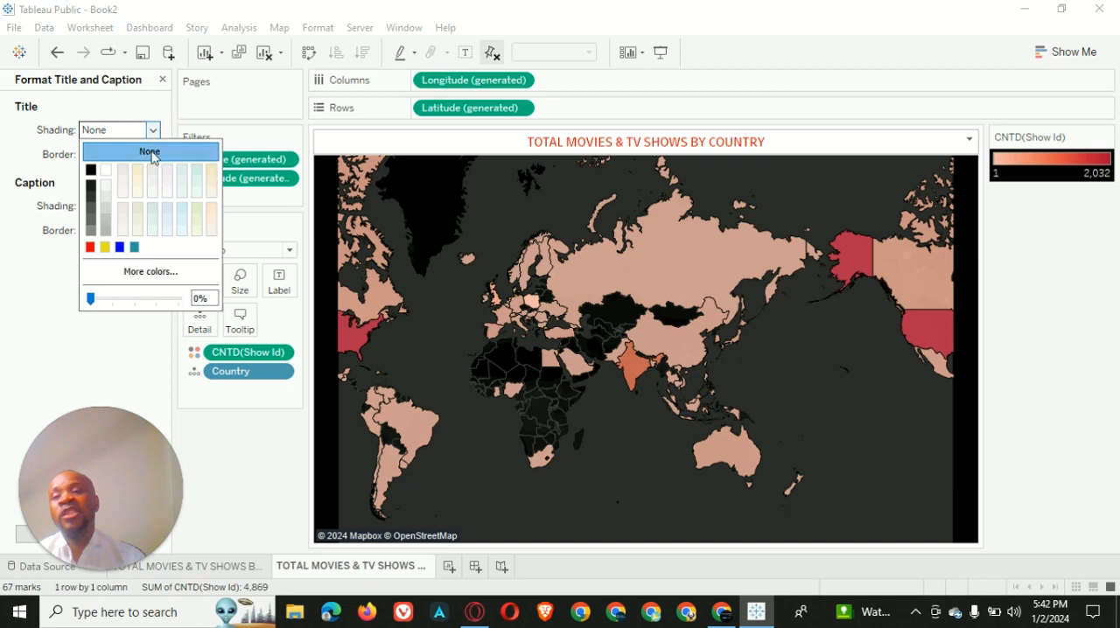
{"action": "left_click", "coordinate": [91, 169]}
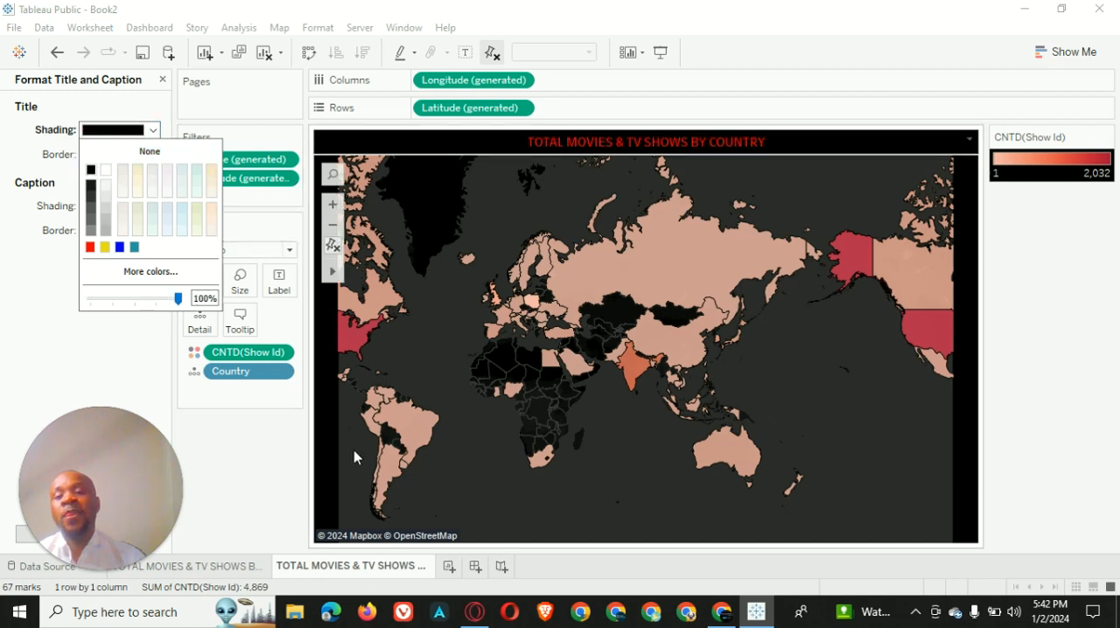
{"action": "left_click", "coordinate": [253, 483]}
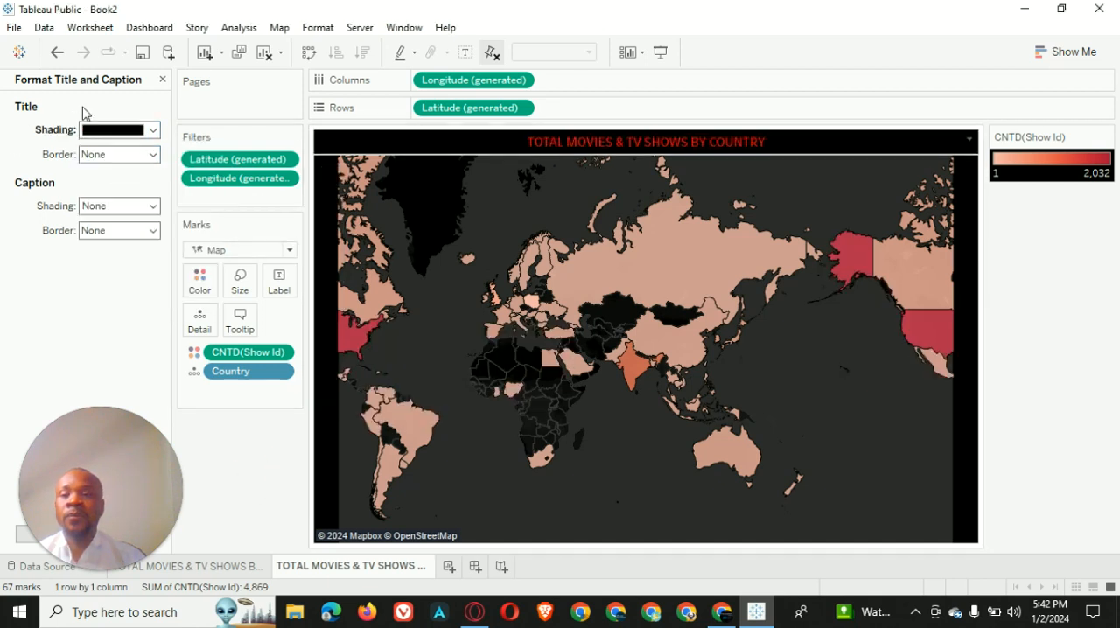
{"action": "left_click", "coordinate": [162, 80]}
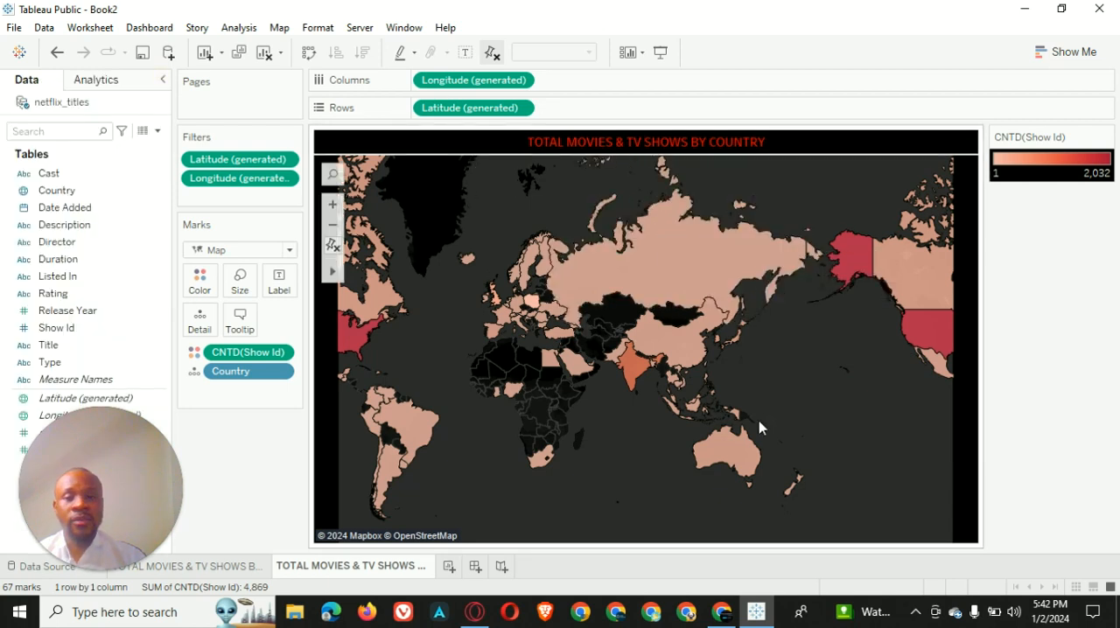
{"action": "scroll", "coordinate": [763, 339], "scroll_direction": "down", "scroll_amount": 2}
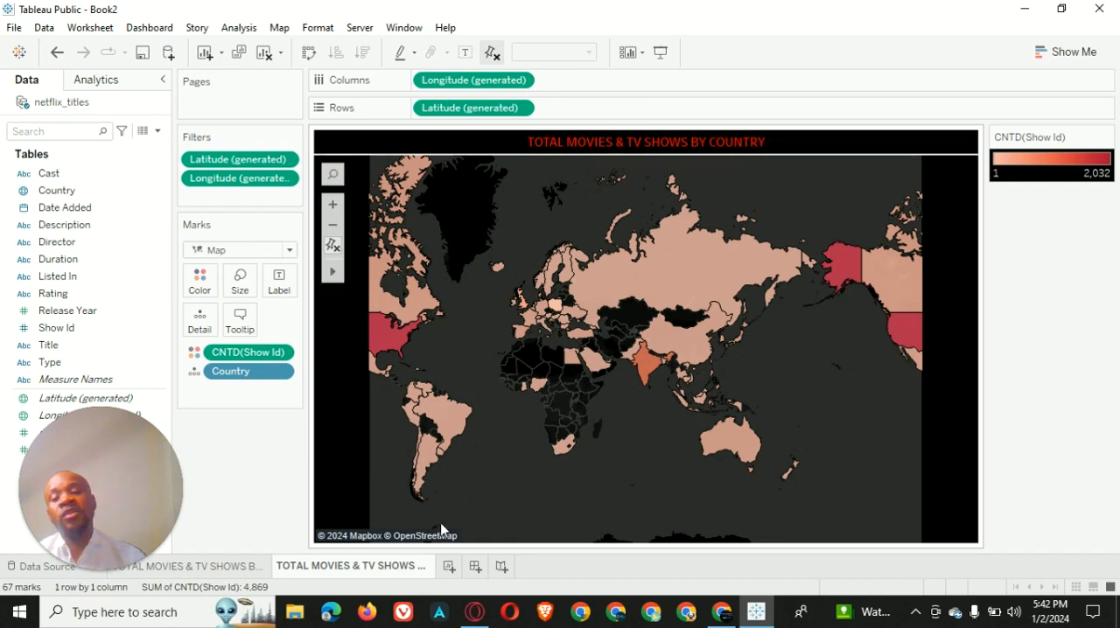
Add a new worksheet and name it TOP 10 GENRE
{"action": "left_click", "coordinate": [449, 566]}
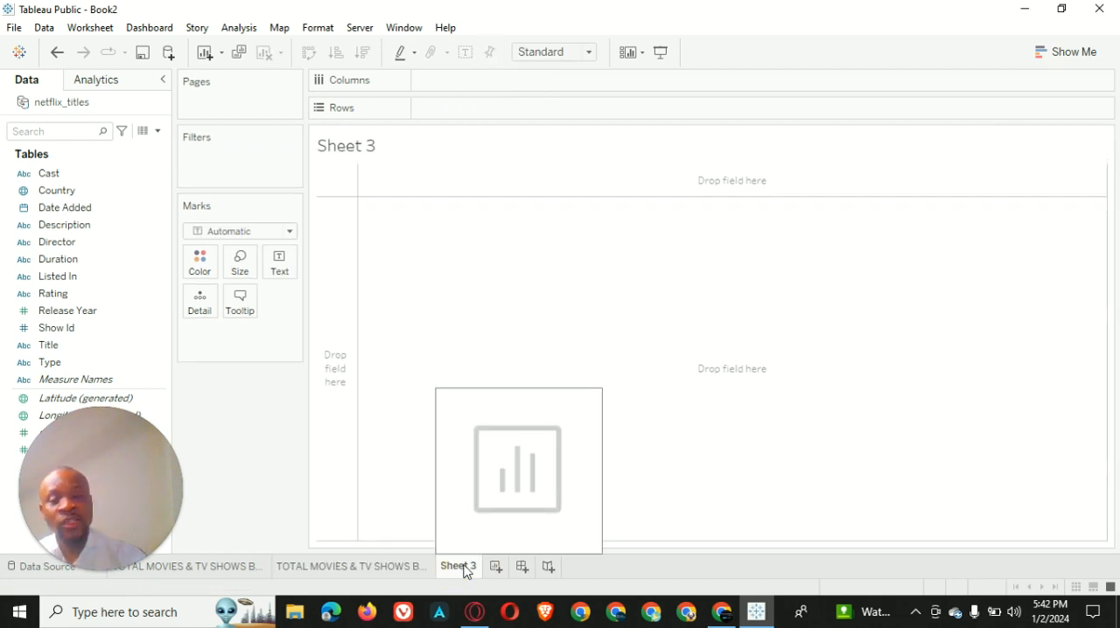
{"action": "double_click", "coordinate": [465, 568]}
{"action": "type", "text": "TOP"}
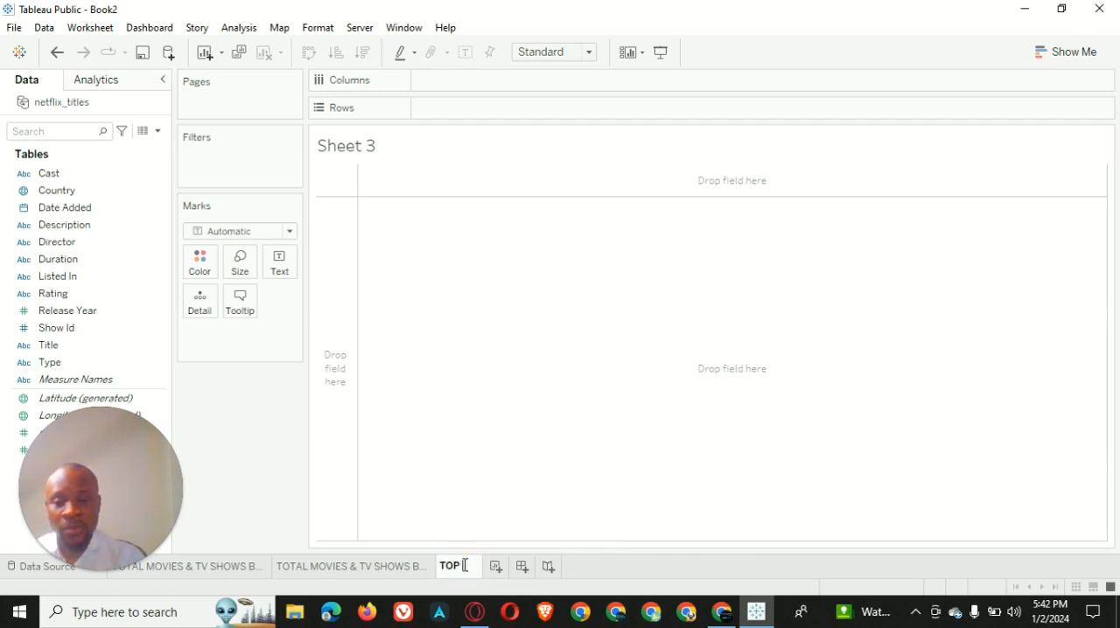
{"action": "type", "text": " 10 GE"}
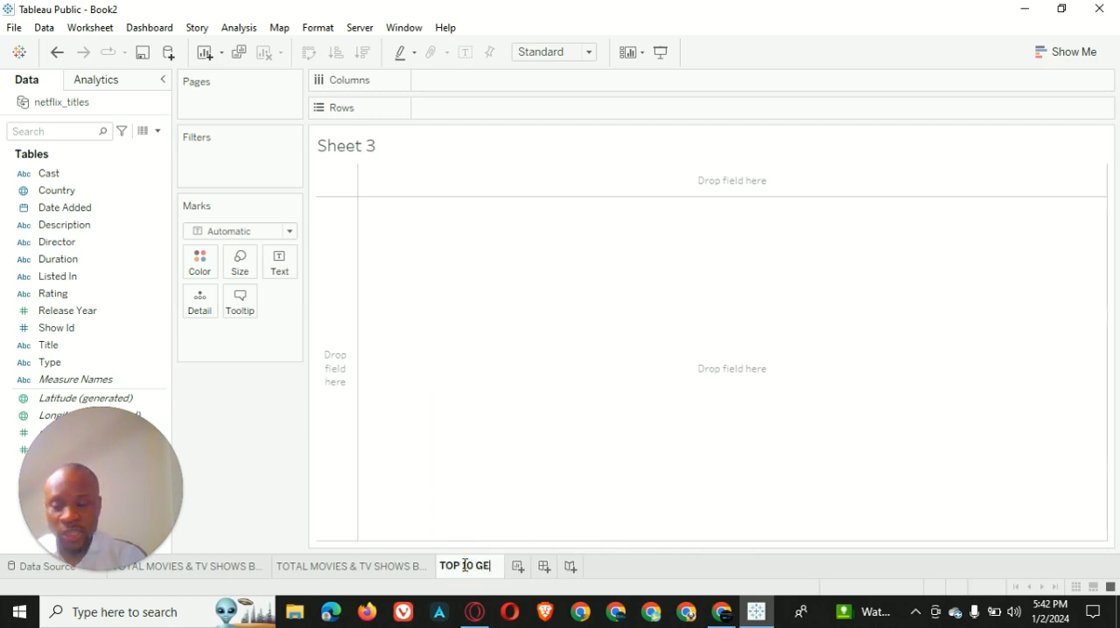
{"action": "type", "text": "NRE"}
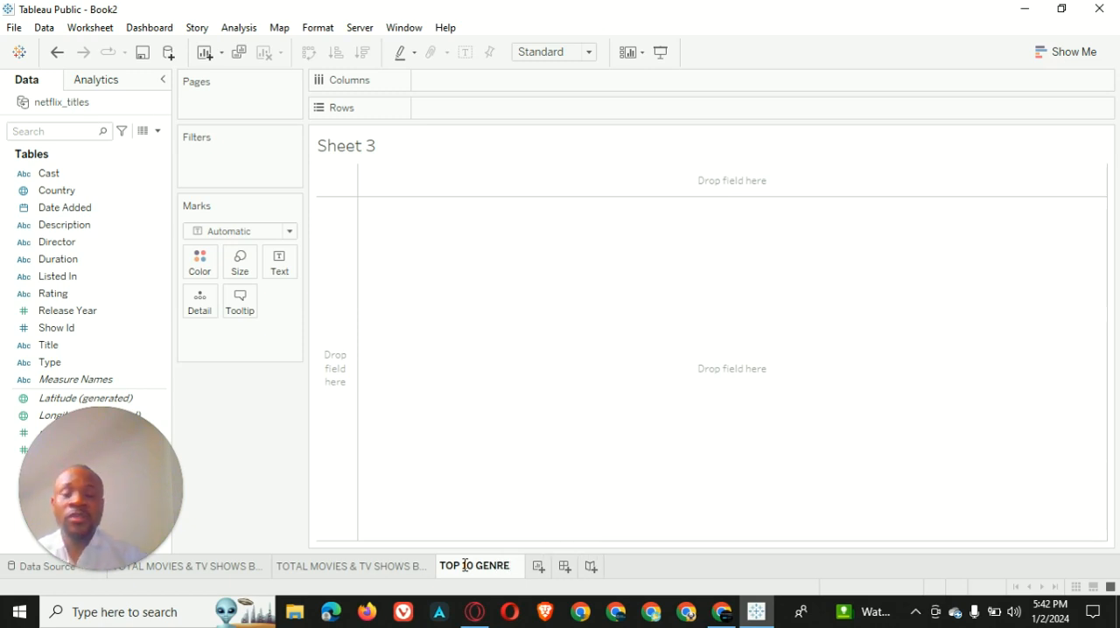
{"action": "left_click", "coordinate": [514, 448]}
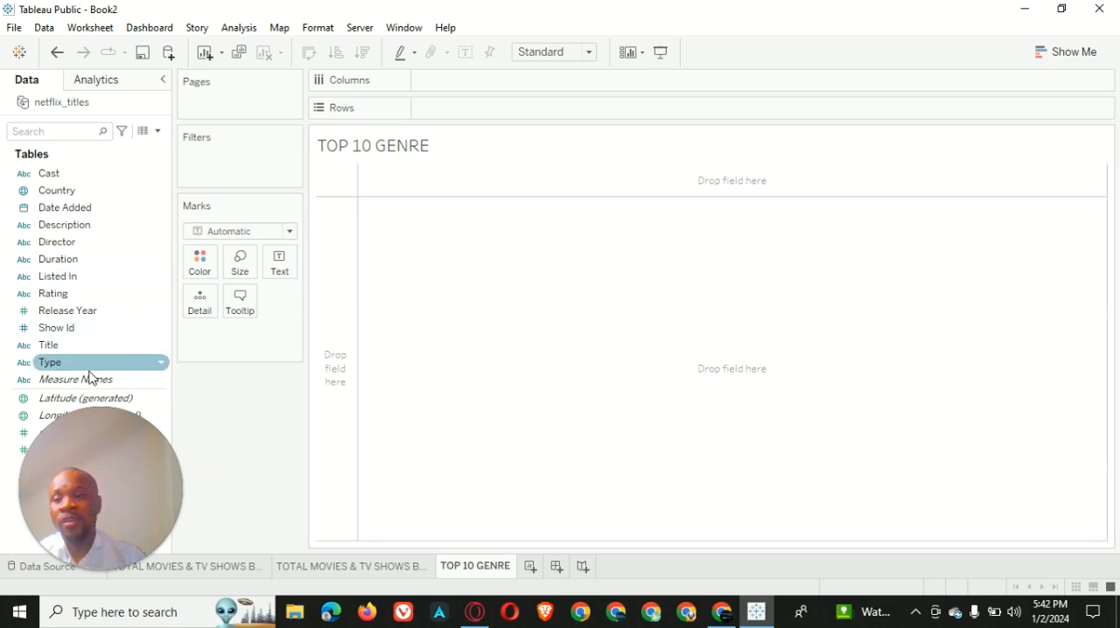
Place Listed In on the rows and filter it to the top 10 by count of Cast
{"action": "left_click", "coordinate": [100, 279]}
{"action": "left_click_drag", "start_coordinate": [99, 279], "coordinate": [470, 109]}
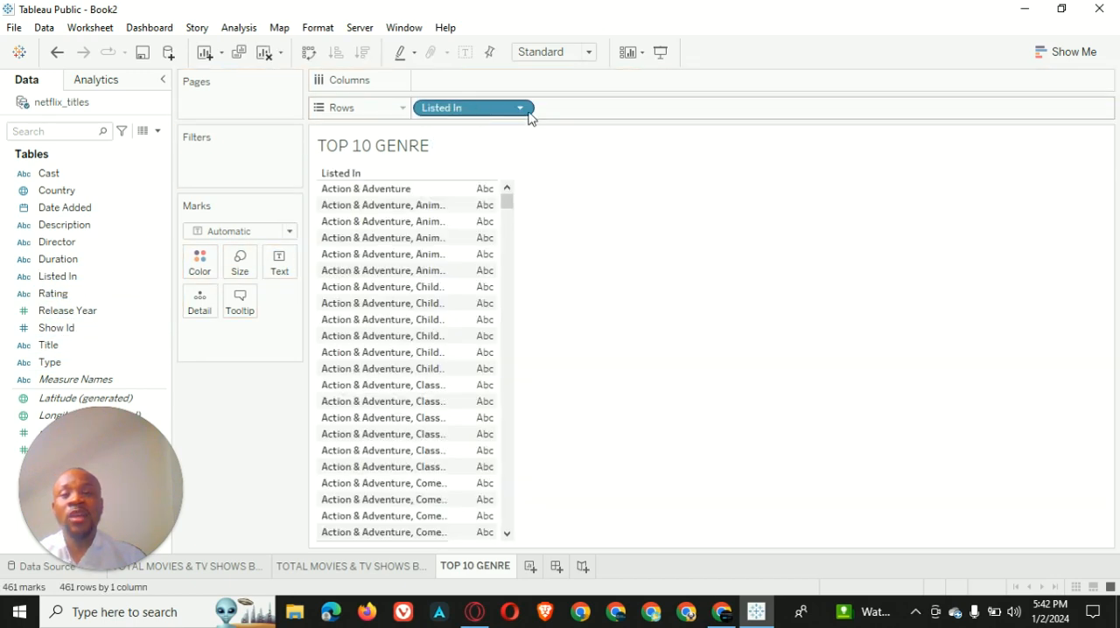
{"action": "left_click", "coordinate": [521, 111]}
{"action": "left_click", "coordinate": [497, 129]}
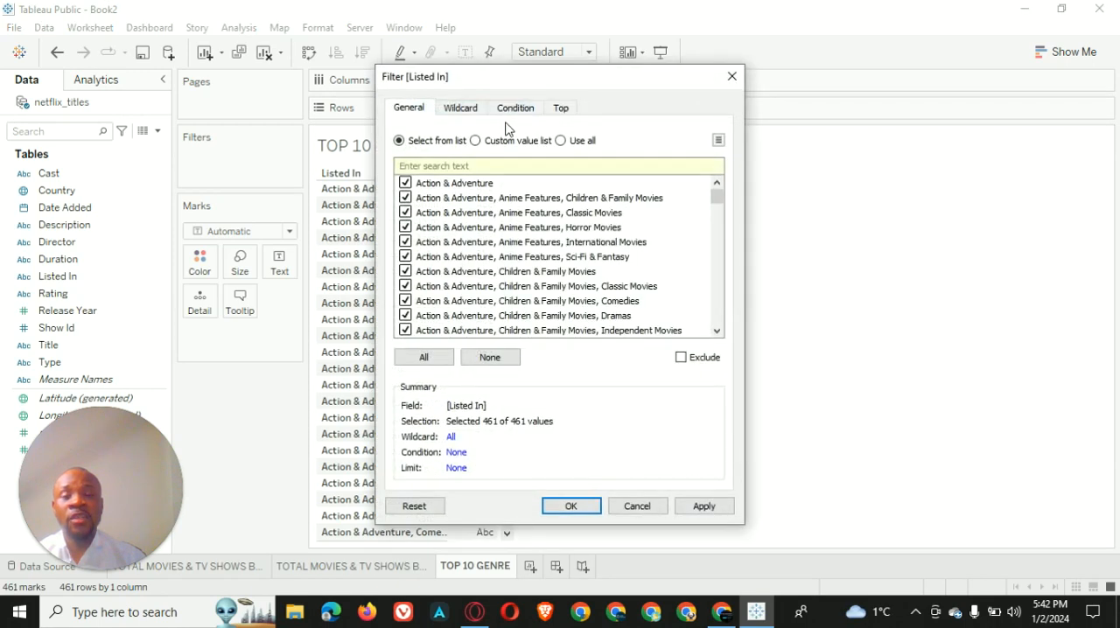
{"action": "left_click", "coordinate": [560, 108]}
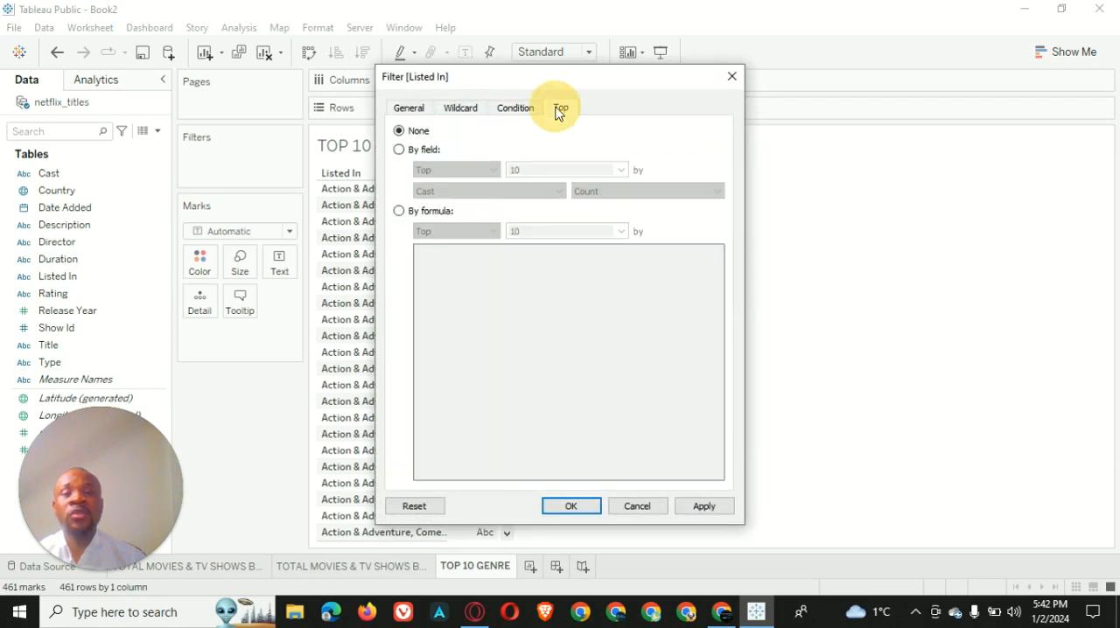
{"action": "left_click", "coordinate": [400, 151]}
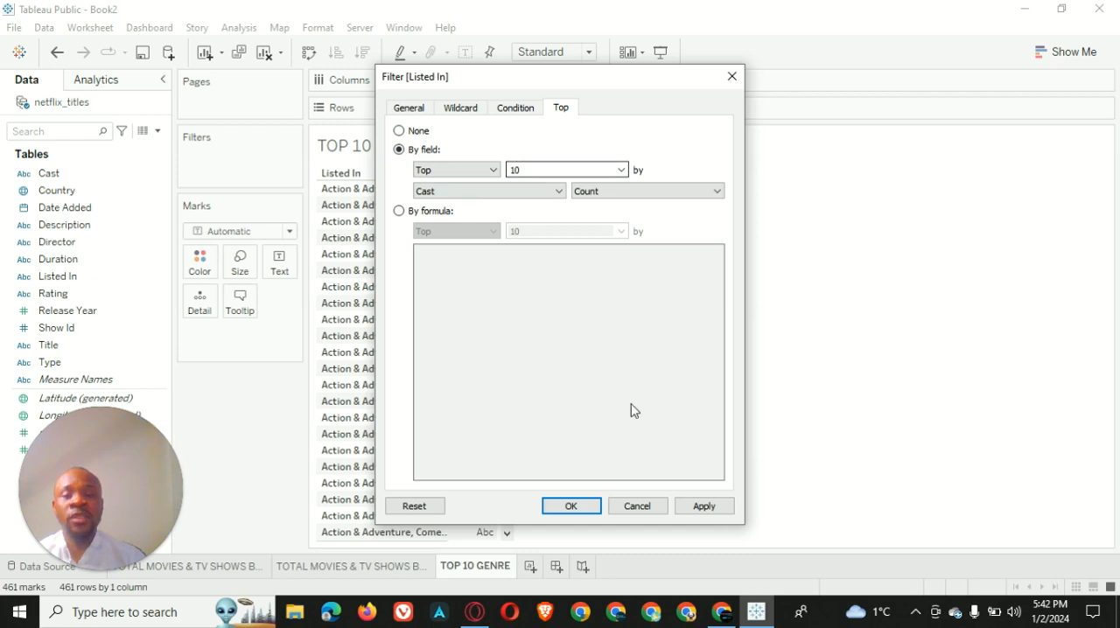
{"action": "left_click", "coordinate": [704, 507]}
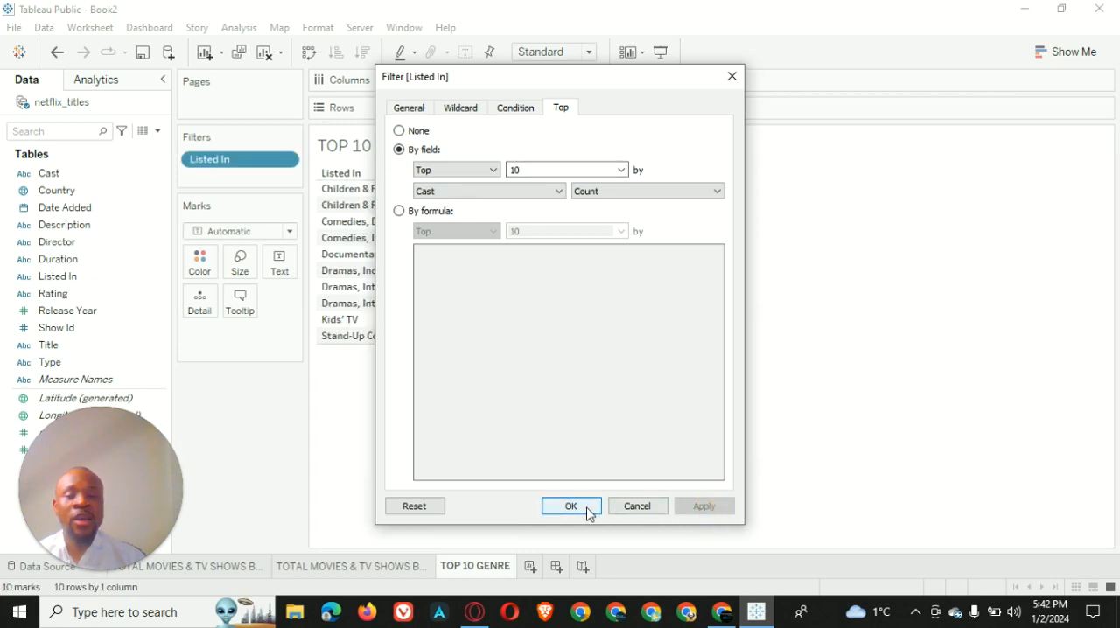
{"action": "left_click", "coordinate": [570, 506]}
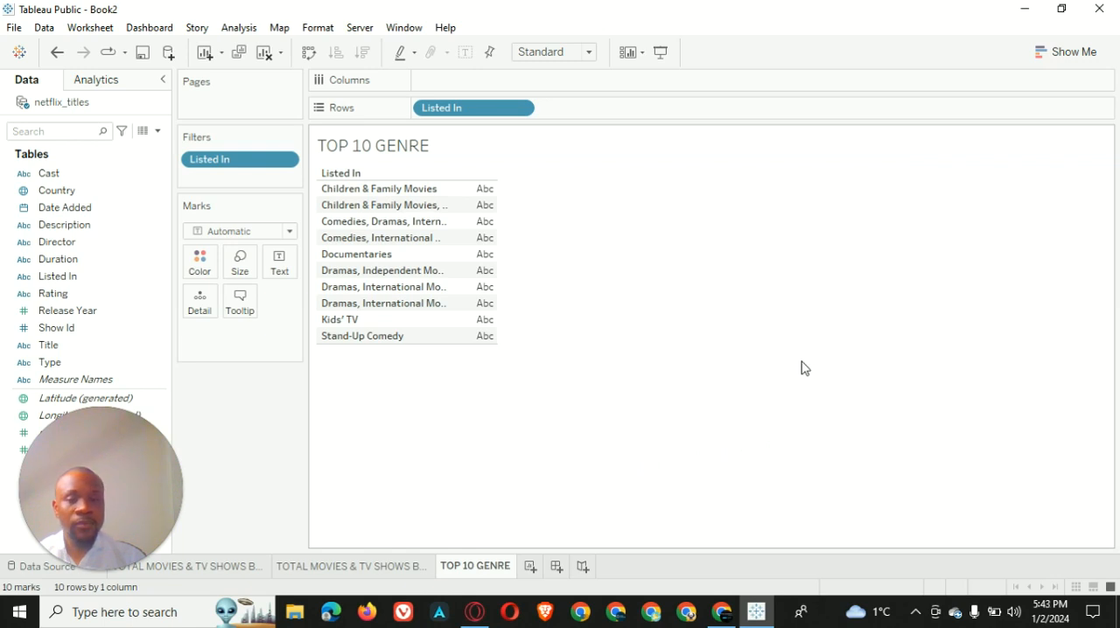
Show Show Id as text beside each genre, using a Count (Distinct) measure
{"action": "left_click_drag", "start_coordinate": [81, 329], "coordinate": [280, 262]}
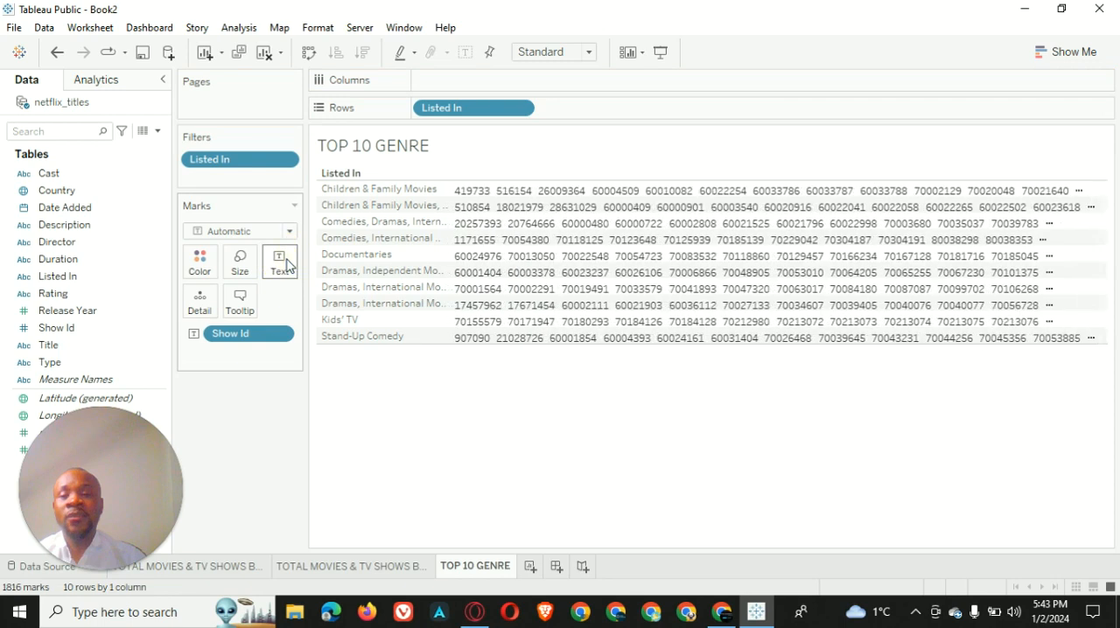
{"action": "right_click", "coordinate": [282, 334]}
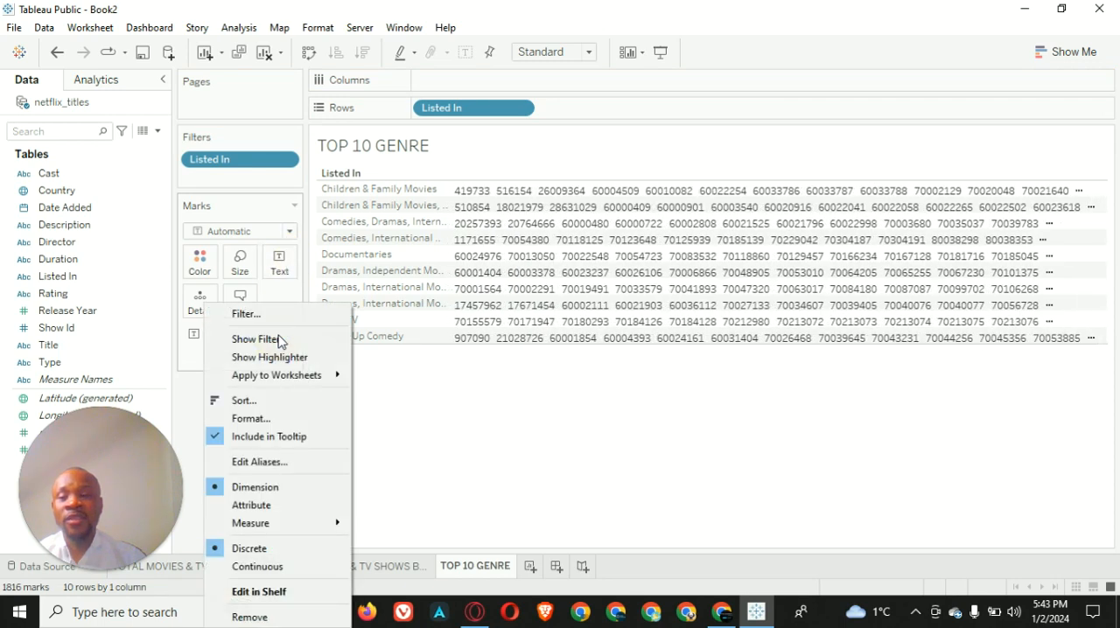
{"action": "mouse_move", "coordinate": [288, 525]}
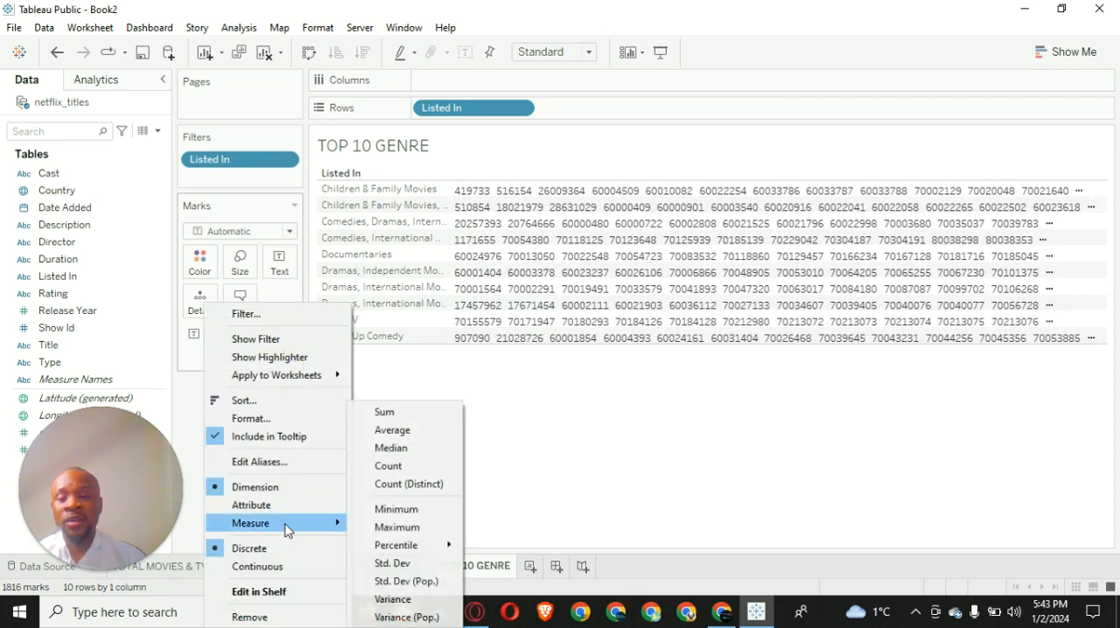
{"action": "left_click", "coordinate": [399, 486]}
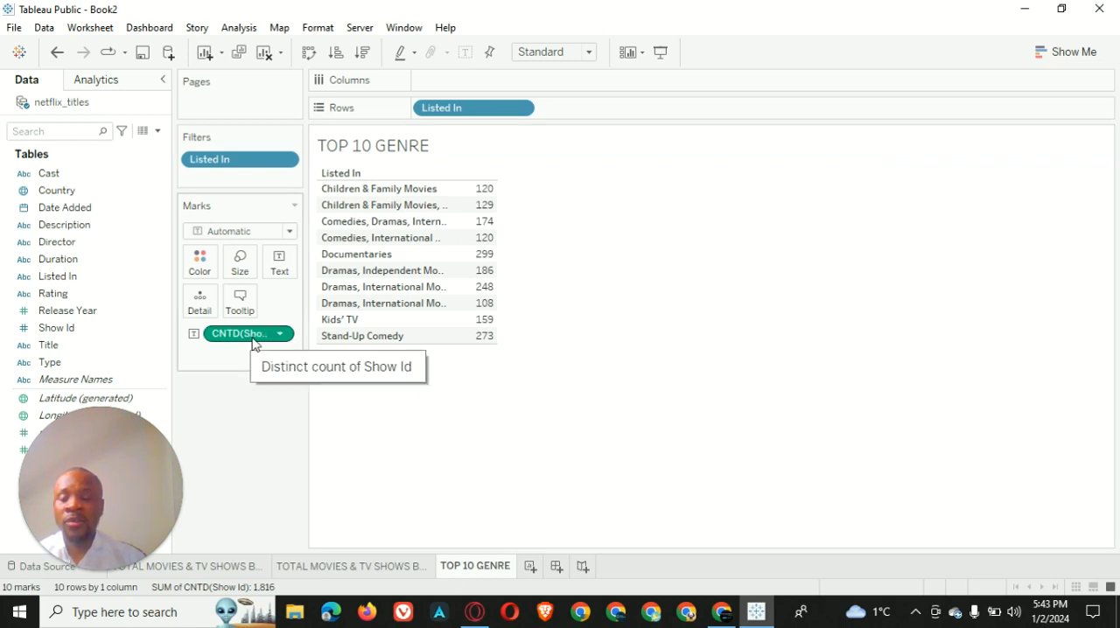
{"action": "left_click_drag", "start_coordinate": [254, 334], "coordinate": [282, 273]}
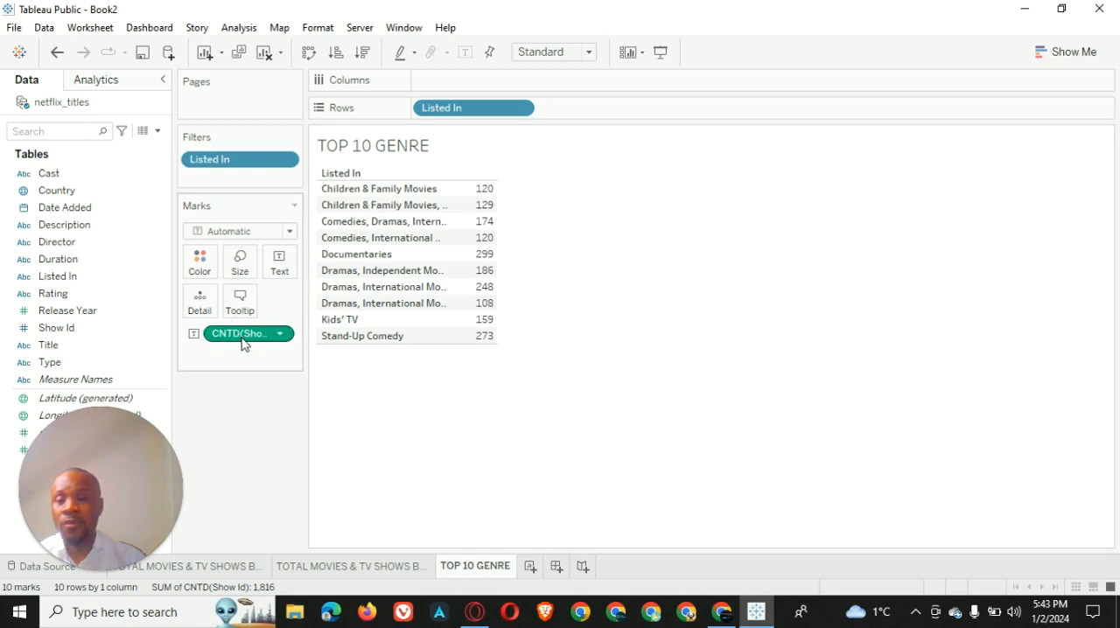
Plot the distinct count of Show Id on the columns as bars, keeping its labels, and sort the genres in descending order
{"action": "left_click", "coordinate": [369, 403]}
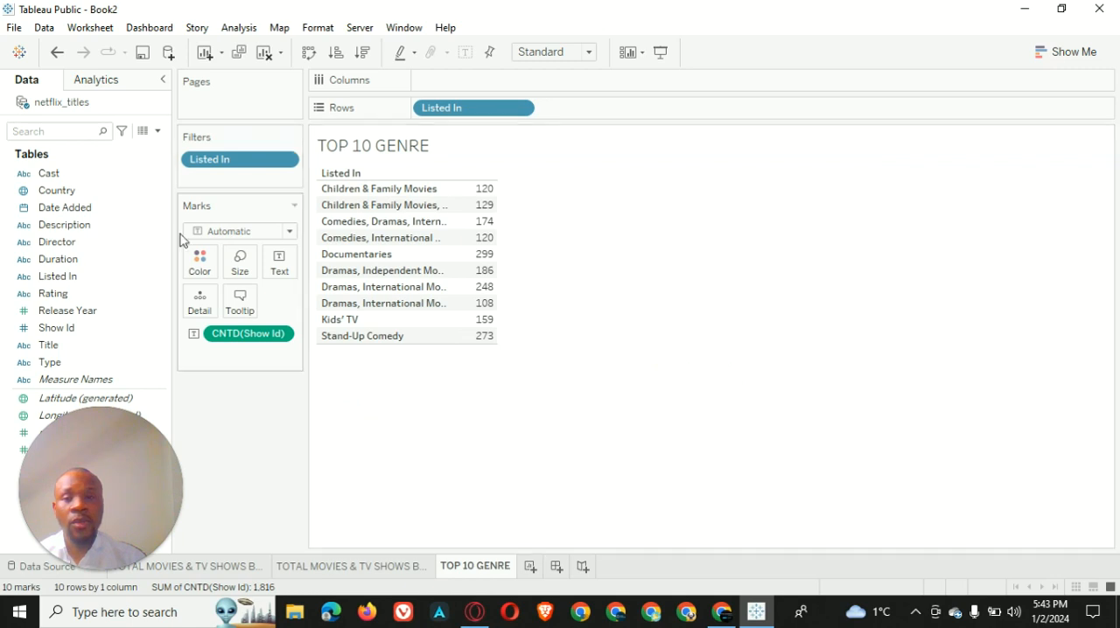
{"action": "left_click_drag", "start_coordinate": [247, 340], "coordinate": [458, 83]}
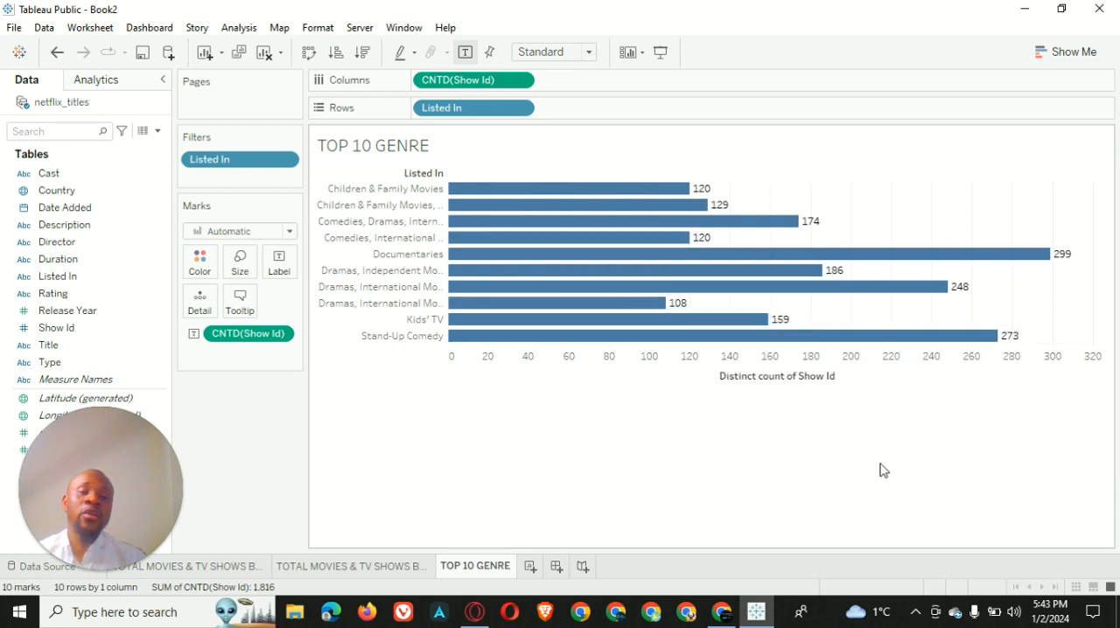
{"action": "left_click", "coordinate": [363, 54]}
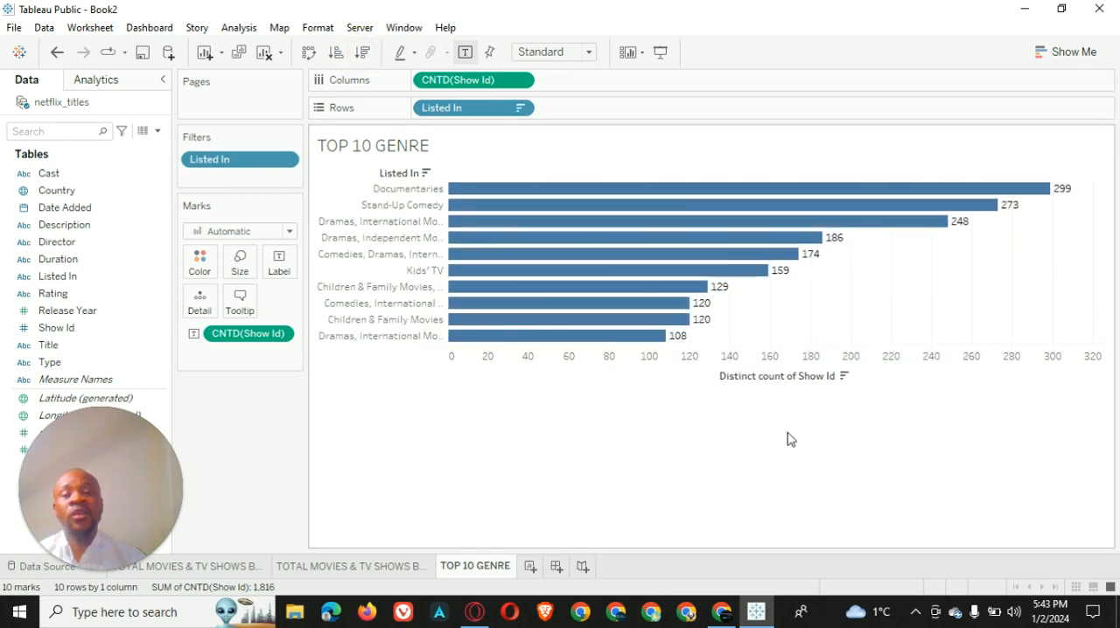
Clear the title of the distinct count axis and hide the Listed In field label for the rows
{"action": "left_click", "coordinate": [754, 385]}
{"action": "right_click", "coordinate": [754, 385]}
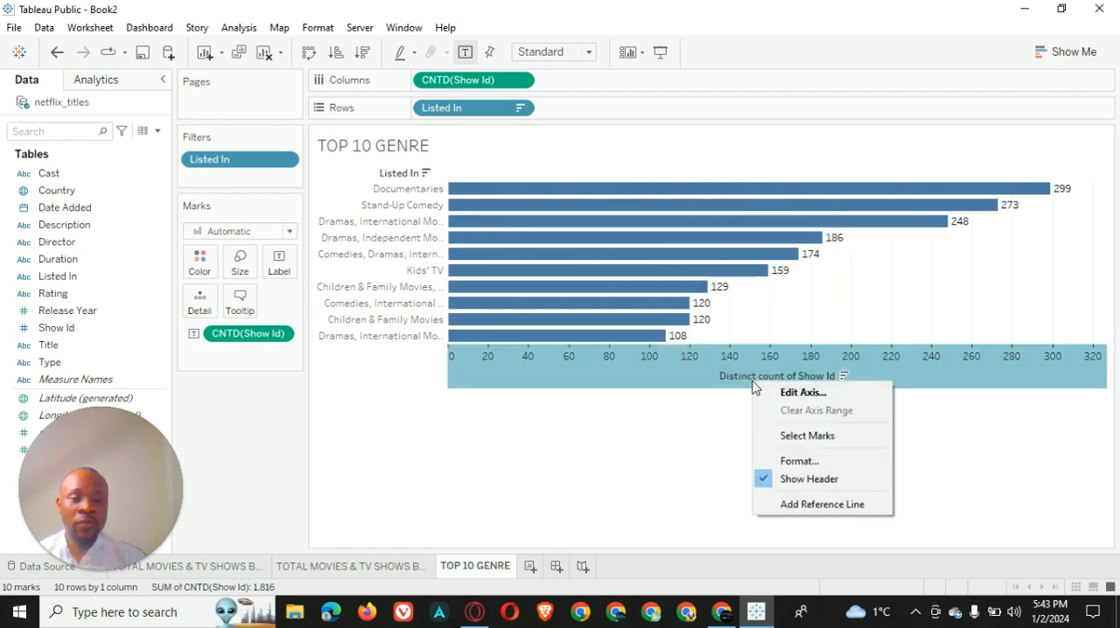
{"action": "left_click", "coordinate": [830, 396]}
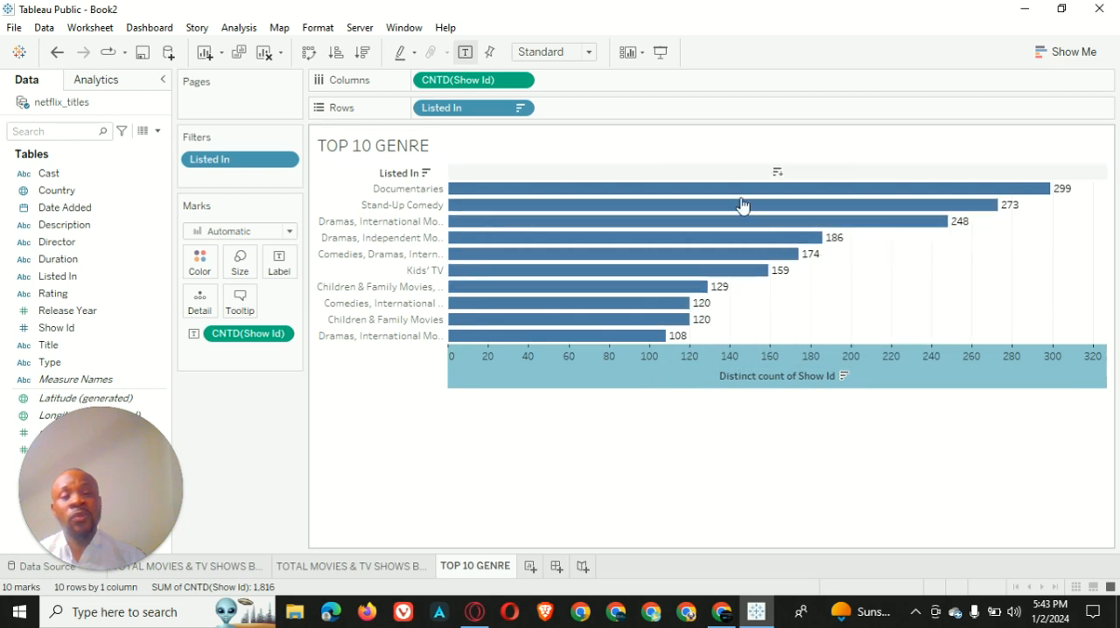
{"action": "mouse_move", "coordinate": [796, 387]}
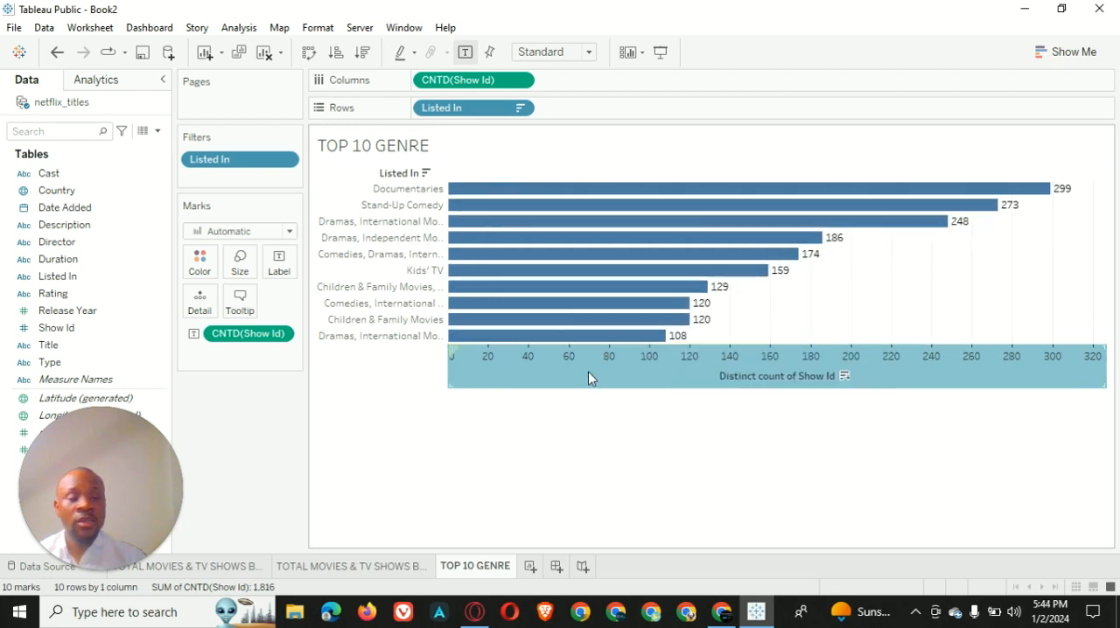
{"action": "mouse_move", "coordinate": [589, 388]}
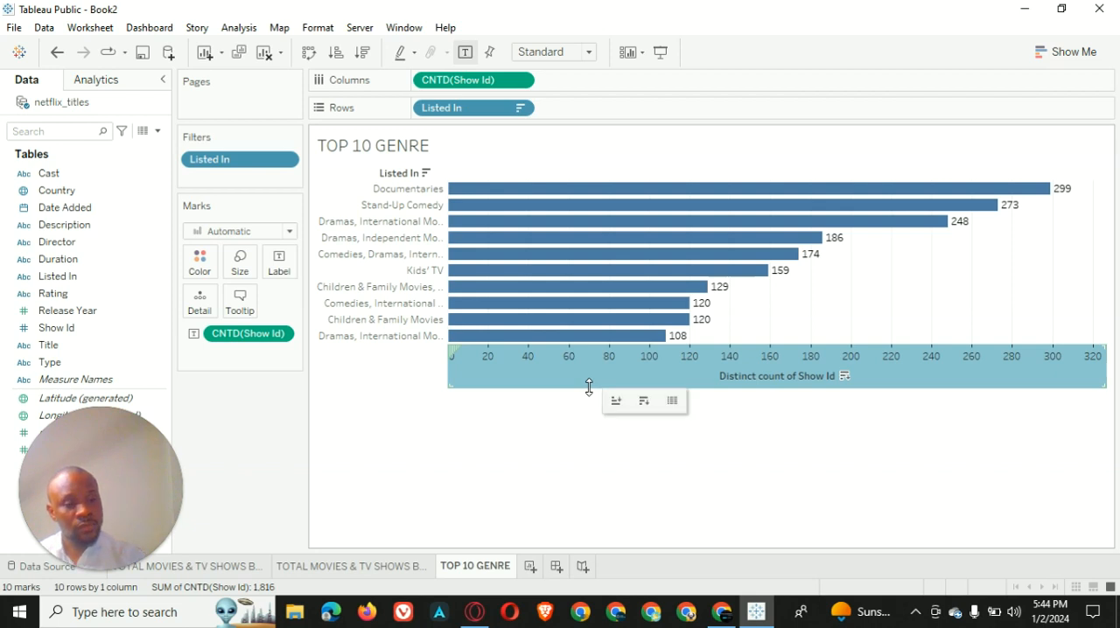
{"action": "double_click", "coordinate": [589, 387]}
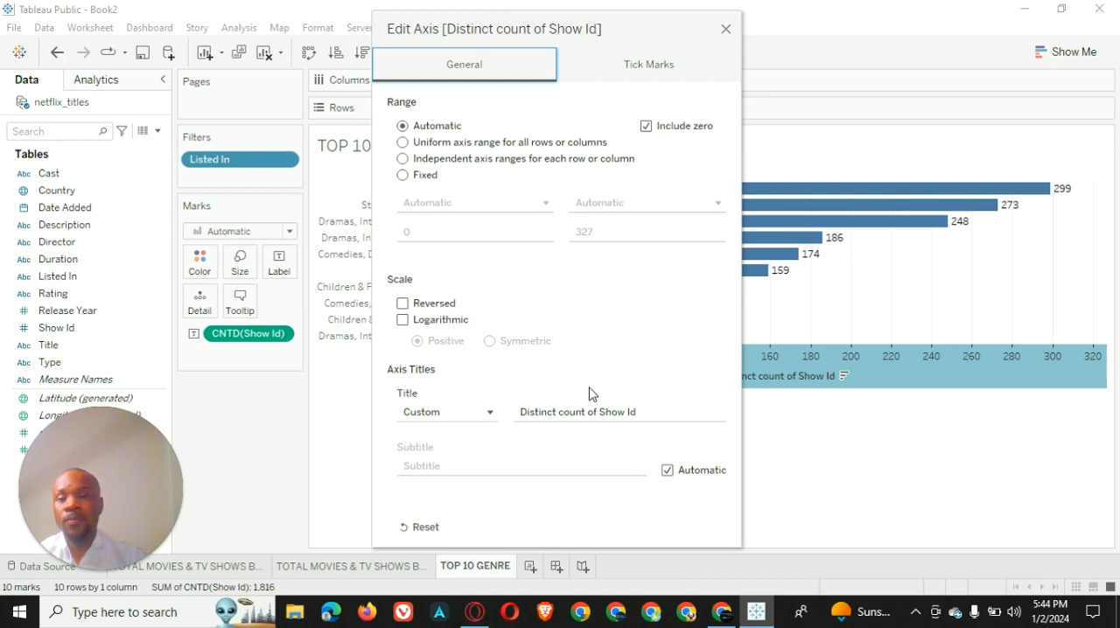
{"action": "left_click", "coordinate": [675, 405]}
{"action": "key", "text": "ctrl+a"}
{"action": "key", "text": "BackSpace"}
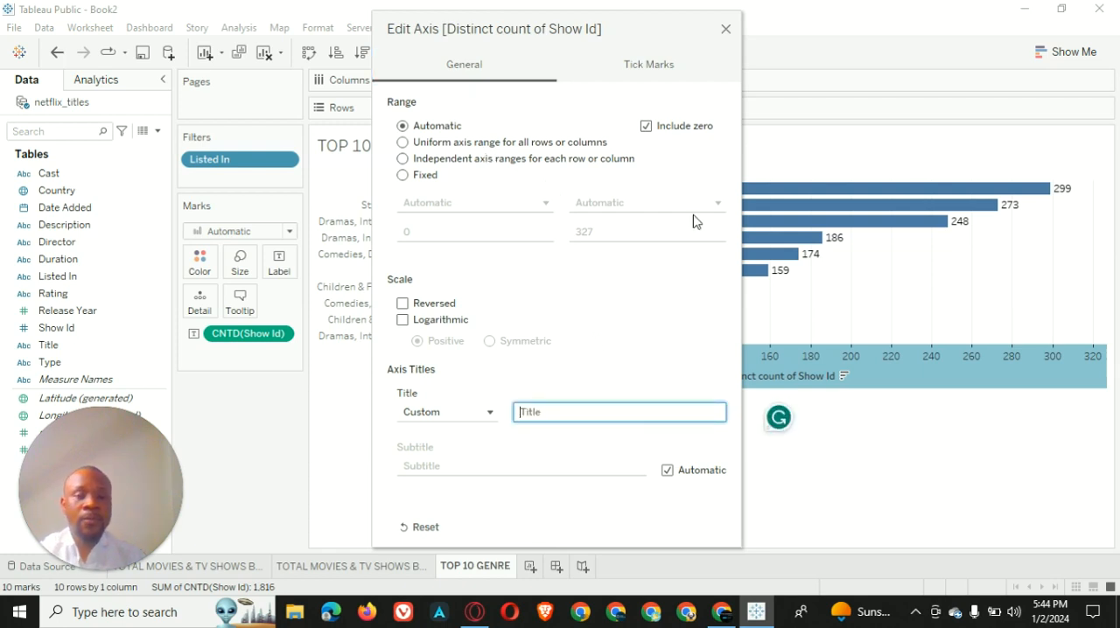
{"action": "left_click", "coordinate": [725, 29]}
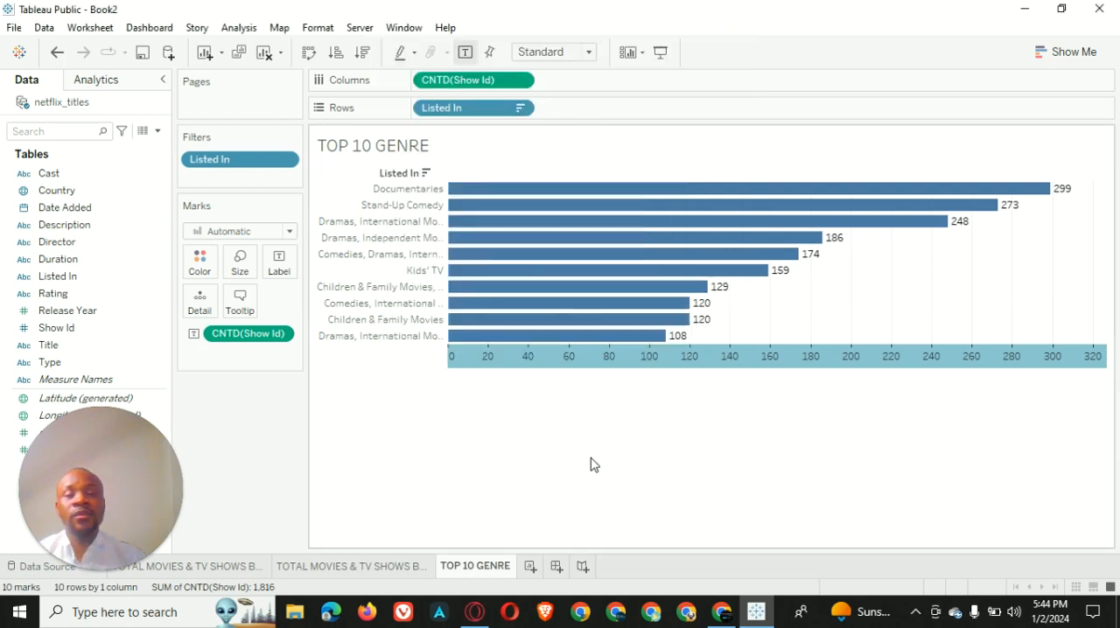
{"action": "right_click", "coordinate": [396, 173]}
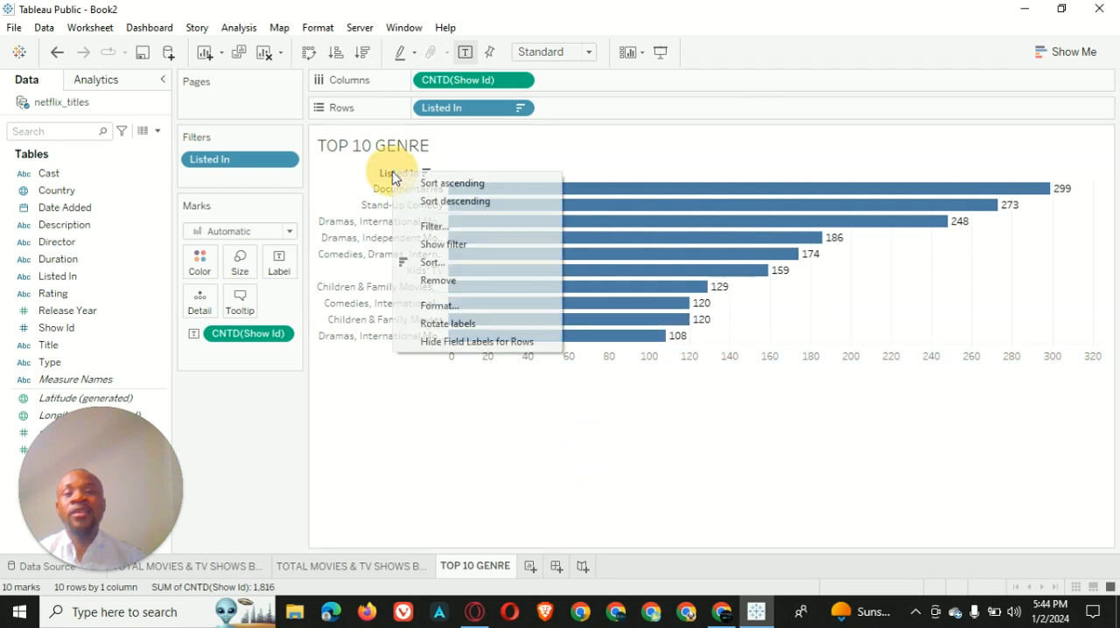
{"action": "left_click", "coordinate": [538, 349]}
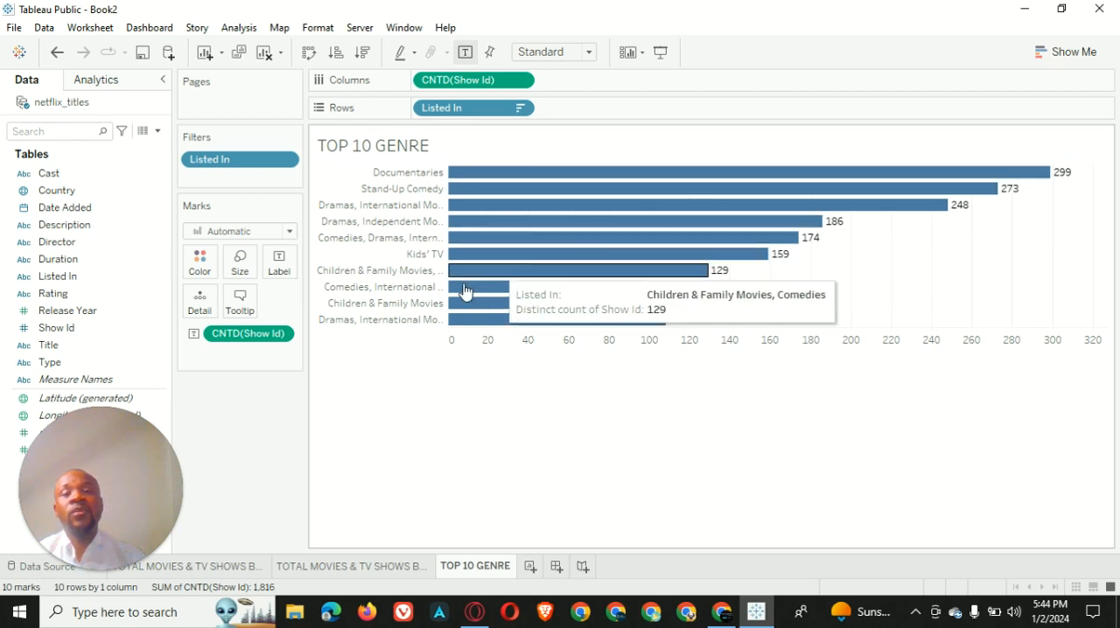
Colour all the genre bars red
{"action": "right_click", "coordinate": [917, 260]}
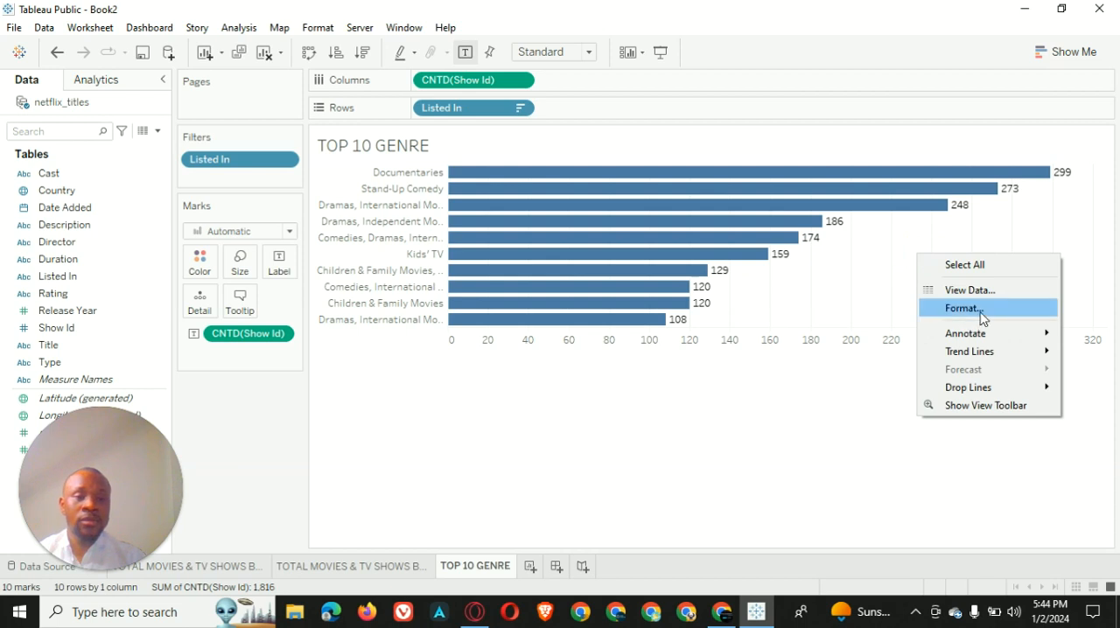
{"action": "left_click", "coordinate": [565, 268]}
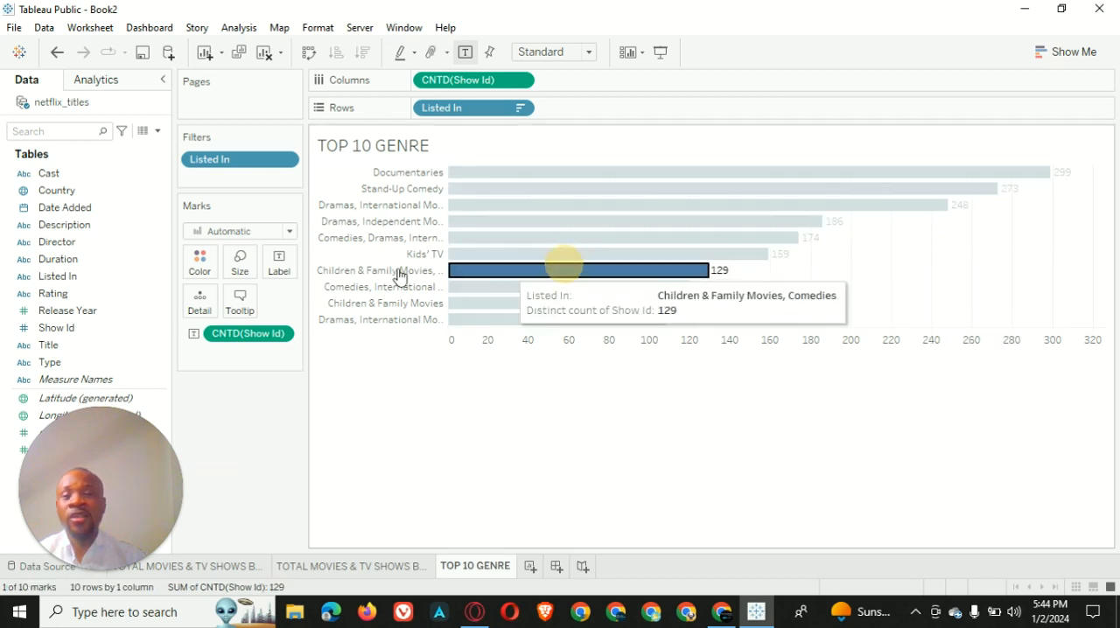
{"action": "left_click", "coordinate": [988, 277]}
{"action": "left_click", "coordinate": [215, 277]}
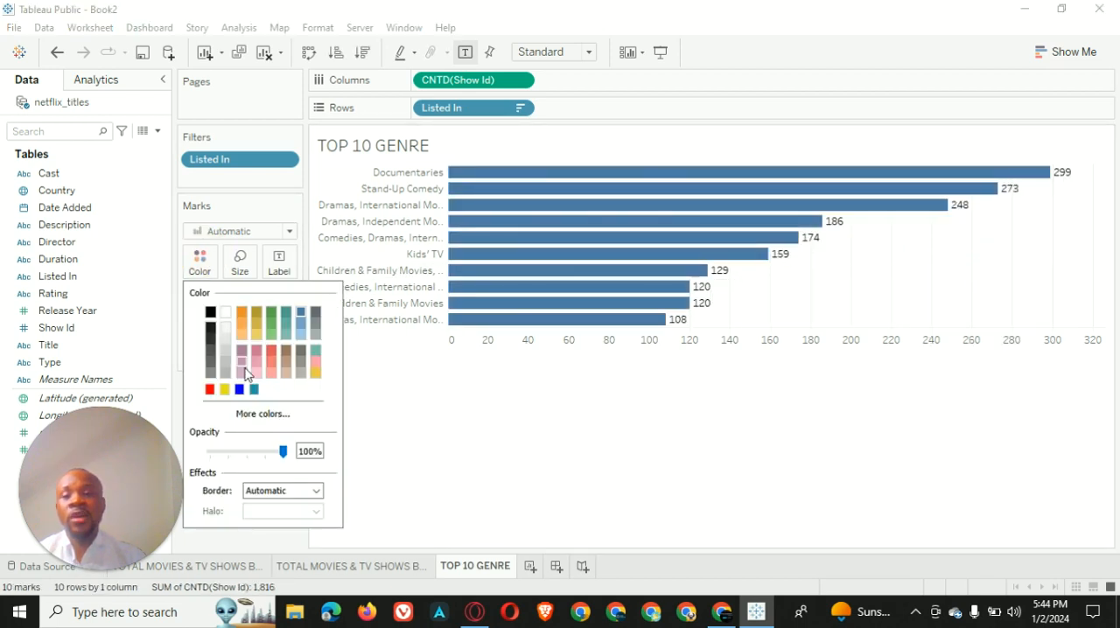
{"action": "left_click", "coordinate": [212, 391]}
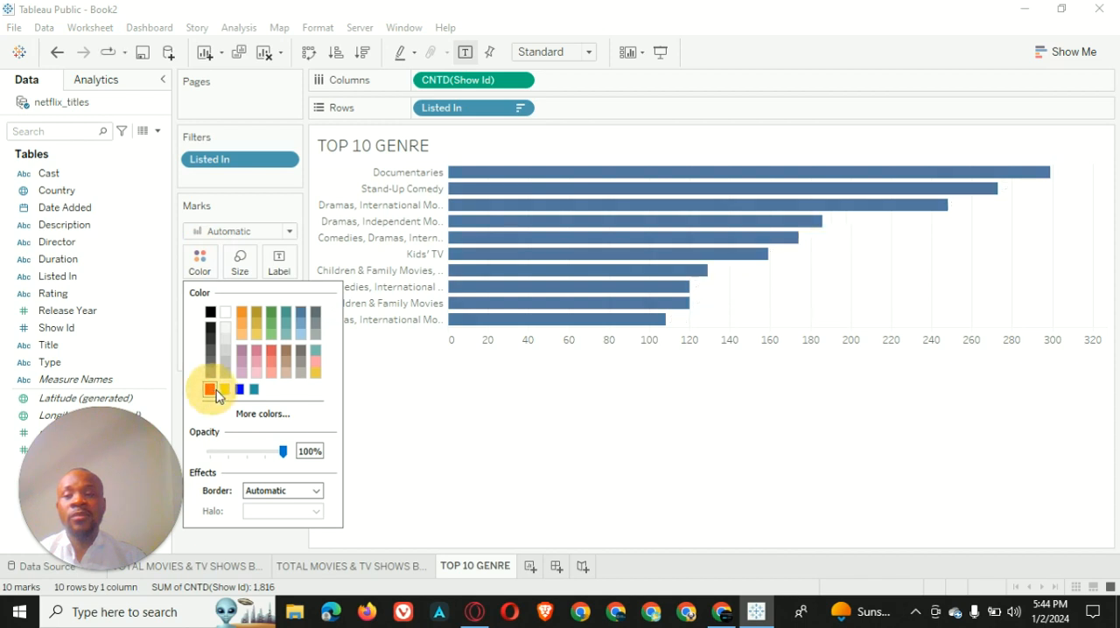
{"action": "left_click", "coordinate": [517, 473]}
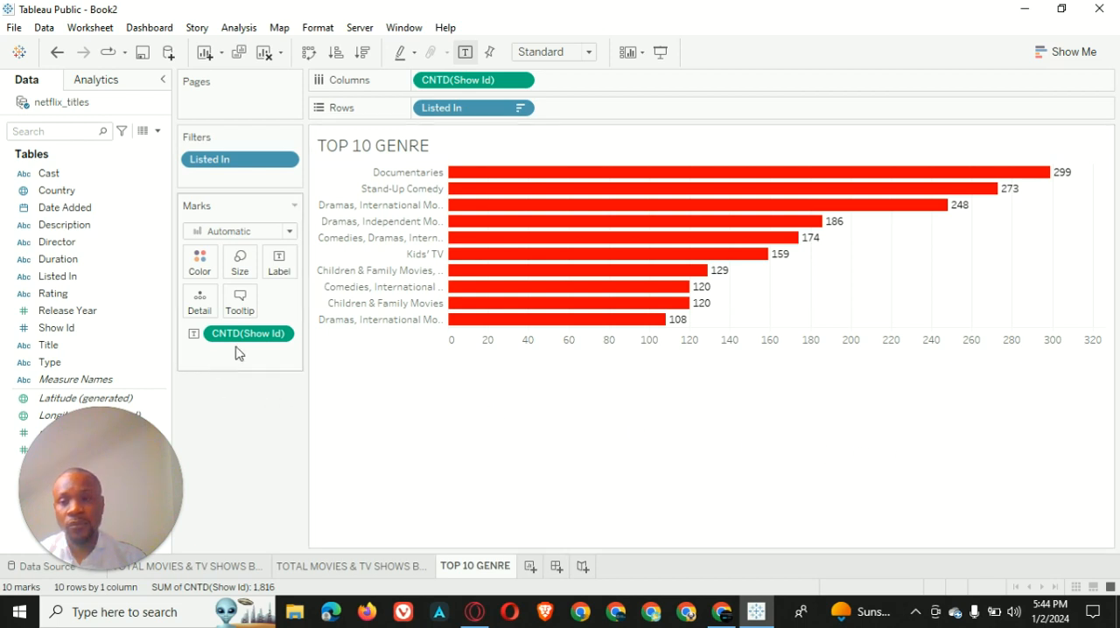
{"action": "left_click_drag", "start_coordinate": [252, 349], "coordinate": [278, 261]}
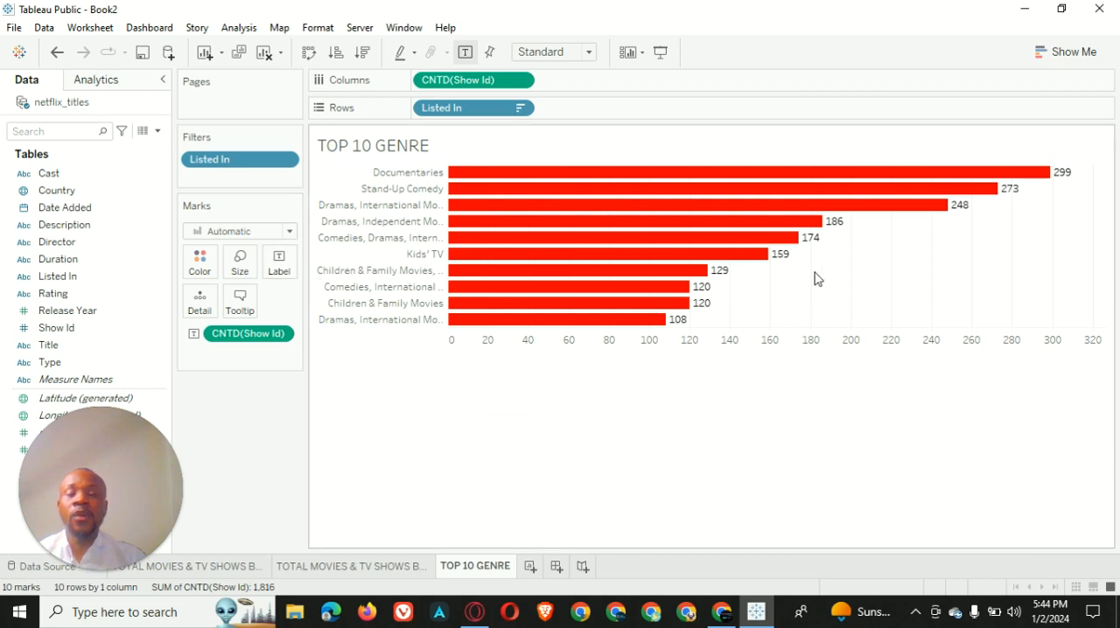
Format the chart's sheet name title as size 11, bold, red and centred
{"action": "right_click", "coordinate": [515, 140]}
{"action": "left_click", "coordinate": [577, 151]}
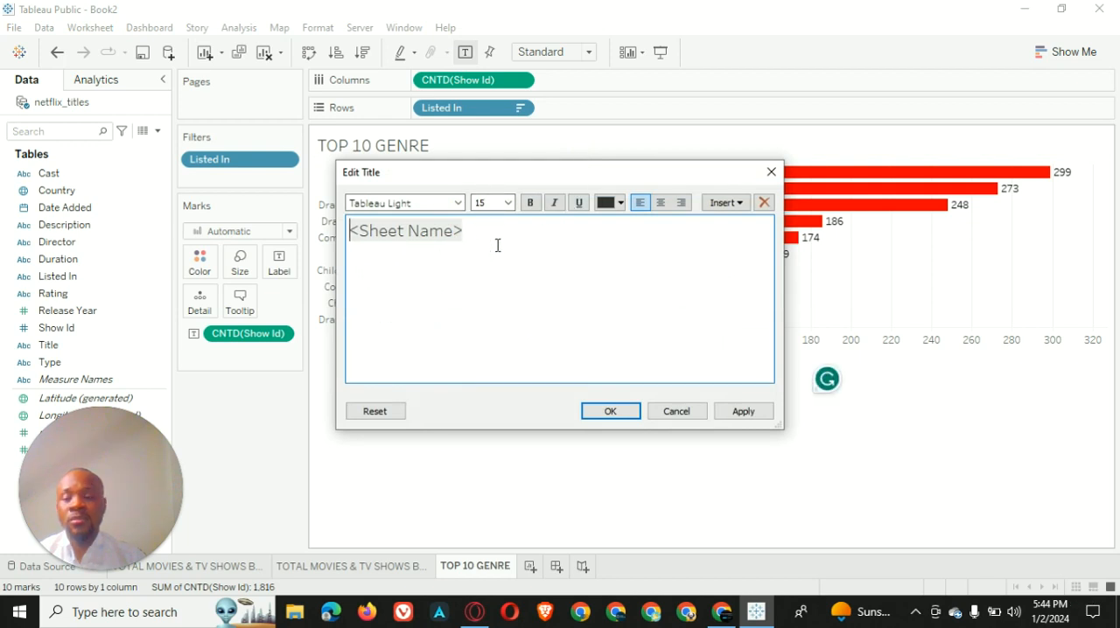
{"action": "key", "text": "ctrl+a"}
{"action": "left_click", "coordinate": [507, 202]}
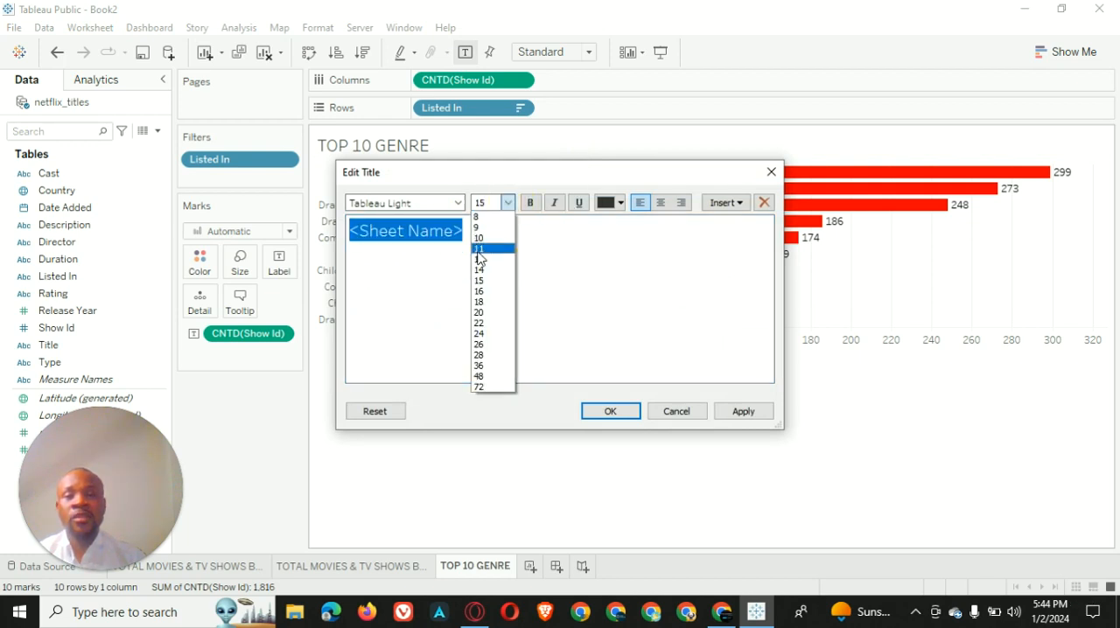
{"action": "left_click", "coordinate": [479, 241]}
{"action": "left_click", "coordinate": [530, 202]}
{"action": "left_click", "coordinate": [604, 207]}
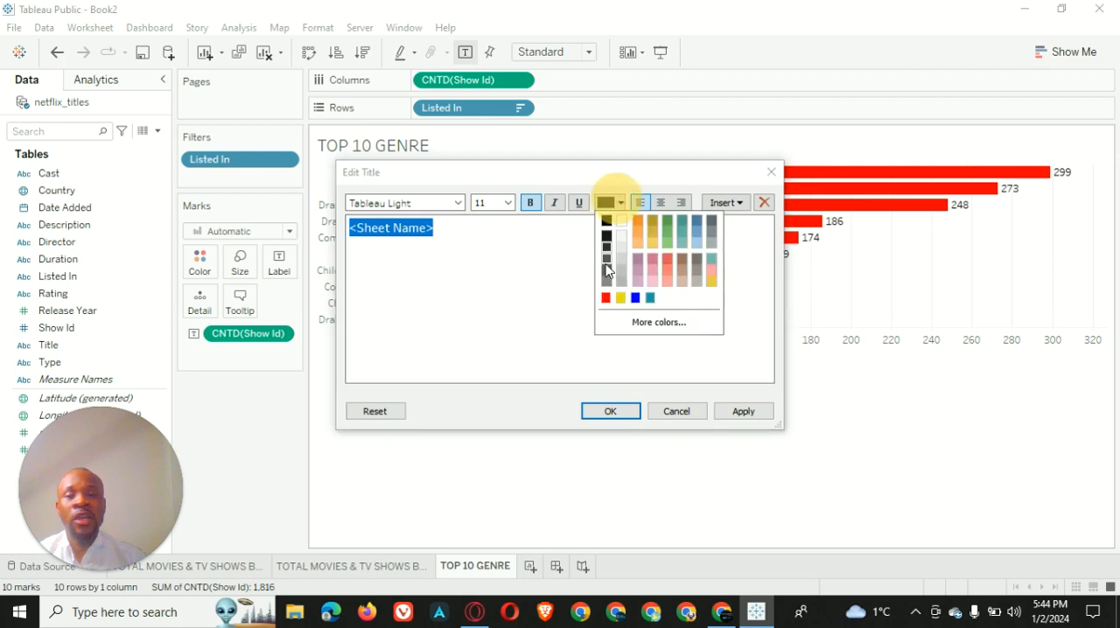
{"action": "left_click", "coordinate": [605, 297]}
{"action": "left_click", "coordinate": [662, 204]}
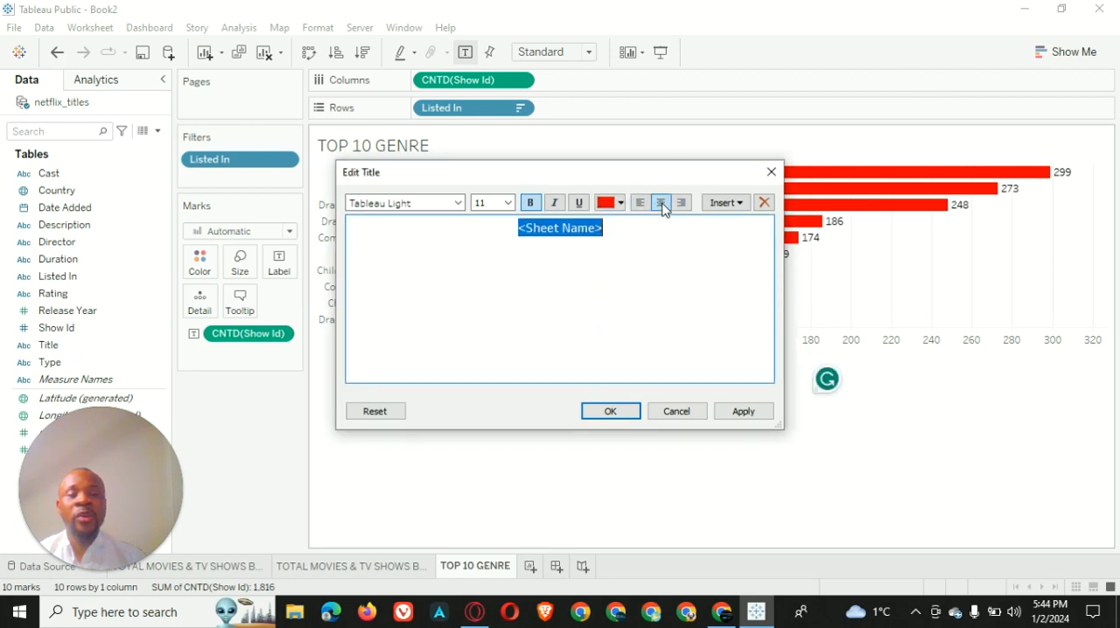
{"action": "left_click", "coordinate": [741, 415]}
{"action": "left_click", "coordinate": [627, 415]}
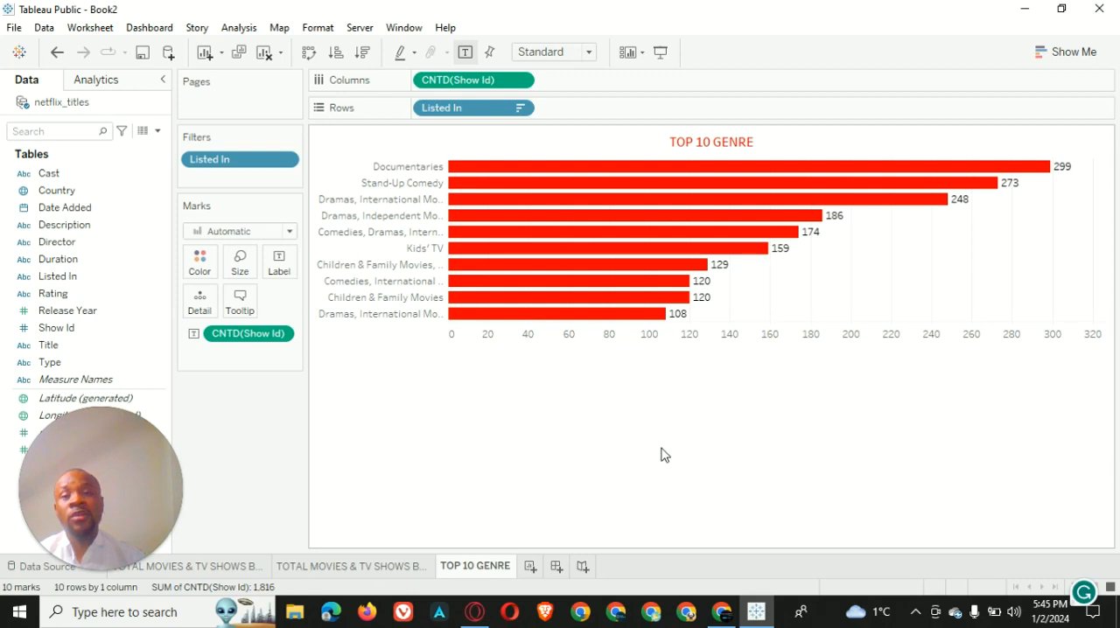
Set the shading behind the TOP 10 GENRE title to black
{"action": "right_click", "coordinate": [619, 149]}
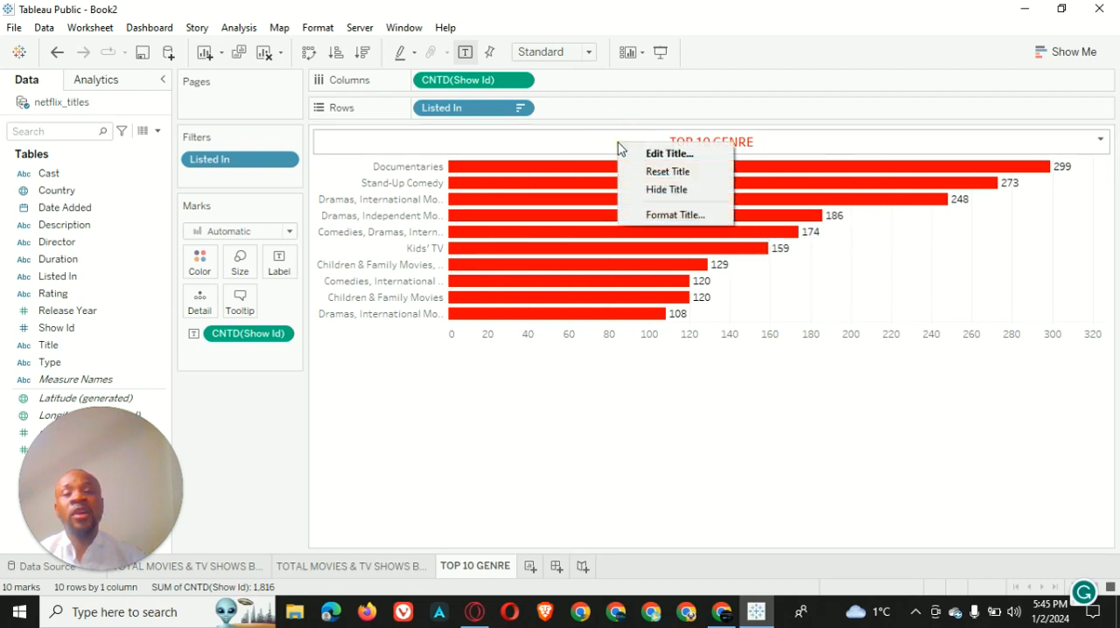
{"action": "left_click", "coordinate": [673, 216]}
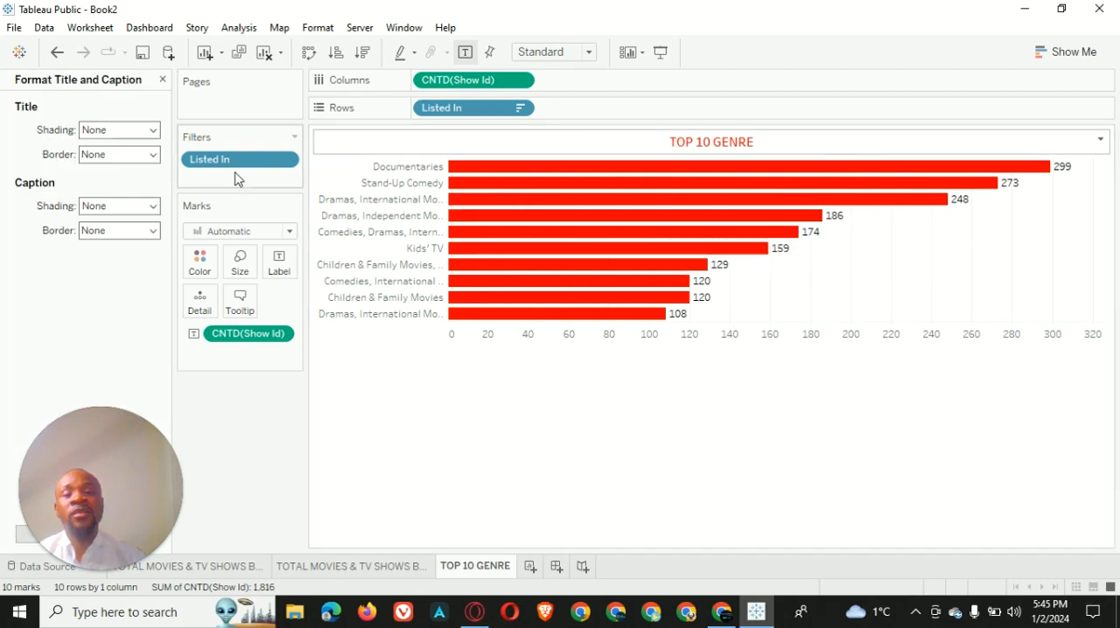
{"action": "left_click", "coordinate": [130, 132]}
{"action": "left_click", "coordinate": [91, 170]}
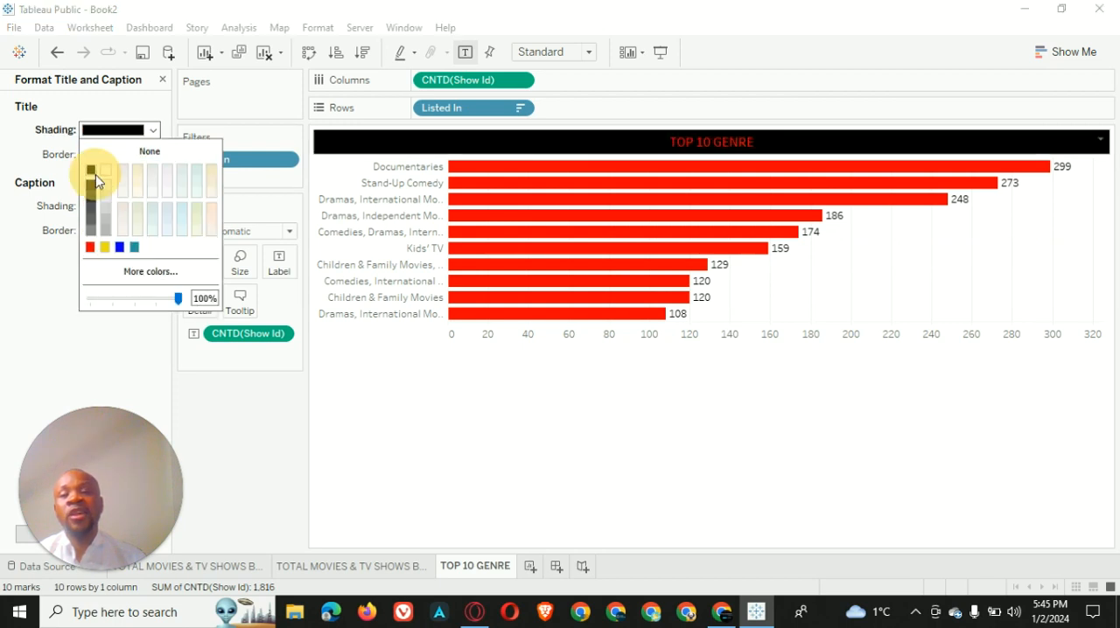
{"action": "left_click", "coordinate": [598, 430]}
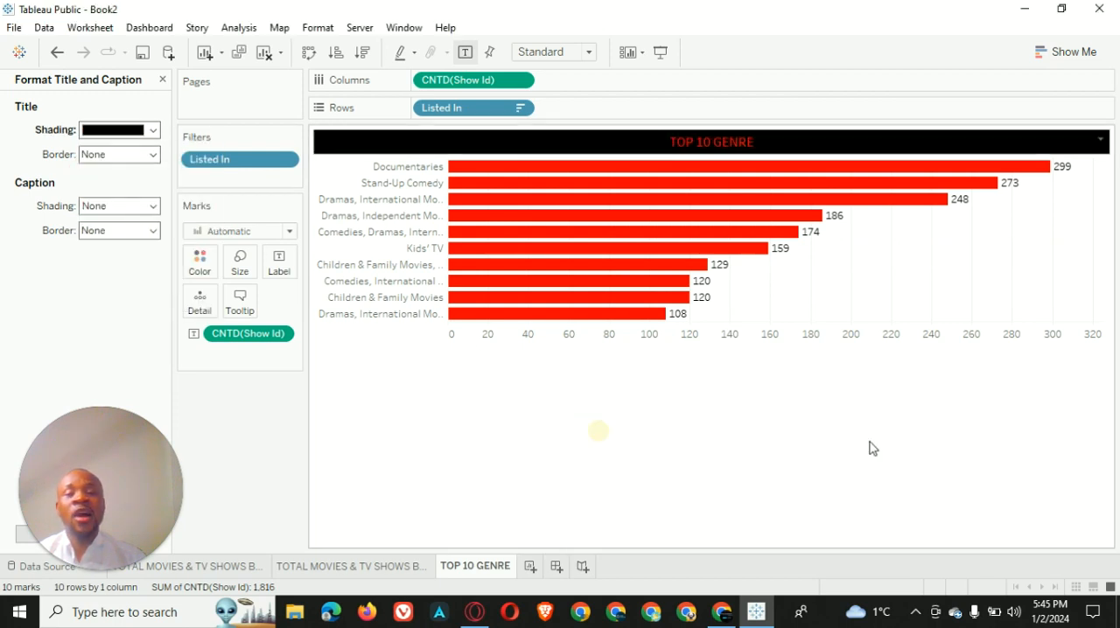
Set the default worksheet font of the genre chart to bold white
{"action": "right_click", "coordinate": [902, 237]}
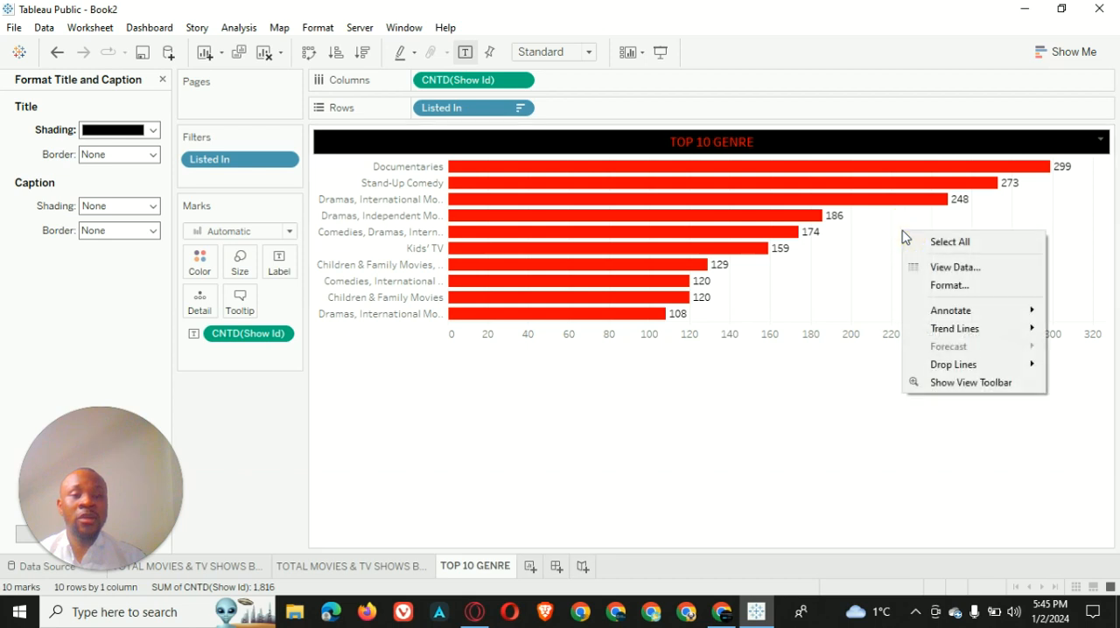
{"action": "left_click", "coordinate": [966, 292]}
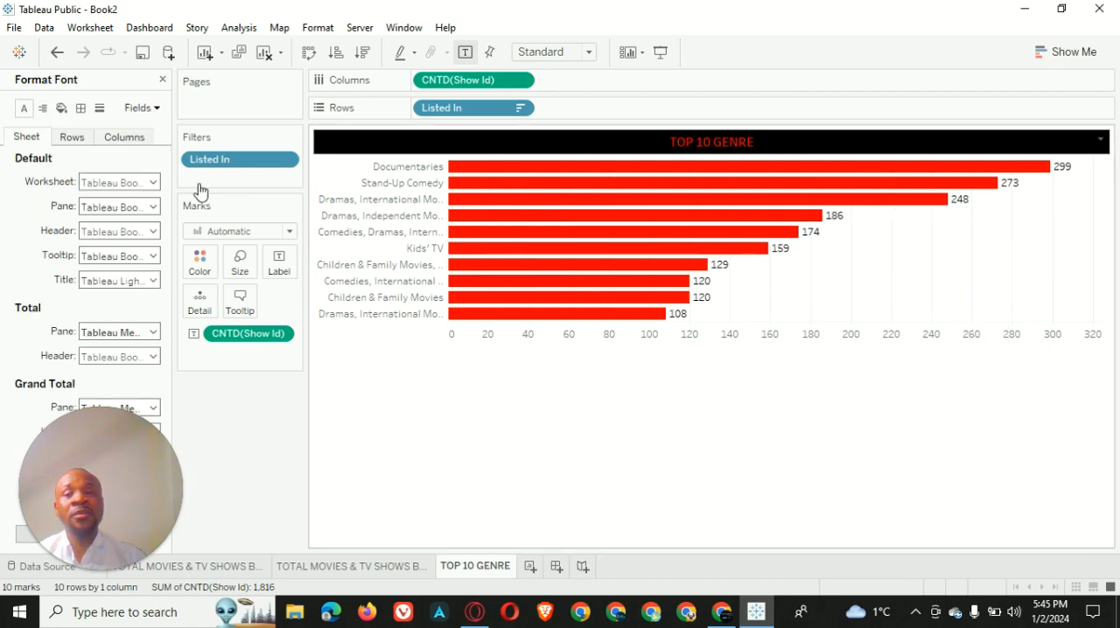
{"action": "left_click", "coordinate": [138, 182]}
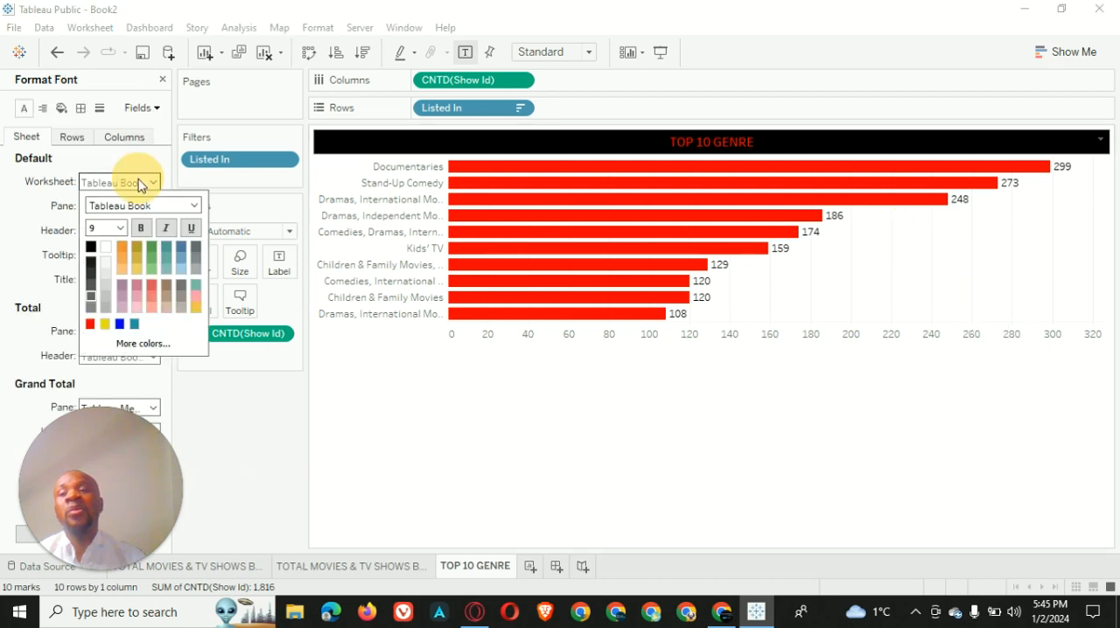
{"action": "left_click", "coordinate": [106, 248]}
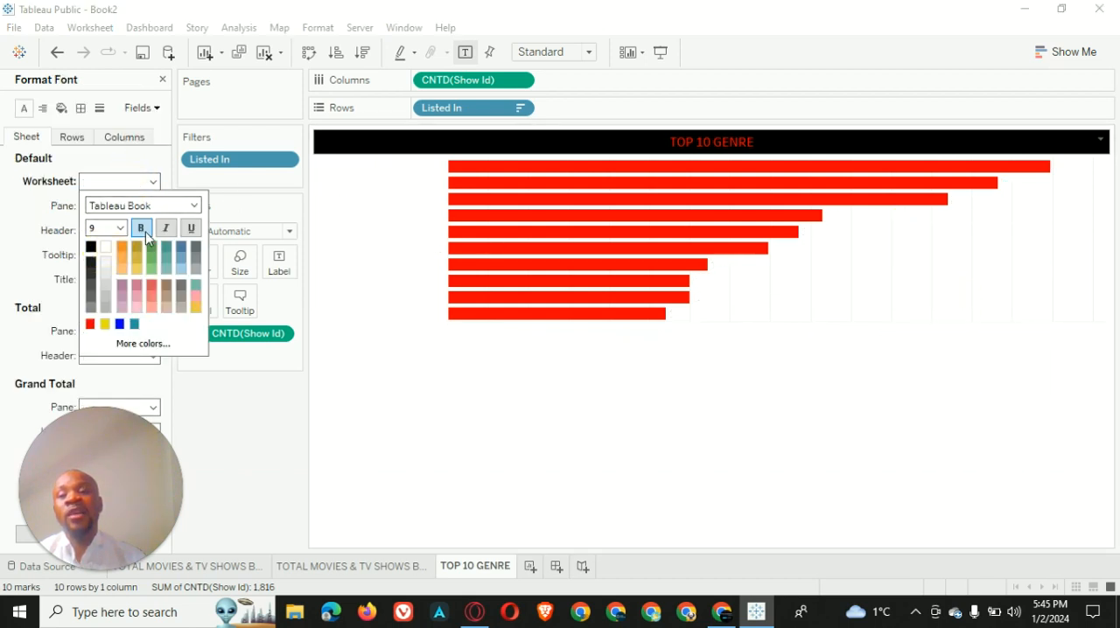
Set the default worksheet shading of the genre chart to black
{"action": "left_click", "coordinate": [61, 109]}
{"action": "left_click", "coordinate": [98, 182]}
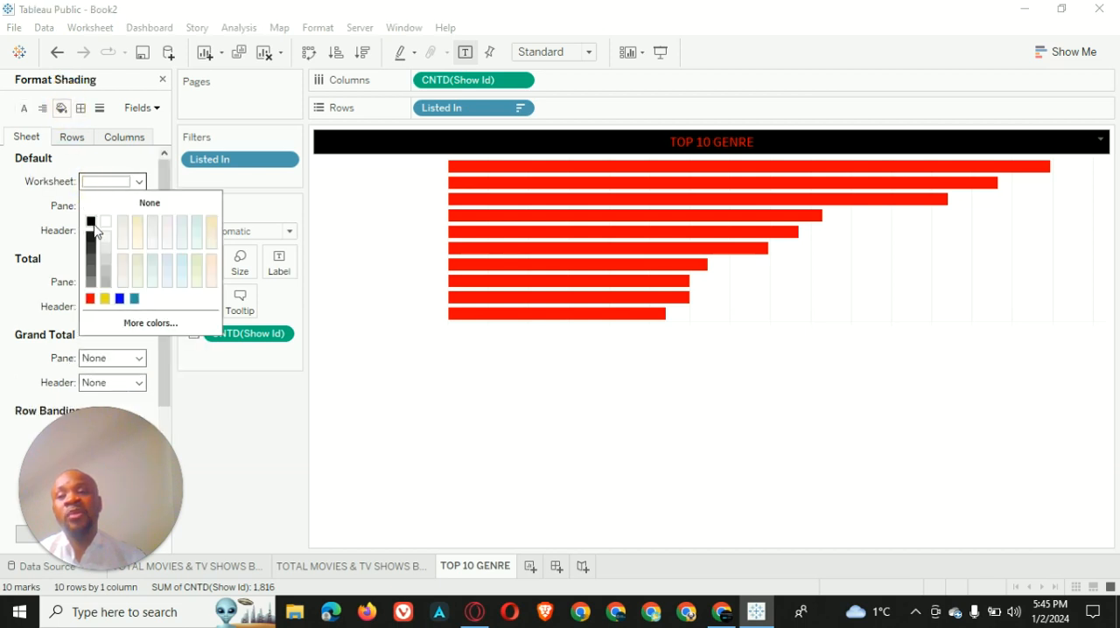
{"action": "left_click", "coordinate": [91, 222]}
{"action": "left_click", "coordinate": [653, 500]}
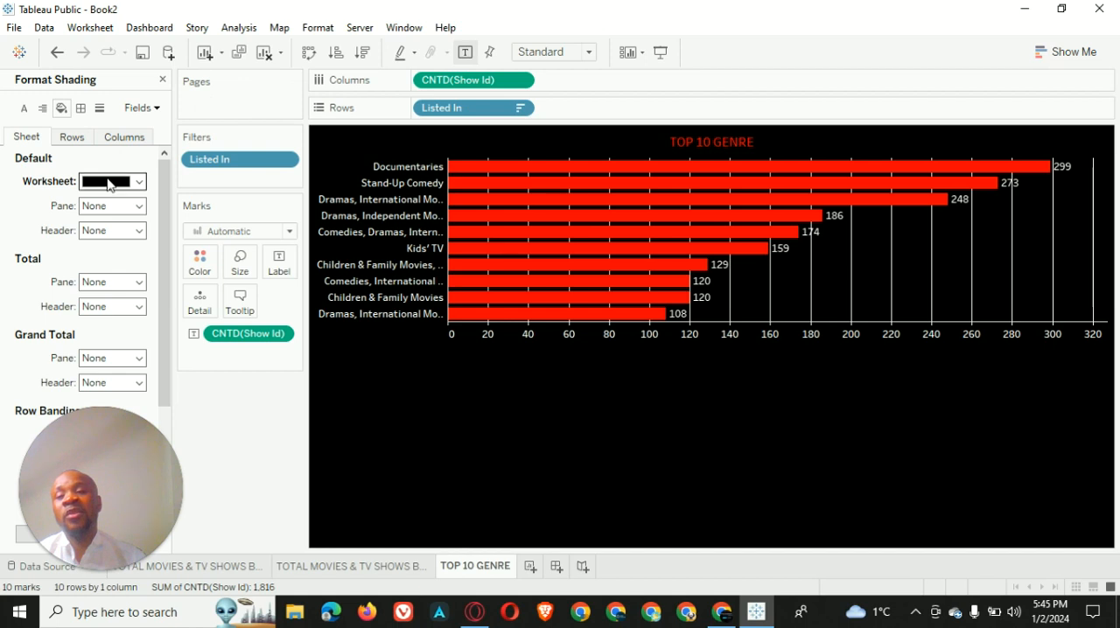
Set the grid lines of the TOP 10 GENRE chart to None
{"action": "left_click", "coordinate": [100, 108]}
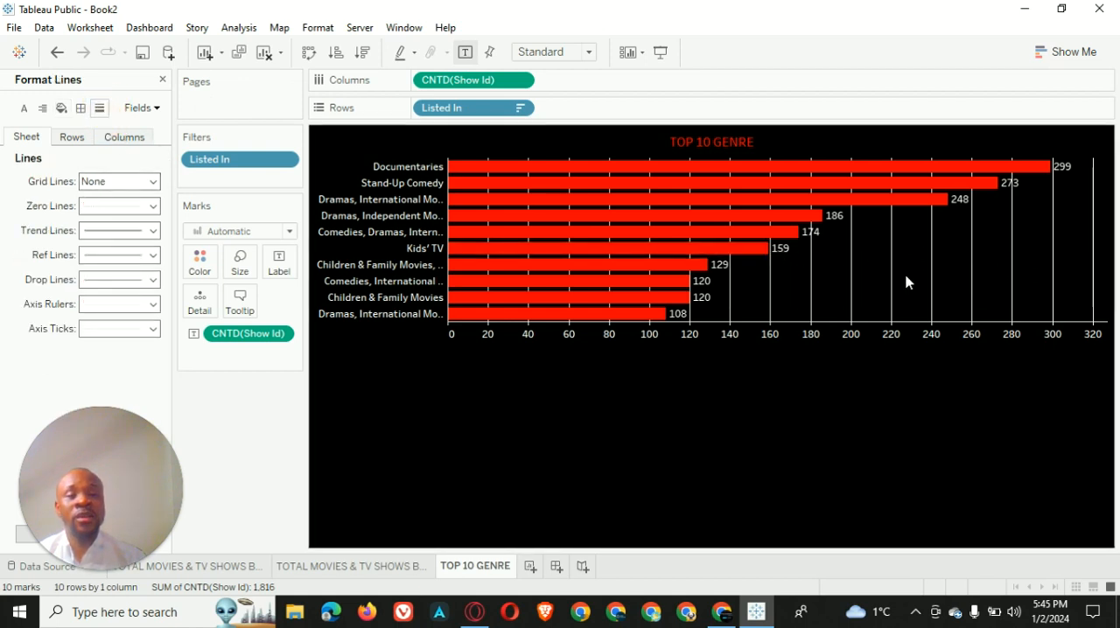
{"action": "left_click", "coordinate": [154, 183]}
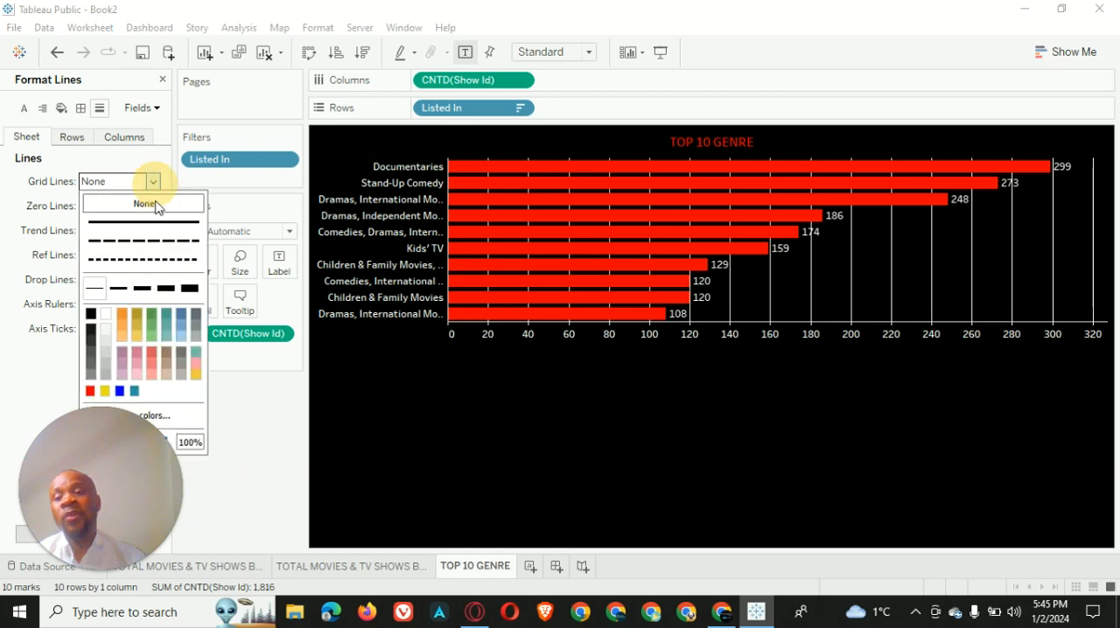
{"action": "left_click", "coordinate": [144, 203]}
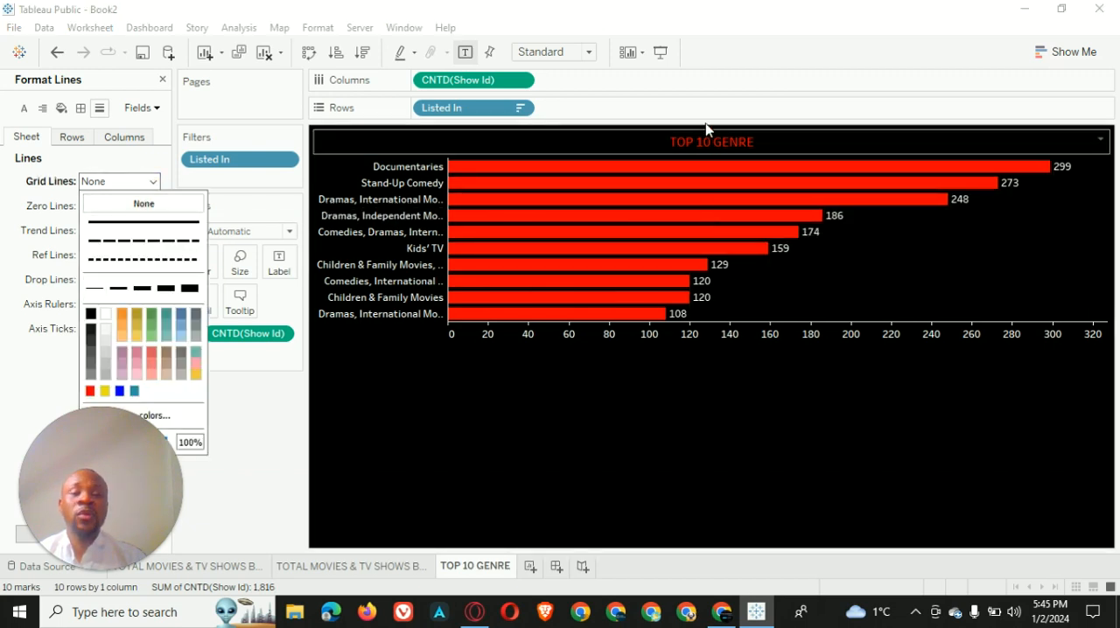
Fit the genre chart to Entire View and widen its row header column slightly to give the genre names more room
{"action": "left_click", "coordinate": [589, 55]}
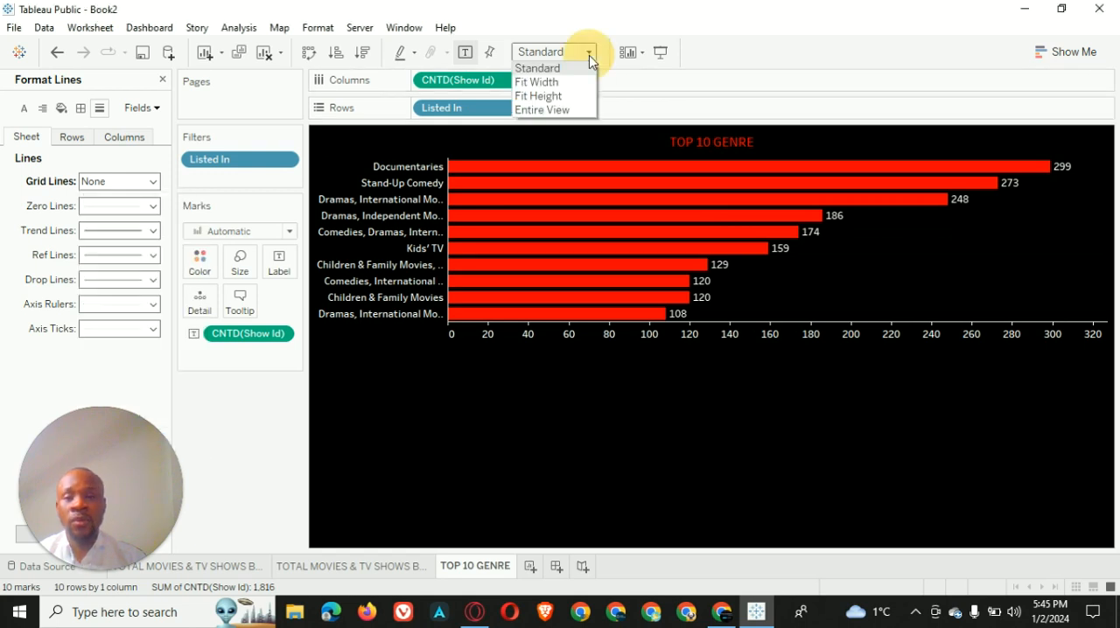
{"action": "left_click", "coordinate": [565, 110]}
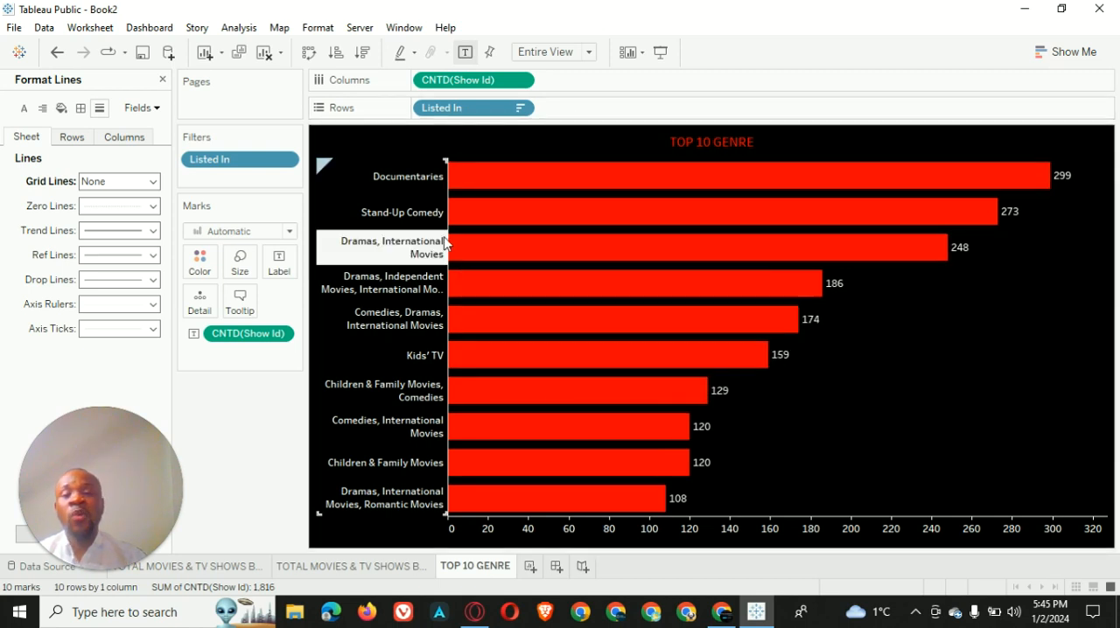
{"action": "left_click_drag", "start_coordinate": [449, 222], "coordinate": [627, 222]}
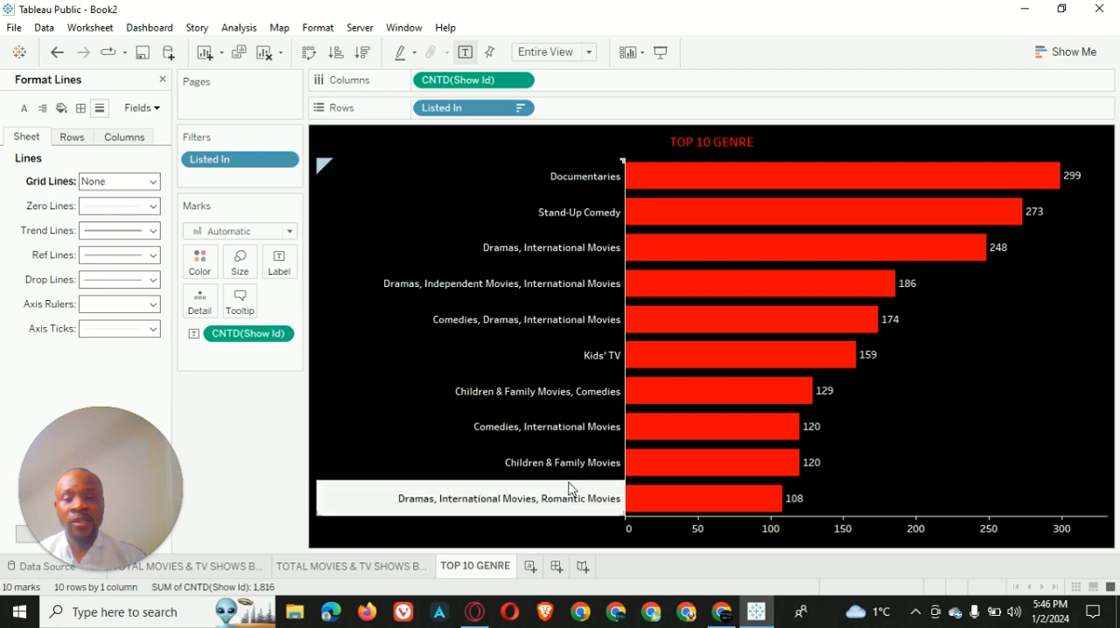
{"action": "left_click_drag", "start_coordinate": [134, 465], "coordinate": [723, 198]}
{"action": "left_click_drag", "start_coordinate": [507, 171], "coordinate": [4, 468]}
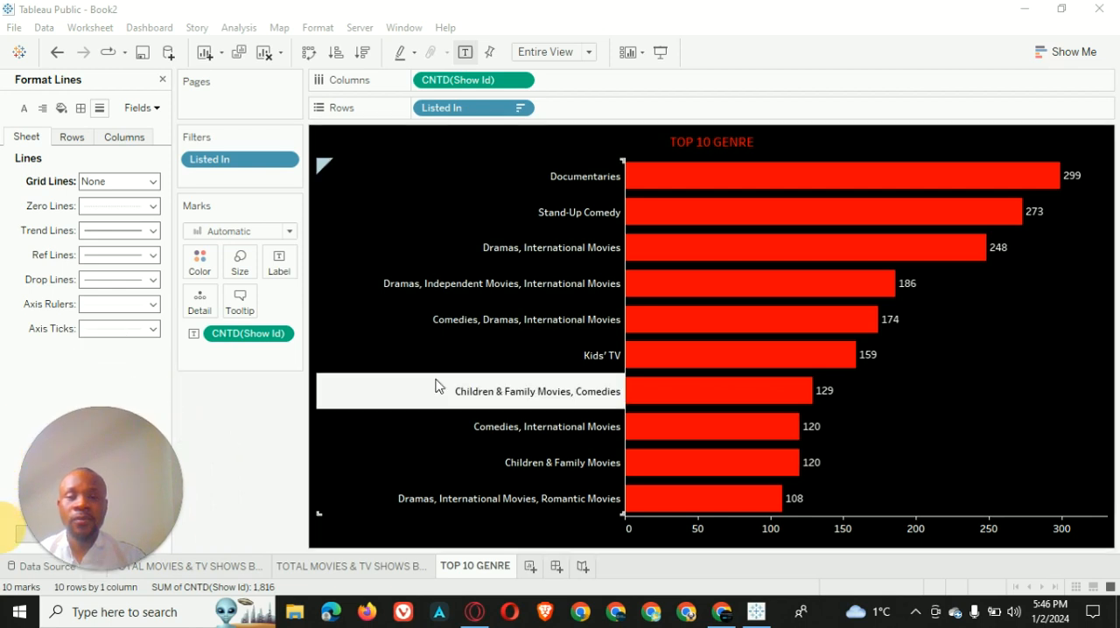
{"action": "left_click_drag", "start_coordinate": [625, 247], "coordinate": [495, 249]}
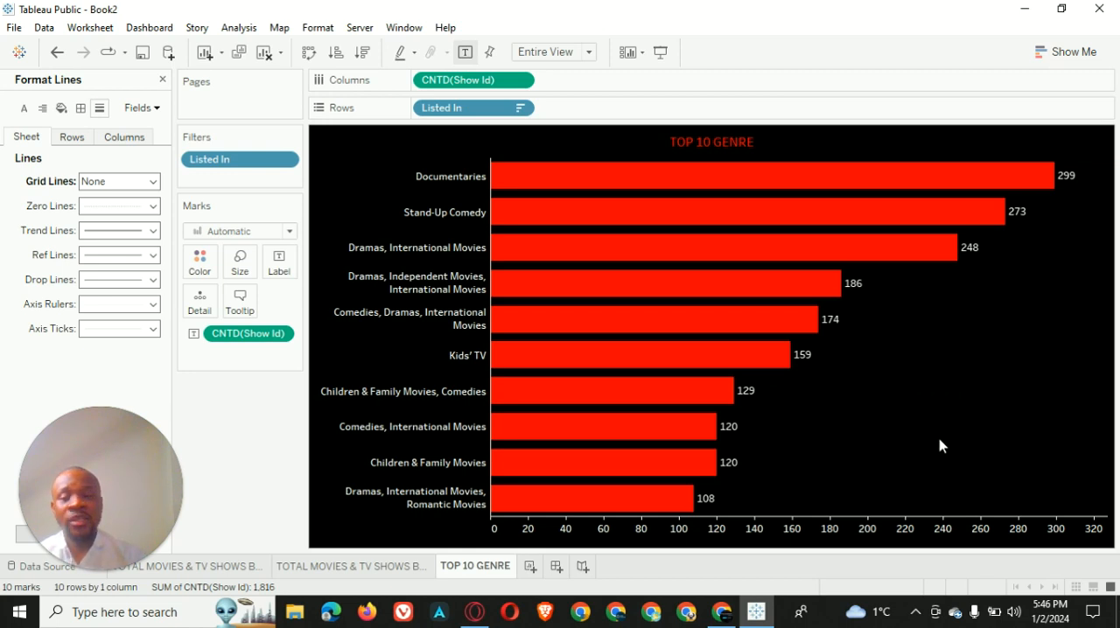
Create a new worksheet and name it MOVIES AND TV SHOWS DISTRIBUTION
{"action": "left_click", "coordinate": [529, 570]}
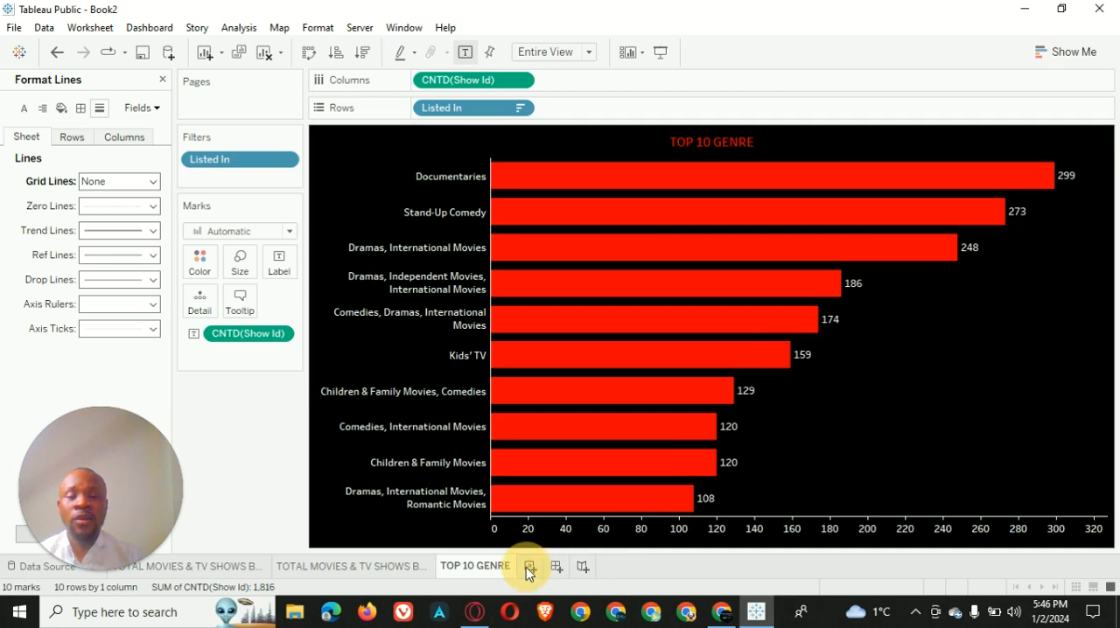
{"action": "double_click", "coordinate": [532, 568]}
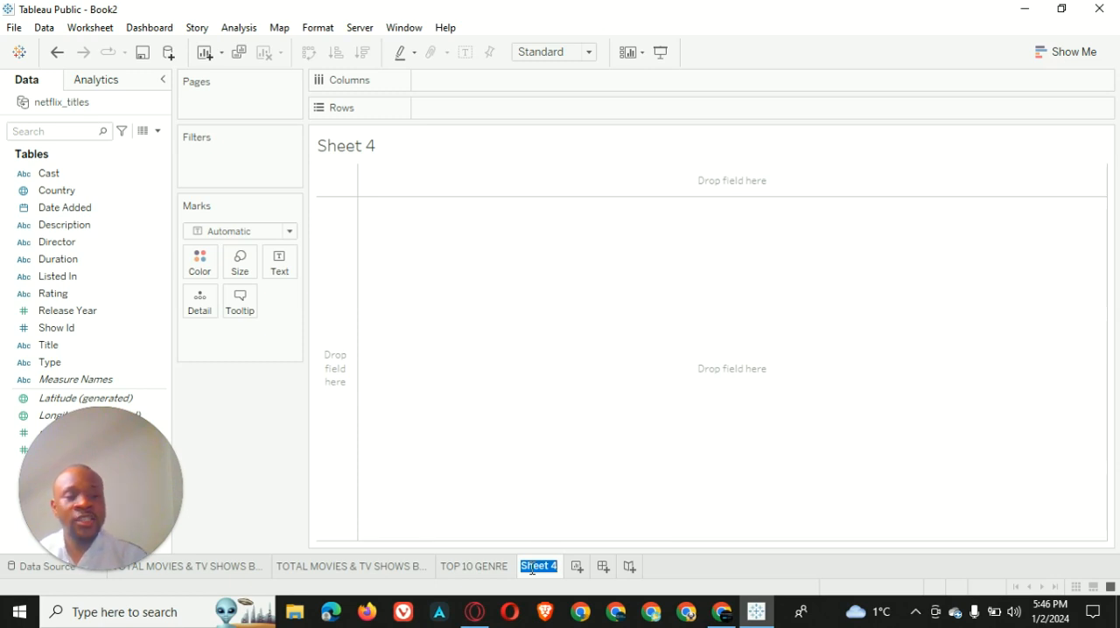
{"action": "type", "text": "MD"}
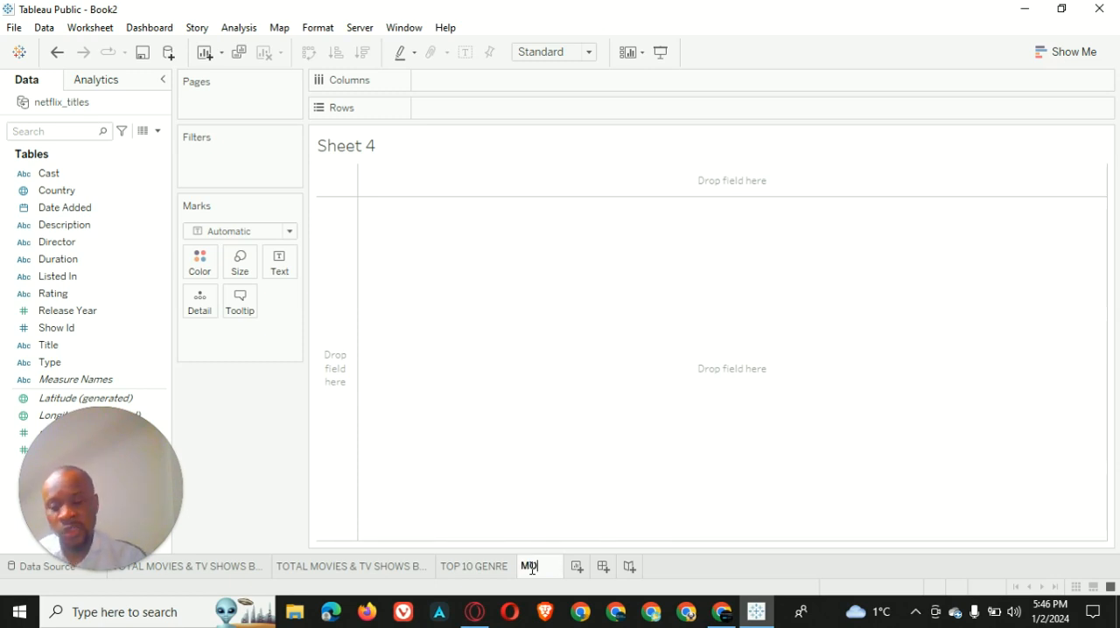
{"action": "type", "text": "VIES AND T"}
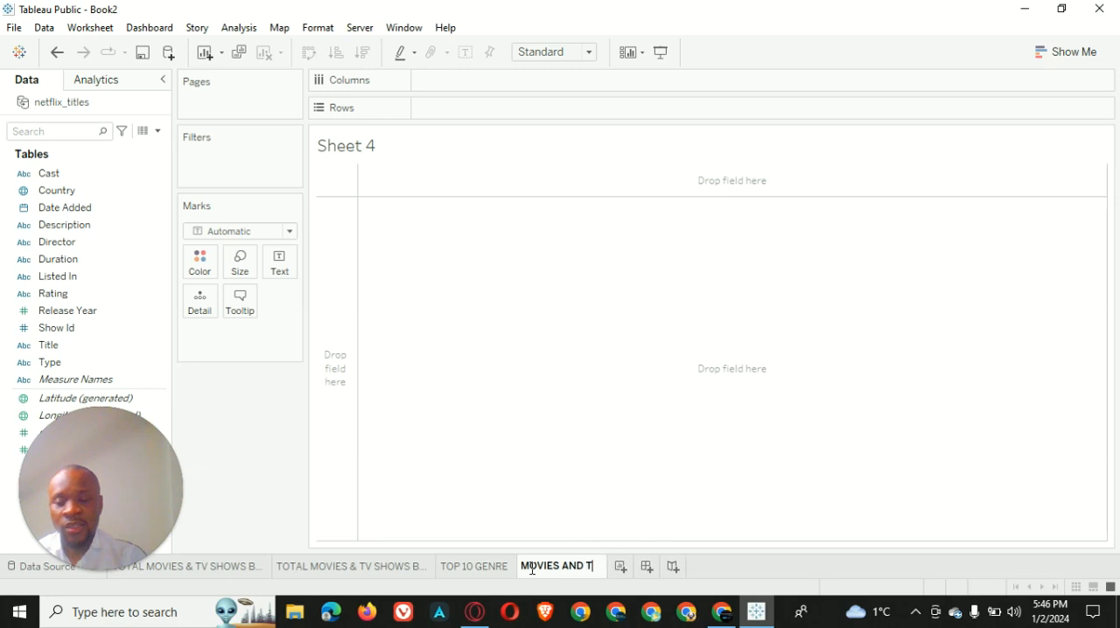
{"action": "type", "text": "V SHOWS DISTRIBUTION"}
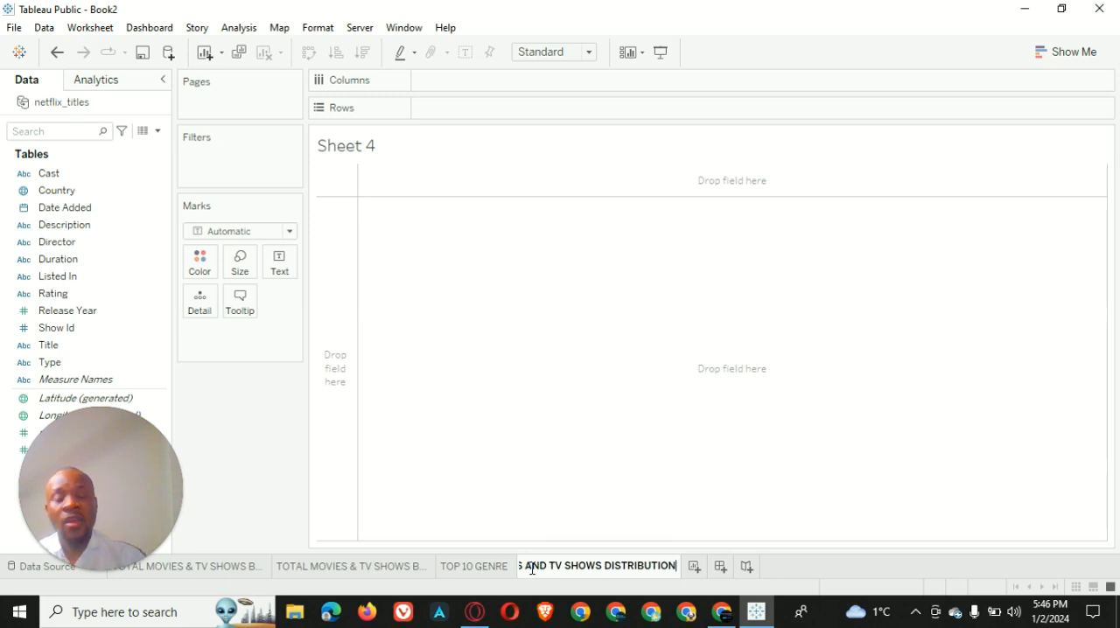
{"action": "key", "text": "Return"}
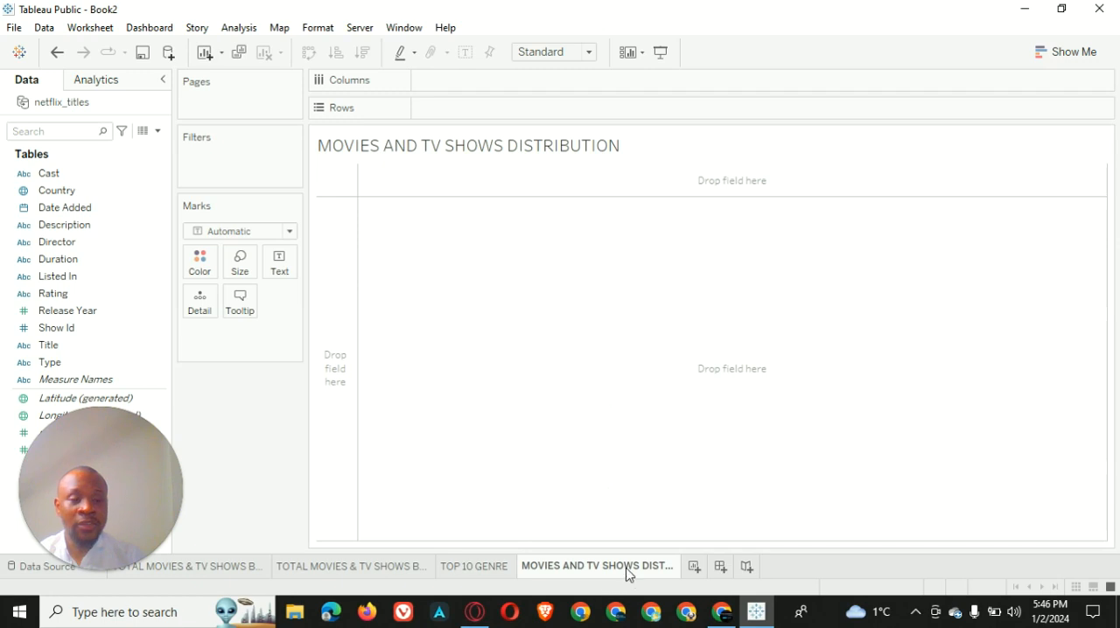
{"action": "mouse_move", "coordinate": [626, 570]}
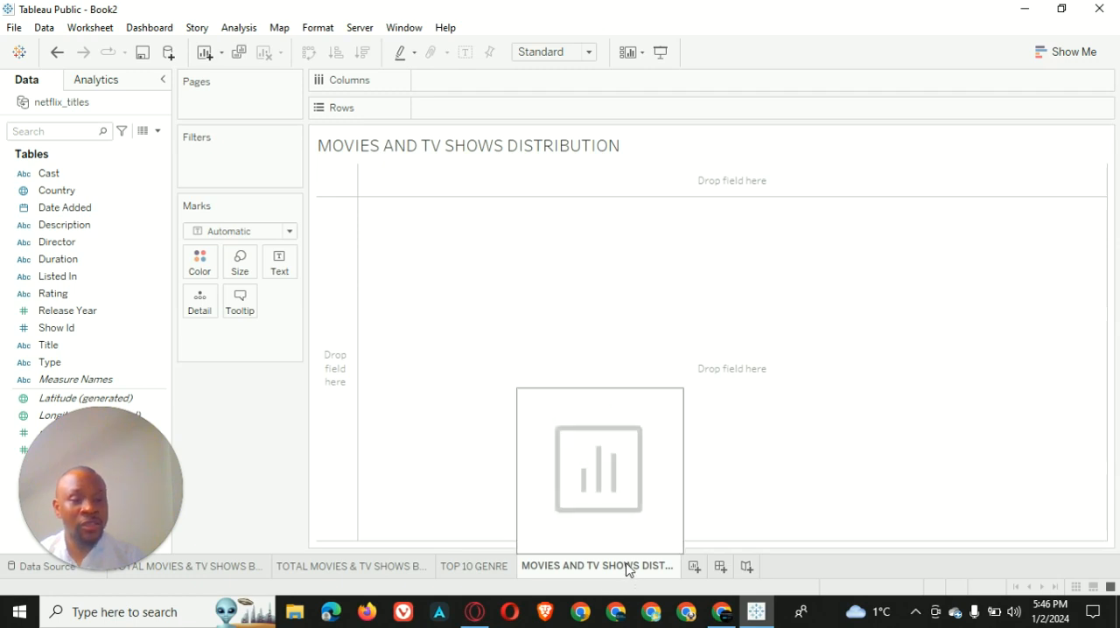
Build a text table with Type as rows and the distinct count of Show Id as text
{"action": "left_click_drag", "start_coordinate": [82, 362], "coordinate": [484, 110]}
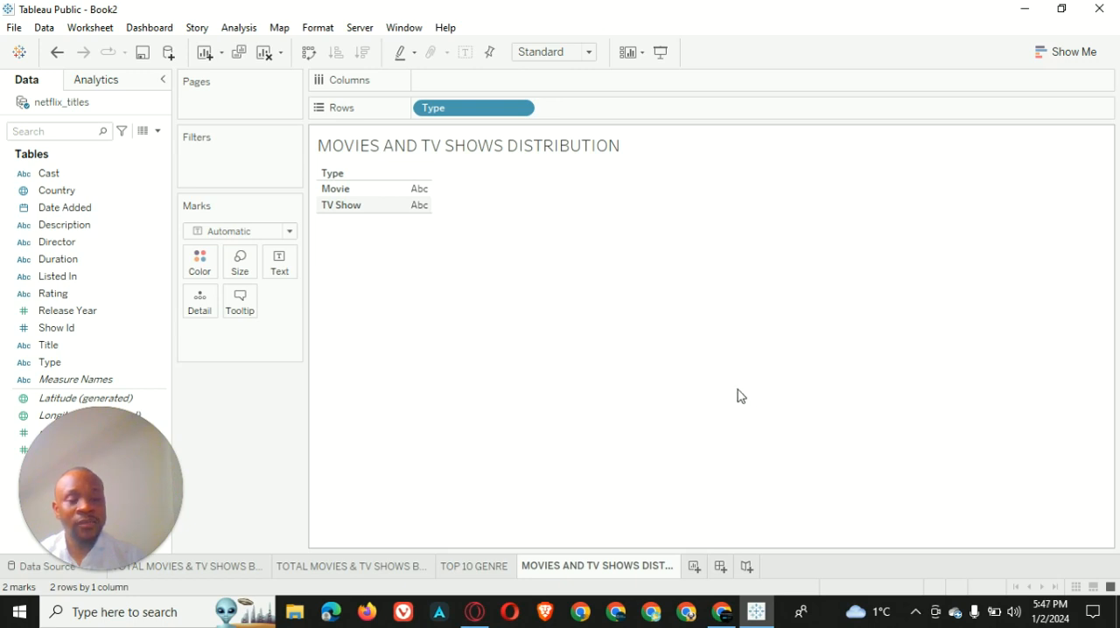
{"action": "left_click_drag", "start_coordinate": [80, 329], "coordinate": [289, 267]}
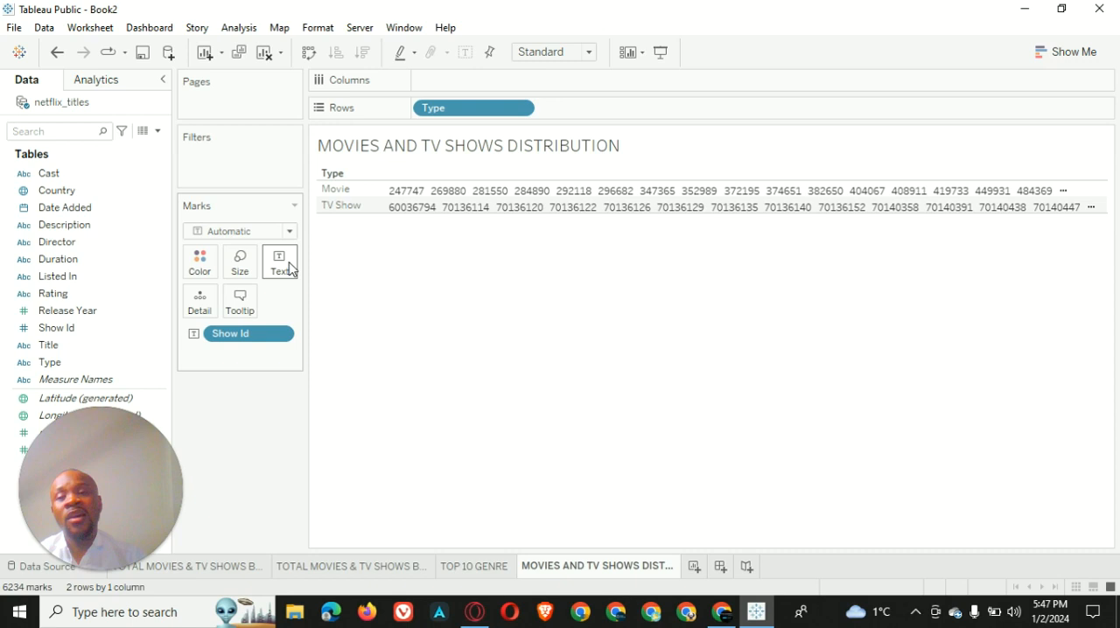
{"action": "right_click", "coordinate": [283, 333]}
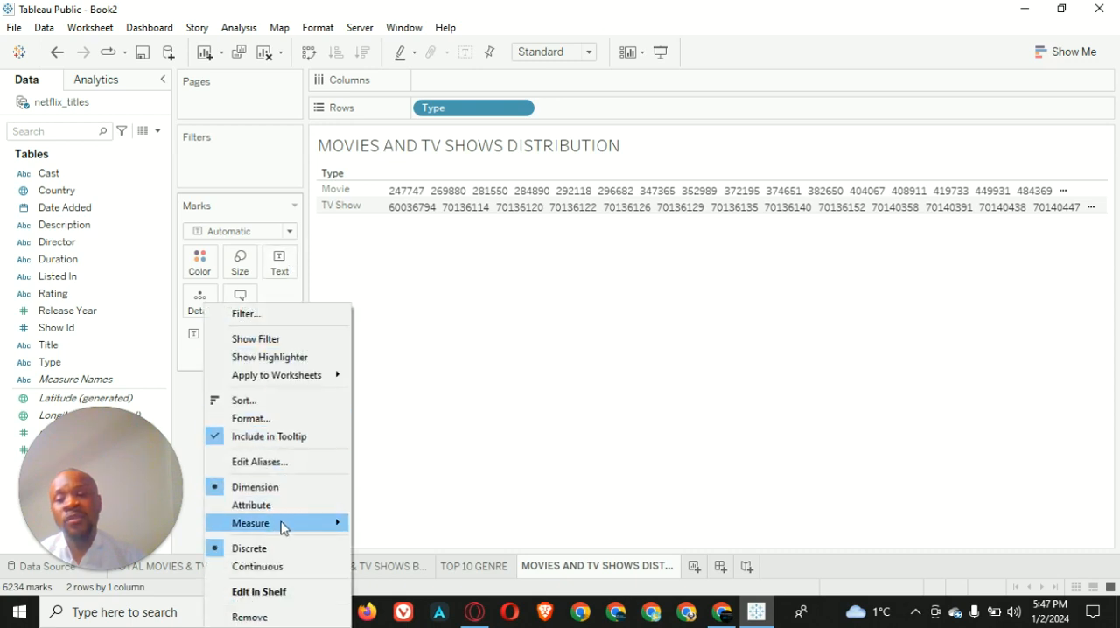
{"action": "mouse_move", "coordinate": [307, 523]}
{"action": "left_click", "coordinate": [437, 484]}
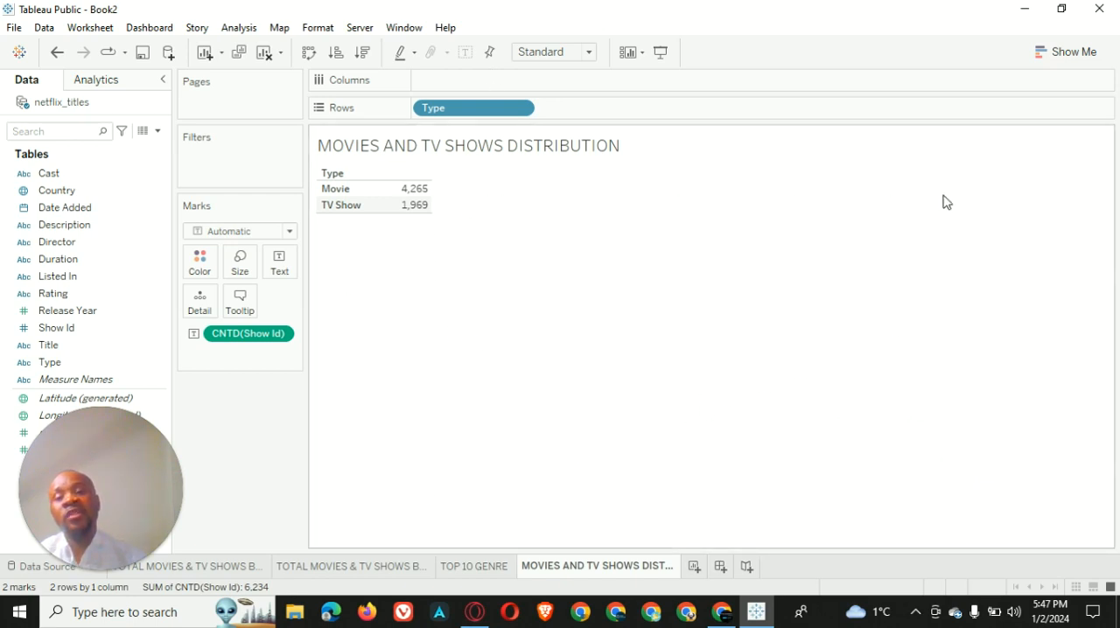
Convert the table to packed bubbles and add copies of the distinct Show Id count to the label and the detail
{"action": "left_click", "coordinate": [1072, 54]}
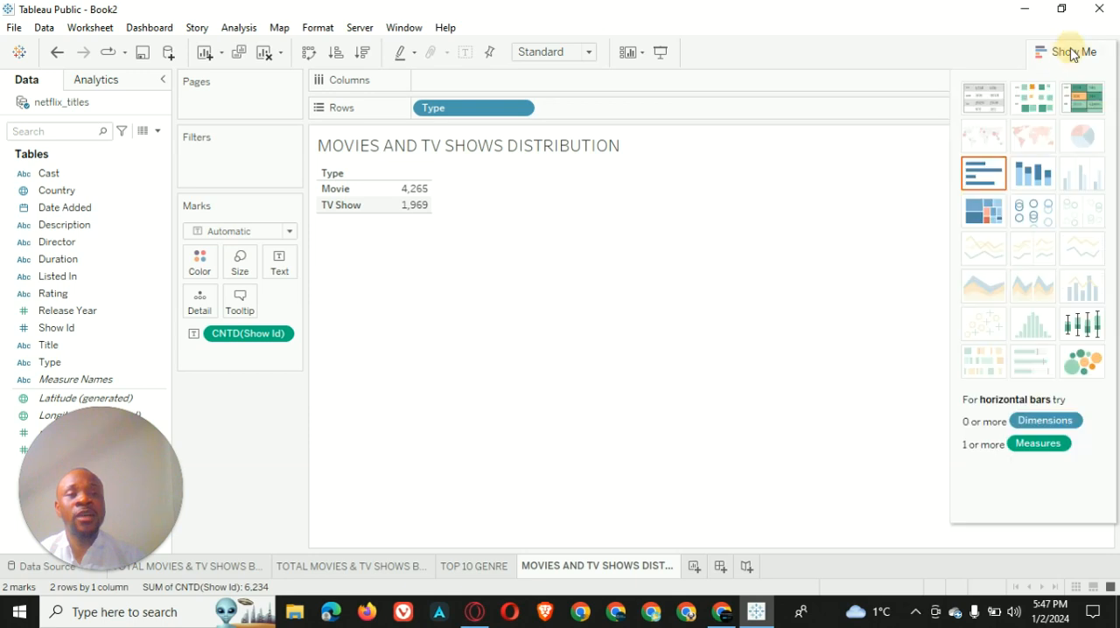
{"action": "left_click", "coordinate": [1083, 361]}
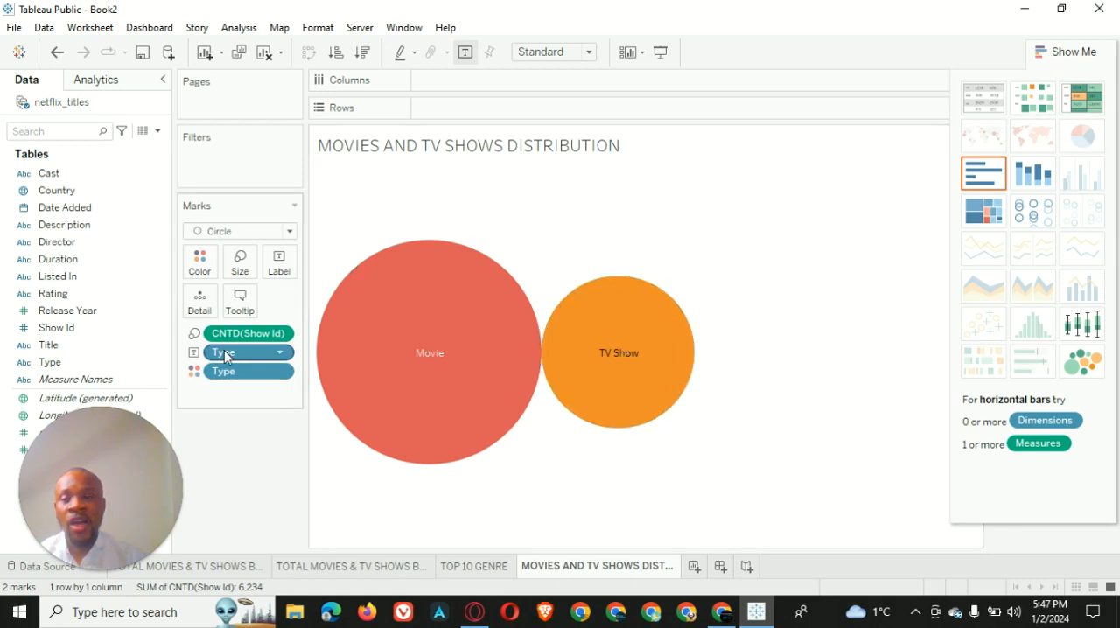
{"action": "left_click_drag", "start_coordinate": [240, 334], "coordinate": [280, 262]}
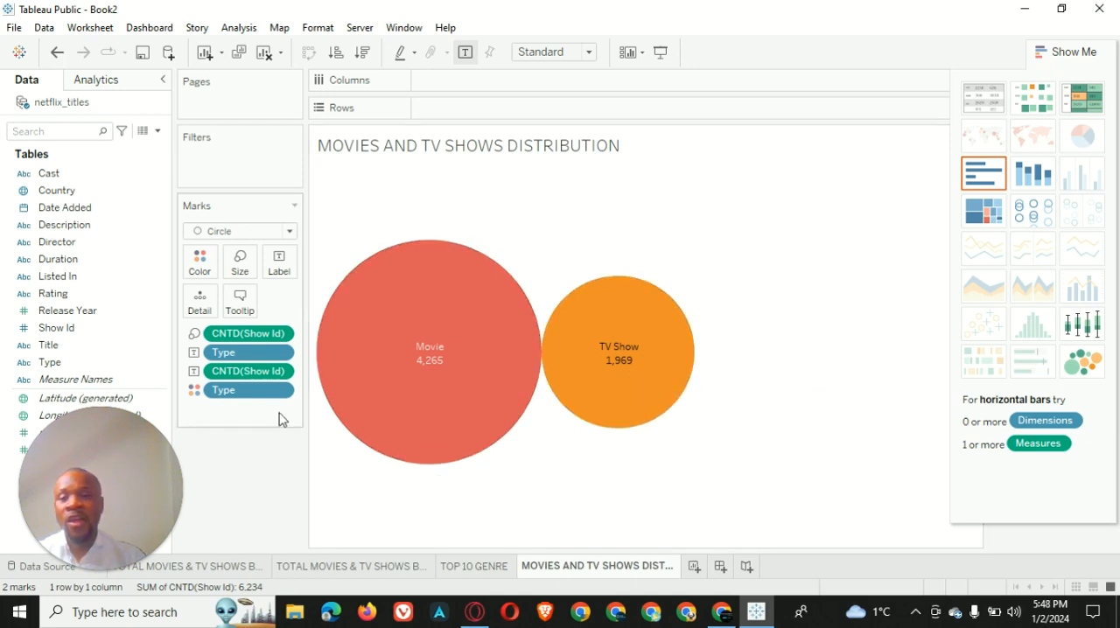
{"action": "left_click_drag", "start_coordinate": [260, 379], "coordinate": [212, 310]}
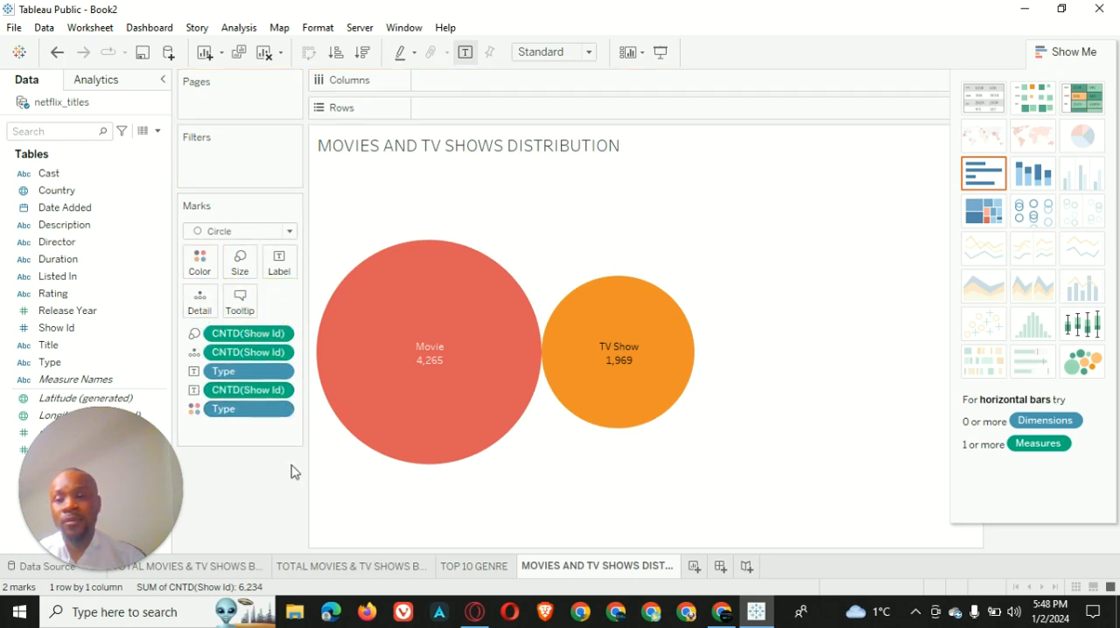
Apply the Percent of Total quick table calculation to the Show Id count used as the bubble label
{"action": "left_click", "coordinate": [281, 392]}
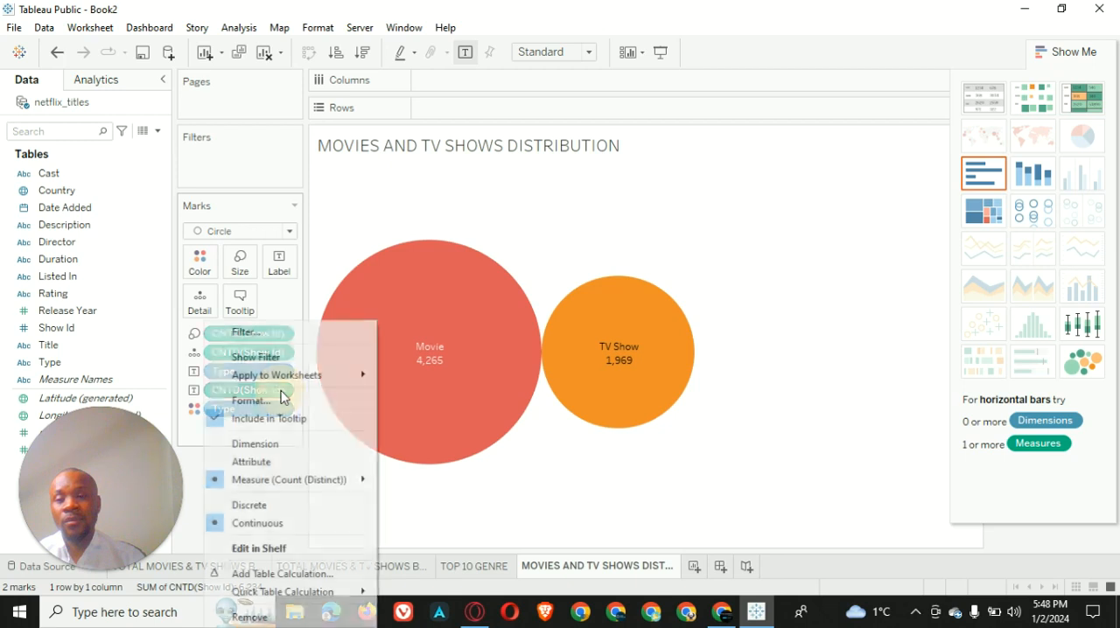
{"action": "mouse_move", "coordinate": [302, 595]}
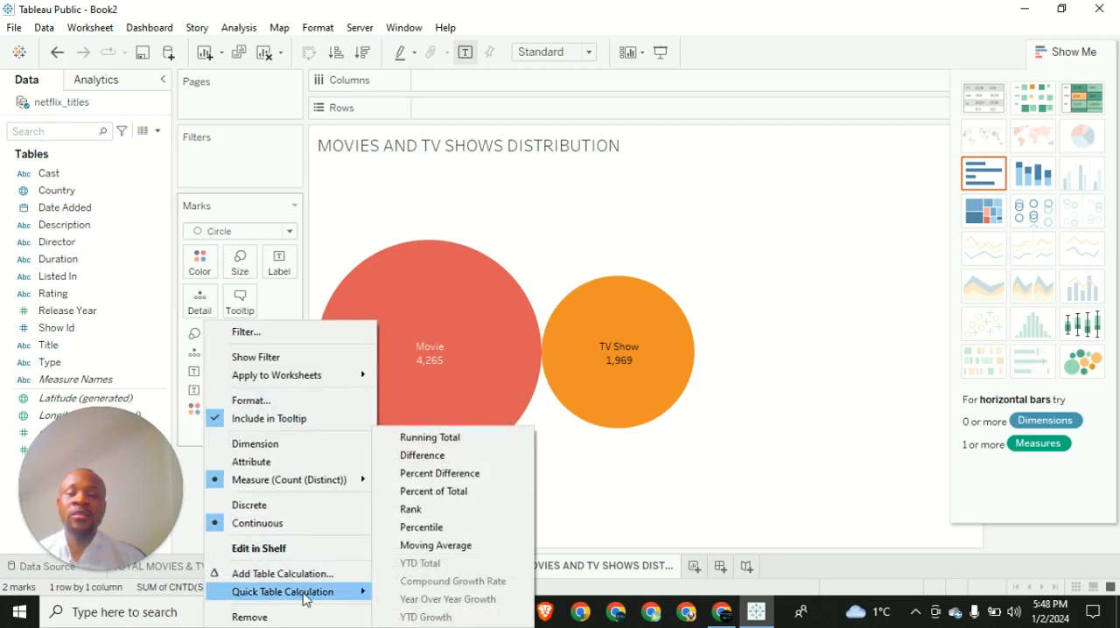
{"action": "left_click", "coordinate": [430, 492]}
{"action": "mouse_move", "coordinate": [440, 387]}
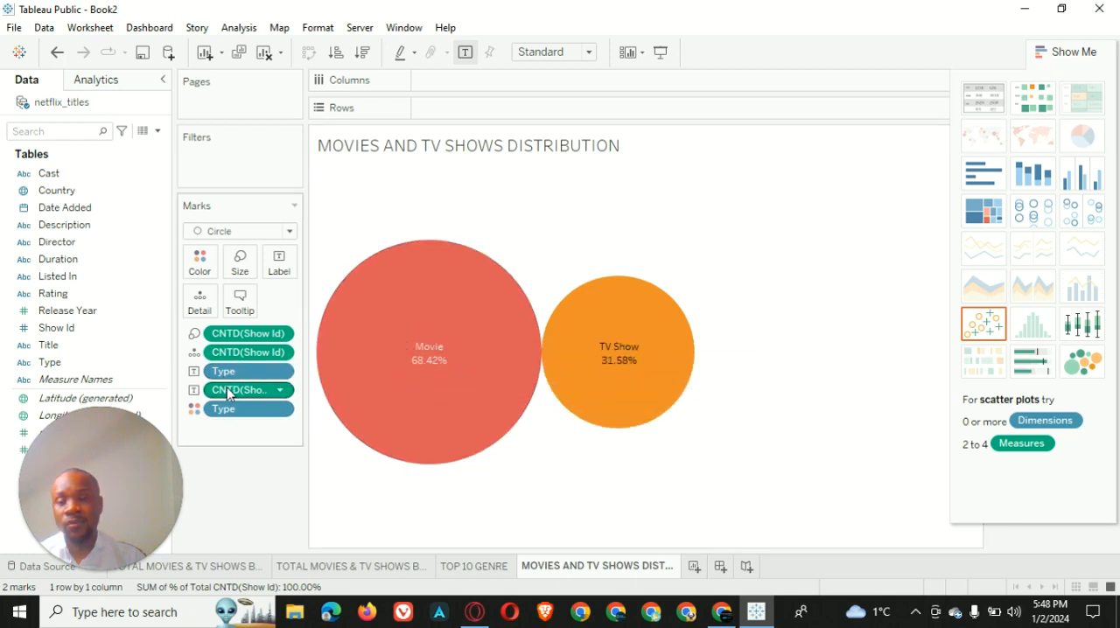
Try switching the Show Id count that sizes the bubbles to a label, and undo the change
{"action": "left_click", "coordinate": [193, 391]}
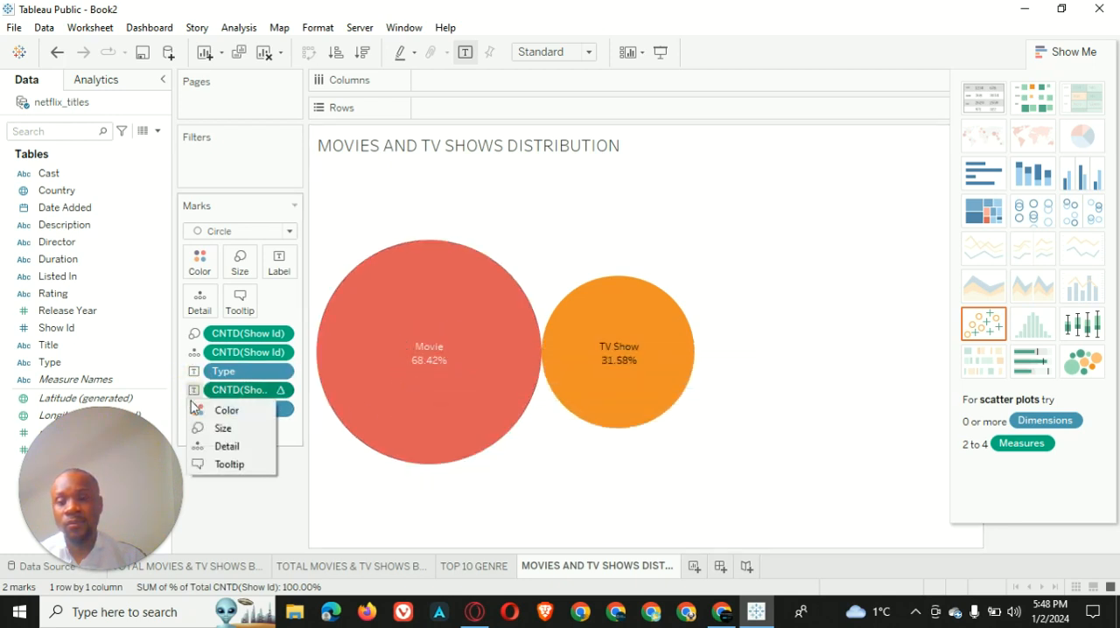
{"action": "left_click", "coordinate": [194, 373]}
{"action": "left_click", "coordinate": [194, 373]}
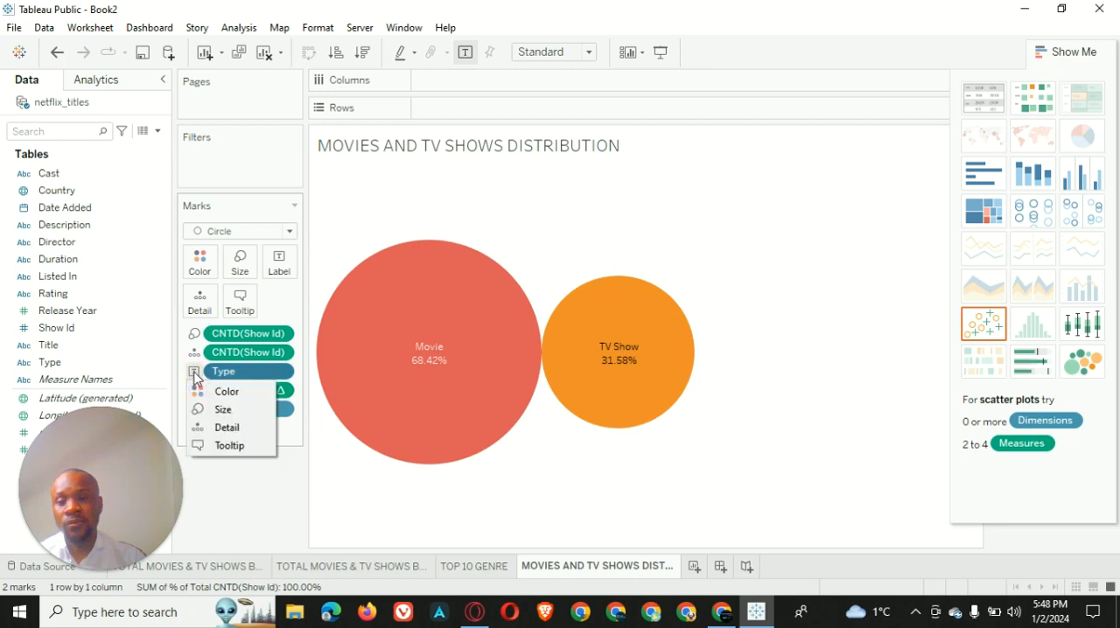
{"action": "left_click", "coordinate": [195, 340]}
{"action": "left_click", "coordinate": [226, 372]}
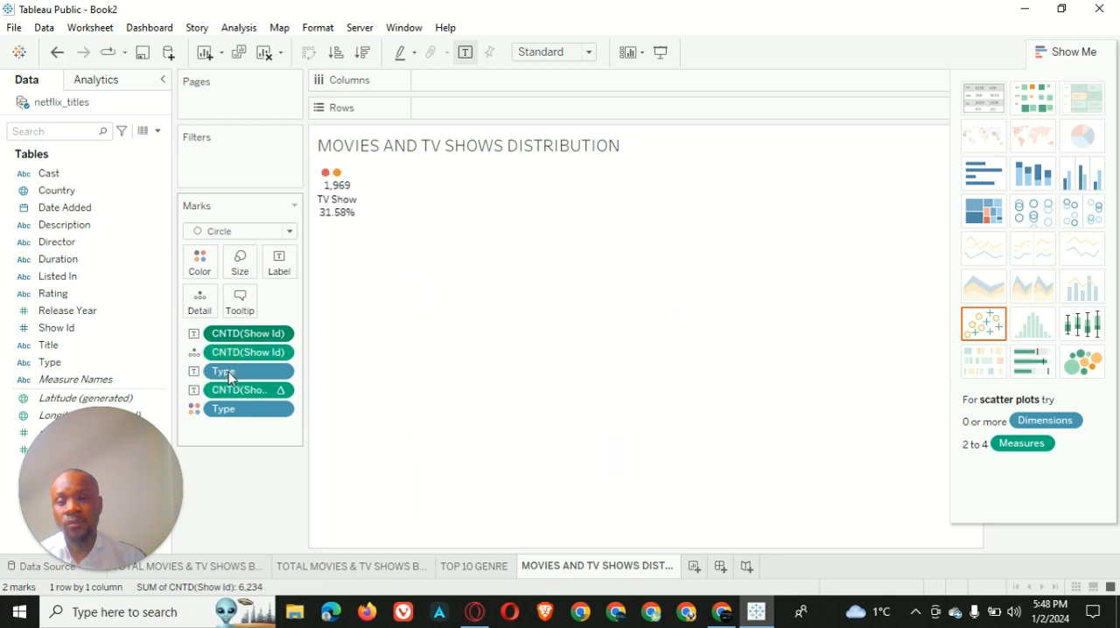
{"action": "left_click", "coordinate": [57, 51]}
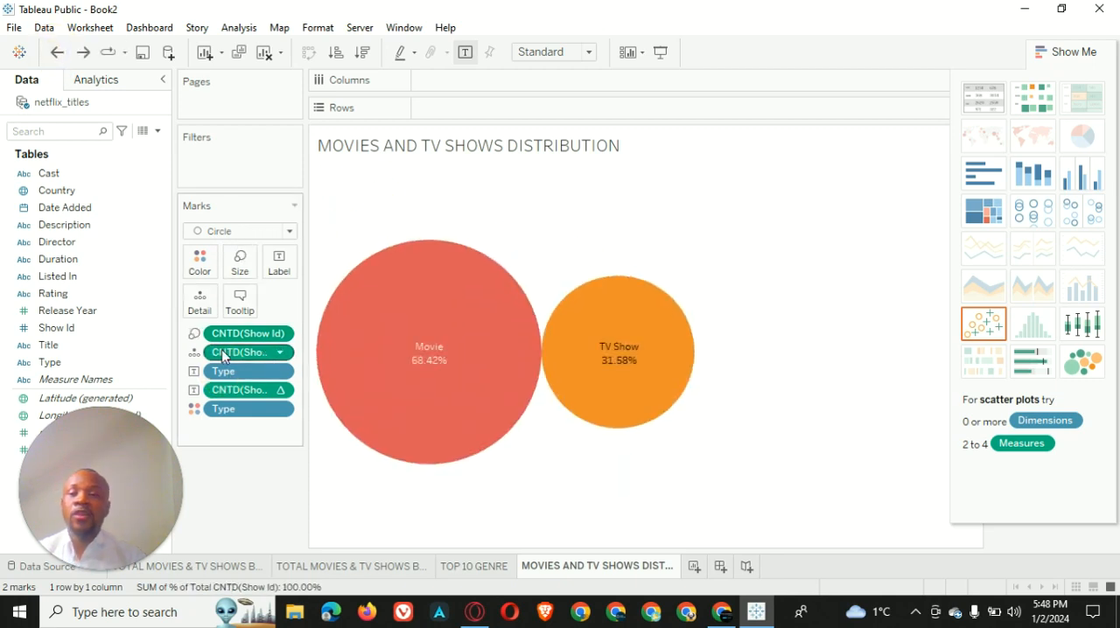
Change the Show Id count used as detail to a label on the bubbles
{"action": "left_click", "coordinate": [194, 353]}
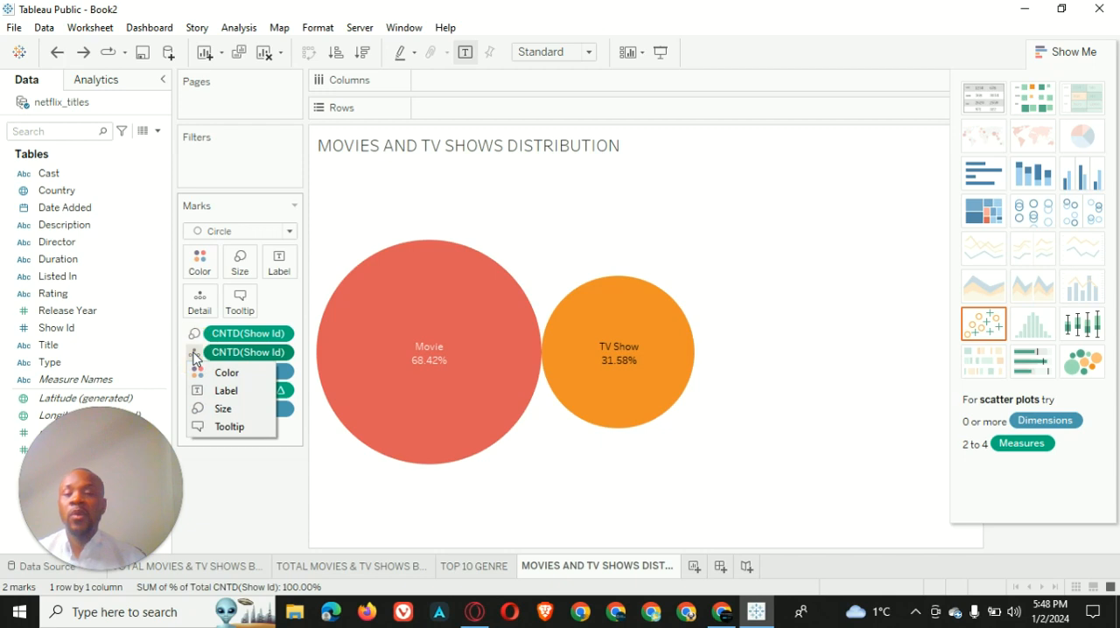
{"action": "left_click", "coordinate": [225, 392]}
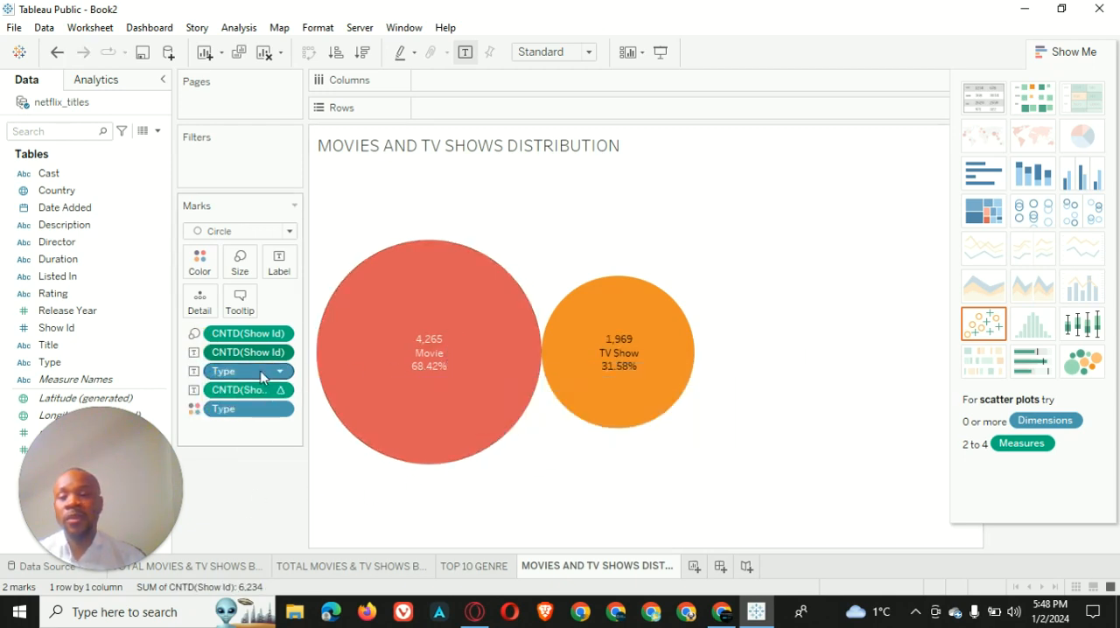
{"action": "left_click_drag", "start_coordinate": [238, 350], "coordinate": [232, 321]}
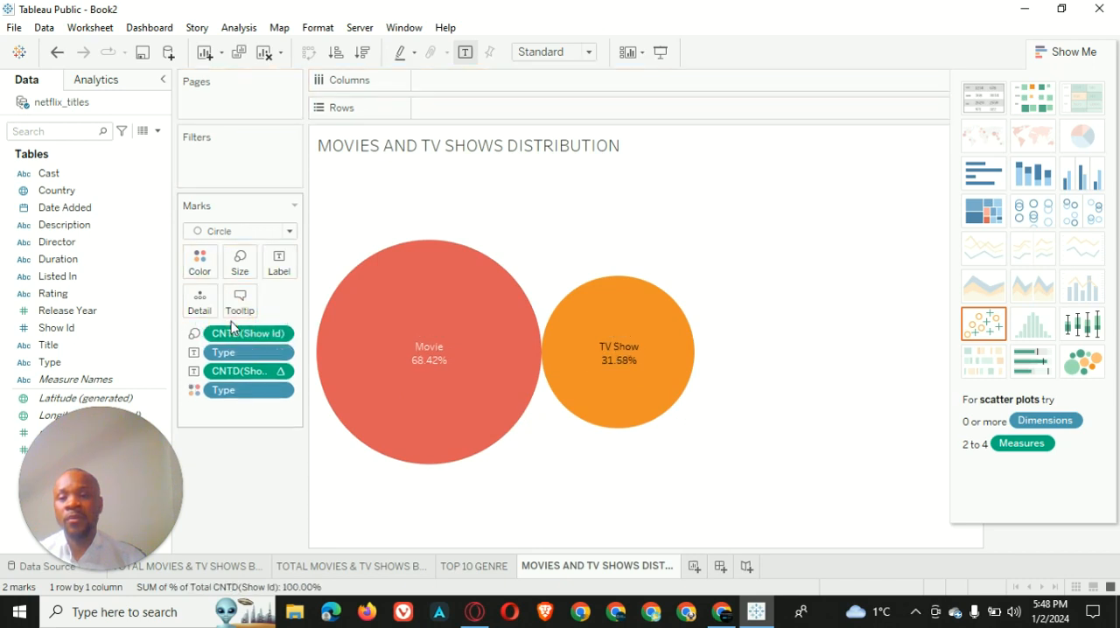
{"action": "left_click", "coordinate": [57, 52]}
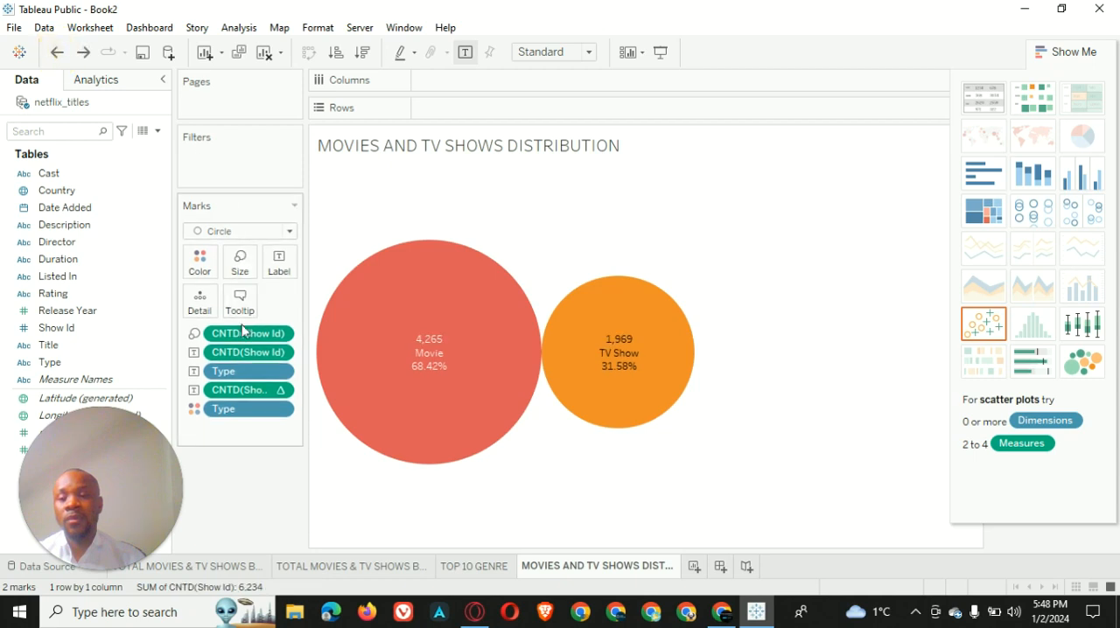
{"action": "left_click_drag", "start_coordinate": [231, 332], "coordinate": [228, 357]}
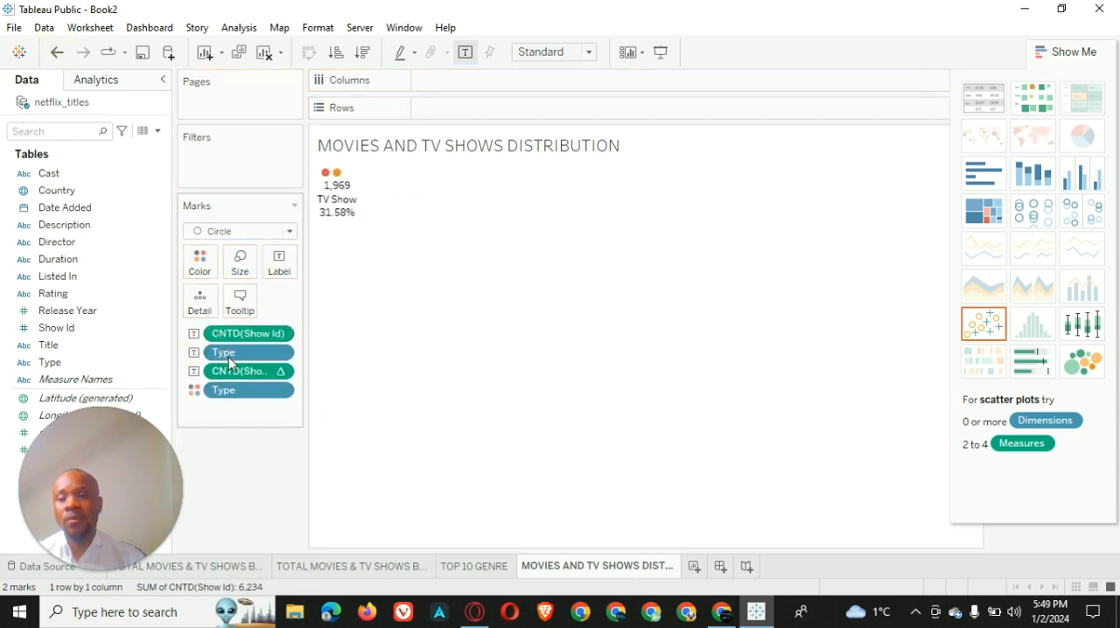
{"action": "left_click", "coordinate": [57, 53]}
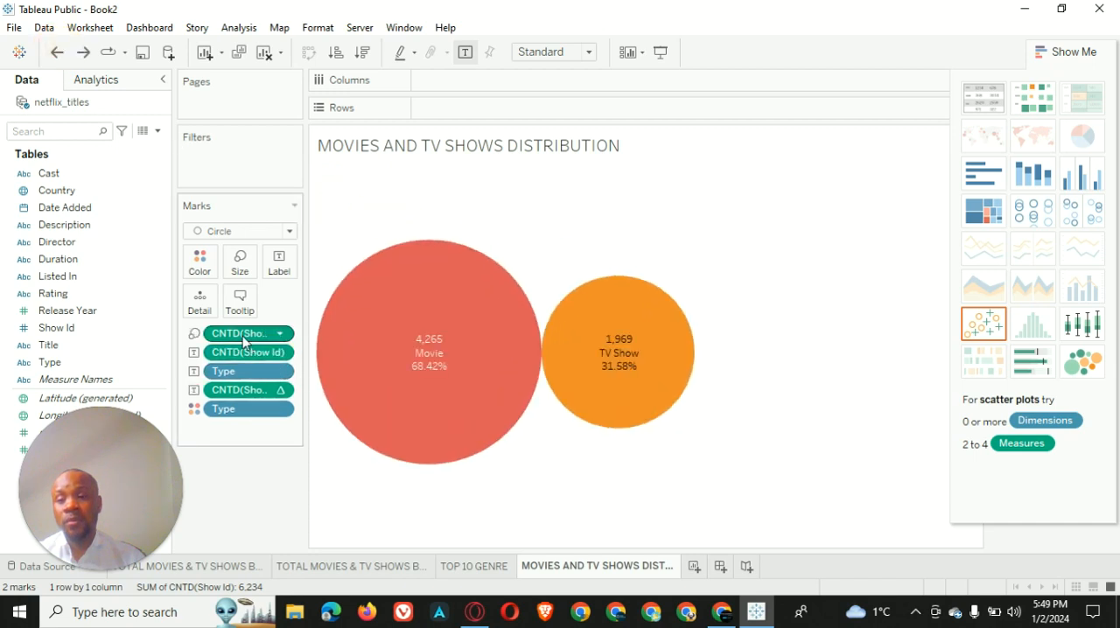
Reorder the mark fields so the bubble labels list the Type first, the percent of total second and the Show Id count last
{"action": "left_click_drag", "start_coordinate": [241, 333], "coordinate": [246, 438]}
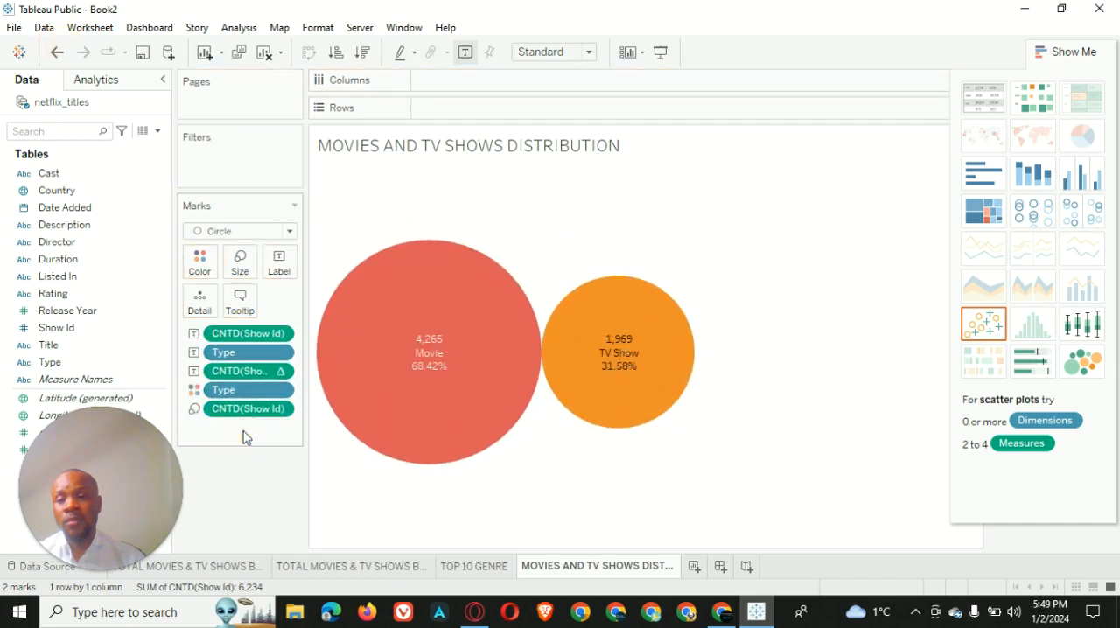
{"action": "left_click_drag", "start_coordinate": [236, 370], "coordinate": [241, 429]}
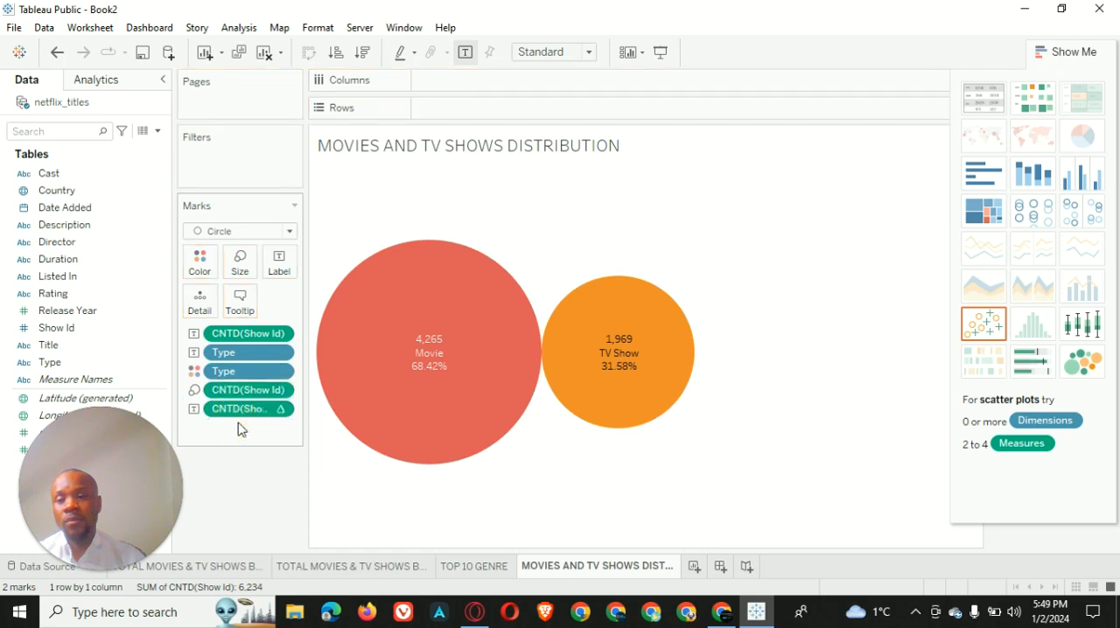
{"action": "left_click_drag", "start_coordinate": [245, 334], "coordinate": [245, 430]}
{"action": "mouse_move", "coordinate": [492, 426]}
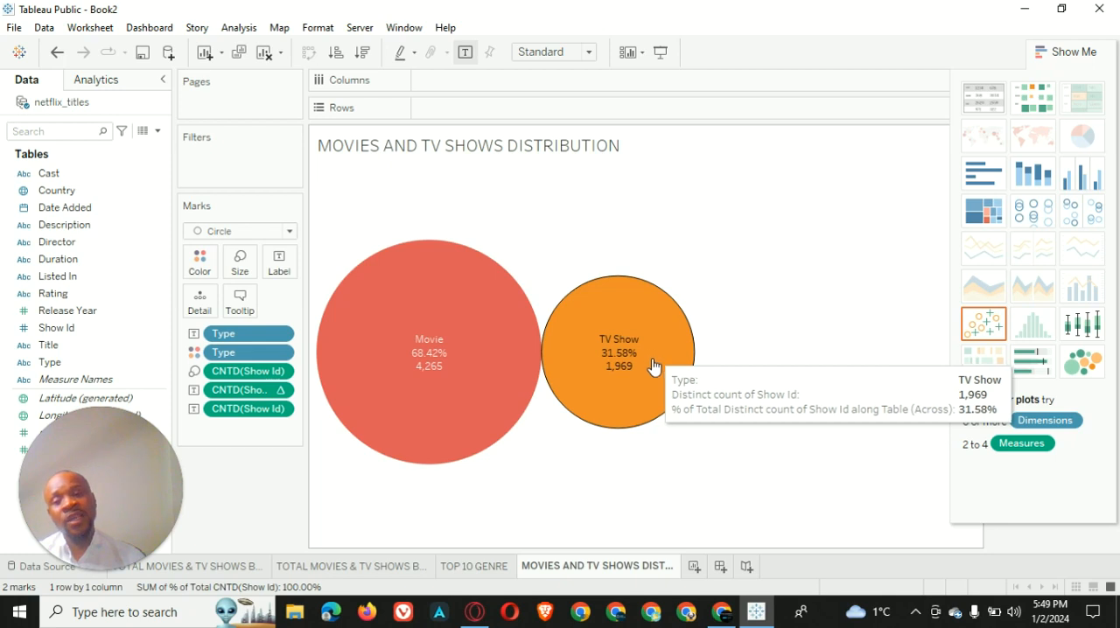
Open the worksheet title for editing and set its whole text to size 11 and bold
{"action": "right_click", "coordinate": [712, 253]}
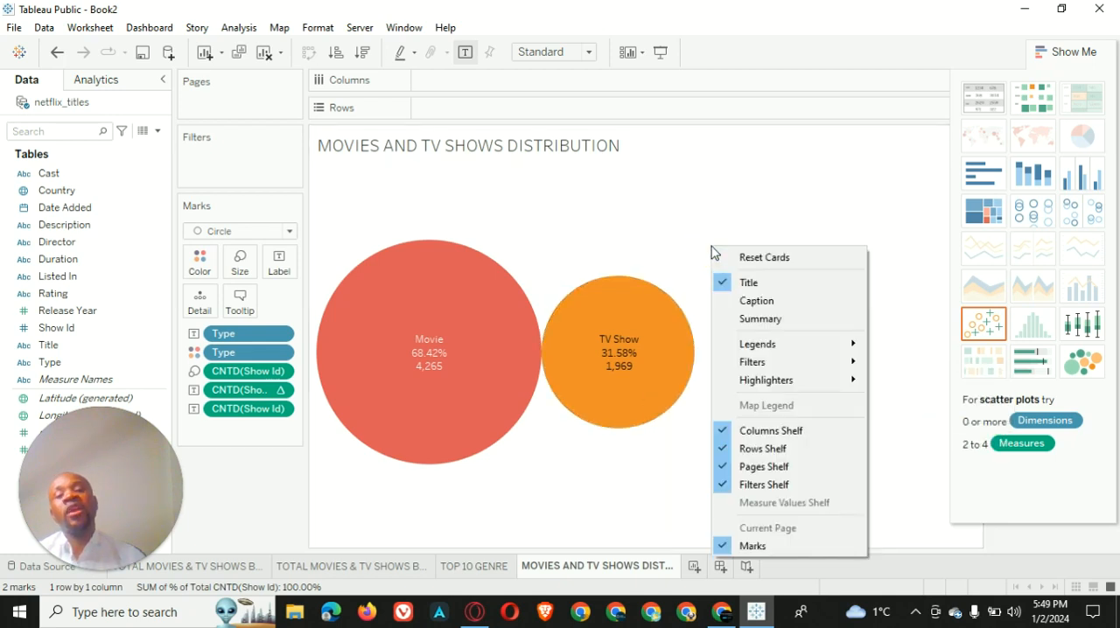
{"action": "left_click", "coordinate": [668, 154]}
{"action": "right_click", "coordinate": [672, 154]}
{"action": "left_click", "coordinate": [707, 170]}
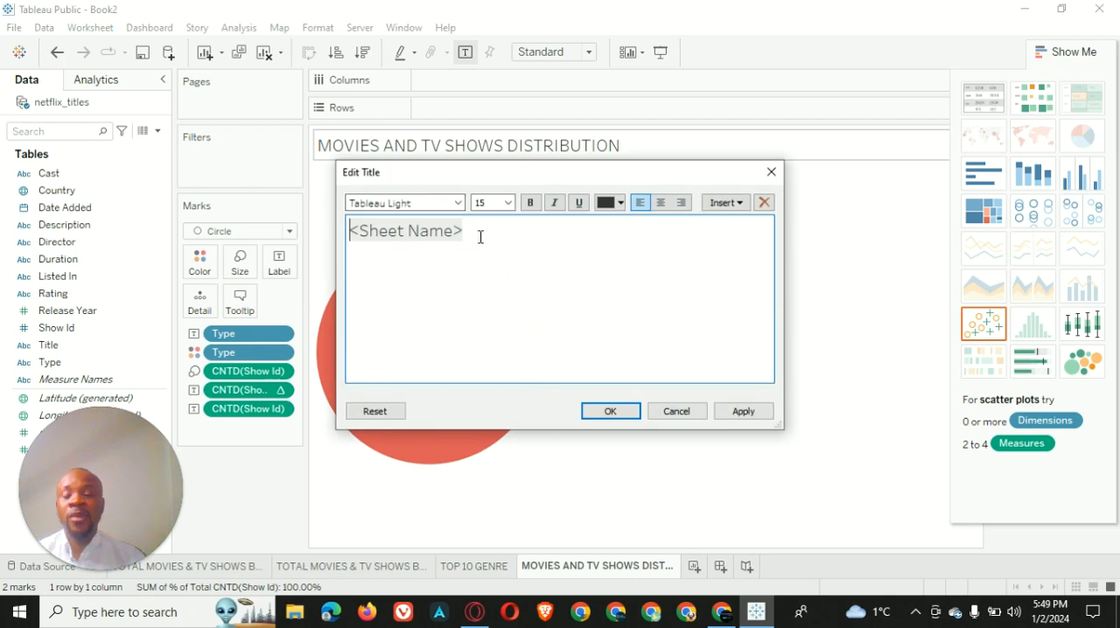
{"action": "key", "text": "ctrl+a"}
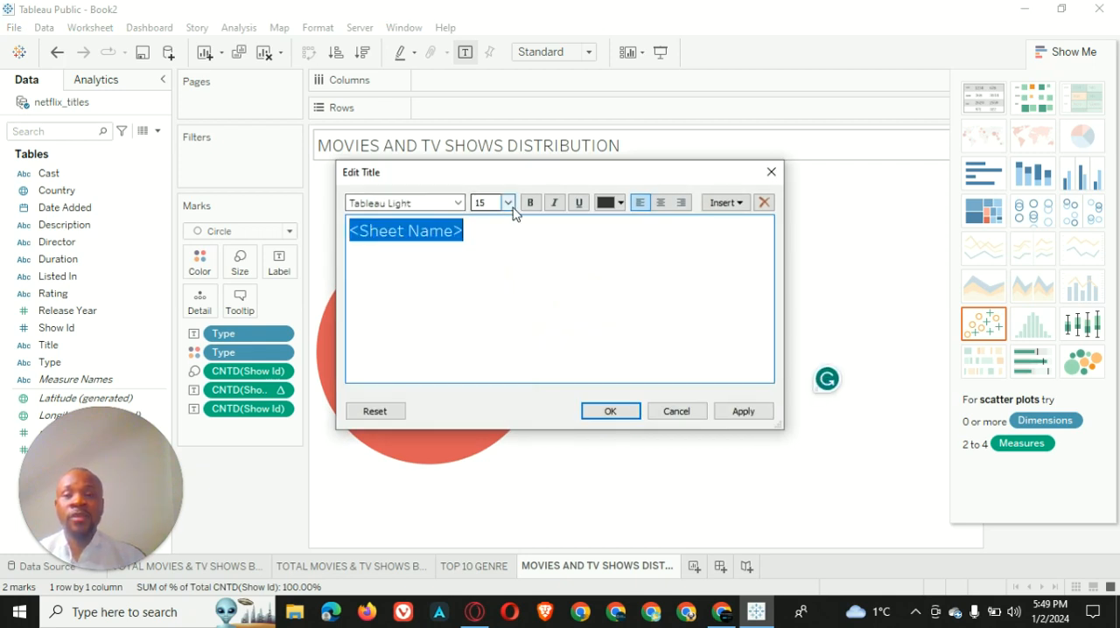
{"action": "left_click", "coordinate": [508, 202]}
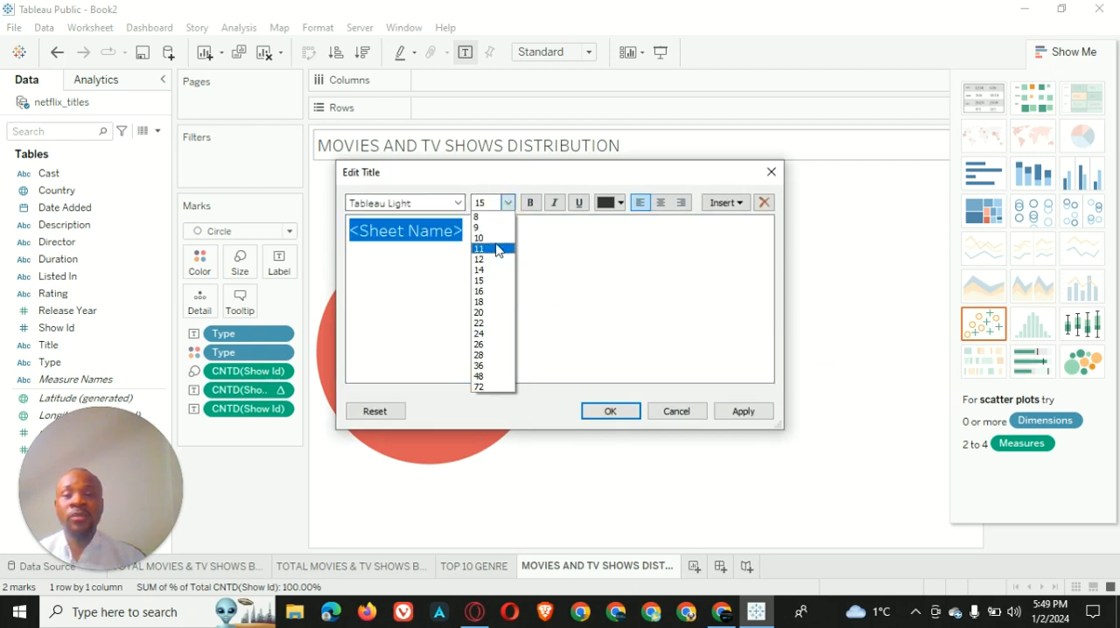
{"action": "left_click", "coordinate": [497, 250]}
{"action": "left_click", "coordinate": [531, 202]}
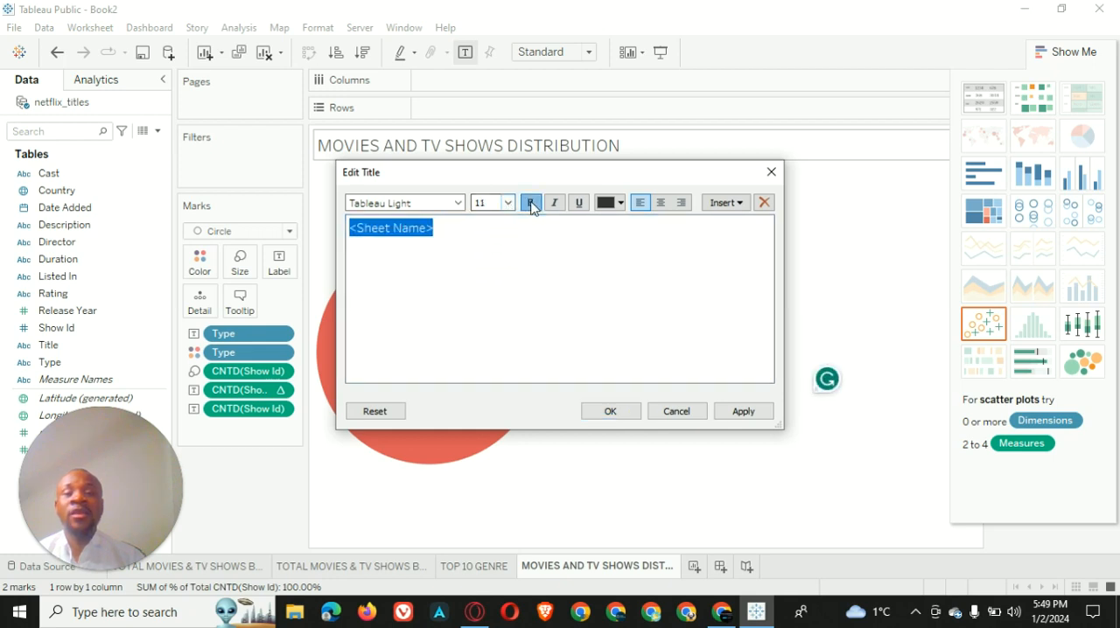
Color the title text red, center it and apply the title changes
{"action": "left_click", "coordinate": [601, 206]}
{"action": "left_click", "coordinate": [602, 297]}
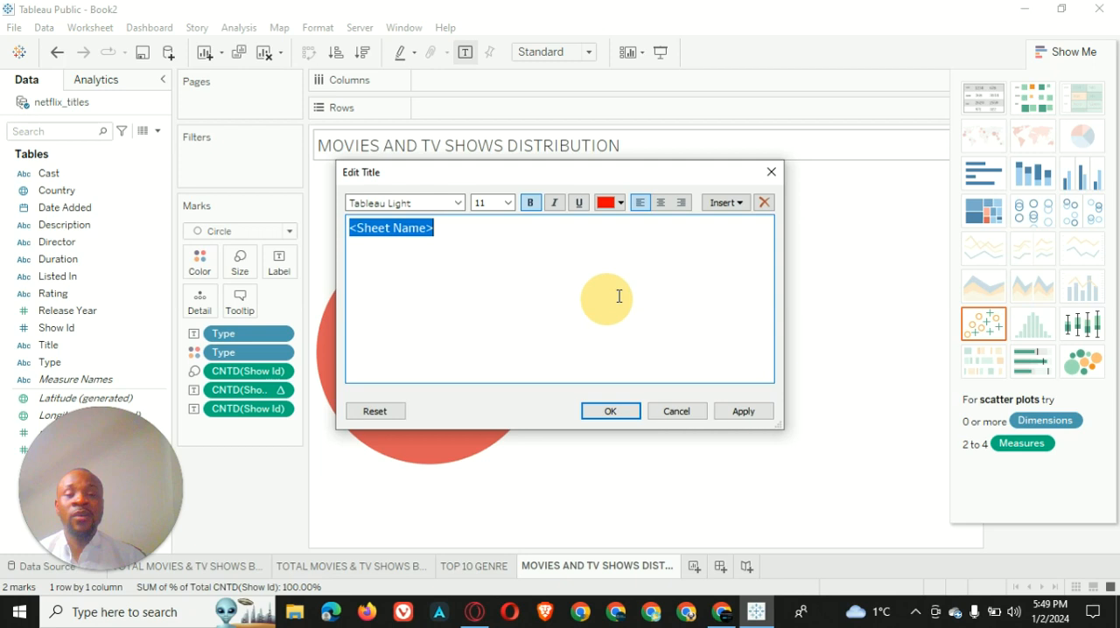
{"action": "left_click", "coordinate": [663, 204]}
{"action": "left_click", "coordinate": [746, 413]}
{"action": "left_click", "coordinate": [610, 412]}
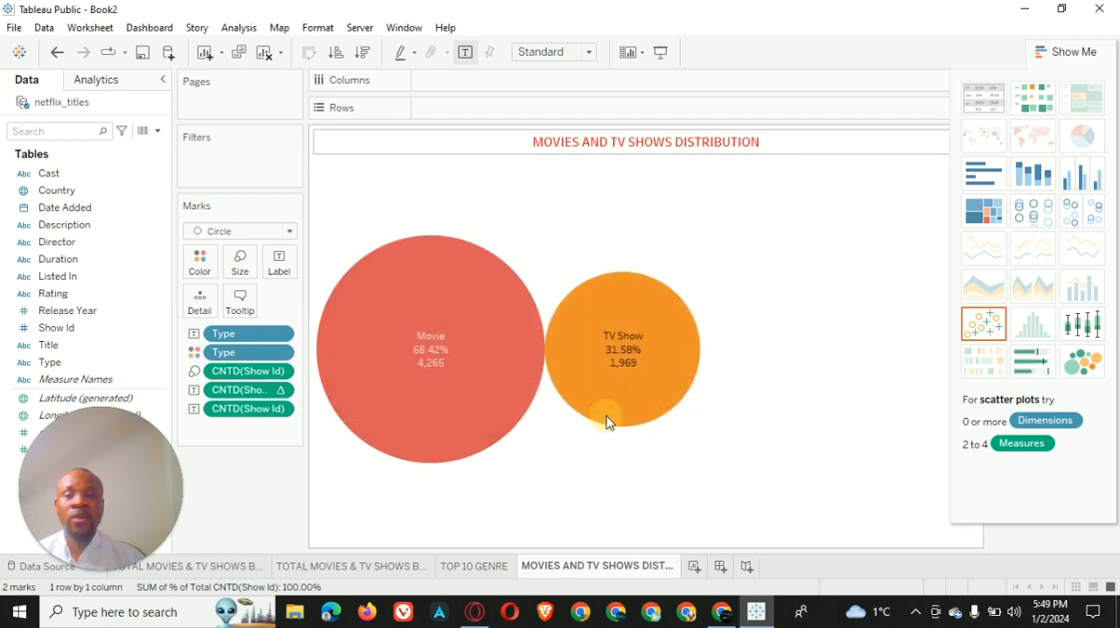
Give the worksheet title a black shading
{"action": "right_click", "coordinate": [509, 143]}
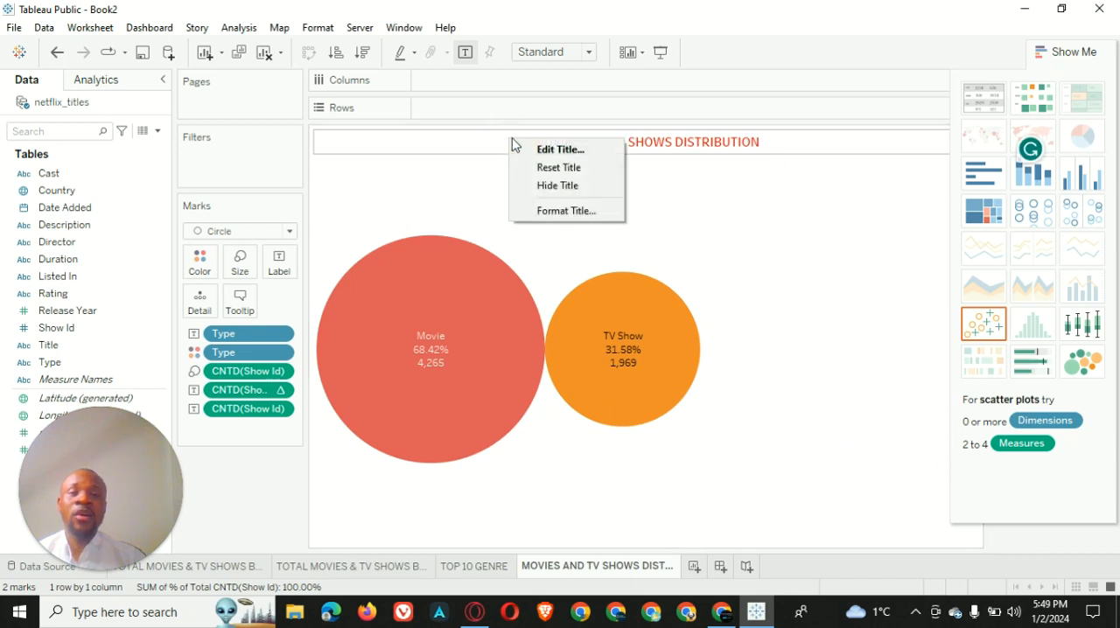
{"action": "left_click", "coordinate": [778, 143]}
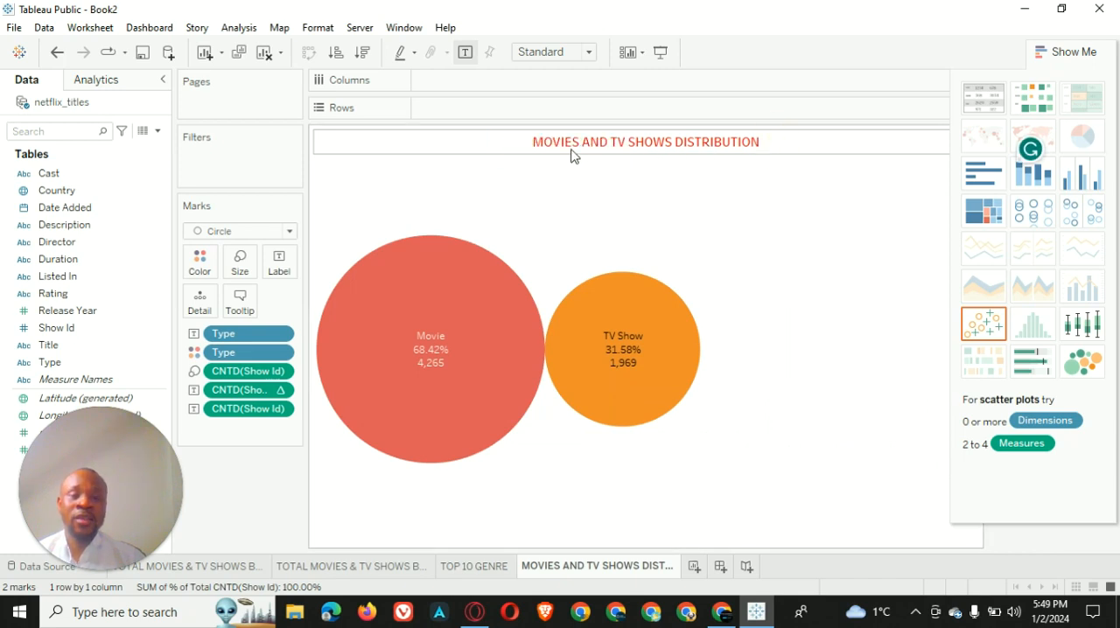
{"action": "right_click", "coordinate": [640, 146]}
{"action": "left_click", "coordinate": [691, 210]}
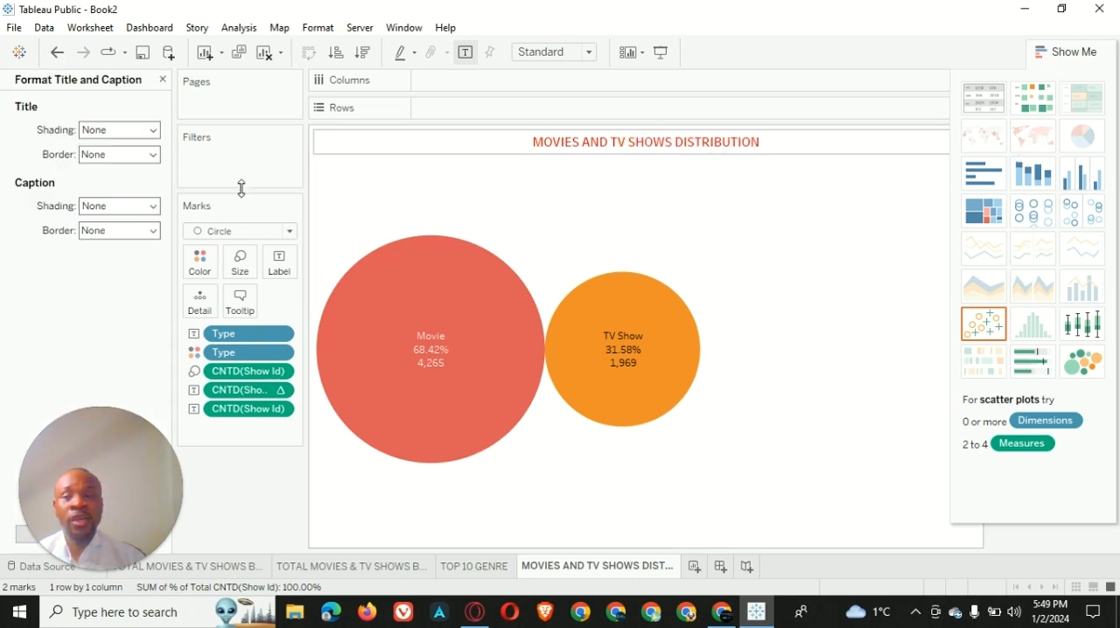
{"action": "left_click", "coordinate": [151, 131]}
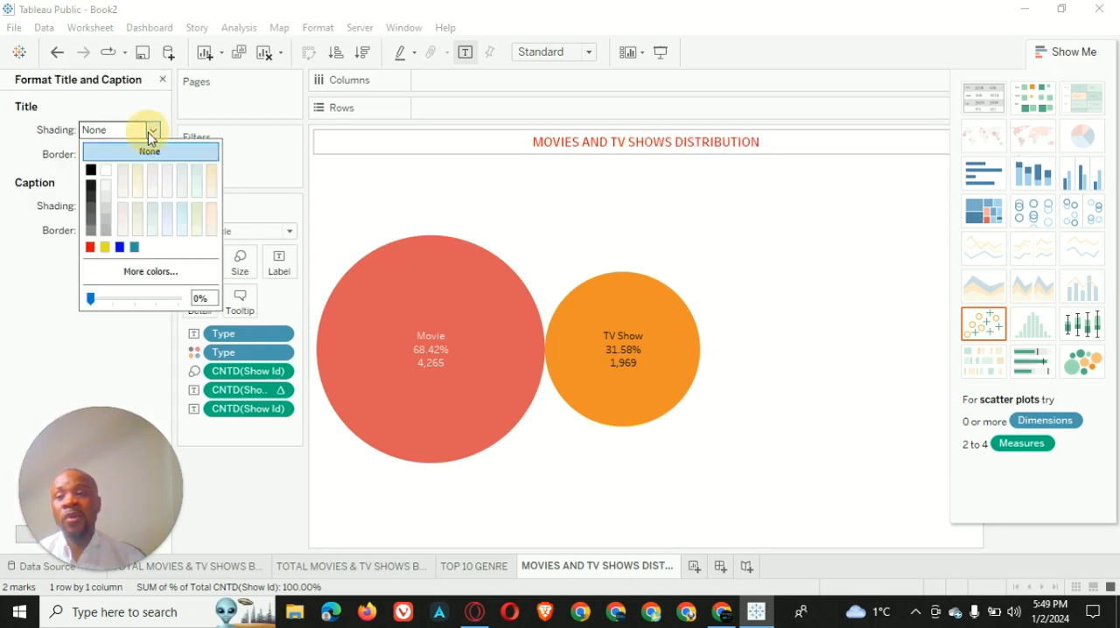
{"action": "left_click", "coordinate": [89, 172]}
{"action": "left_click", "coordinate": [756, 226]}
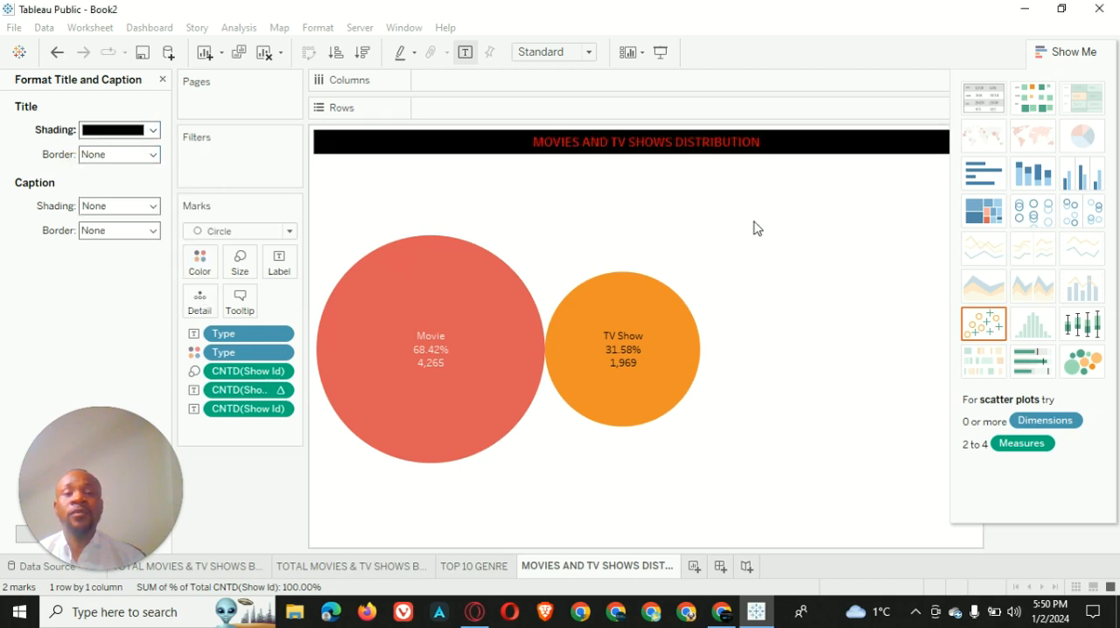
Open the format settings for the bubble chart view
{"action": "right_click", "coordinate": [615, 227]}
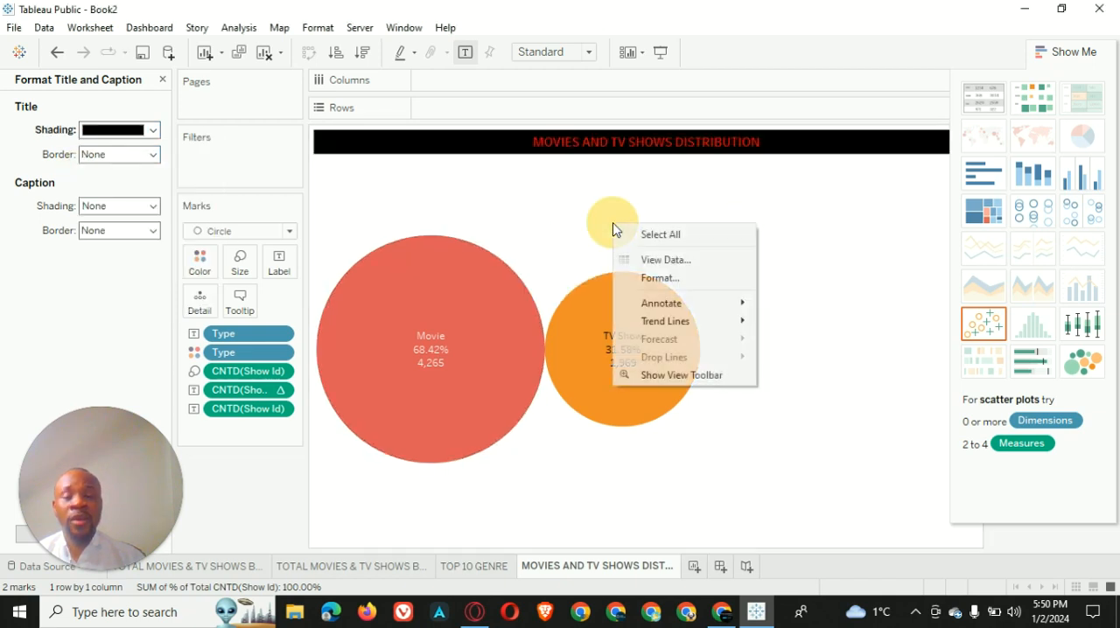
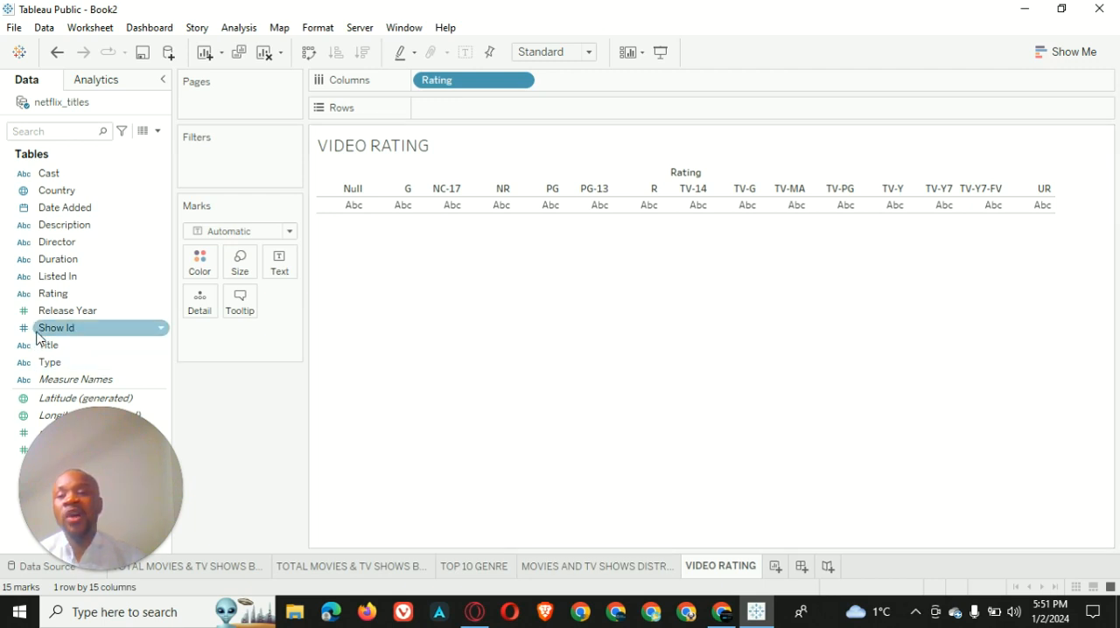
Plot Show Id in rows against Rating with all members added, aggregate it as Count (Distinct), and sort the ratings in descending order
{"action": "left_click_drag", "start_coordinate": [52, 328], "coordinate": [452, 116]}
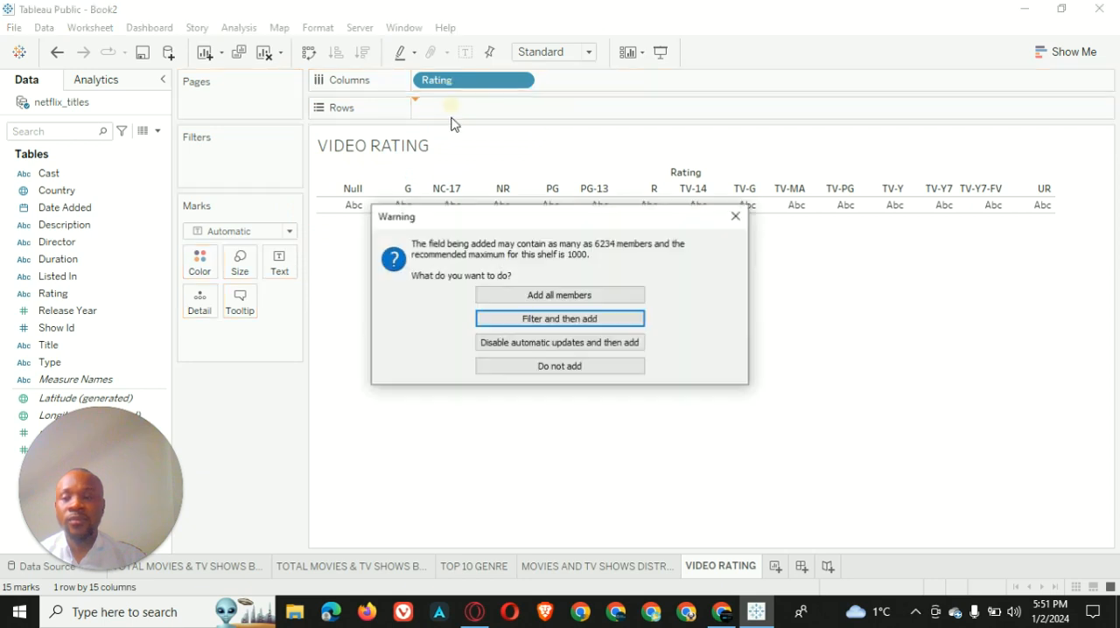
{"action": "left_click", "coordinate": [555, 295]}
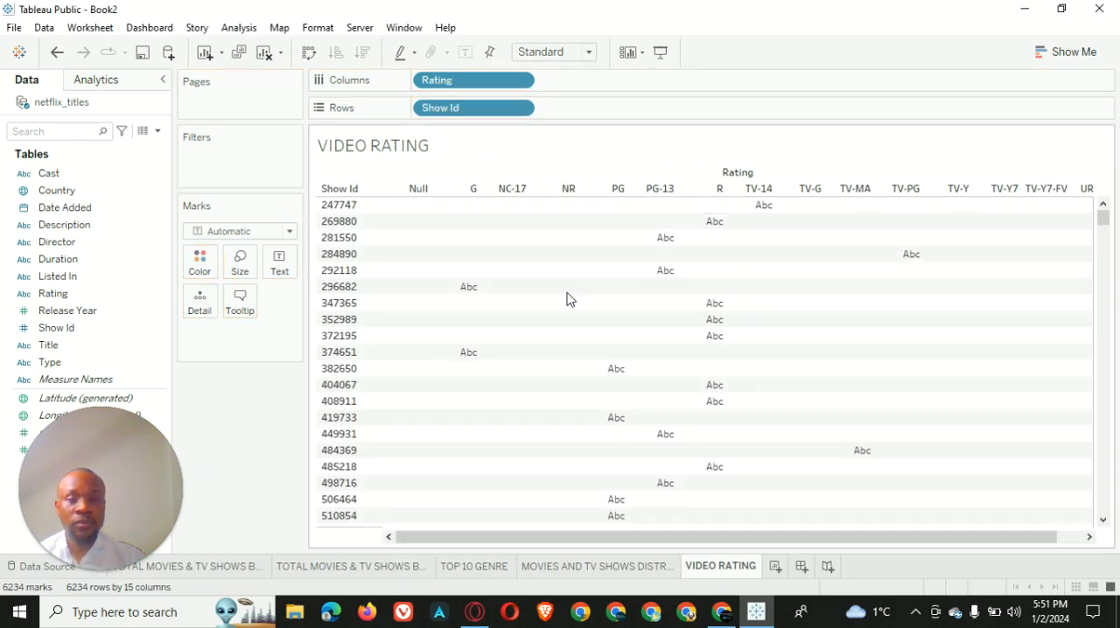
{"action": "left_click", "coordinate": [519, 109]}
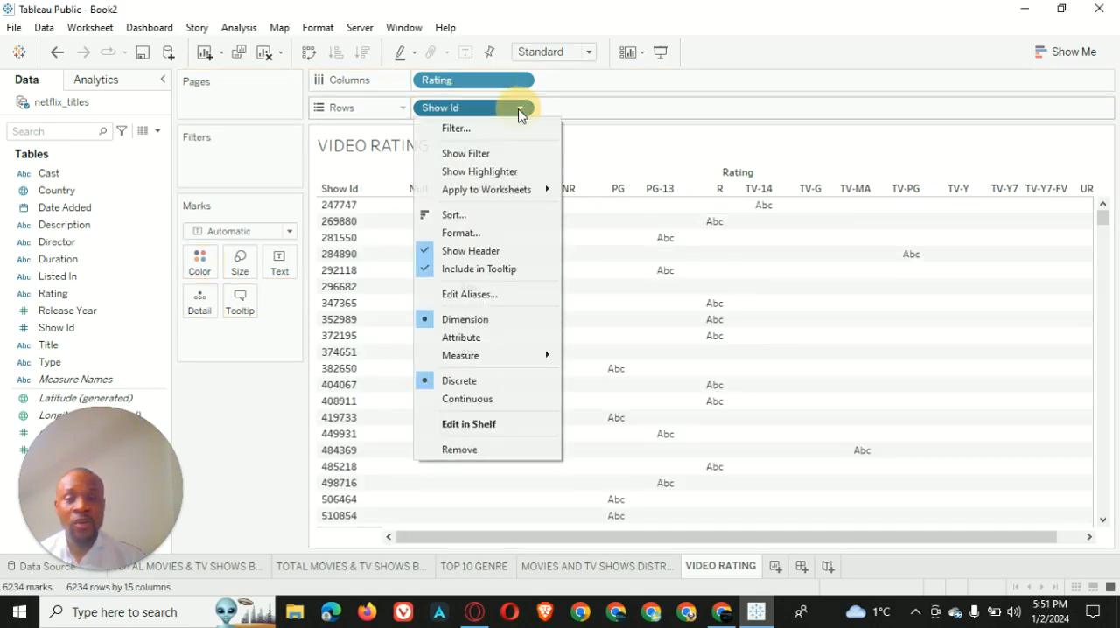
{"action": "mouse_move", "coordinate": [503, 356]}
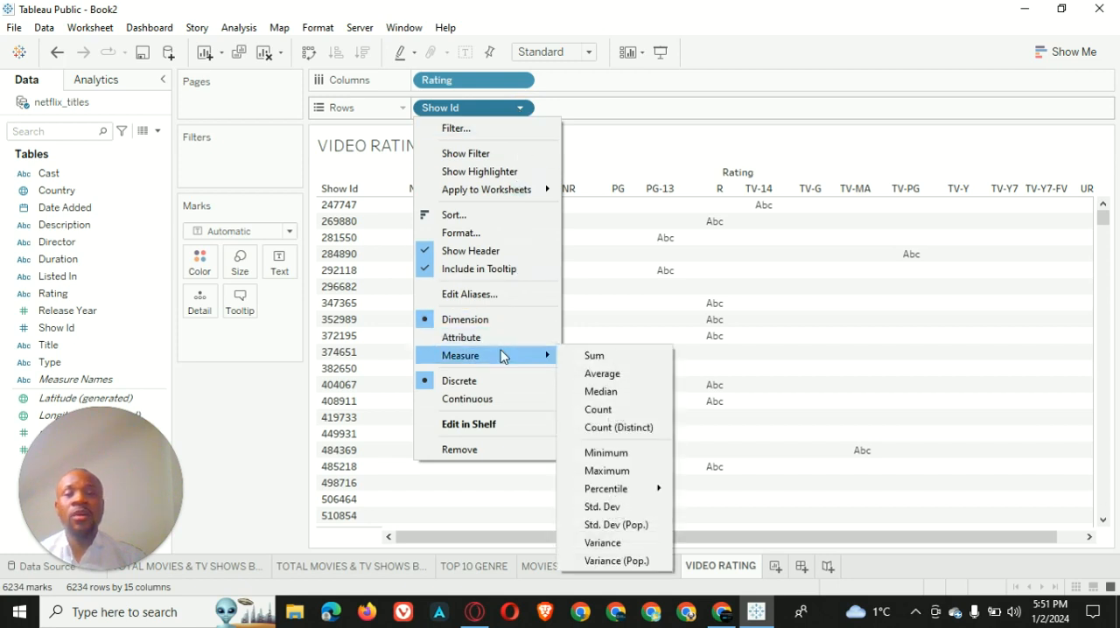
{"action": "left_click", "coordinate": [623, 428]}
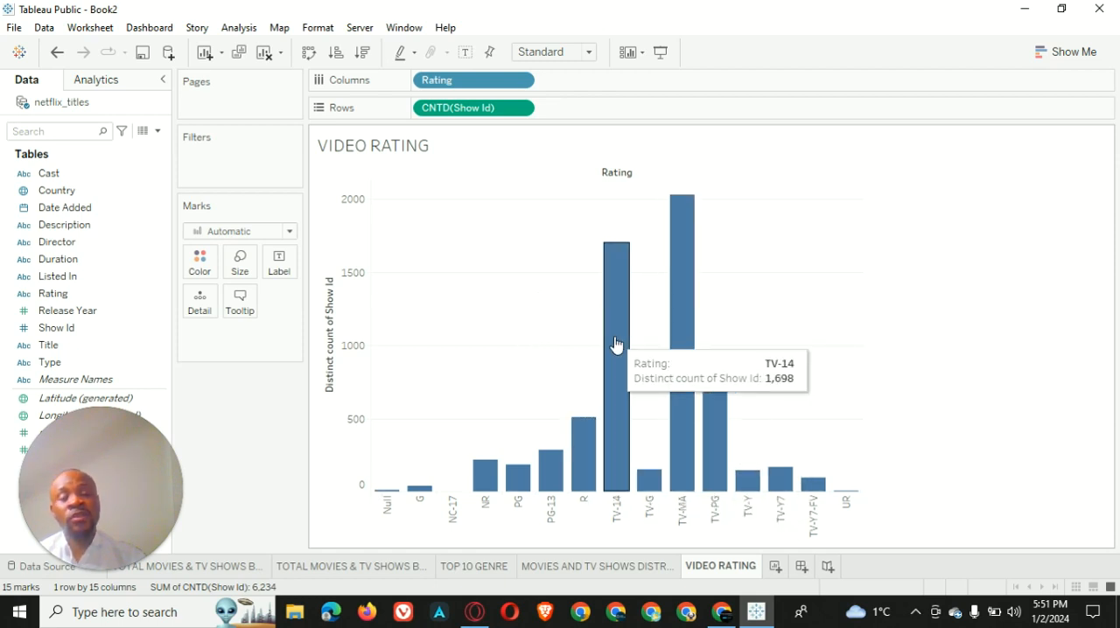
{"action": "left_click", "coordinate": [363, 52]}
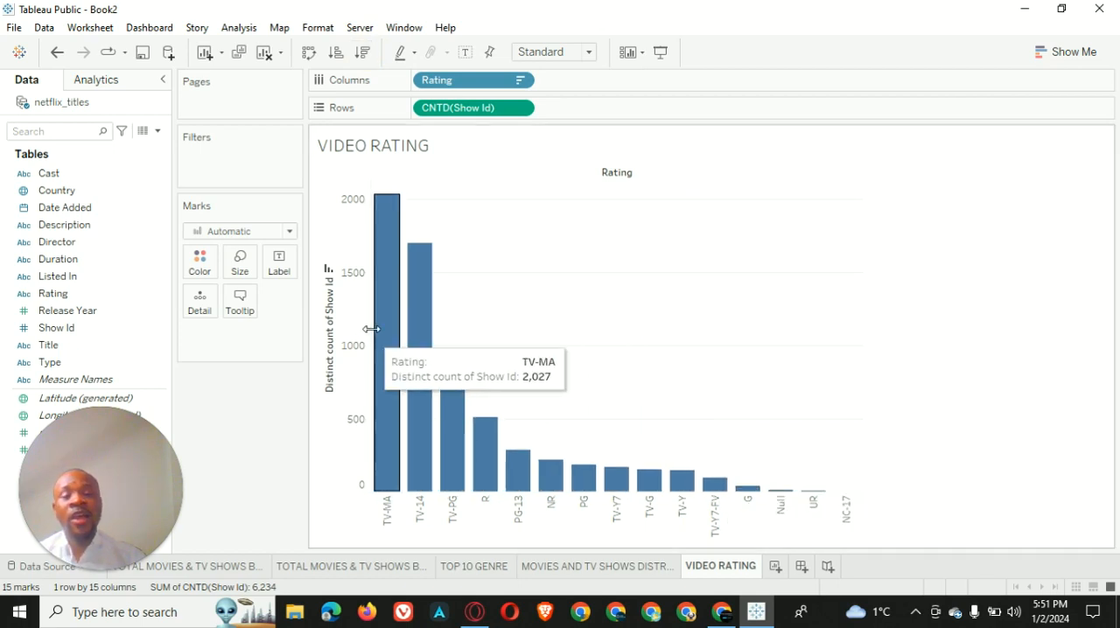
Remove the title of the Distinct count of Show Id axis and hide the field labels for columns
{"action": "left_click", "coordinate": [329, 307]}
{"action": "right_click", "coordinate": [330, 308]}
{"action": "key", "text": "Escape"}
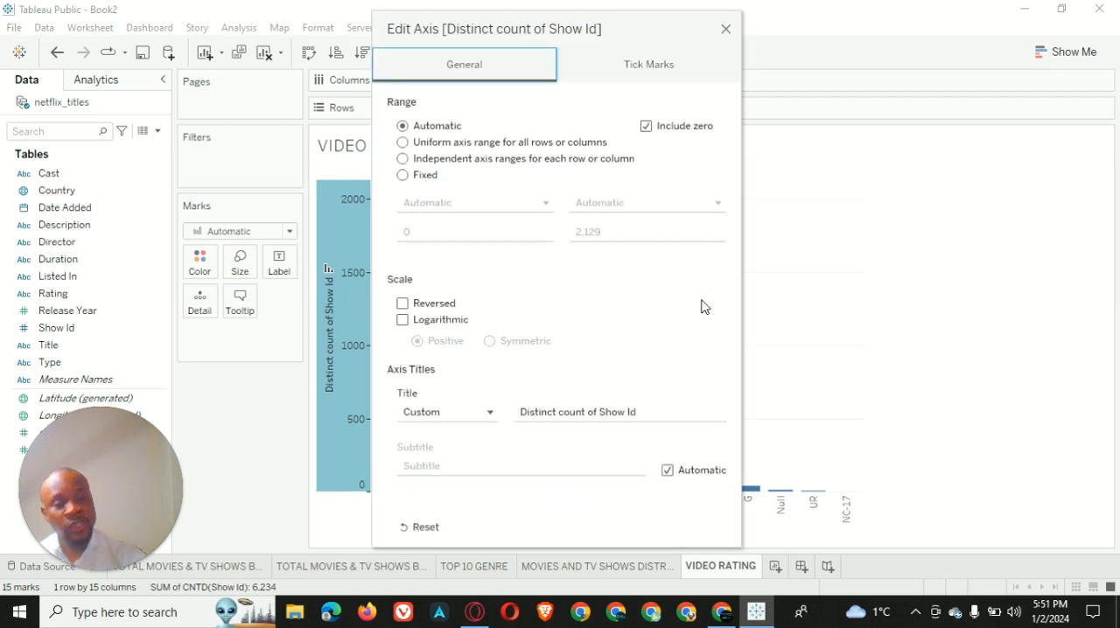
{"action": "left_click", "coordinate": [648, 408]}
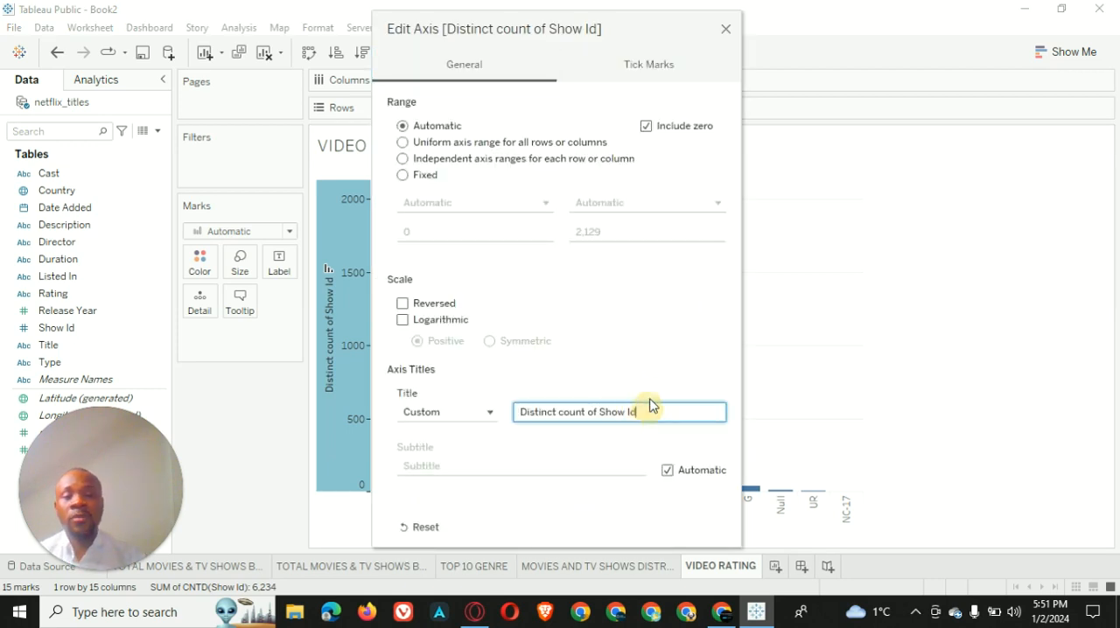
{"action": "key", "text": "ctrl+a"}
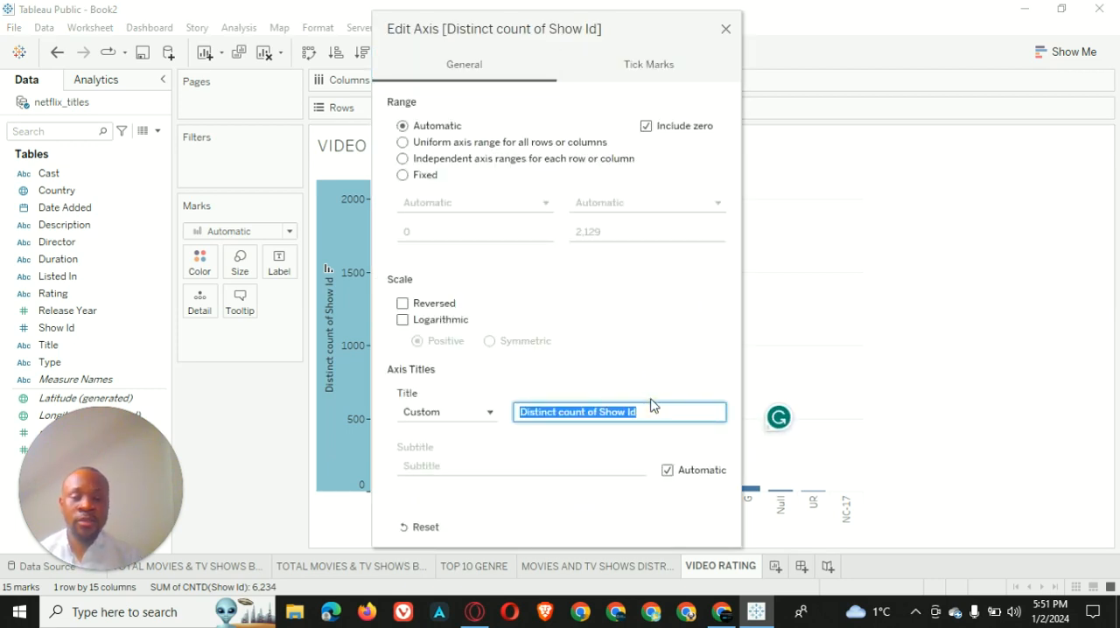
{"action": "key", "text": "BackSpace"}
{"action": "left_click", "coordinate": [725, 29]}
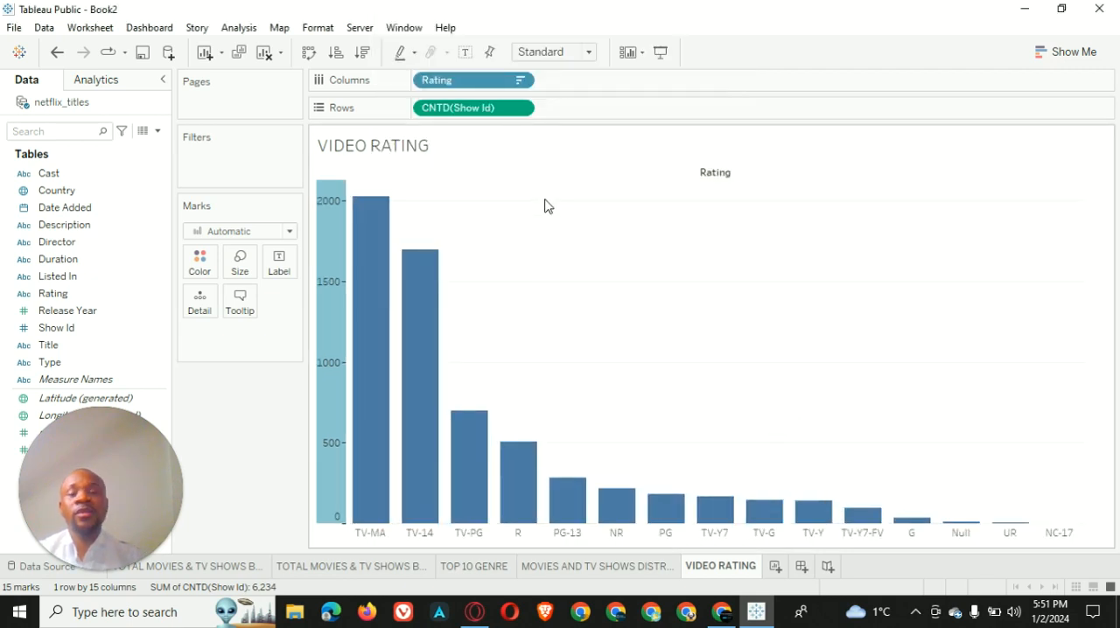
{"action": "right_click", "coordinate": [720, 174]}
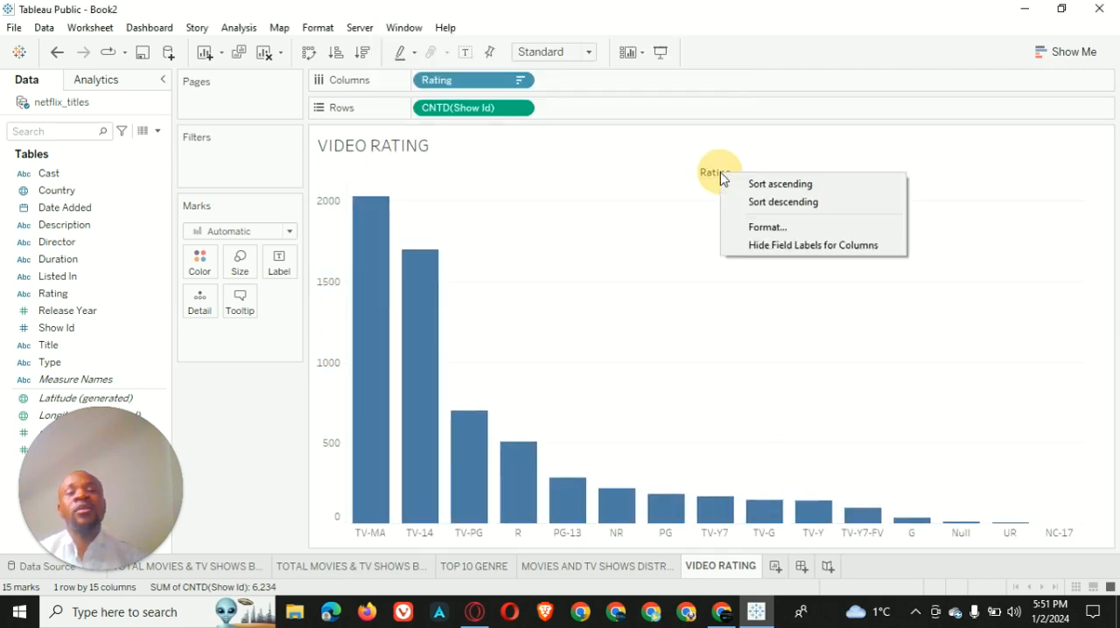
{"action": "left_click", "coordinate": [783, 246]}
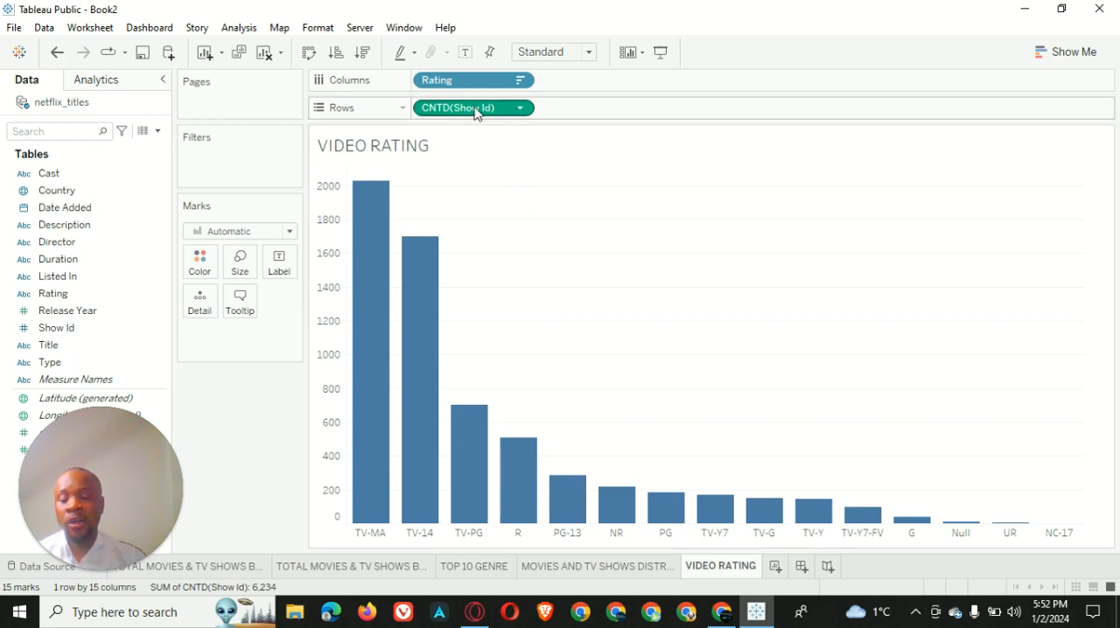
Label the bars with the distinct count of Show Id and color them red
{"action": "left_click_drag", "start_coordinate": [476, 112], "coordinate": [282, 270]}
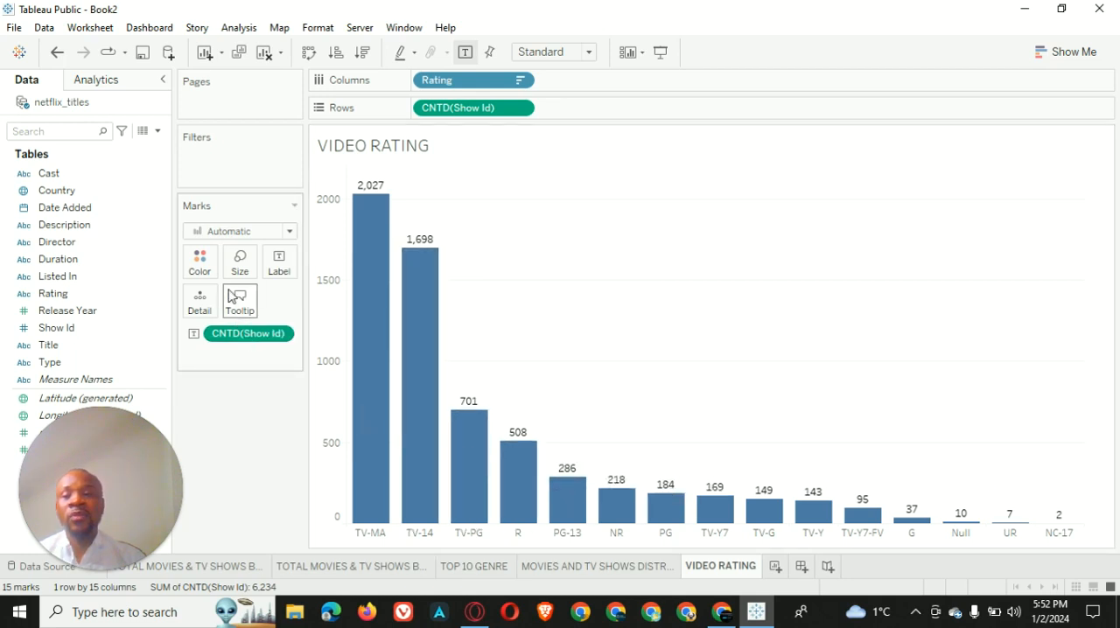
{"action": "left_click", "coordinate": [200, 261]}
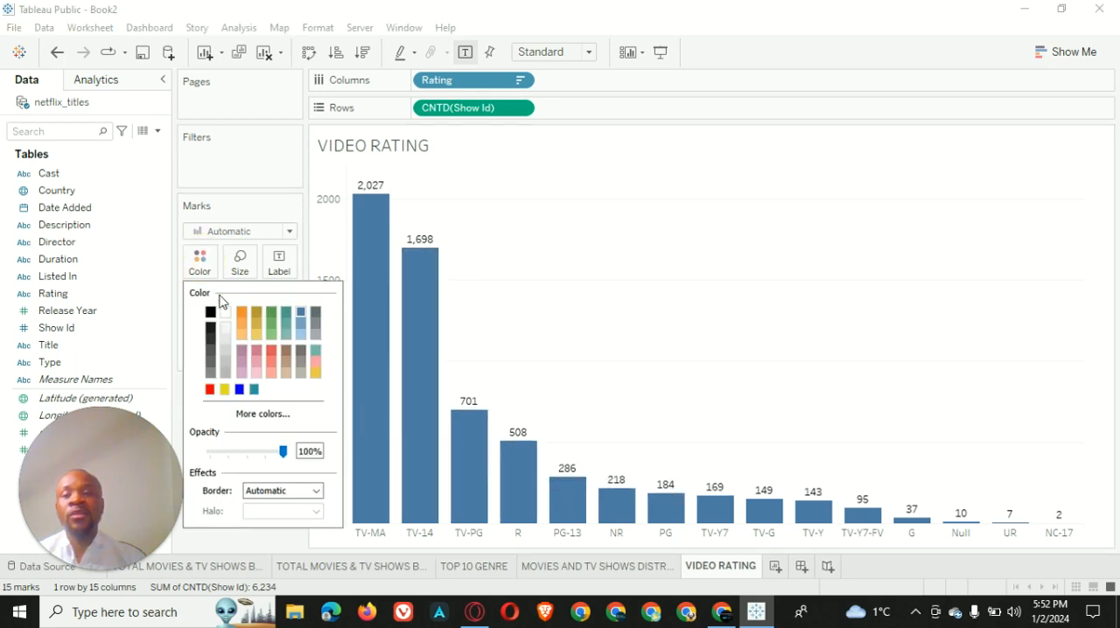
{"action": "left_click", "coordinate": [210, 389]}
{"action": "left_click", "coordinate": [643, 173]}
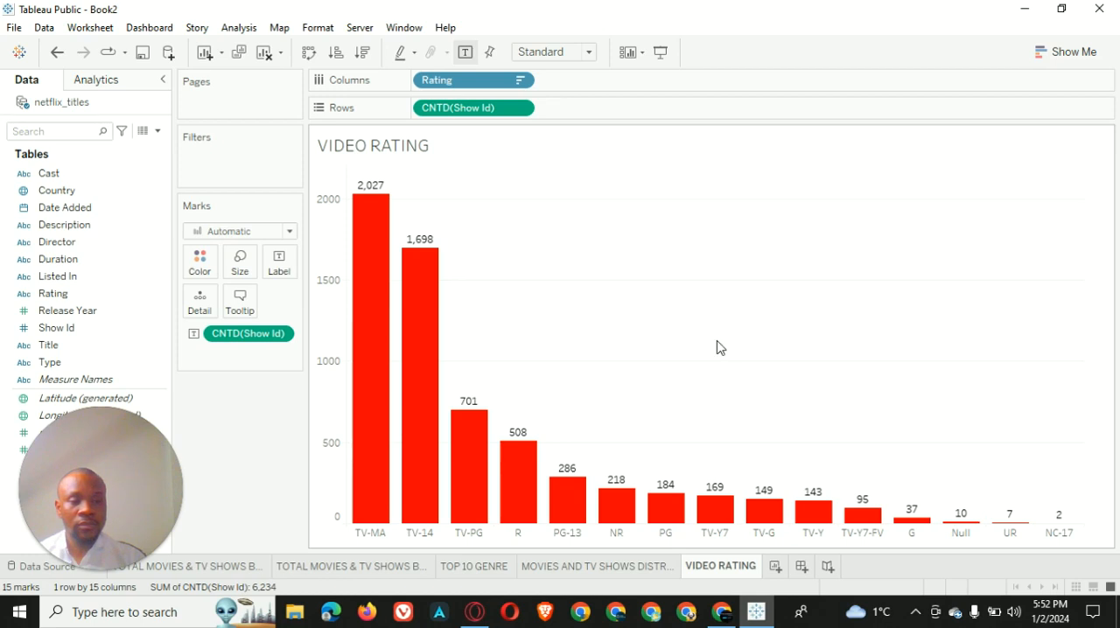
Open the VIDEO RATING worksheet title for editing and set its whole text to size 11 and bold
{"action": "right_click", "coordinate": [461, 149]}
{"action": "left_click", "coordinate": [495, 153]}
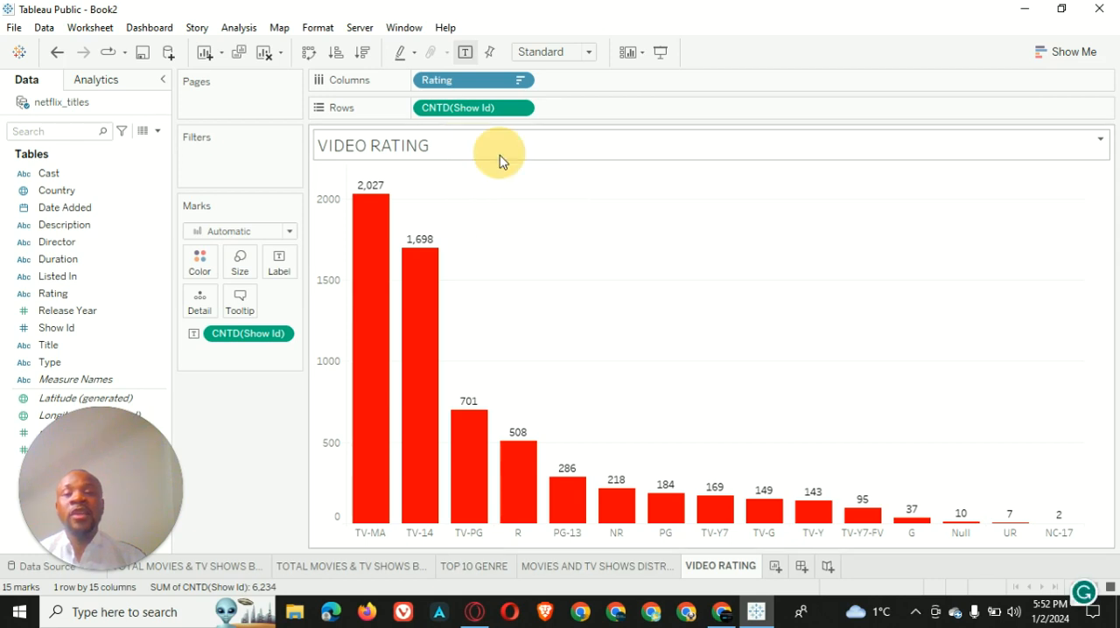
{"action": "key", "text": "ctrl+a"}
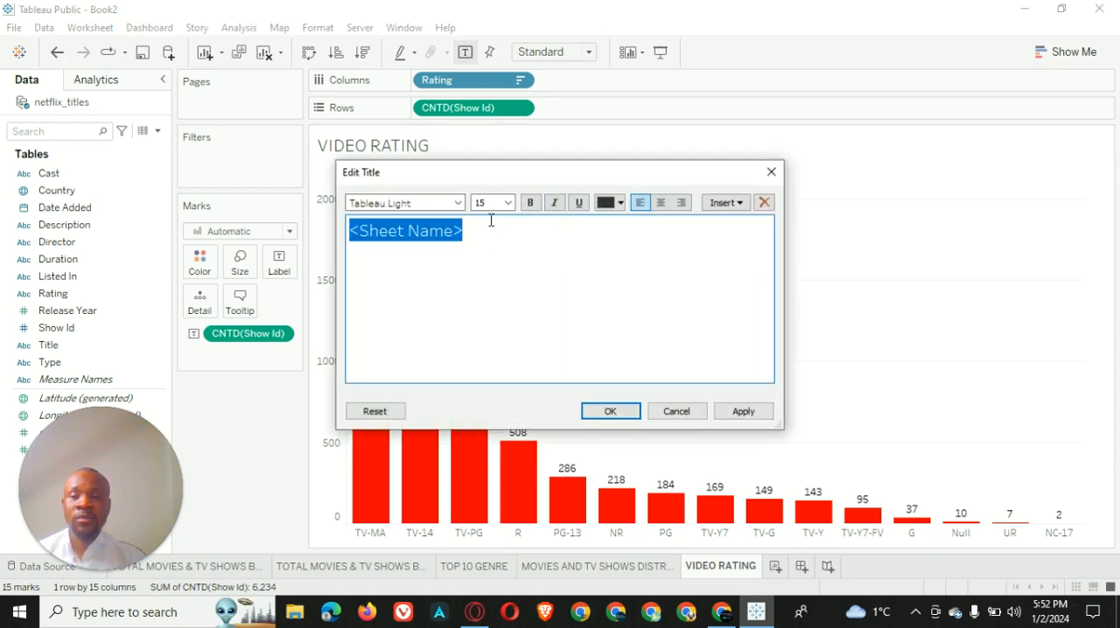
{"action": "left_click", "coordinate": [508, 203]}
{"action": "left_click", "coordinate": [481, 249]}
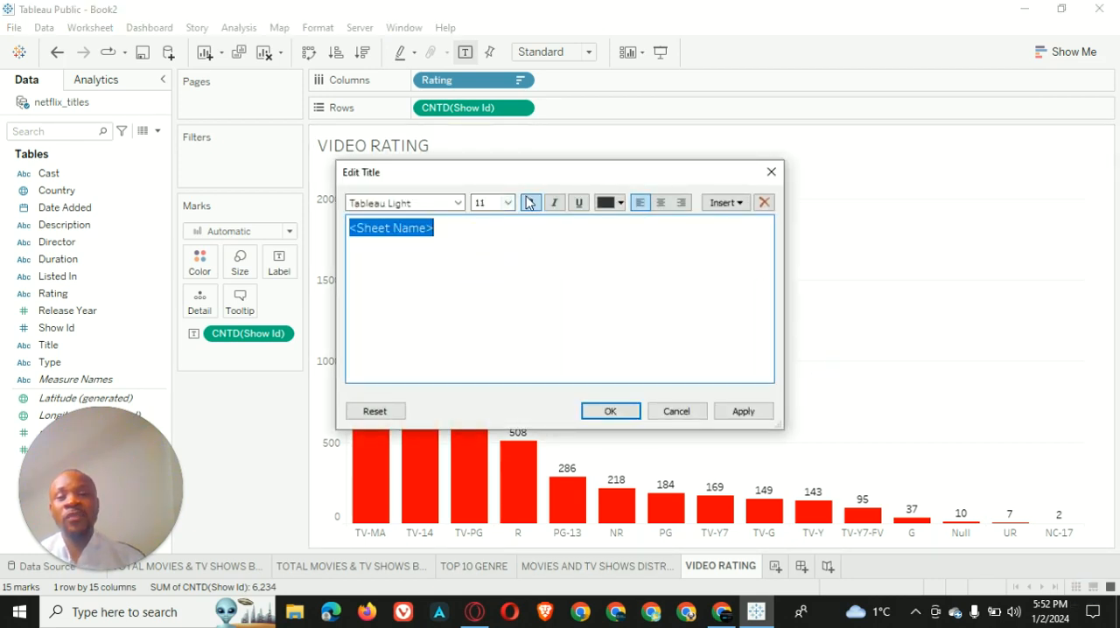
{"action": "left_click", "coordinate": [531, 204]}
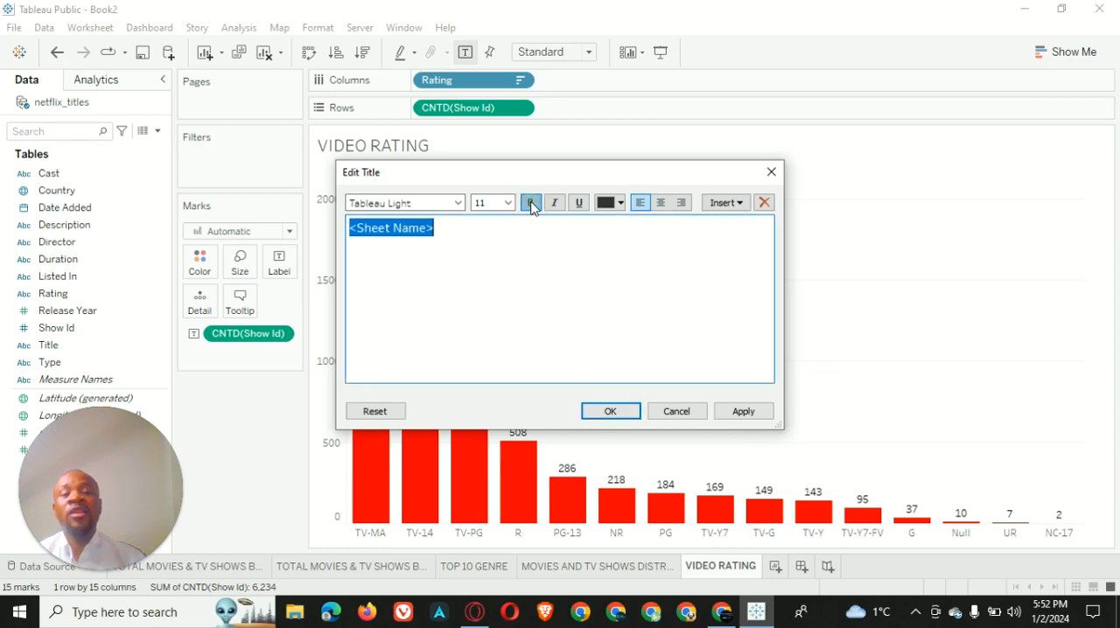
Color the VIDEO RATING title text red, center it and apply the title changes
{"action": "left_click", "coordinate": [620, 203]}
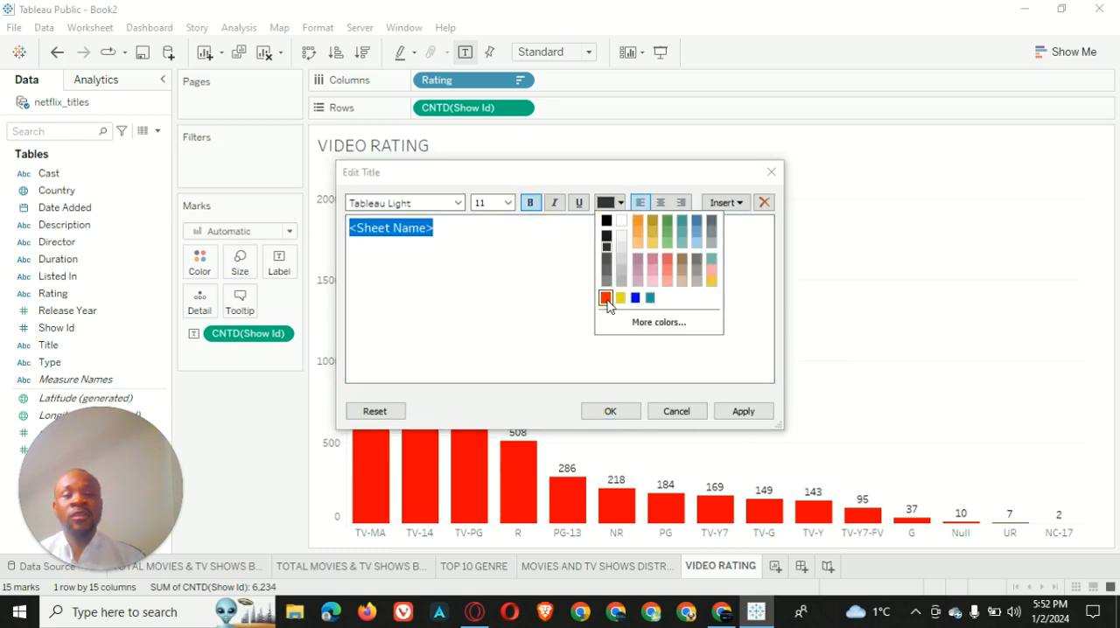
{"action": "left_click", "coordinate": [606, 298]}
{"action": "left_click", "coordinate": [661, 202]}
{"action": "left_click", "coordinate": [743, 411]}
{"action": "left_click", "coordinate": [627, 414]}
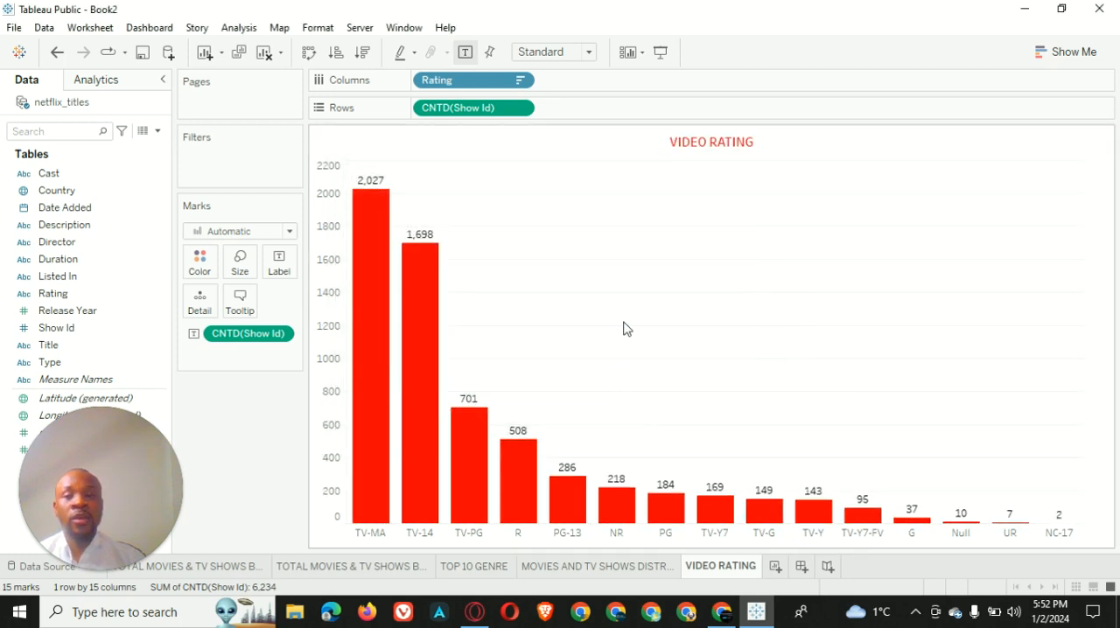
Format the default worksheet font of the rating bar chart as white and bold
{"action": "right_click", "coordinate": [663, 240]}
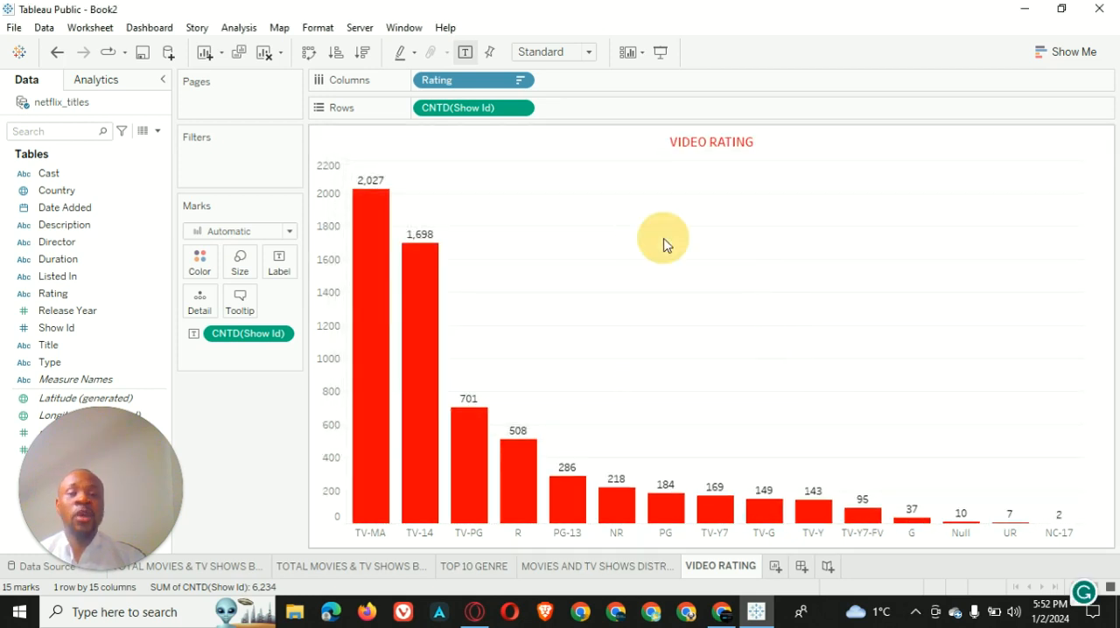
{"action": "left_click", "coordinate": [733, 296]}
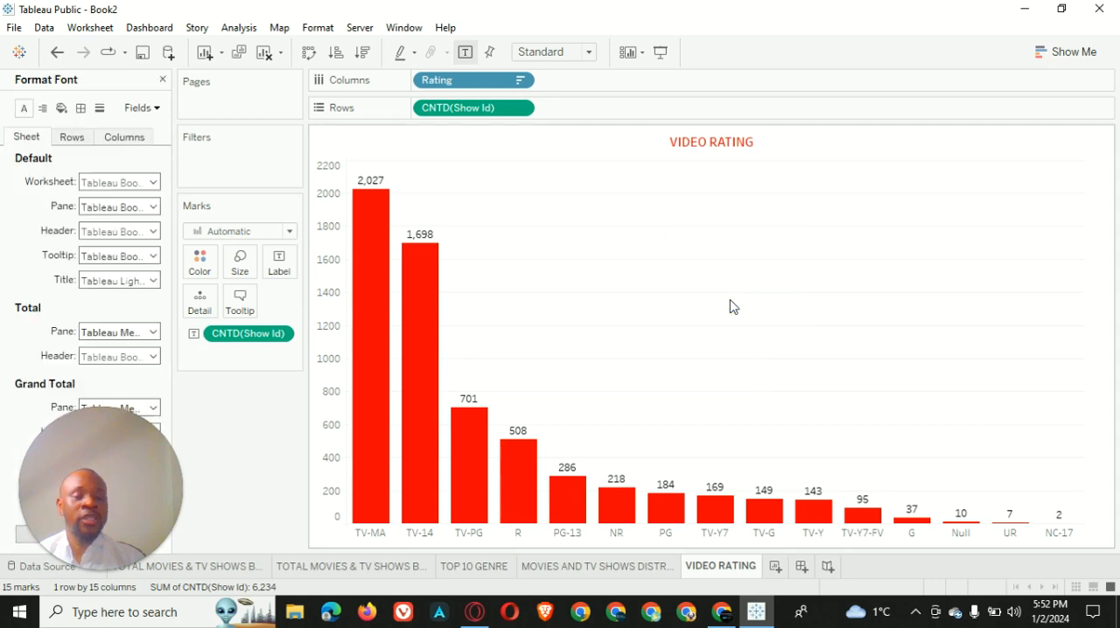
{"action": "left_click", "coordinate": [153, 182]}
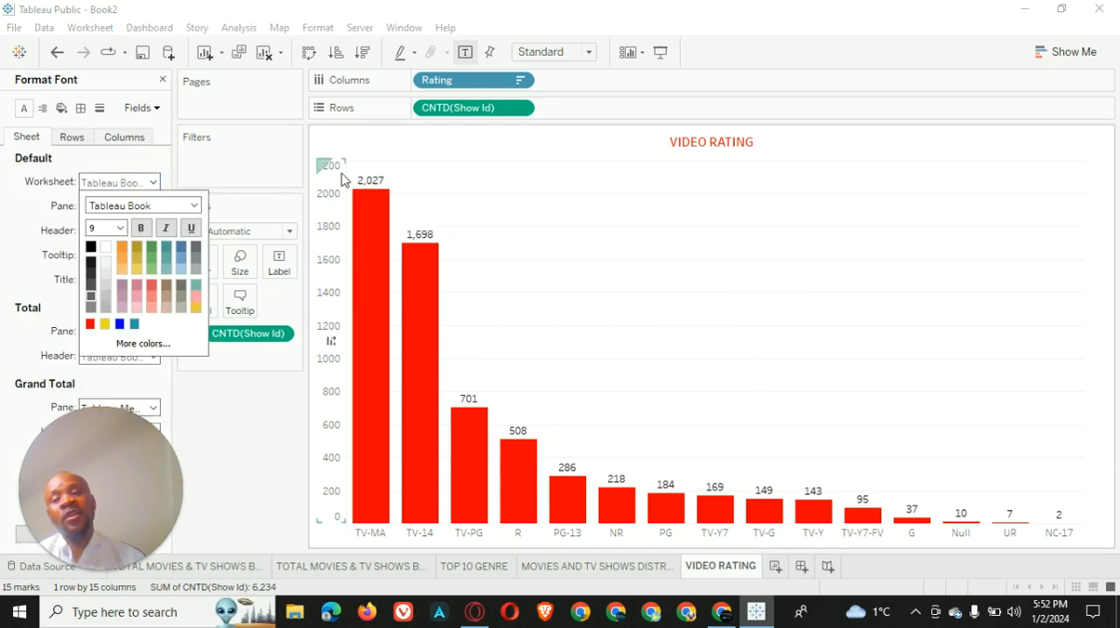
{"action": "left_click", "coordinate": [105, 247]}
{"action": "left_click", "coordinate": [139, 229]}
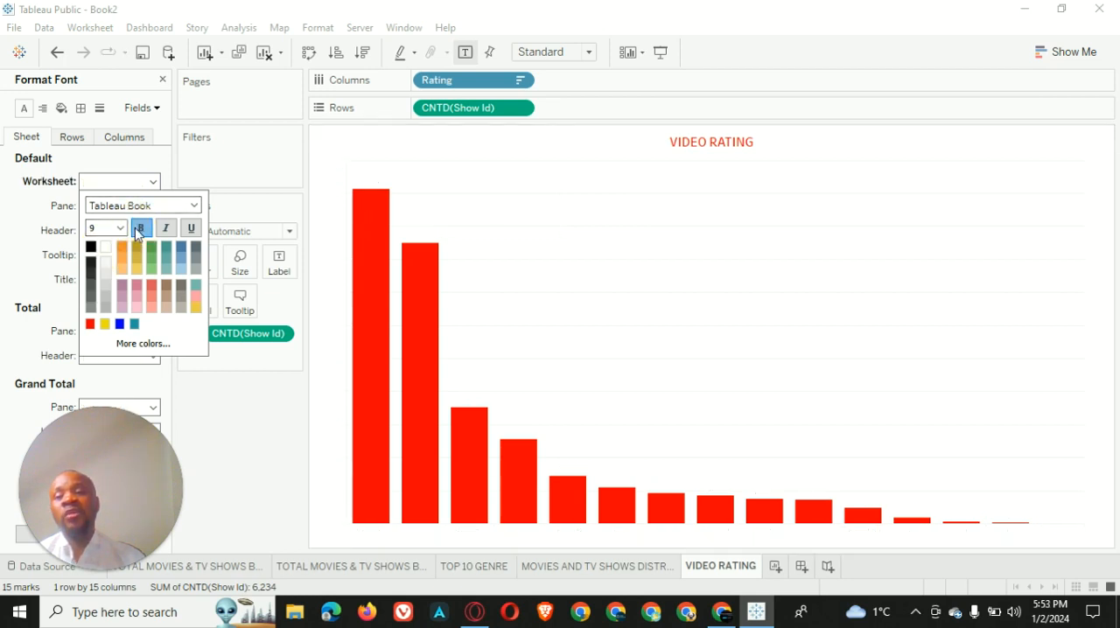
Set the default worksheet shading of the rating bar chart to black
{"action": "left_click", "coordinate": [62, 108]}
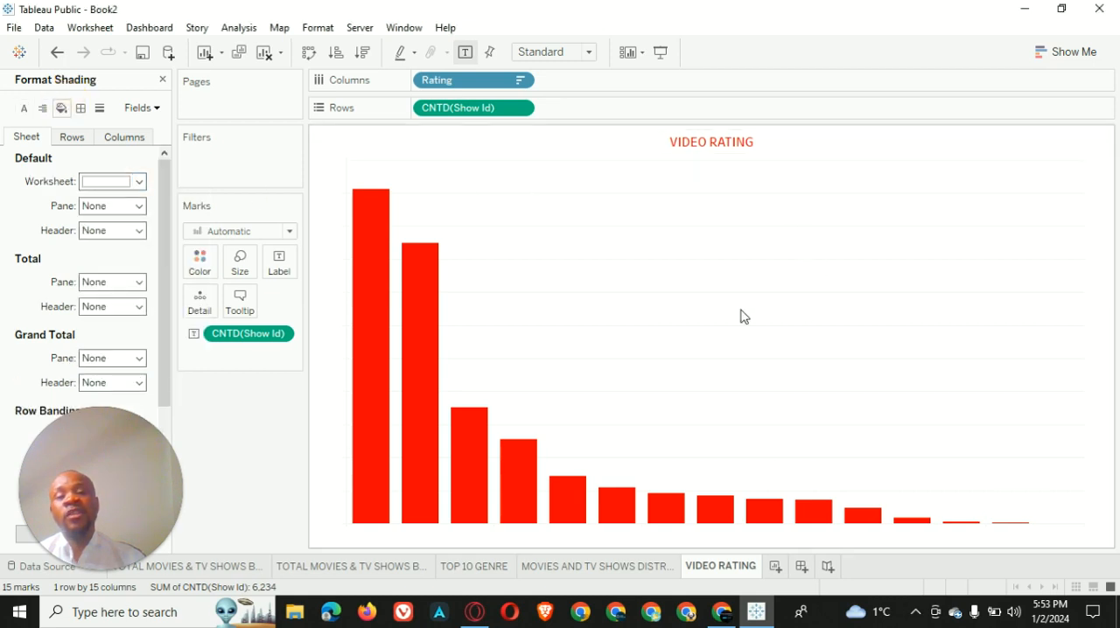
{"action": "left_click", "coordinate": [139, 182]}
{"action": "left_click", "coordinate": [90, 221]}
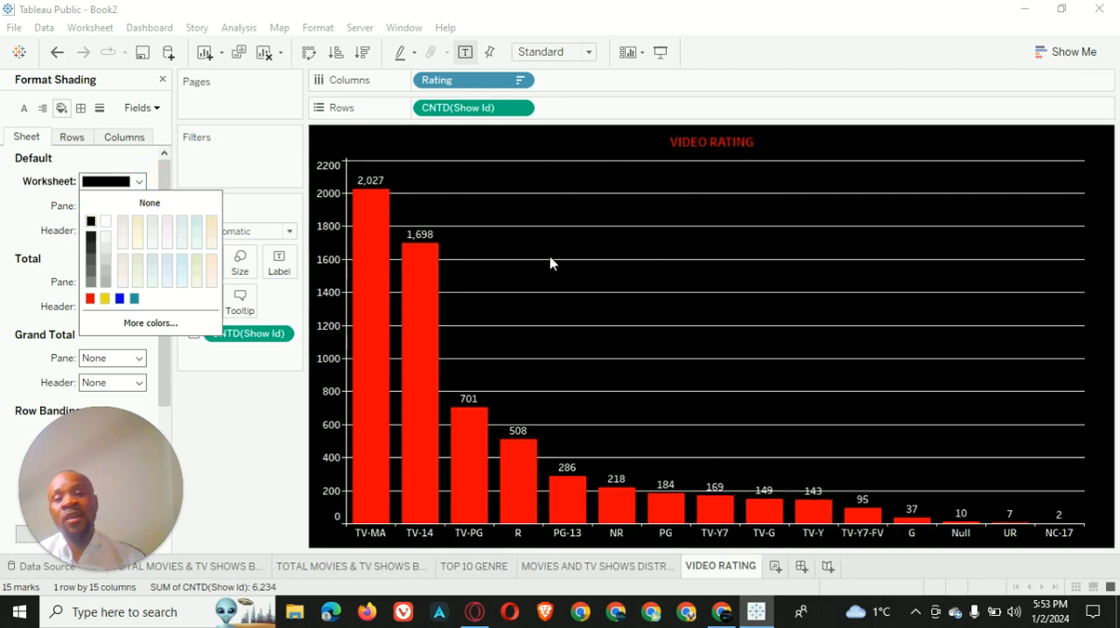
Set the rating chart's grid lines to None and close the format settings
{"action": "left_click", "coordinate": [100, 108]}
{"action": "left_click", "coordinate": [123, 180]}
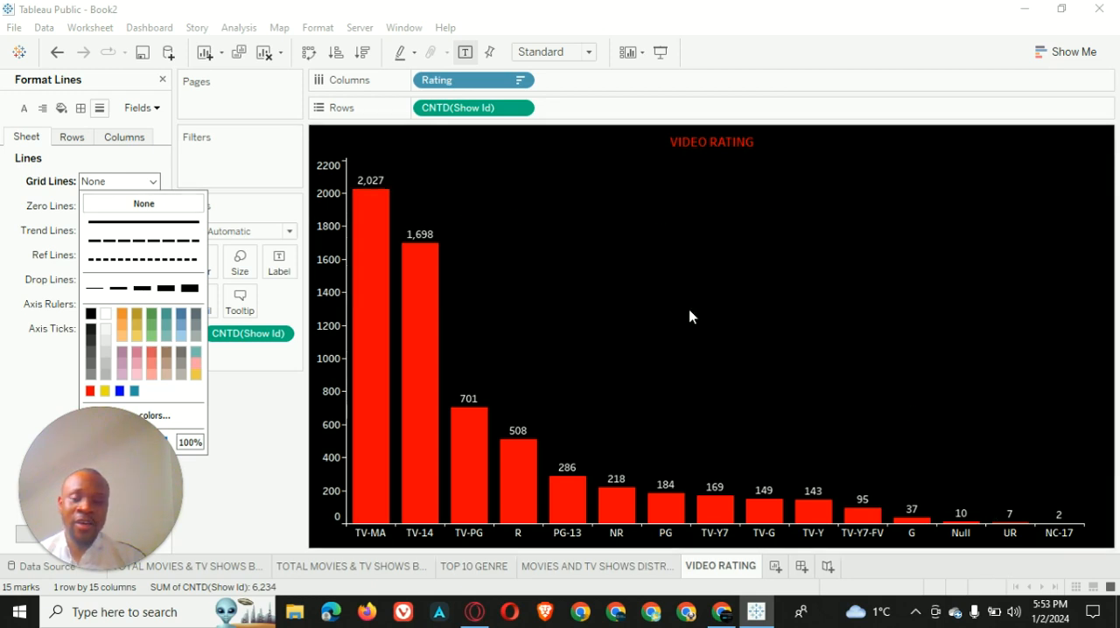
{"action": "left_click", "coordinate": [248, 418]}
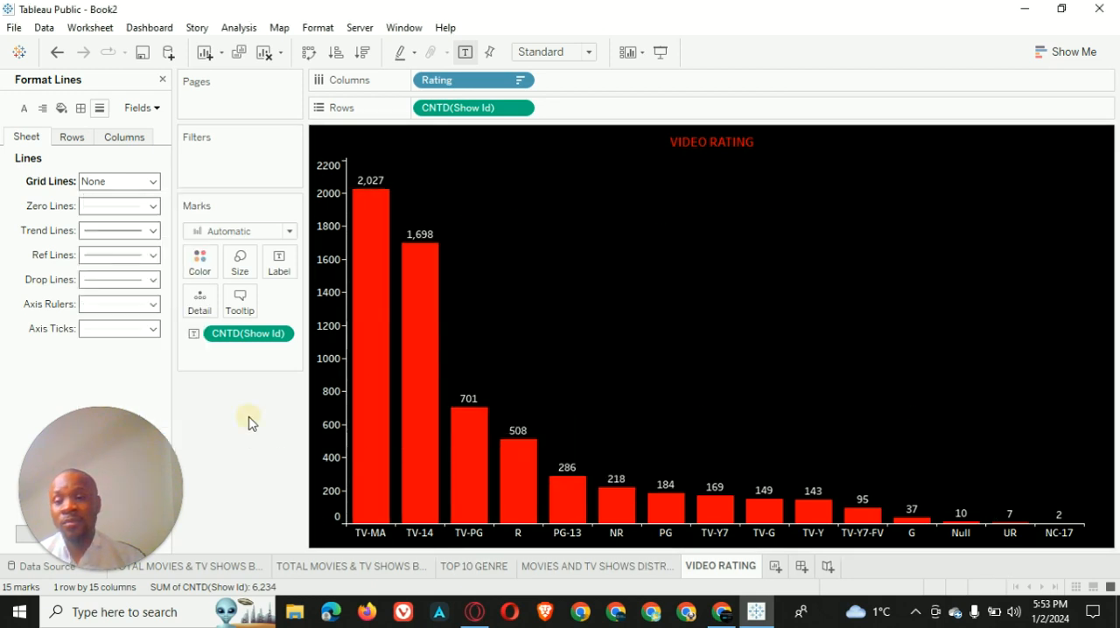
{"action": "left_click", "coordinate": [161, 80]}
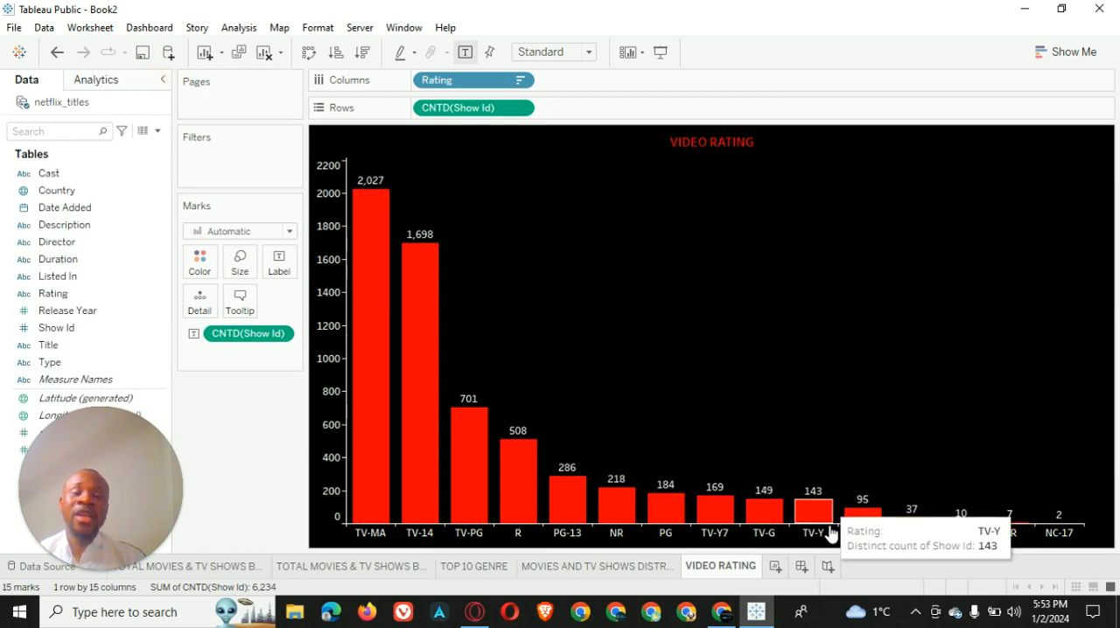
{"action": "mouse_move", "coordinate": [427, 282]}
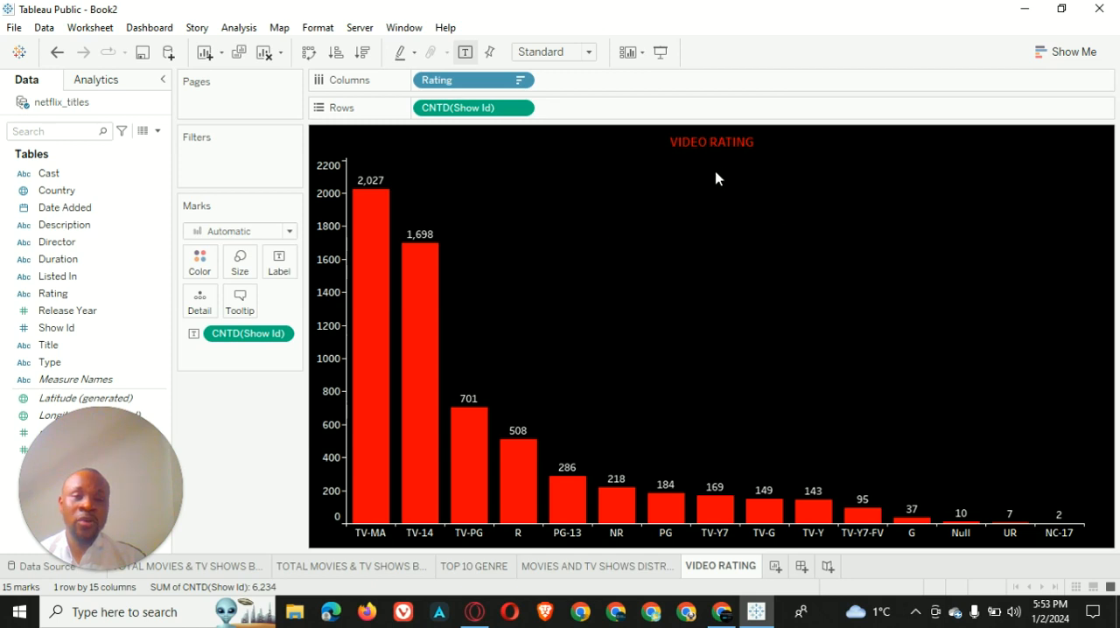
Add a new worksheet and rename it DESCRIPTION
{"action": "left_click", "coordinate": [775, 568]}
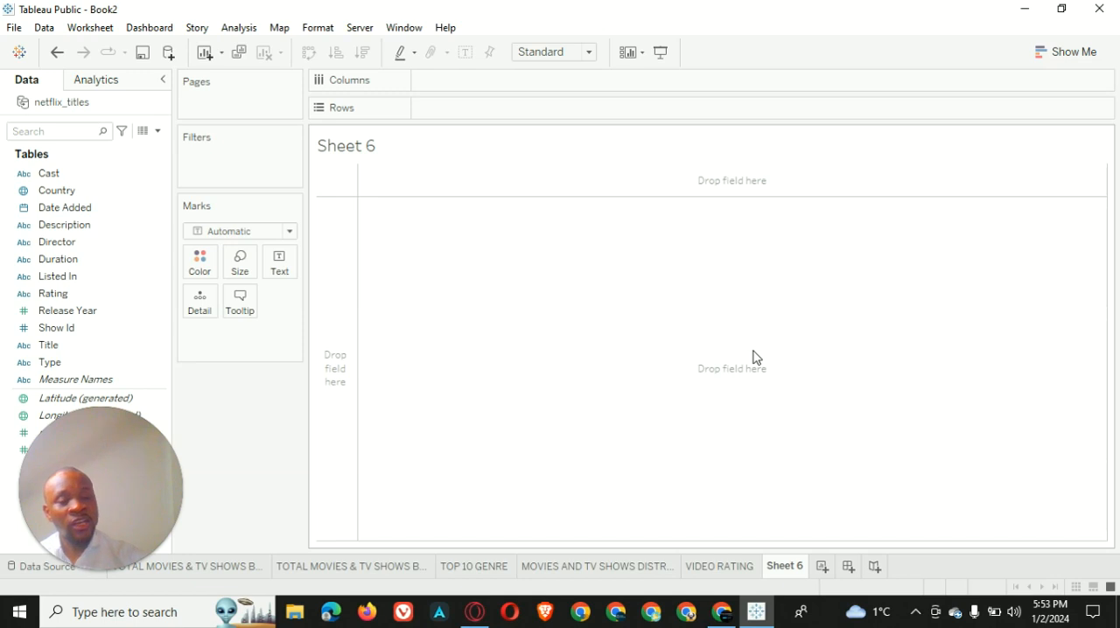
{"action": "double_click", "coordinate": [787, 566]}
{"action": "type", "text": "DES"}
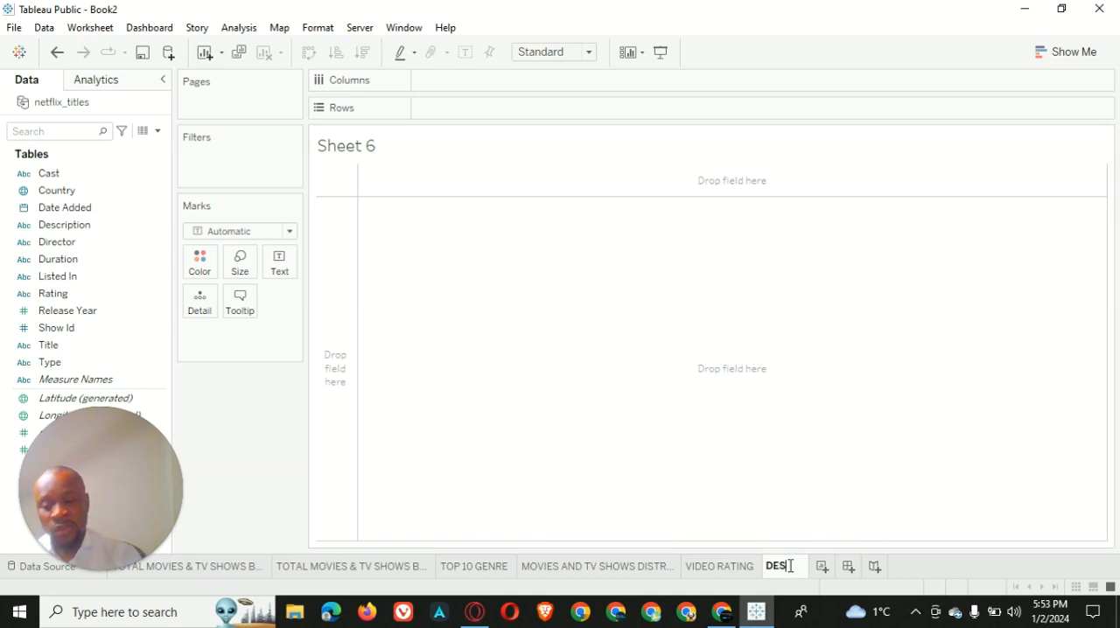
{"action": "type", "text": "CRIPTION"}
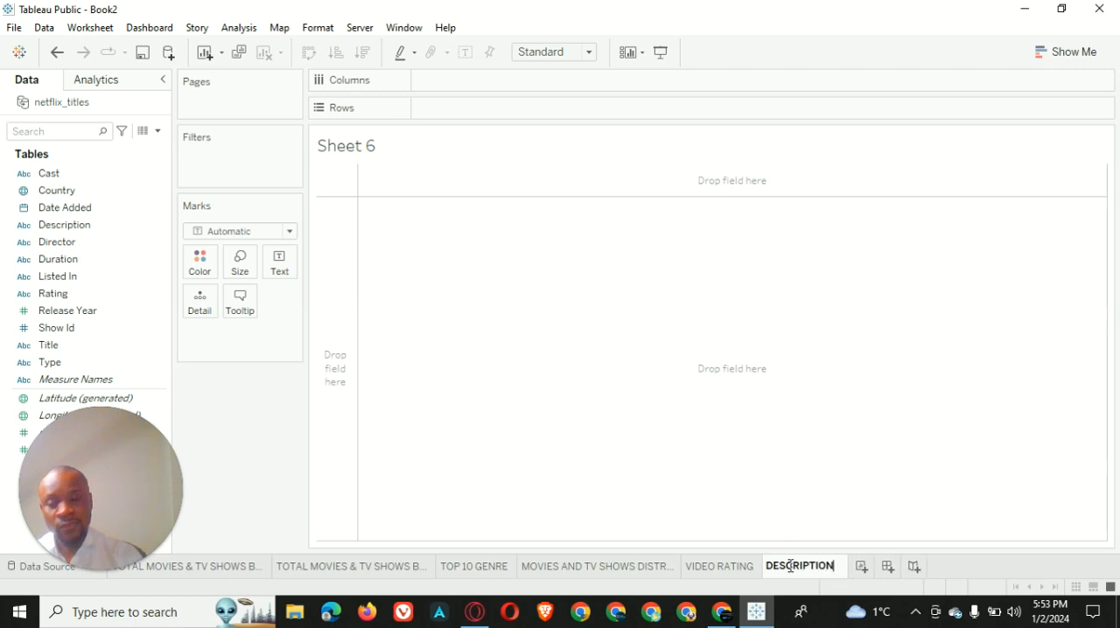
{"action": "key", "text": "Return"}
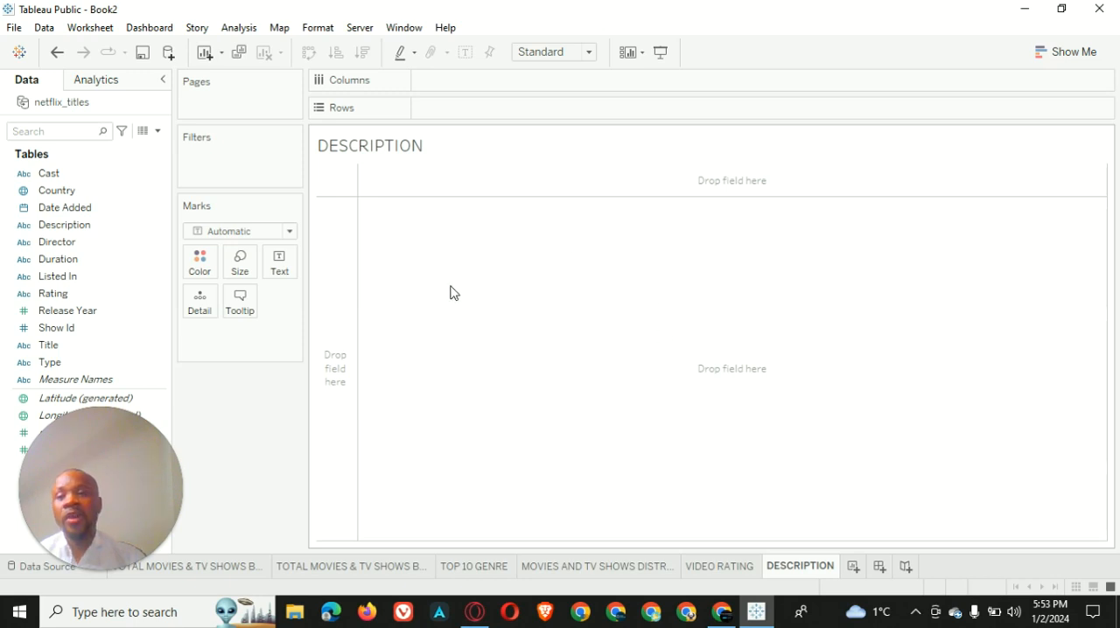
Add a filter on the Type field that keeps only Movie
{"action": "left_click", "coordinate": [112, 350]}
{"action": "left_click_drag", "start_coordinate": [92, 362], "coordinate": [242, 165]}
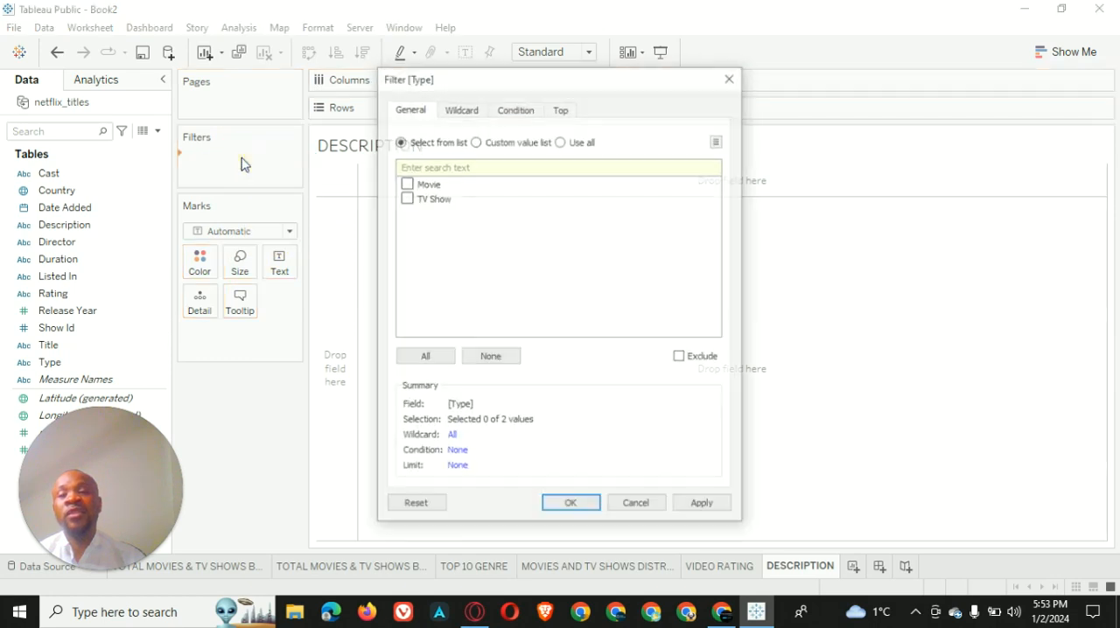
{"action": "left_click", "coordinate": [406, 184]}
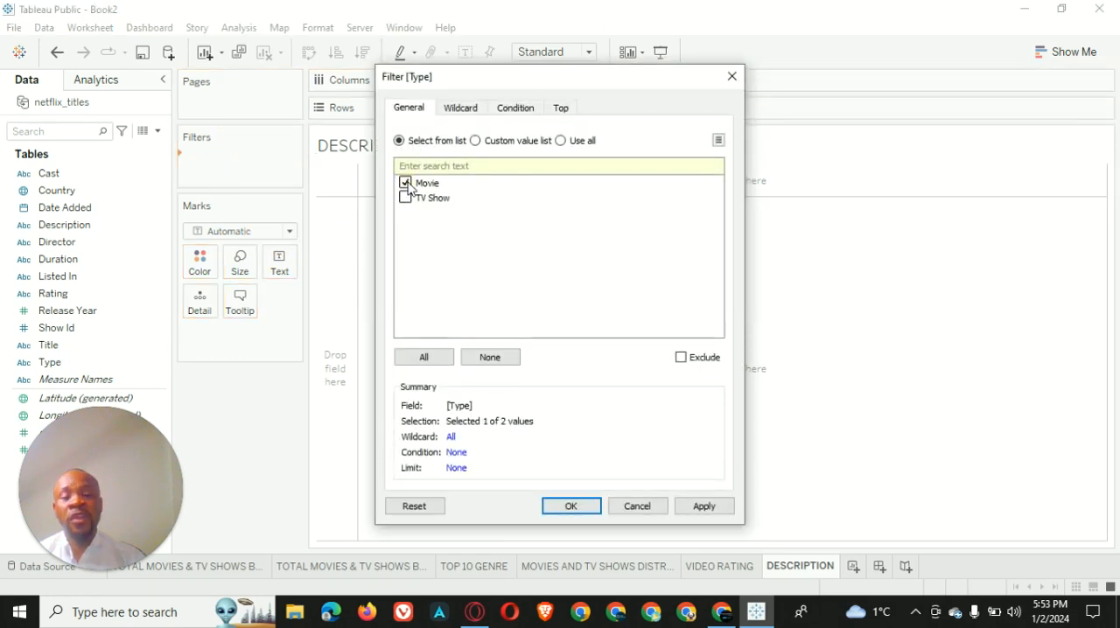
{"action": "left_click", "coordinate": [705, 507]}
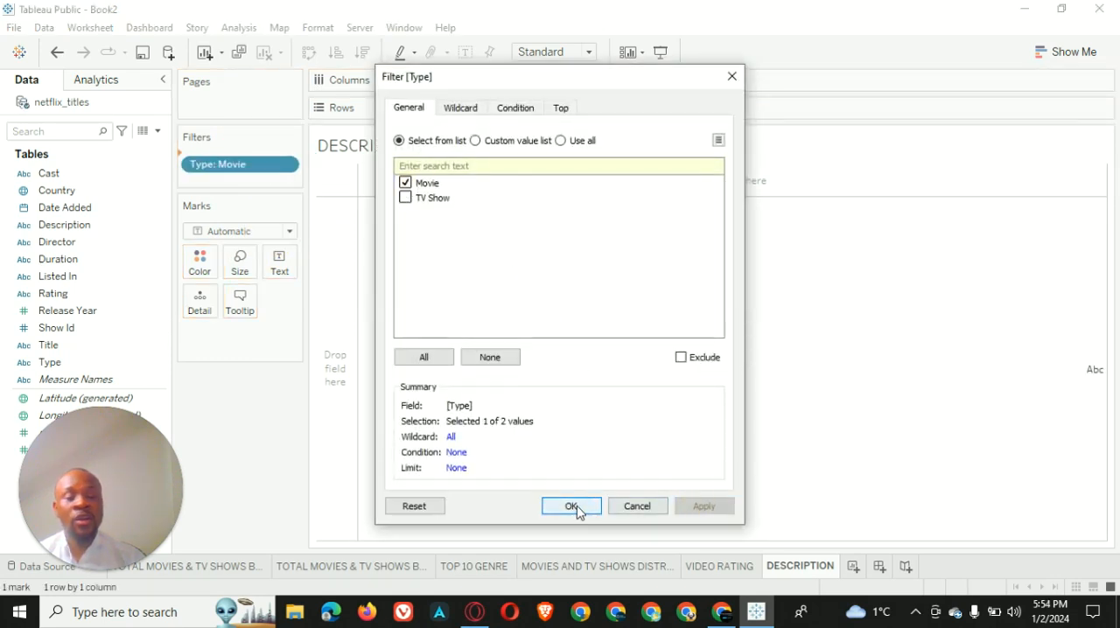
{"action": "left_click", "coordinate": [572, 507]}
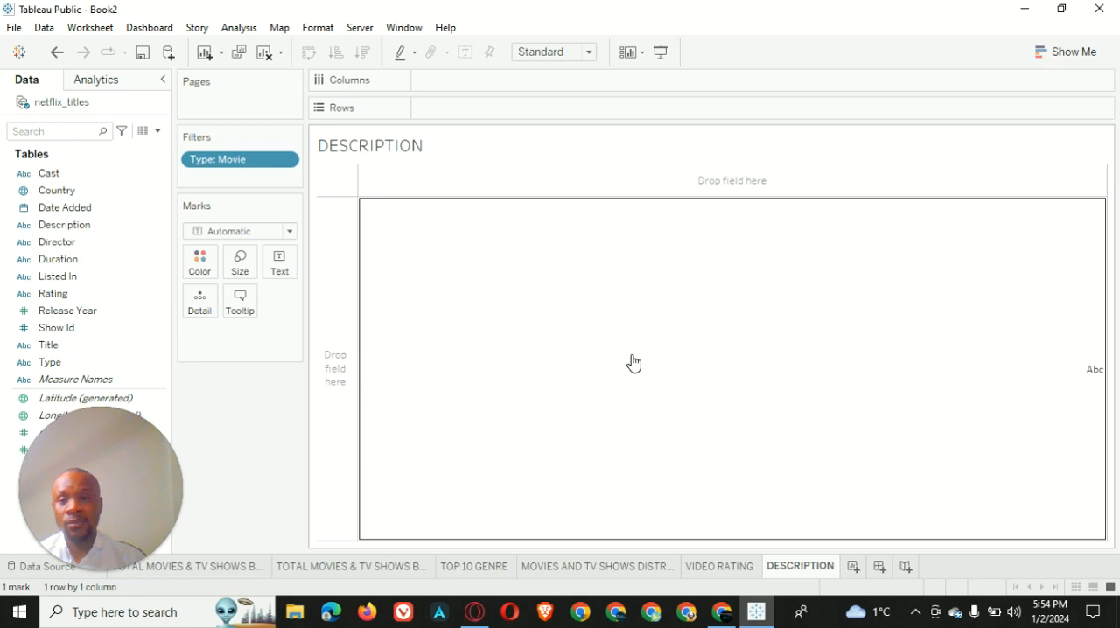
Show the Type filter control on the sheet and change it to a single-value dropdown
{"action": "left_click", "coordinate": [285, 162]}
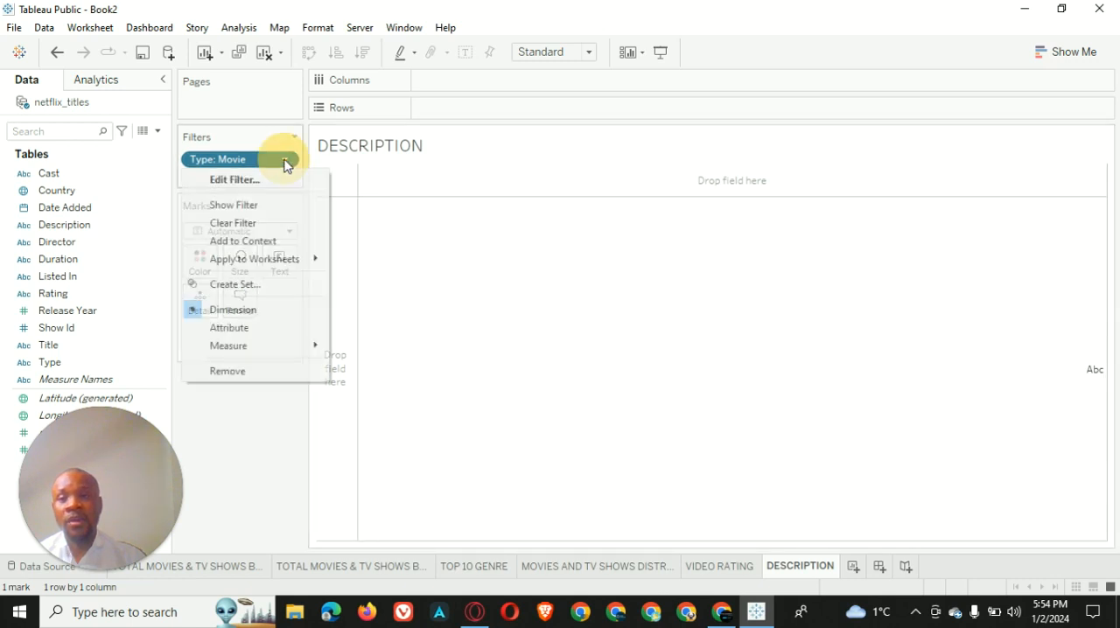
{"action": "left_click", "coordinate": [277, 207]}
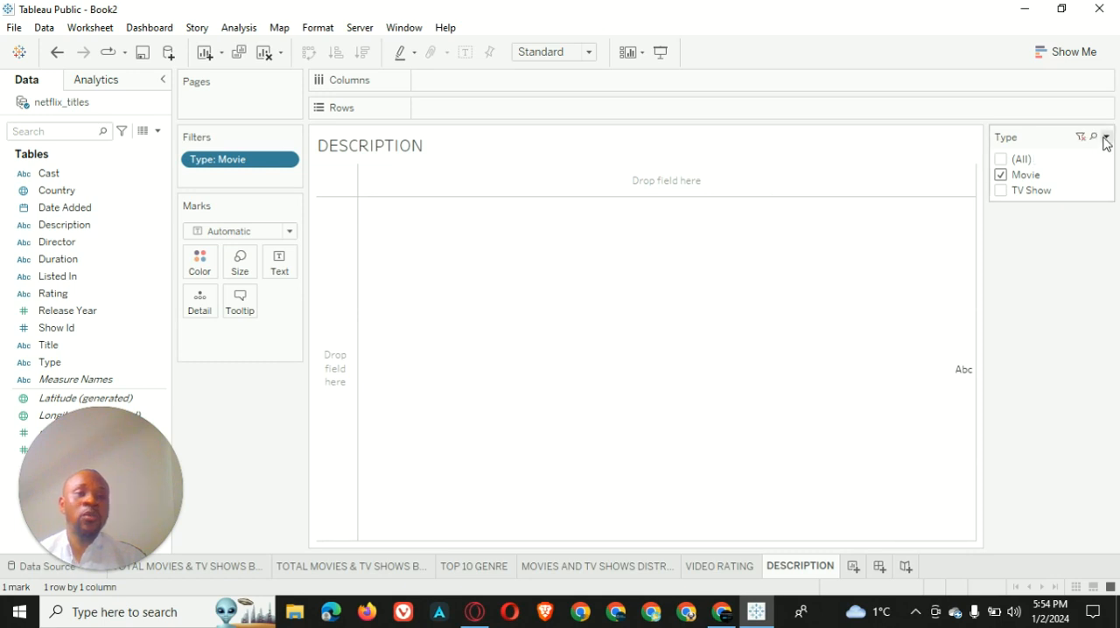
{"action": "left_click", "coordinate": [1106, 137]}
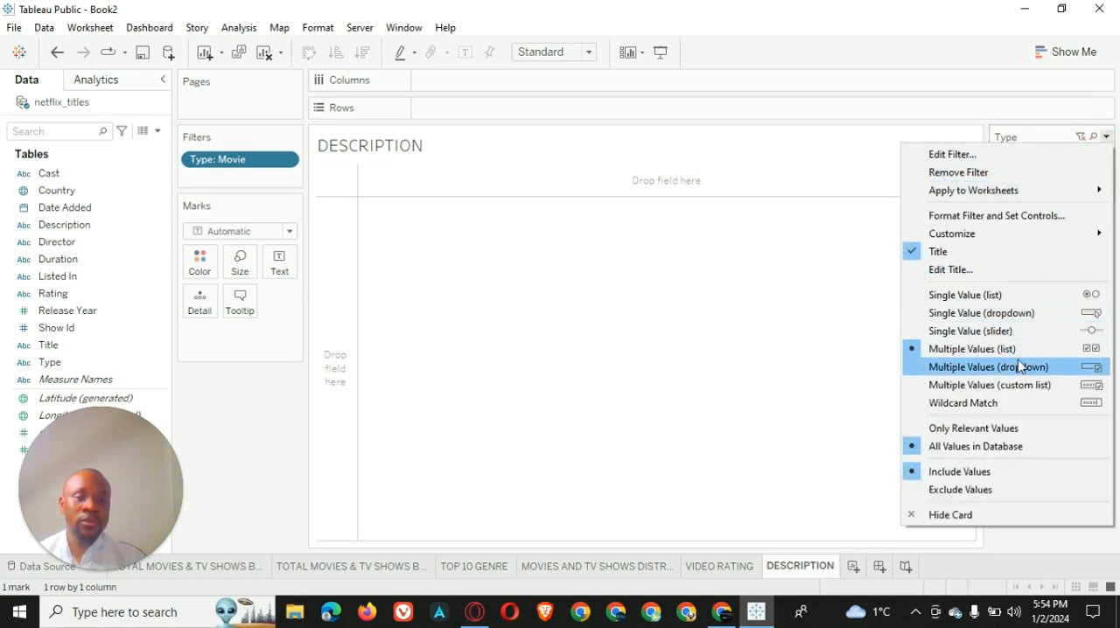
{"action": "left_click", "coordinate": [994, 313]}
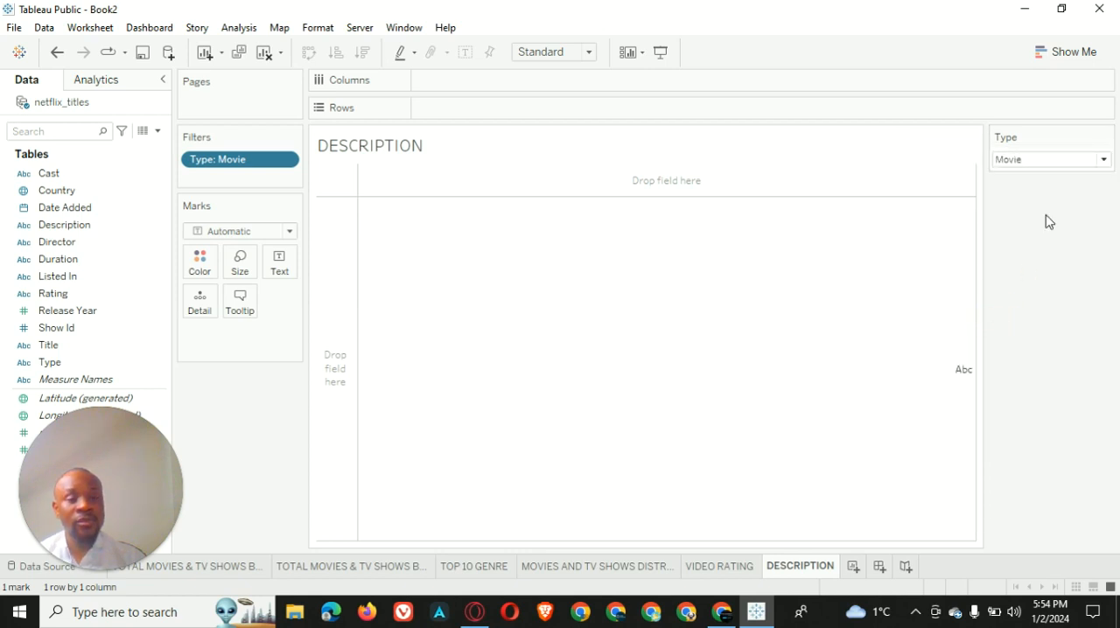
Customize the Type filter control so that it does not offer the "All" value
{"action": "left_click", "coordinate": [1106, 138]}
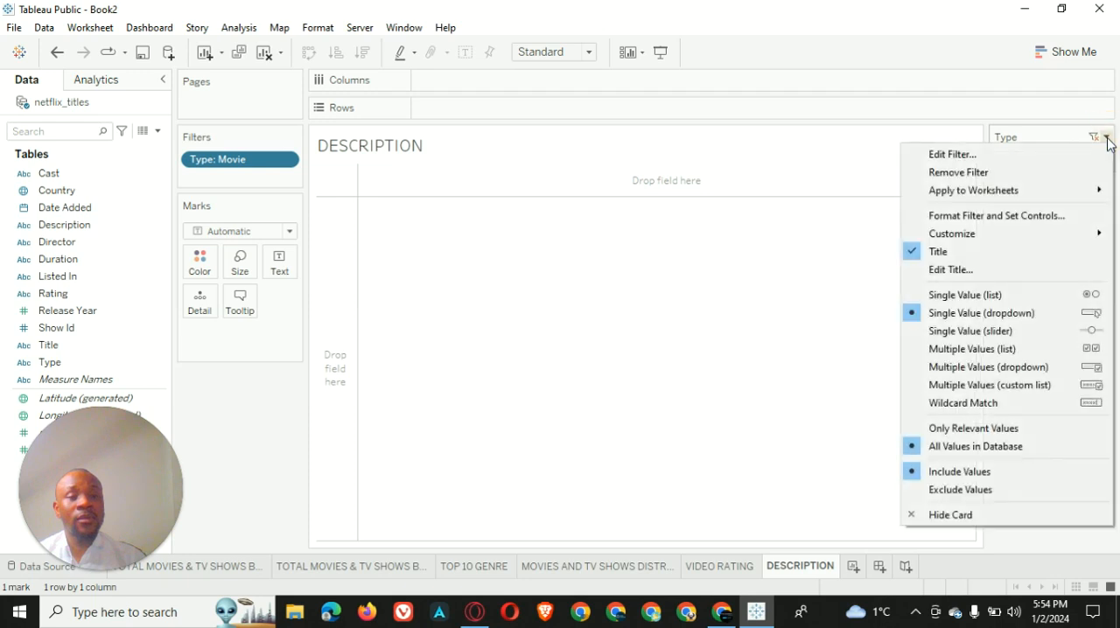
{"action": "mouse_move", "coordinate": [1014, 190]}
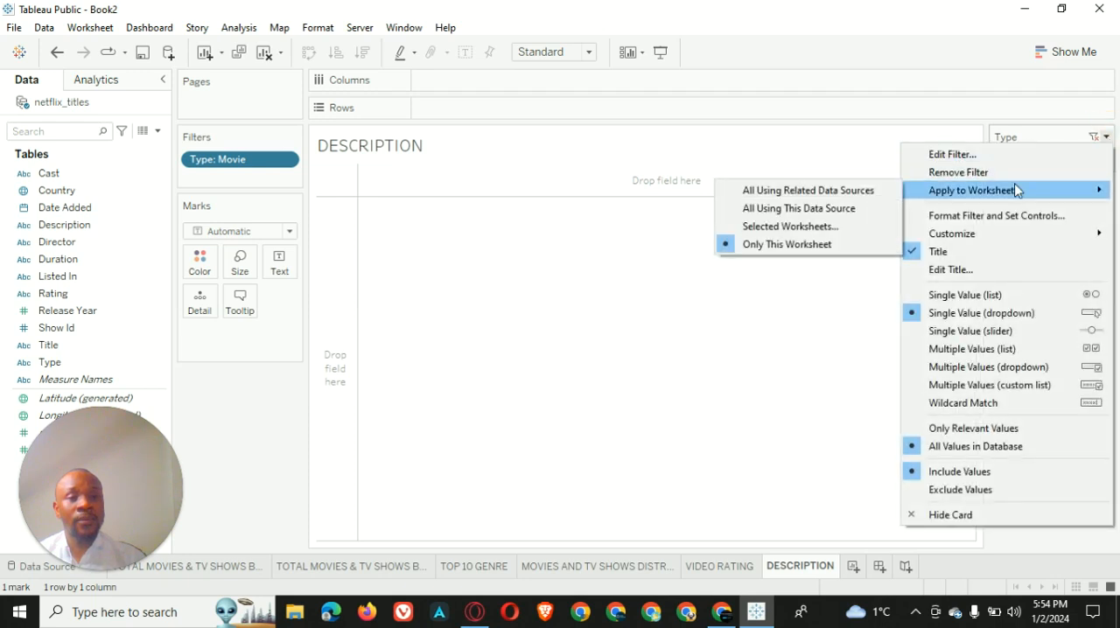
{"action": "mouse_move", "coordinate": [999, 238]}
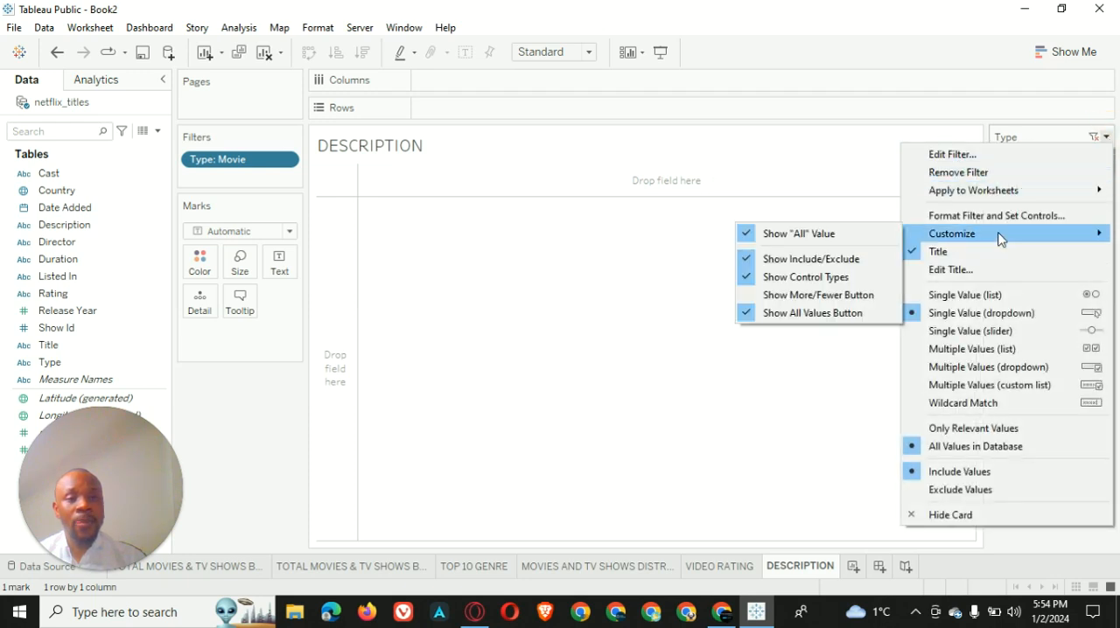
{"action": "left_click", "coordinate": [831, 235]}
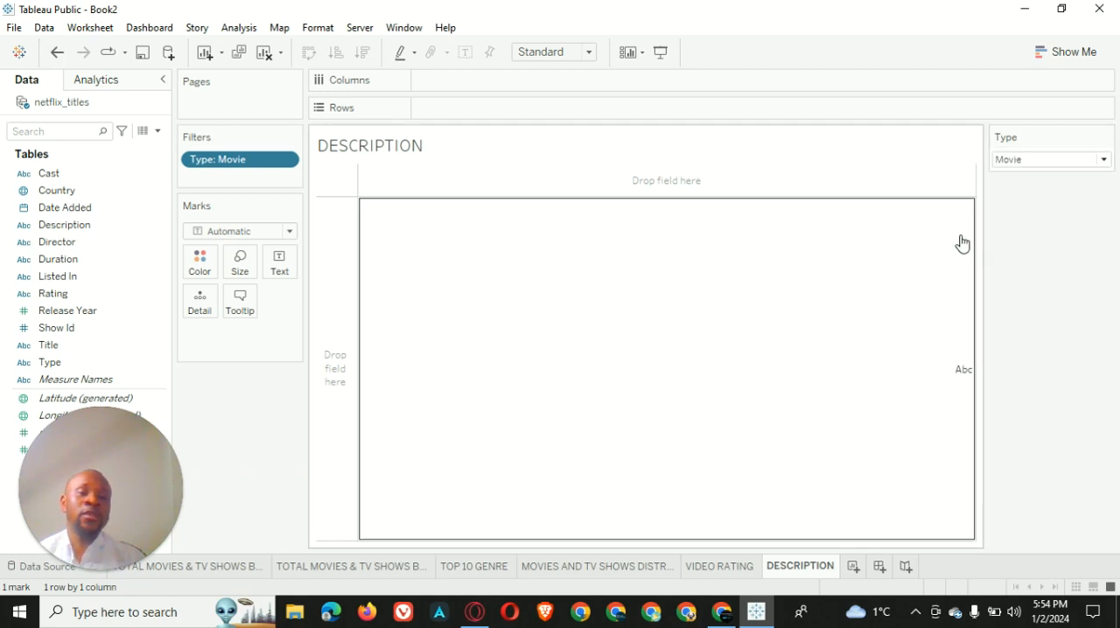
Test the Type filter by switching it to TV Show and back to Movie
{"action": "left_click", "coordinate": [1104, 160]}
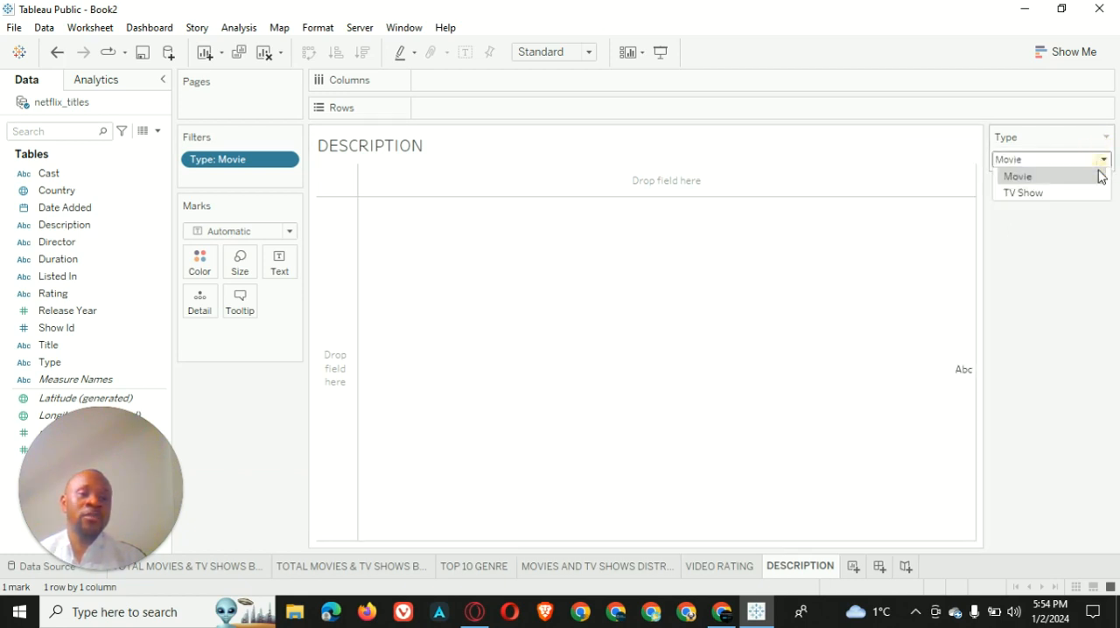
{"action": "left_click", "coordinate": [1037, 194]}
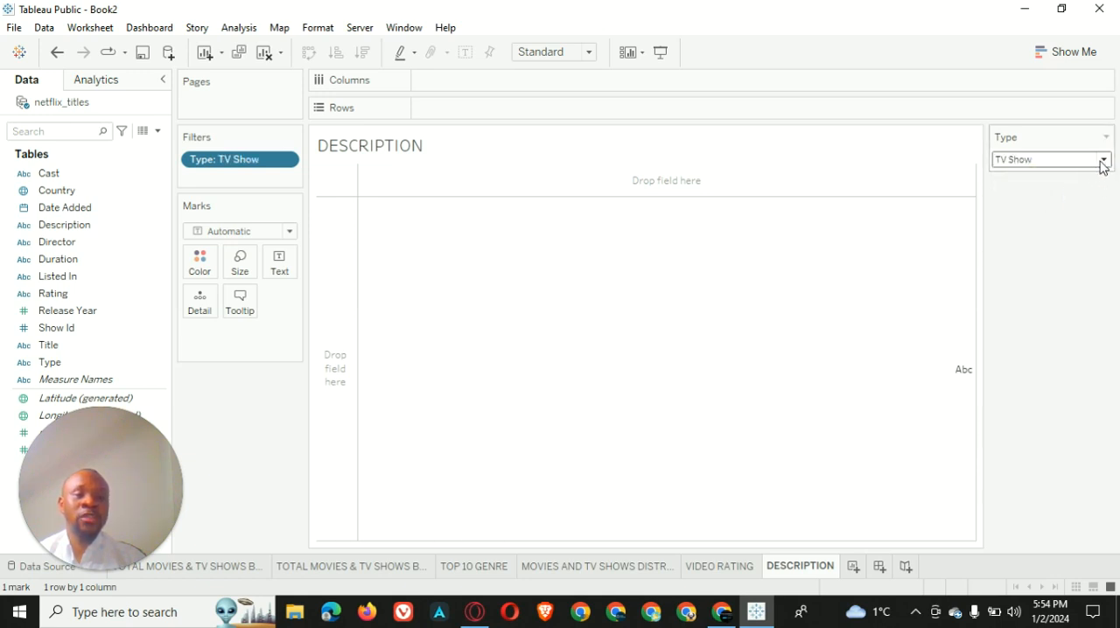
{"action": "left_click", "coordinate": [1103, 160]}
{"action": "left_click", "coordinate": [1042, 177]}
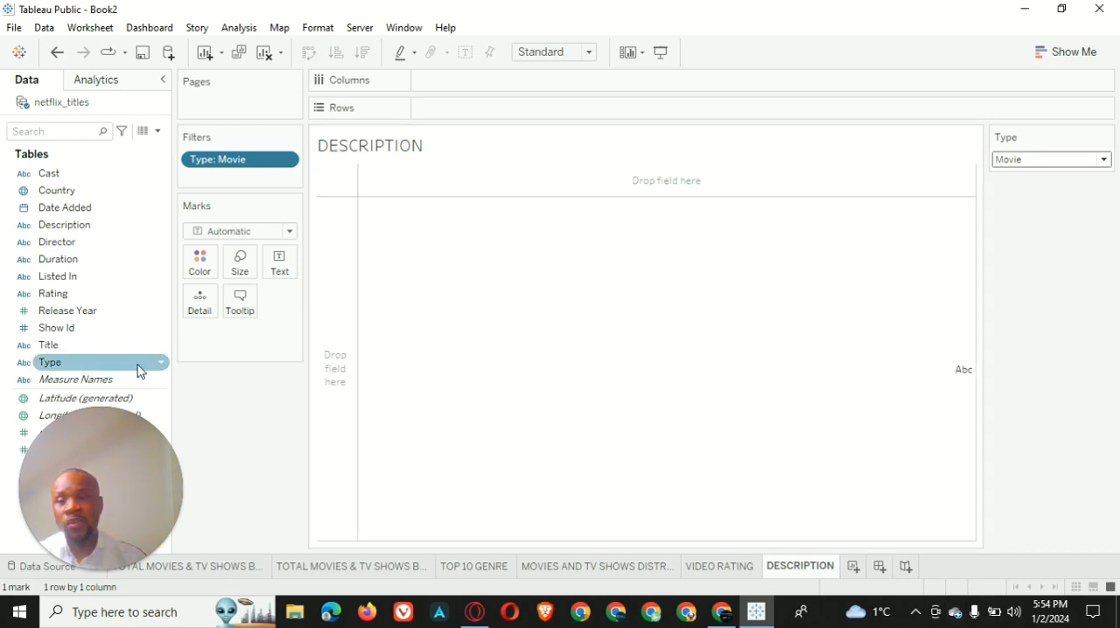
Show a filter control for the Title field and change it to a single-value dropdown
{"action": "right_click", "coordinate": [161, 350]}
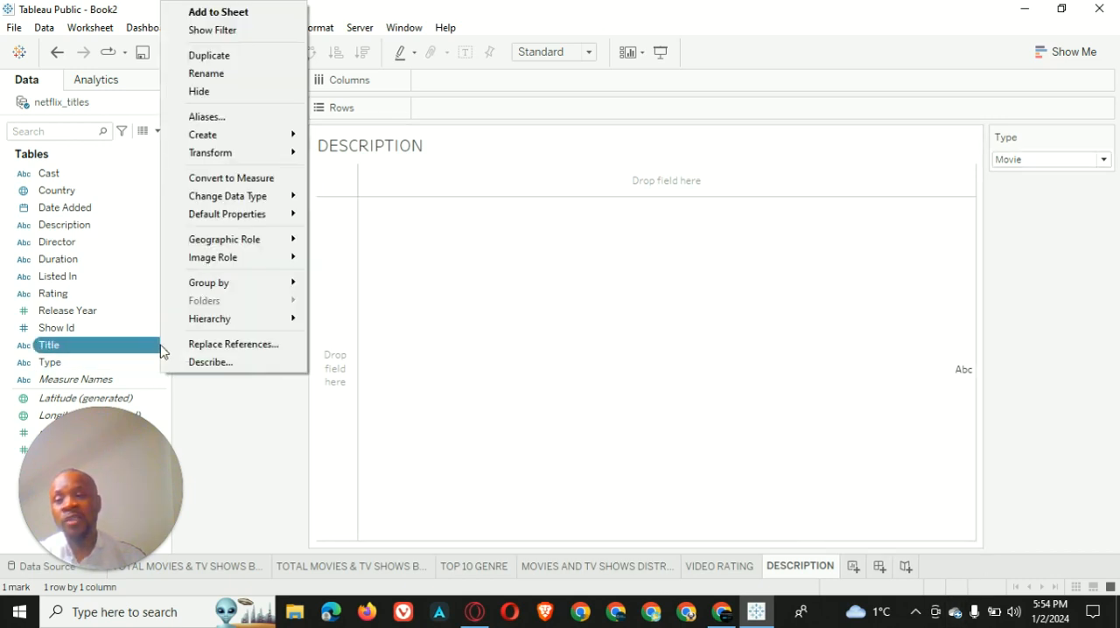
{"action": "left_click", "coordinate": [237, 31]}
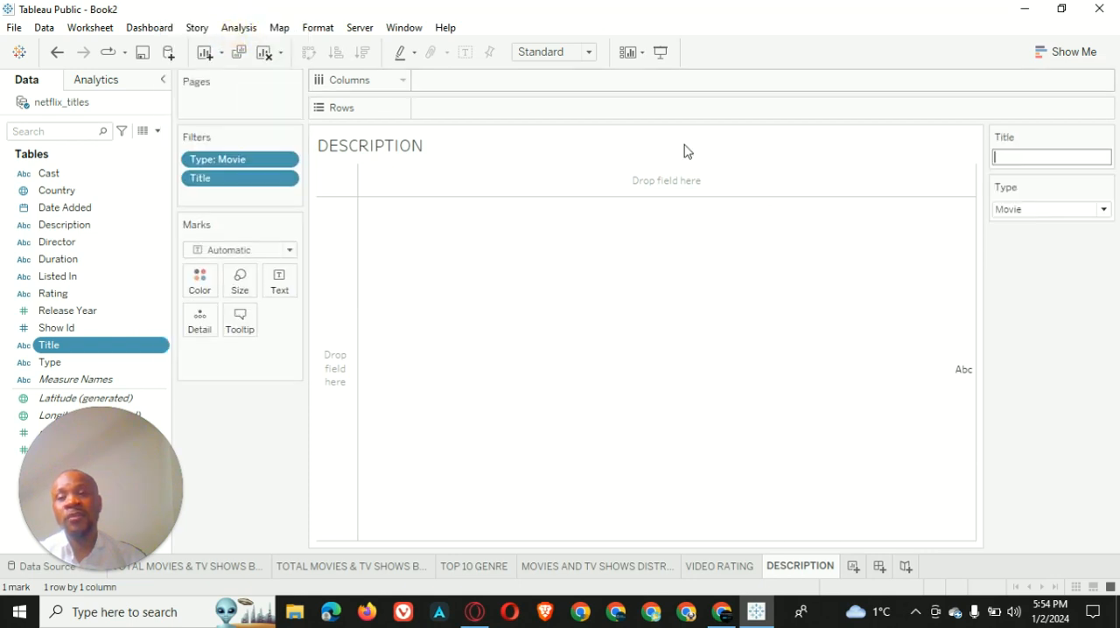
{"action": "left_click", "coordinate": [1106, 139]}
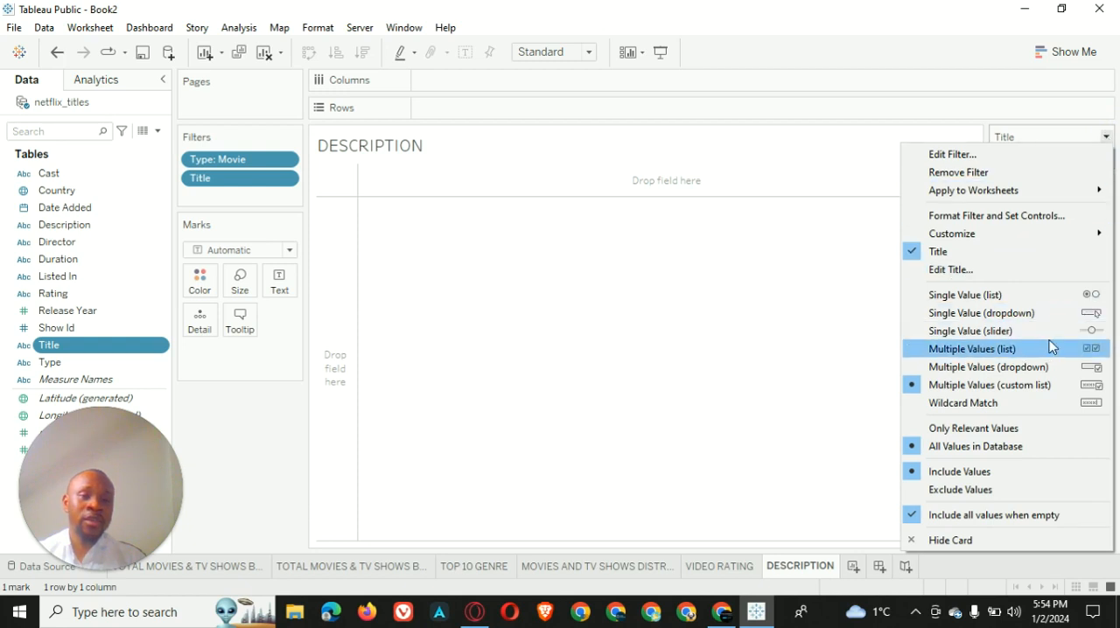
{"action": "left_click", "coordinate": [1038, 315]}
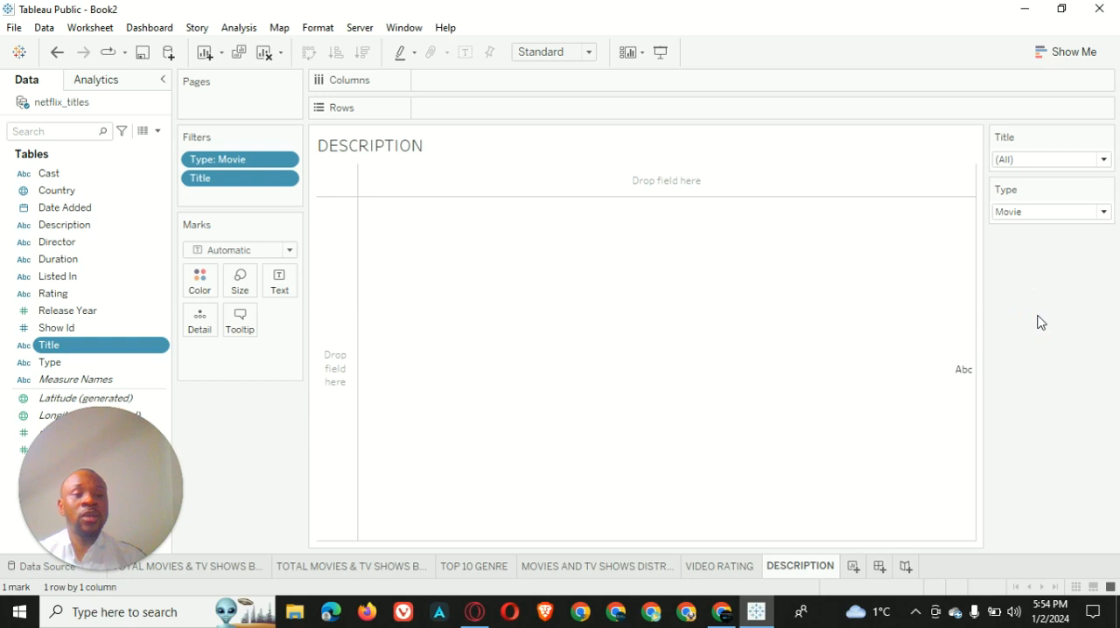
Customize the Title filter control so that it does not offer the "All" value
{"action": "left_click", "coordinate": [1106, 137]}
{"action": "mouse_move", "coordinate": [1001, 236]}
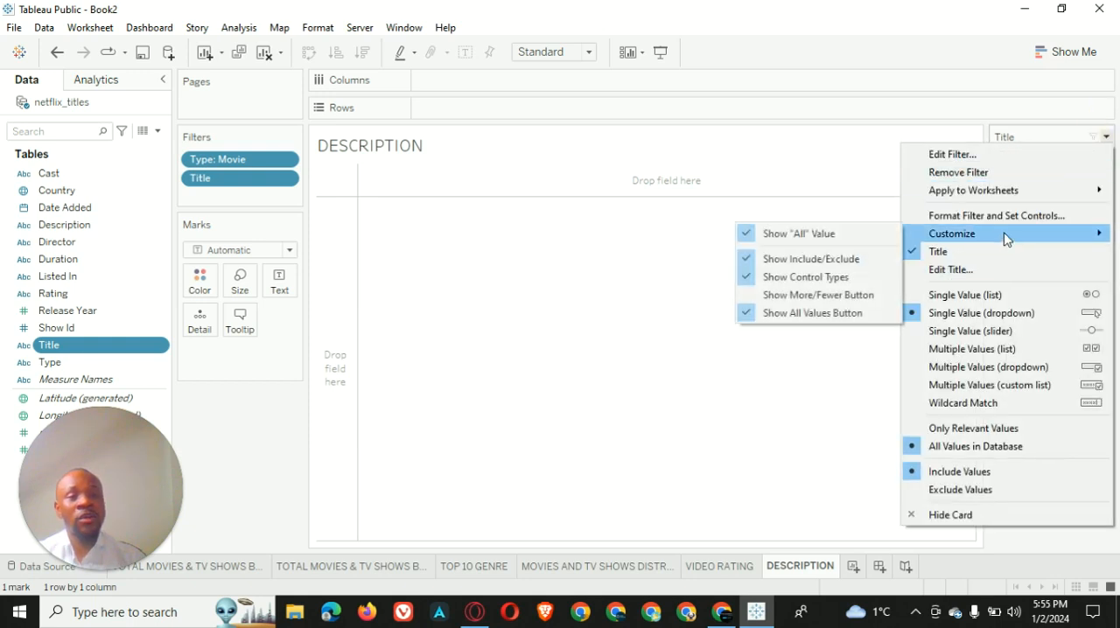
{"action": "left_click", "coordinate": [790, 234]}
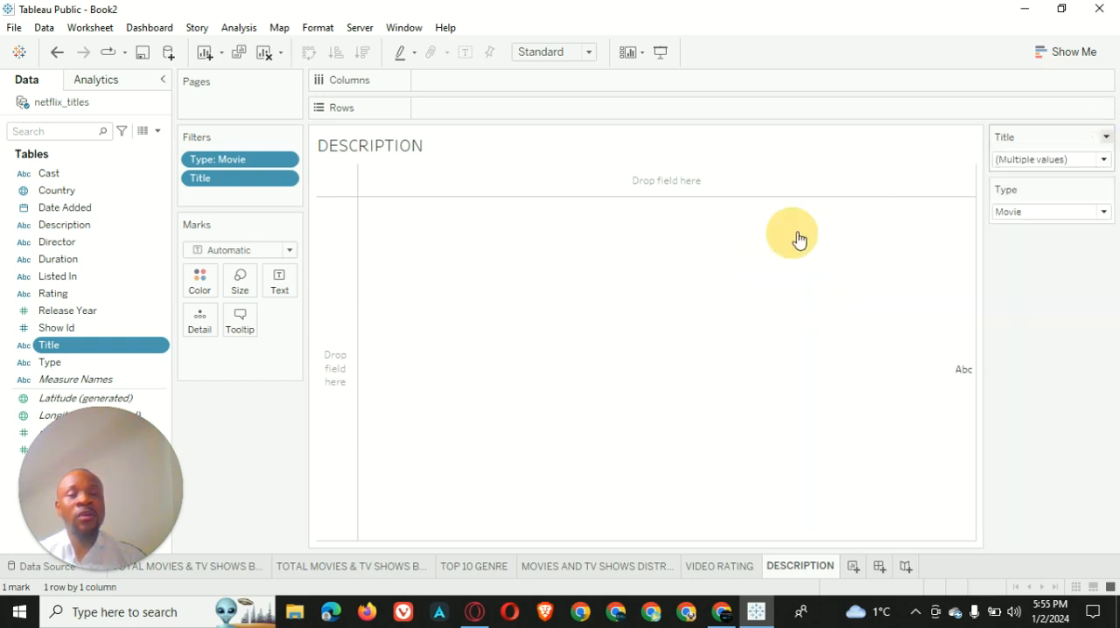
Set the Title filter to 1 Chance 2 Dance and assign the Description field to the Text mark
{"action": "left_click", "coordinate": [1103, 160]}
{"action": "left_click", "coordinate": [1003, 197]}
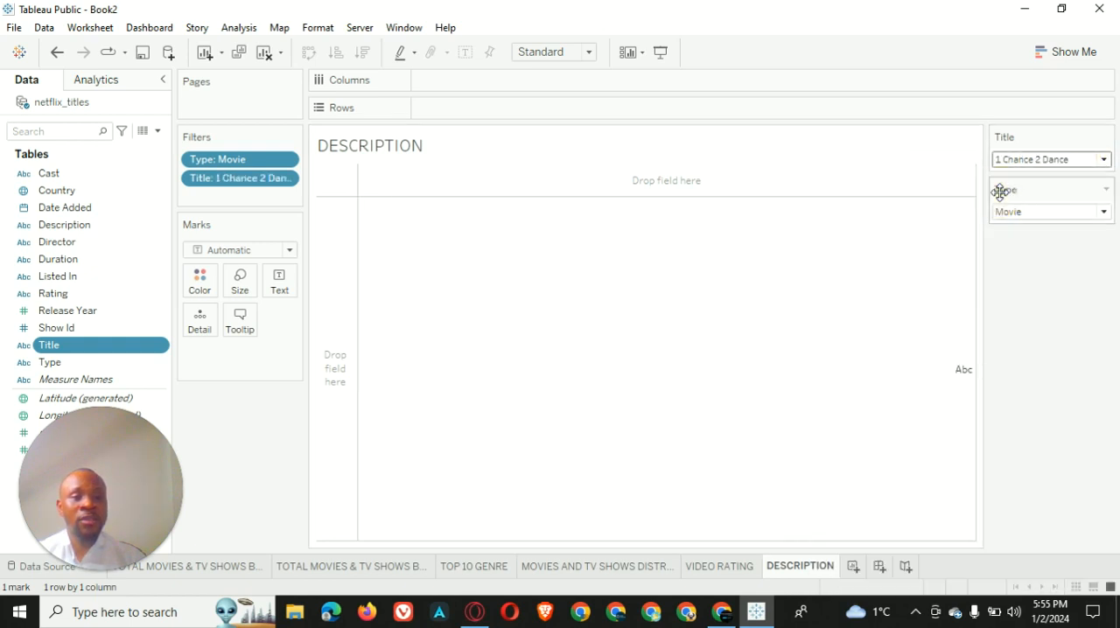
{"action": "left_click", "coordinate": [1104, 160]}
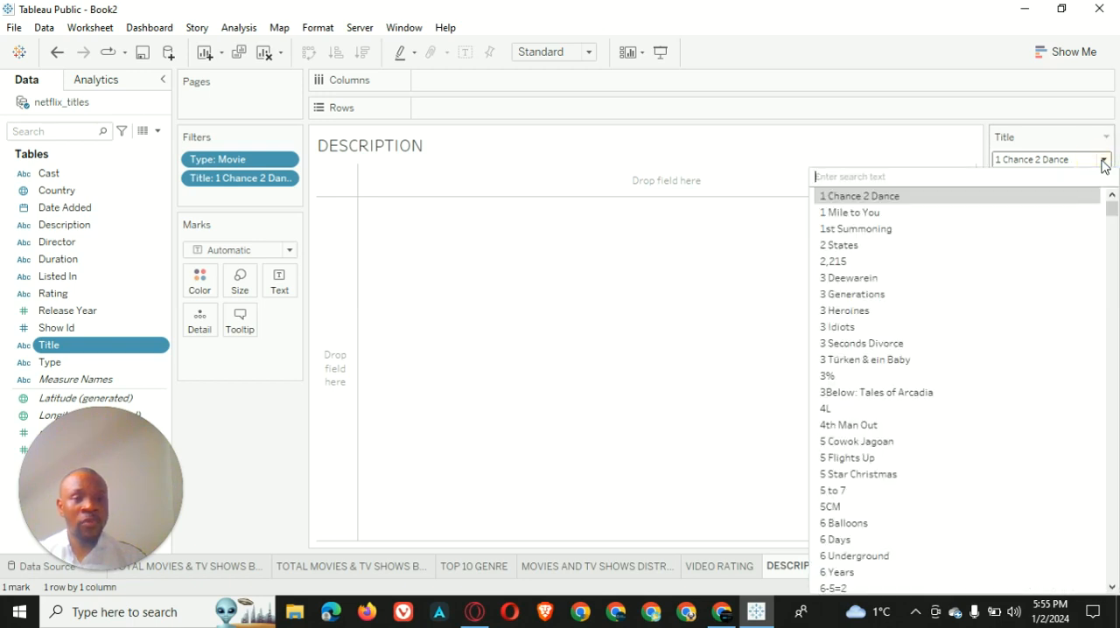
{"action": "left_click", "coordinate": [900, 198]}
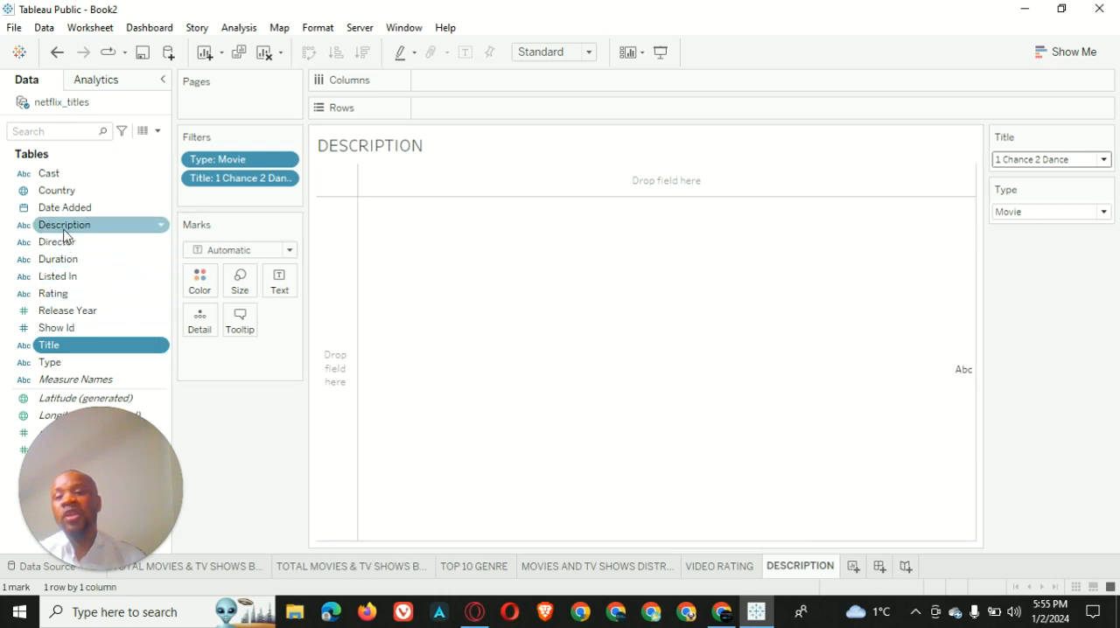
{"action": "left_click_drag", "start_coordinate": [66, 227], "coordinate": [277, 285]}
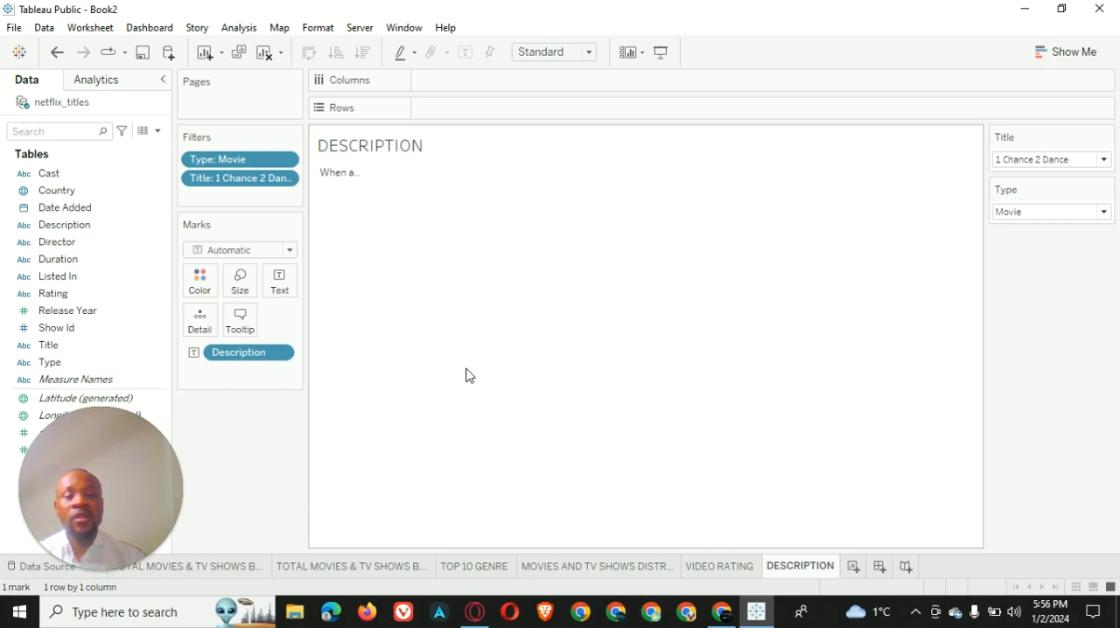
Format the DESCRIPTION worksheet title as size 11, bold, red and centred
{"action": "right_click", "coordinate": [464, 149]}
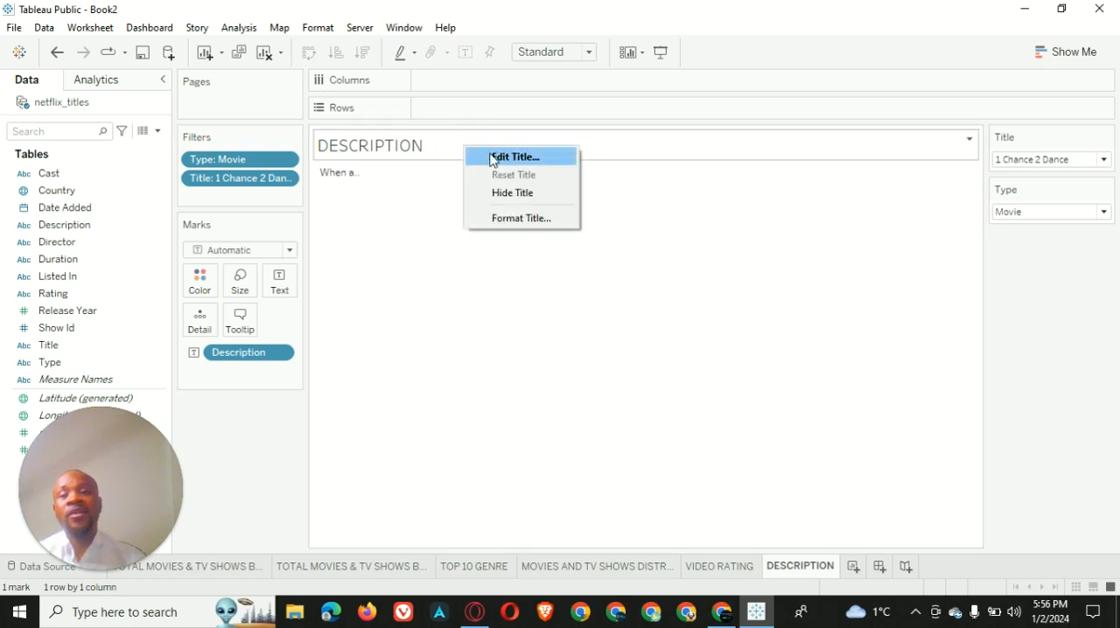
{"action": "left_click", "coordinate": [504, 159]}
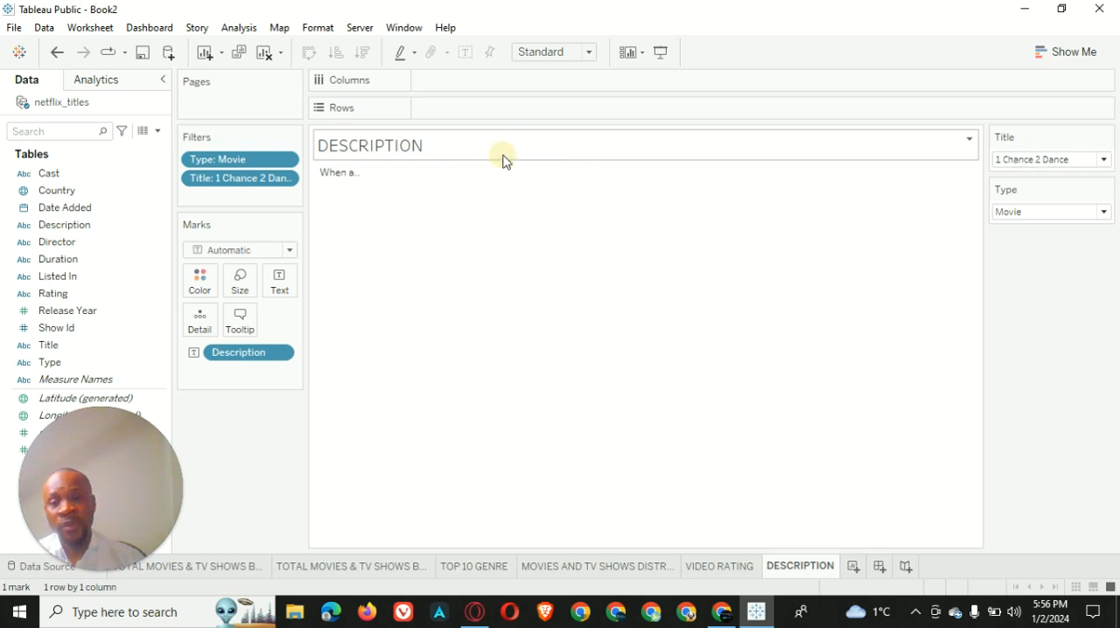
{"action": "key", "text": "ctrl+a"}
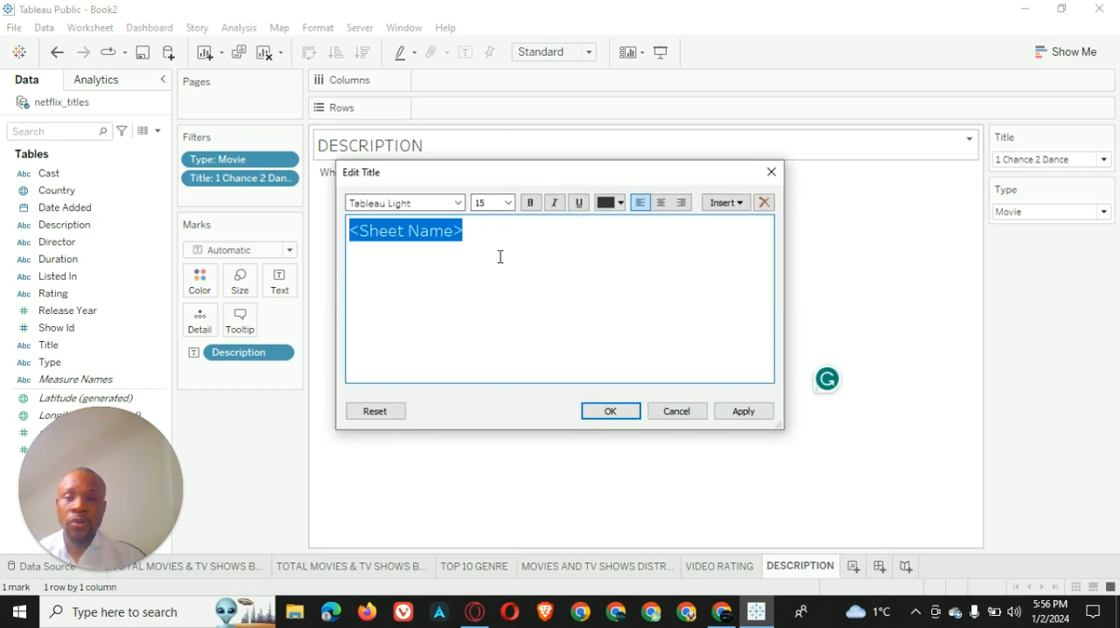
{"action": "left_click", "coordinate": [507, 203]}
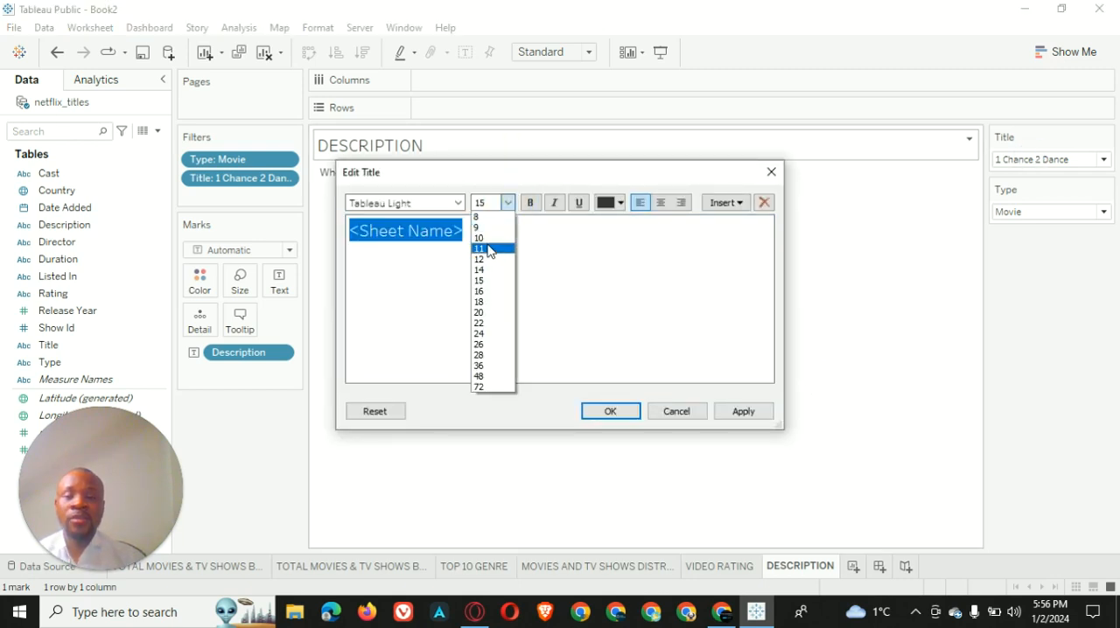
{"action": "left_click", "coordinate": [488, 252]}
{"action": "left_click", "coordinate": [531, 202]}
{"action": "left_click", "coordinate": [609, 202]}
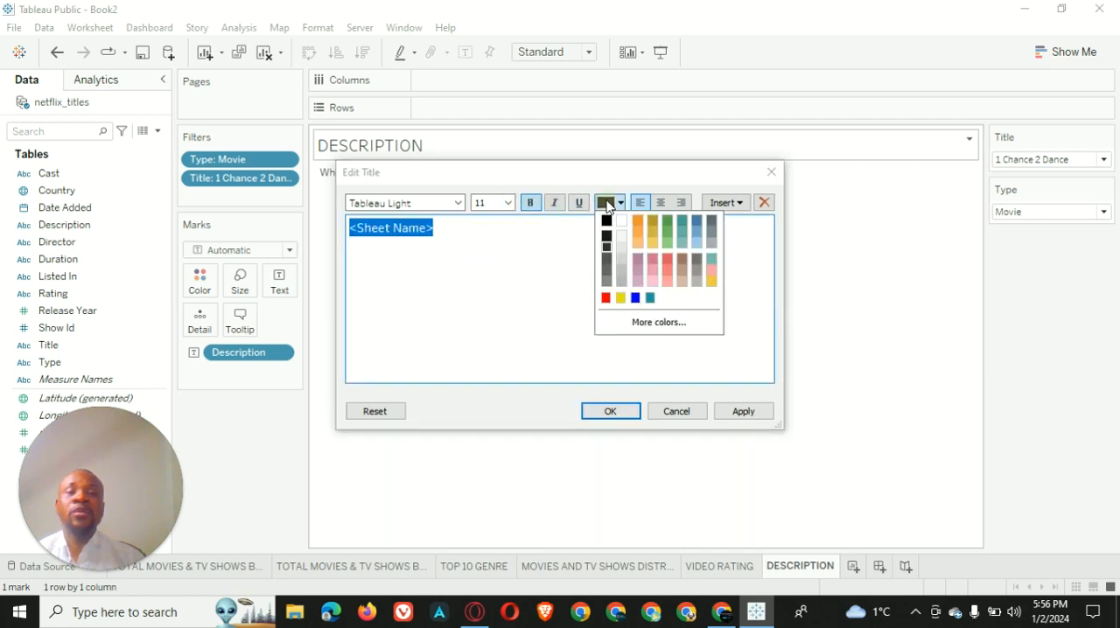
{"action": "left_click", "coordinate": [606, 299]}
{"action": "left_click", "coordinate": [662, 203]}
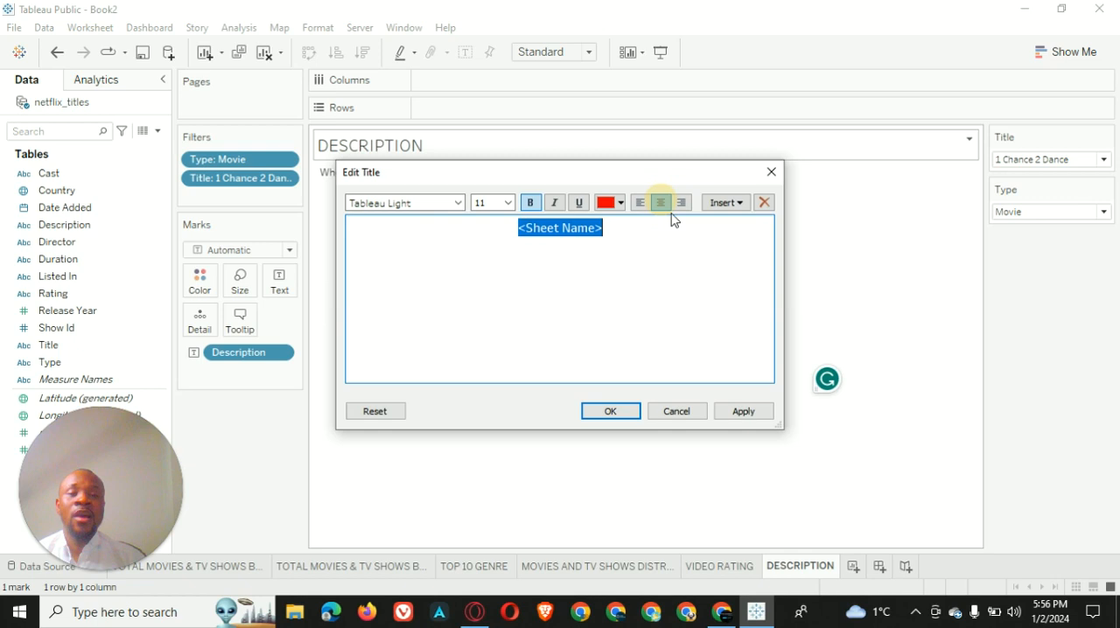
{"action": "left_click", "coordinate": [744, 414]}
{"action": "left_click", "coordinate": [599, 413]}
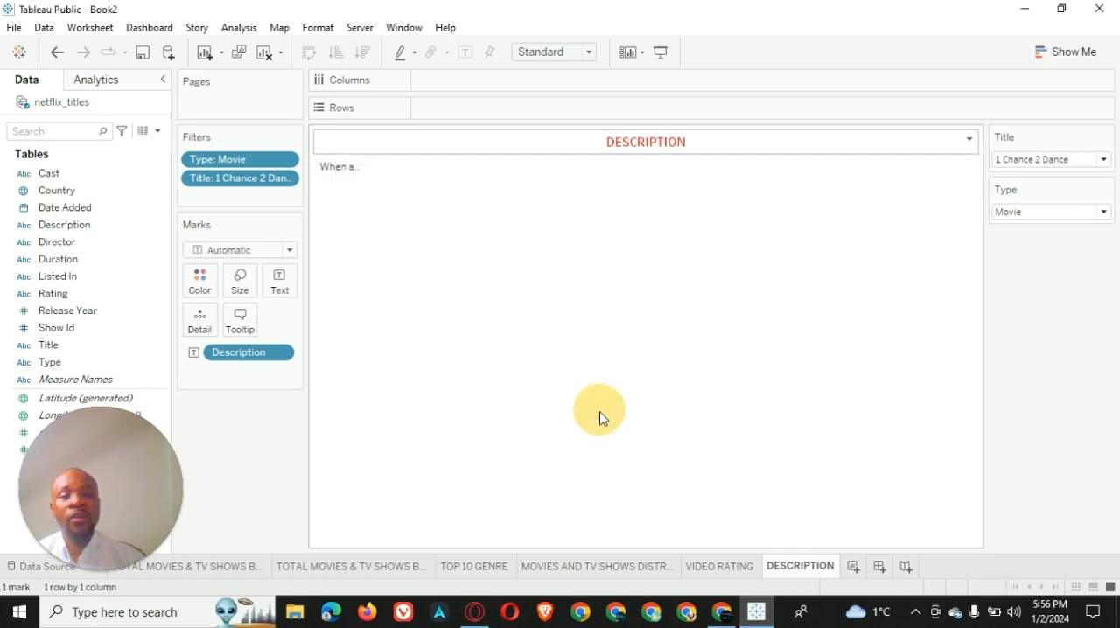
Set the shading of the DESCRIPTION worksheet title to black
{"action": "right_click", "coordinate": [557, 144]}
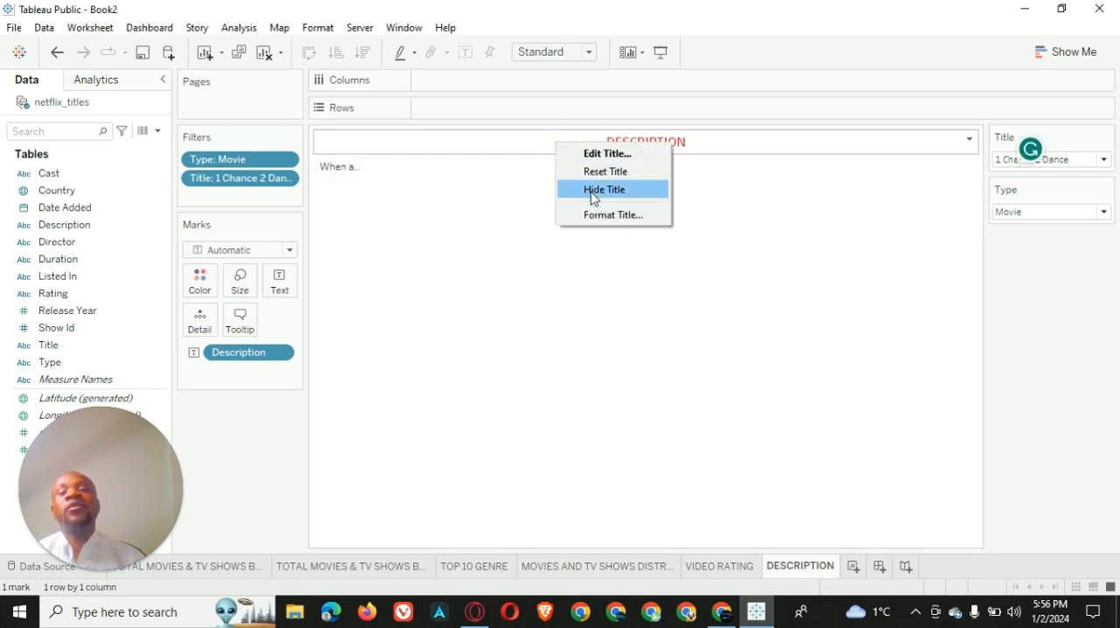
{"action": "left_click", "coordinate": [605, 223]}
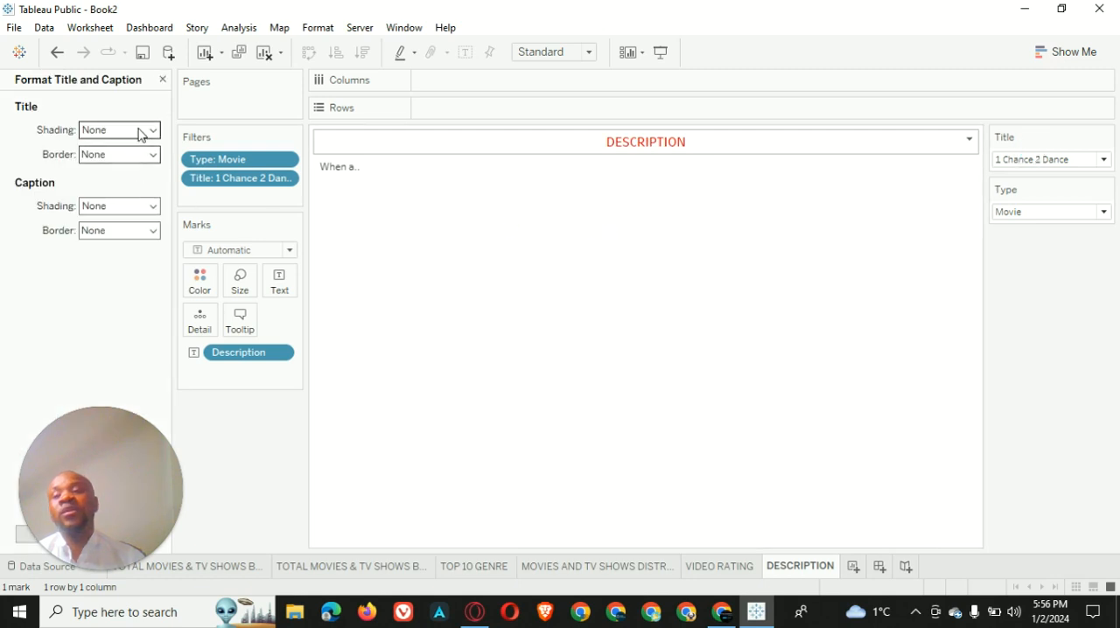
{"action": "left_click", "coordinate": [143, 131]}
{"action": "left_click", "coordinate": [91, 171]}
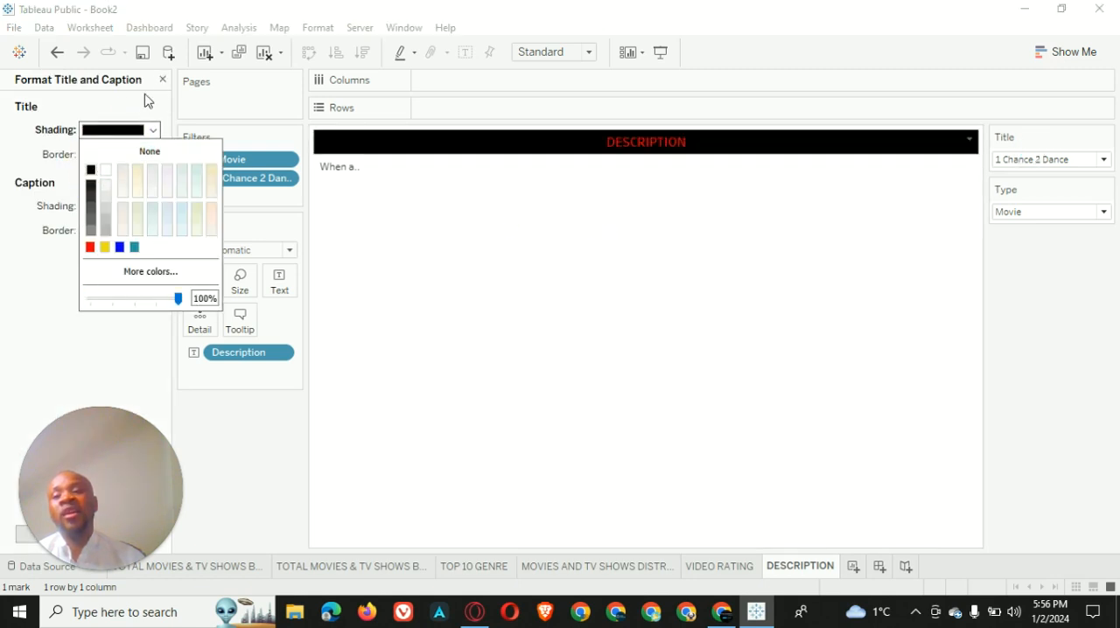
Set the DESCRIPTION worksheet to fit Entire View
{"action": "left_click", "coordinate": [428, 234]}
{"action": "right_click", "coordinate": [430, 235]}
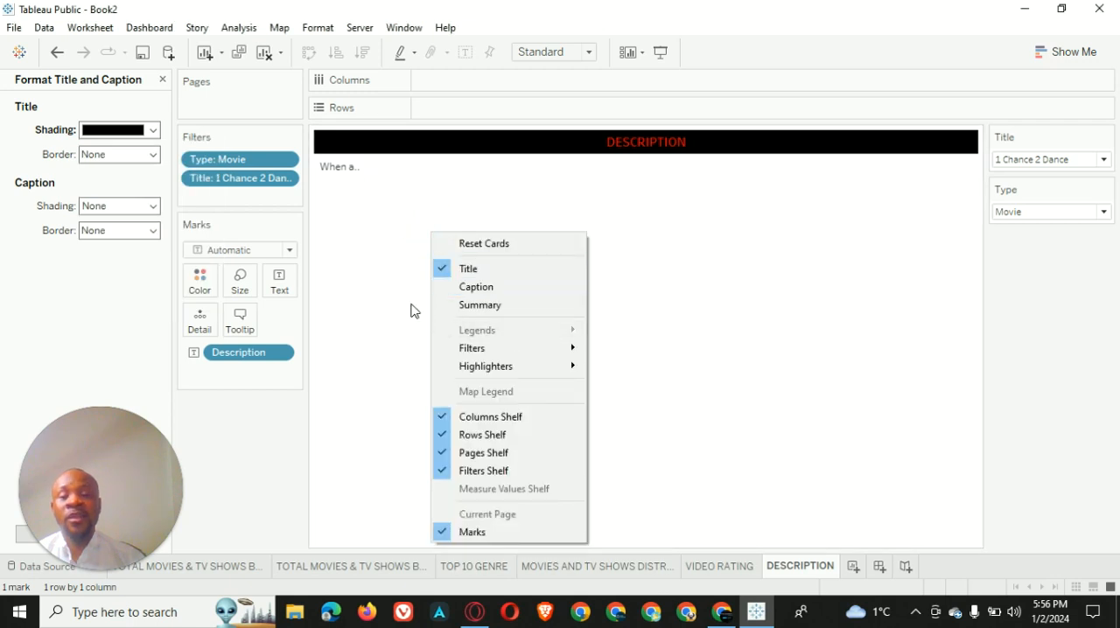
{"action": "left_click", "coordinate": [633, 201]}
{"action": "right_click", "coordinate": [633, 202]}
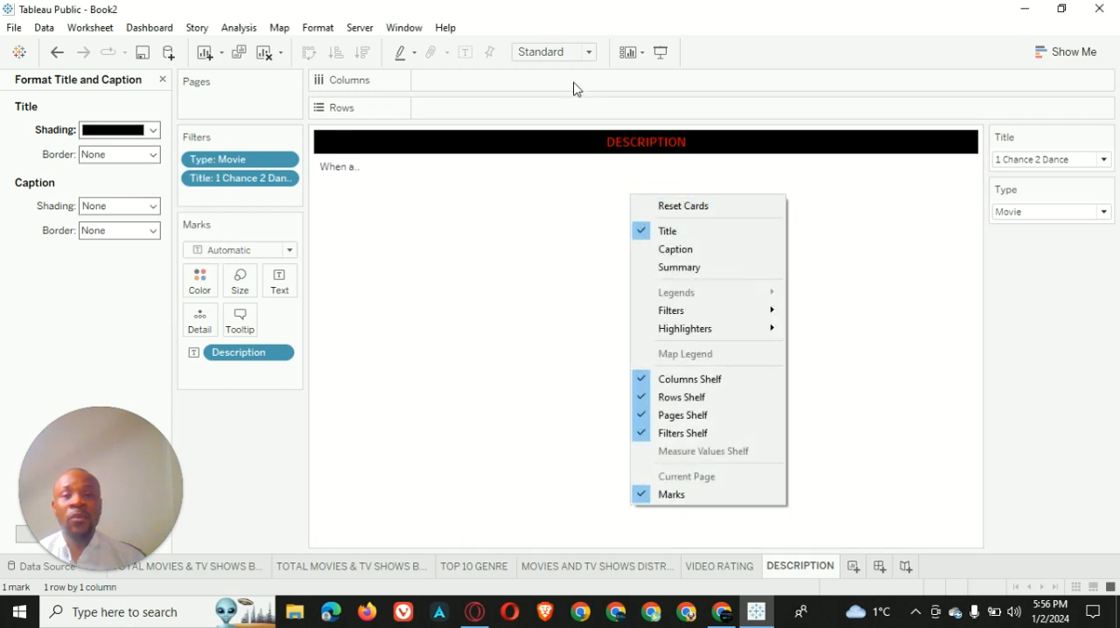
{"action": "left_click", "coordinate": [589, 52]}
{"action": "left_click", "coordinate": [575, 113]}
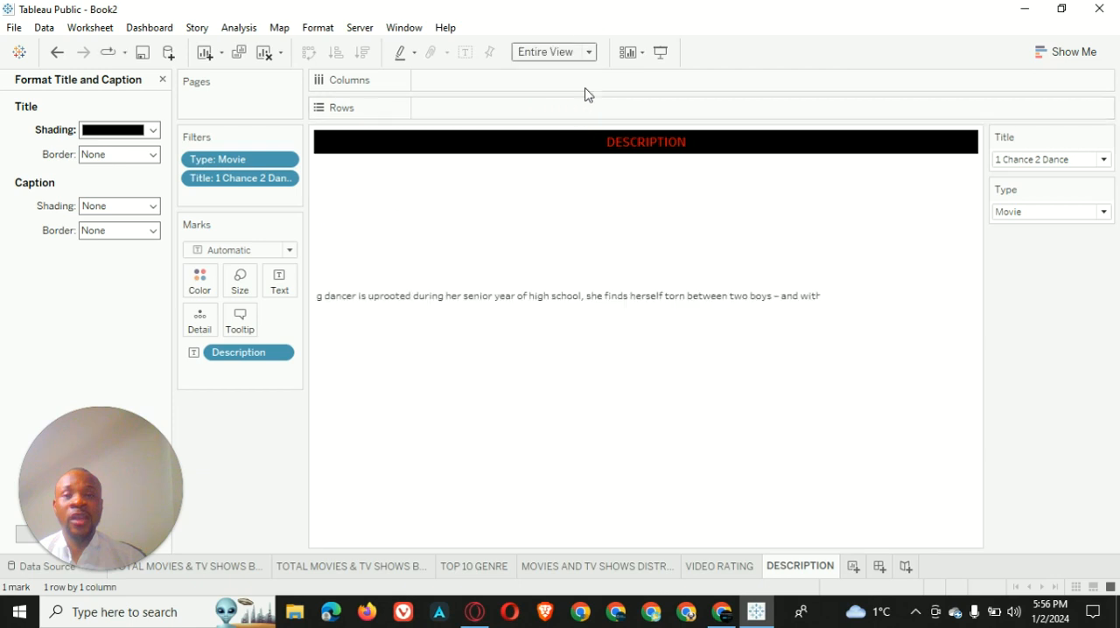
Format the DESCRIPTION worksheet's default font as bold and white
{"action": "left_click", "coordinate": [583, 230]}
{"action": "right_click", "coordinate": [585, 227]}
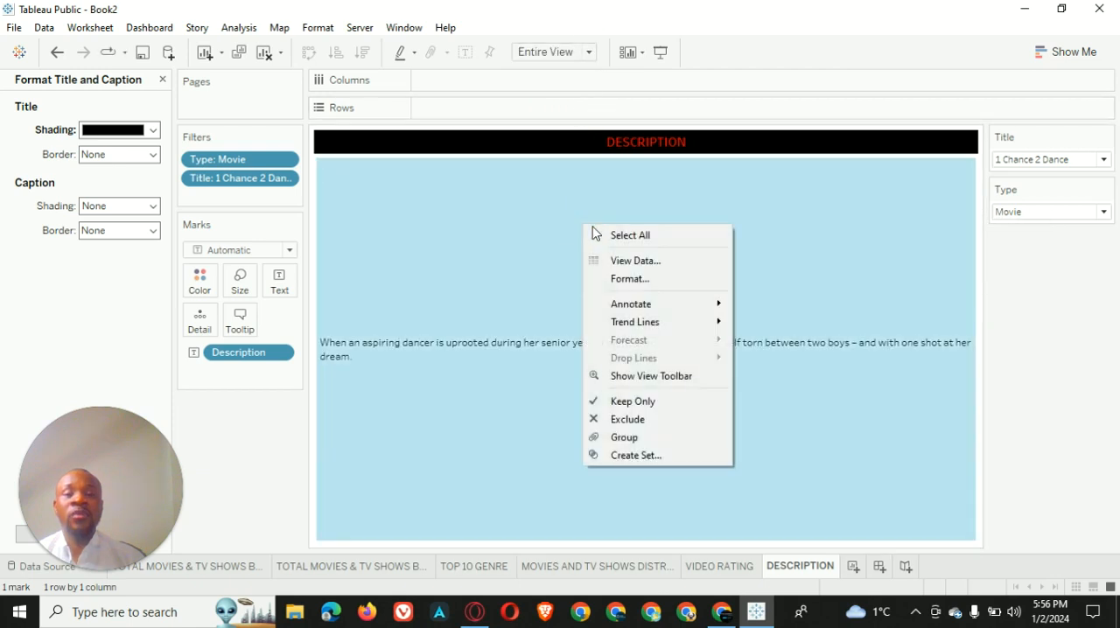
{"action": "left_click", "coordinate": [665, 279]}
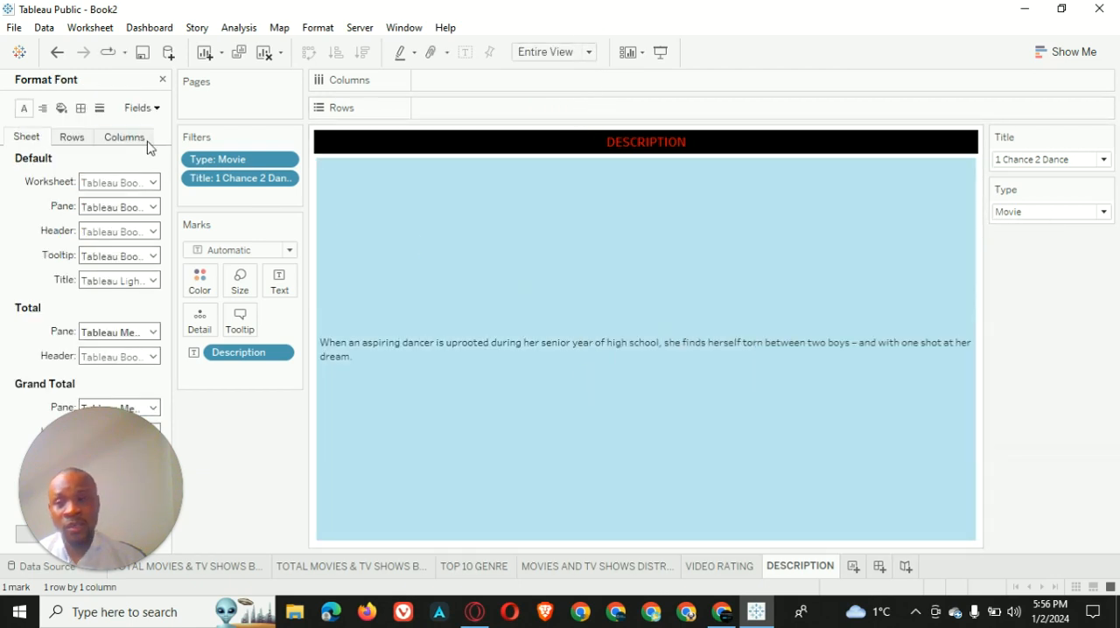
{"action": "left_click", "coordinate": [152, 183]}
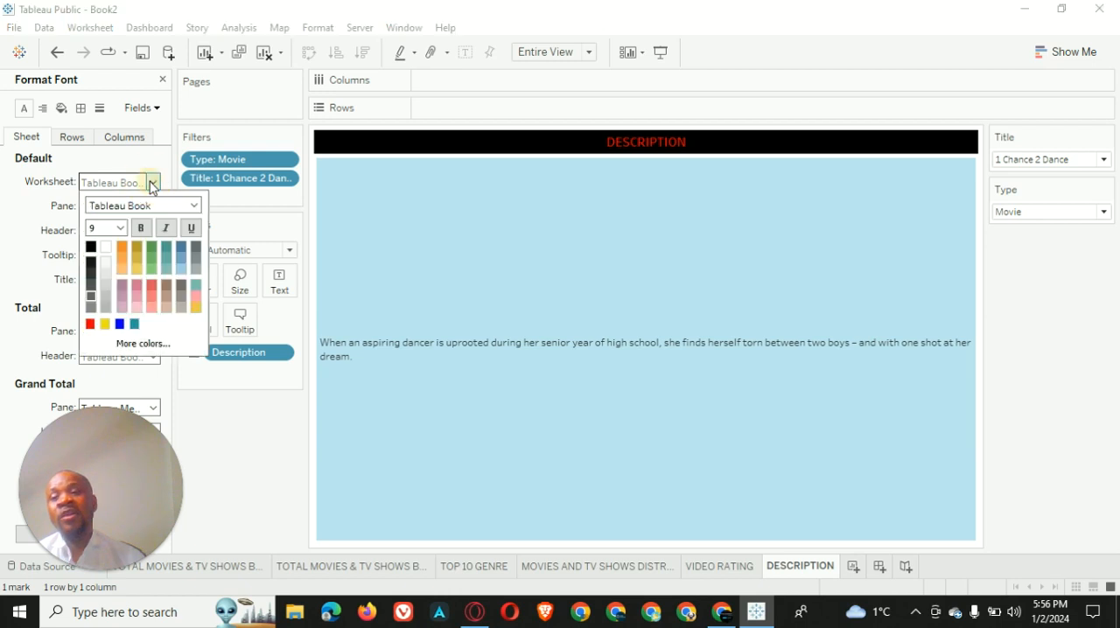
{"action": "left_click", "coordinate": [108, 251]}
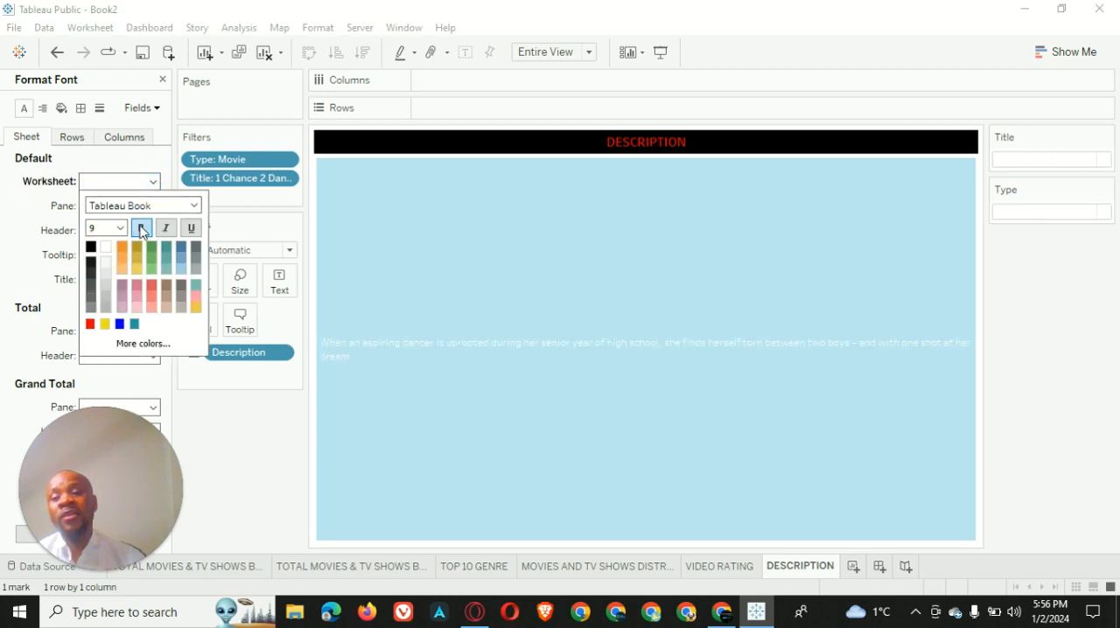
Set the default worksheet shading of DESCRIPTION to black and leave the formatting options
{"action": "left_click", "coordinate": [61, 108]}
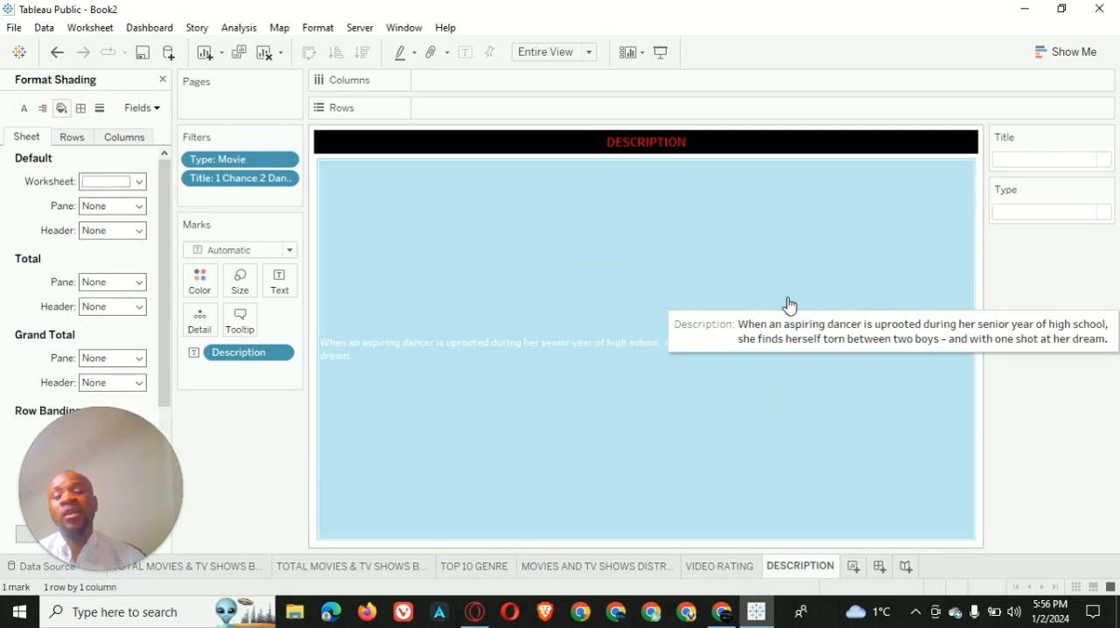
{"action": "left_click", "coordinate": [112, 182]}
{"action": "left_click", "coordinate": [90, 224]}
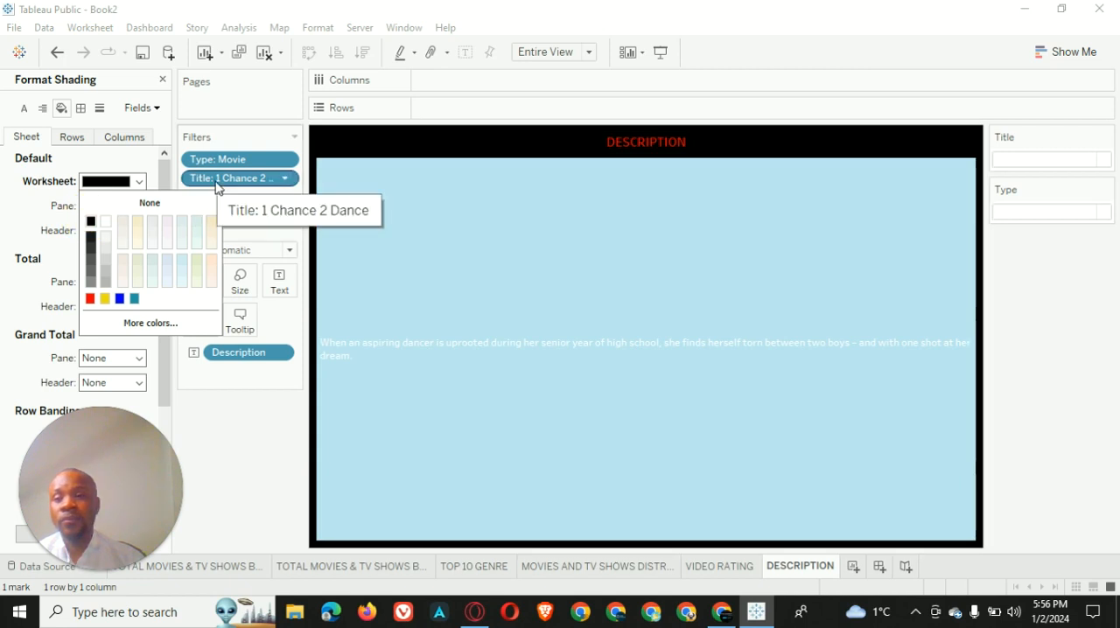
{"action": "left_click", "coordinate": [619, 249]}
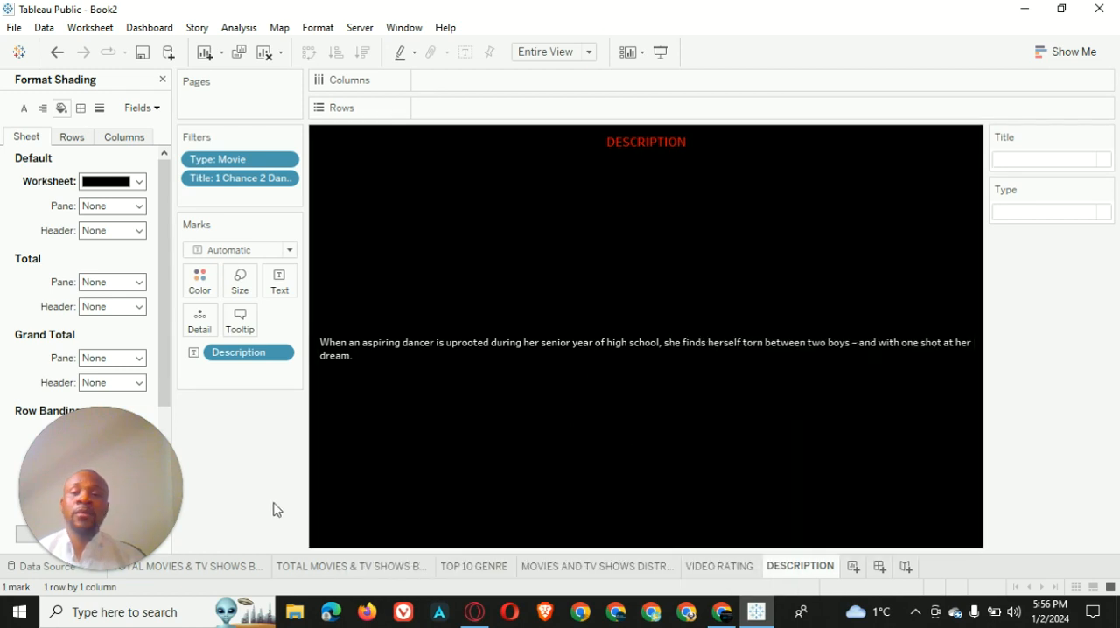
{"action": "left_click", "coordinate": [162, 80]}
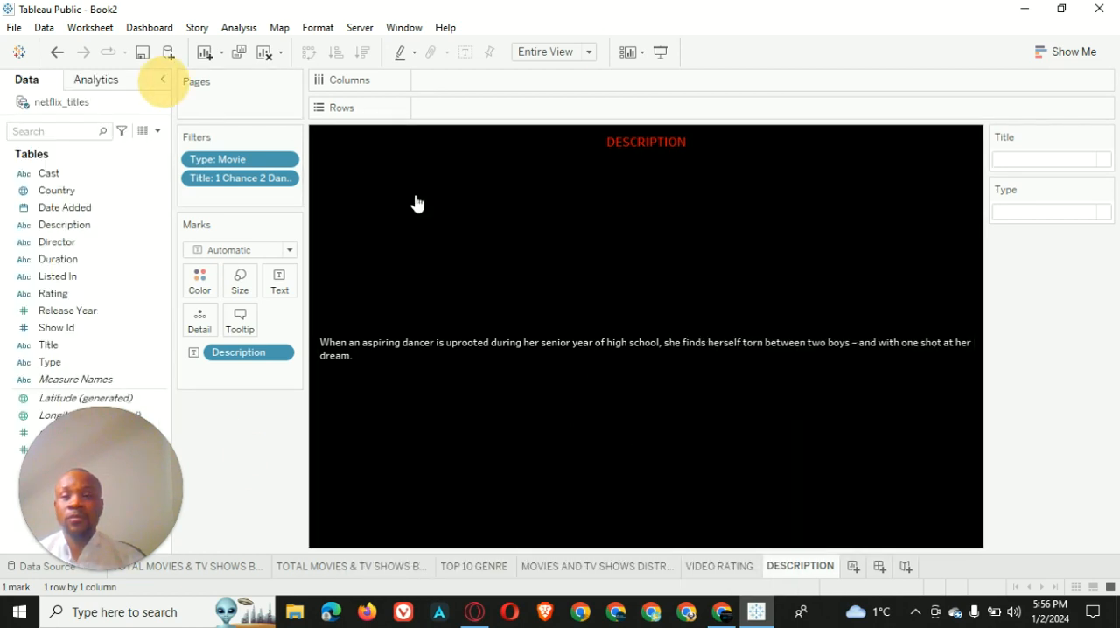
{"action": "left_click", "coordinate": [1059, 137]}
{"action": "left_click", "coordinate": [1038, 145]}
{"action": "left_click", "coordinate": [1058, 188]}
{"action": "left_click", "coordinate": [1054, 191]}
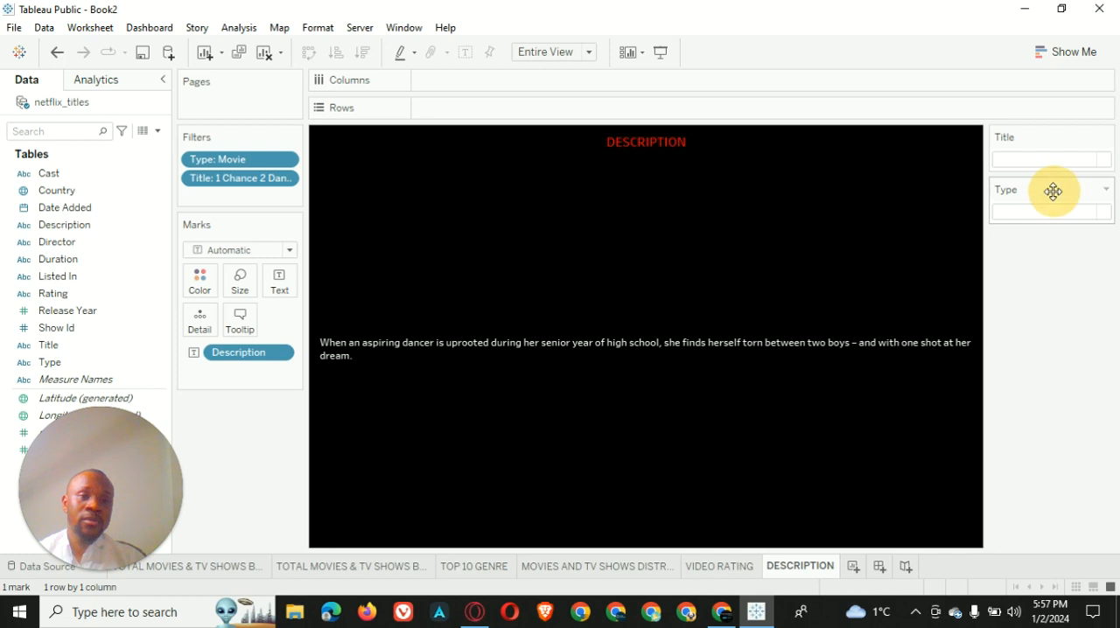
{"action": "left_click", "coordinate": [1087, 150]}
{"action": "left_click", "coordinate": [1095, 127]}
{"action": "left_click", "coordinate": [1027, 137]}
{"action": "left_click", "coordinate": [996, 135]}
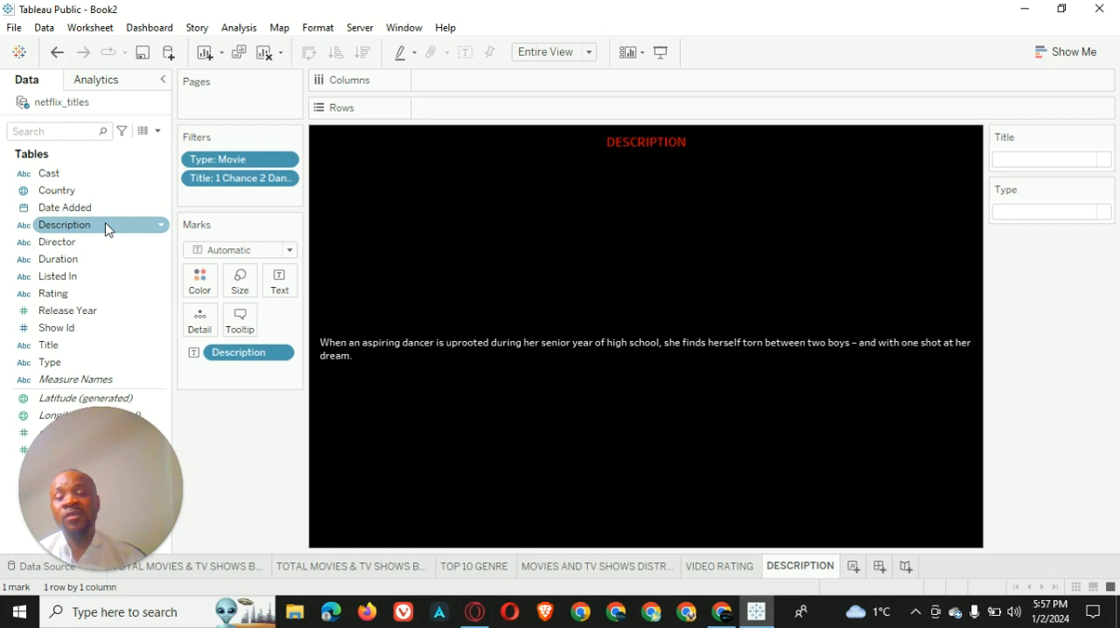
Duplicate the DESCRIPTION worksheet and name the copy DATE ADDED
{"action": "mouse_move", "coordinate": [842, 331]}
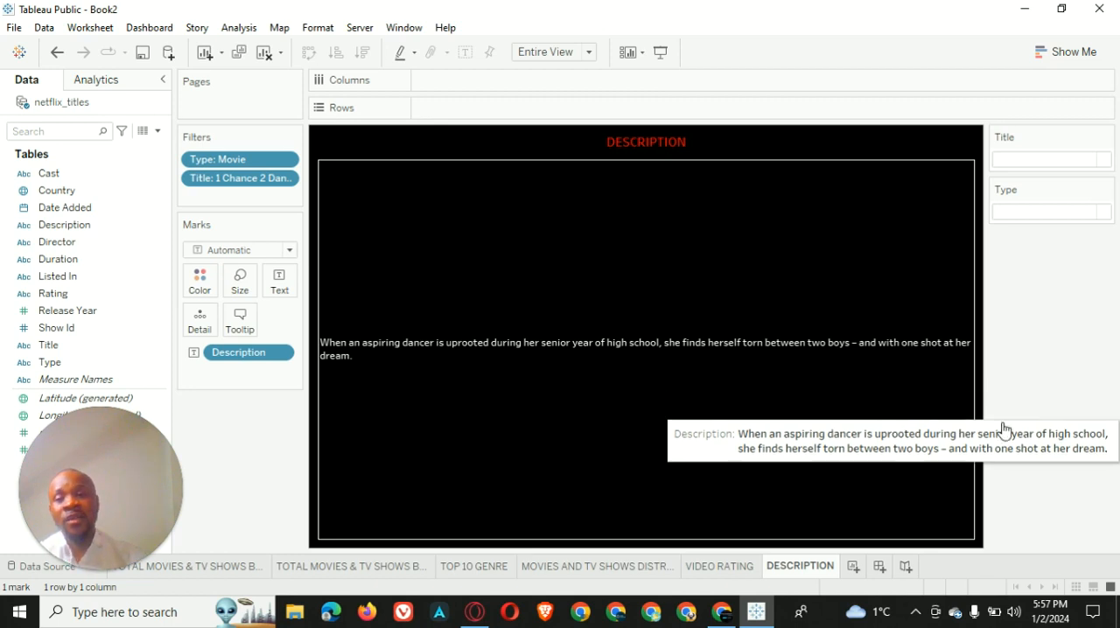
{"action": "right_click", "coordinate": [804, 570]}
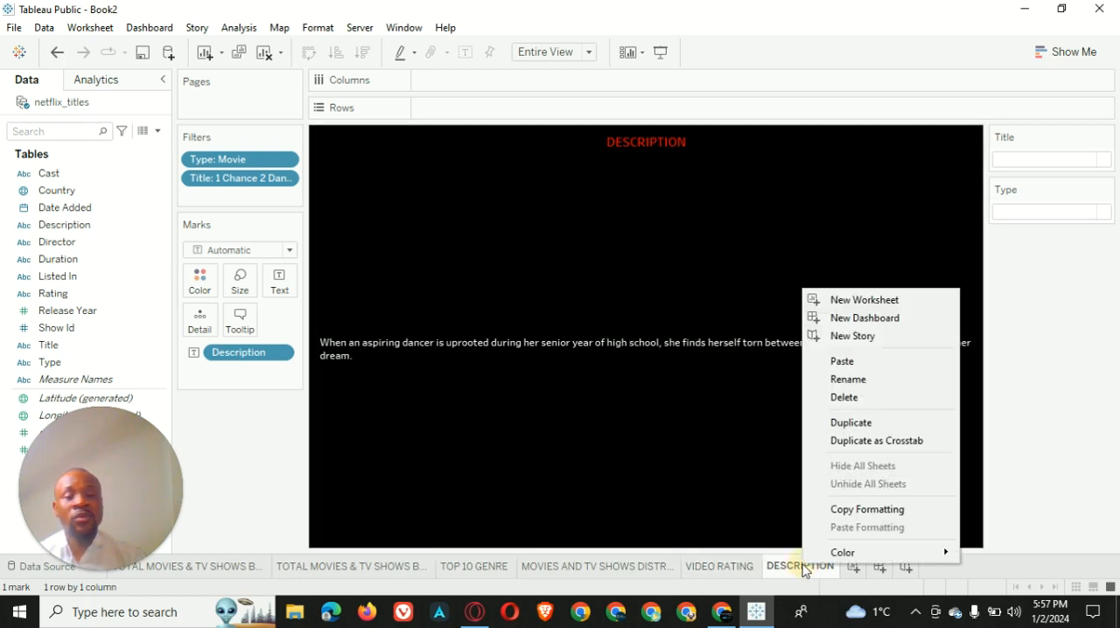
{"action": "left_click", "coordinate": [856, 427]}
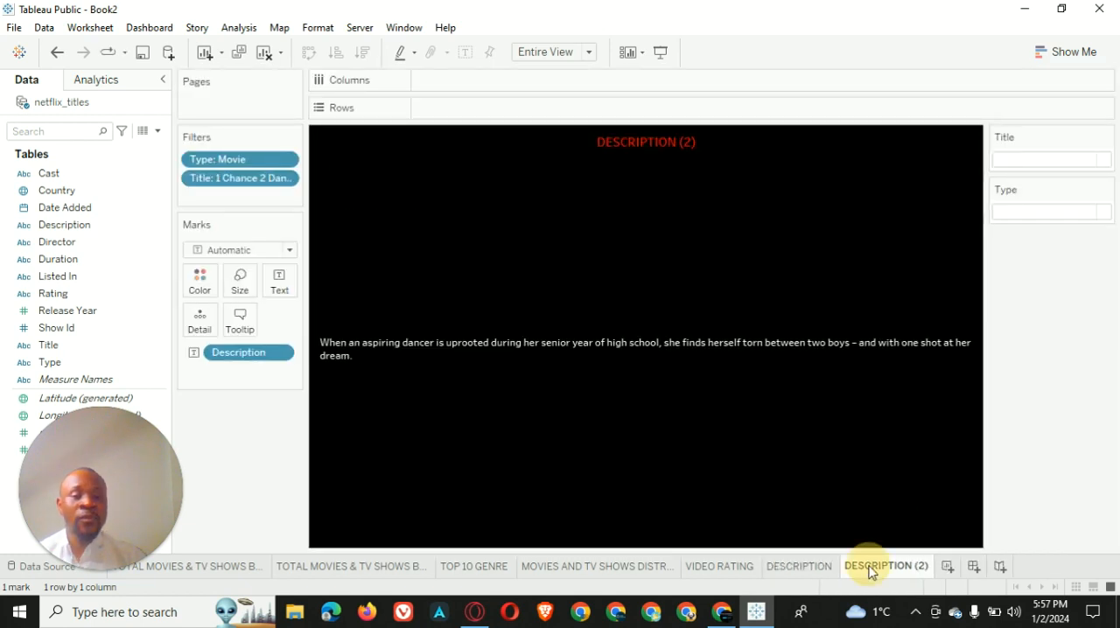
{"action": "double_click", "coordinate": [871, 569]}
{"action": "type", "text": "DATE ADDED"}
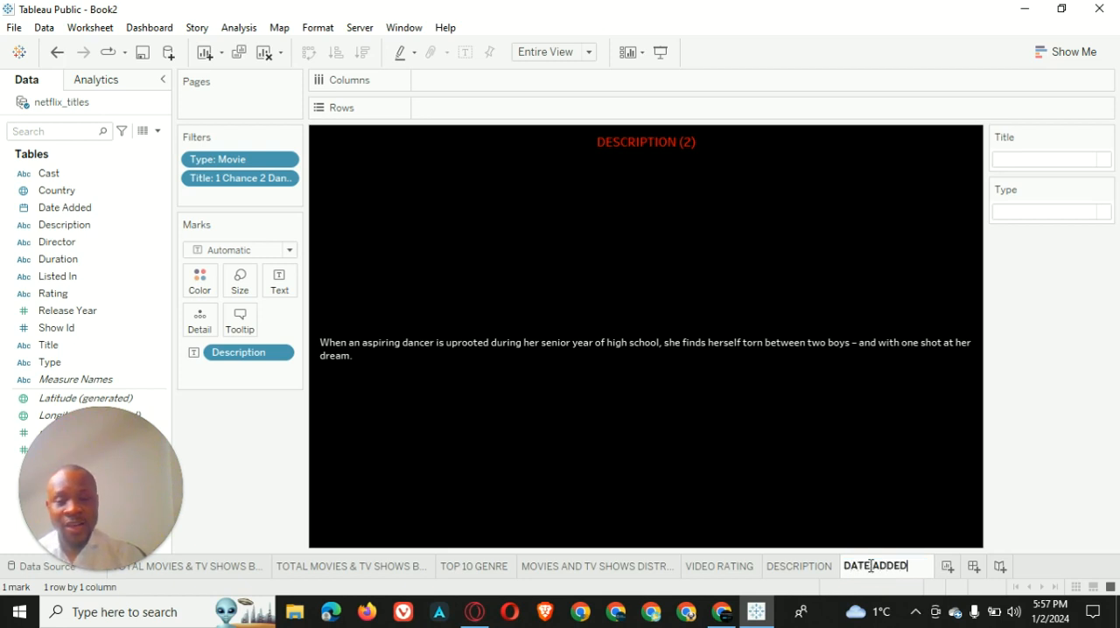
{"action": "key", "text": "Return"}
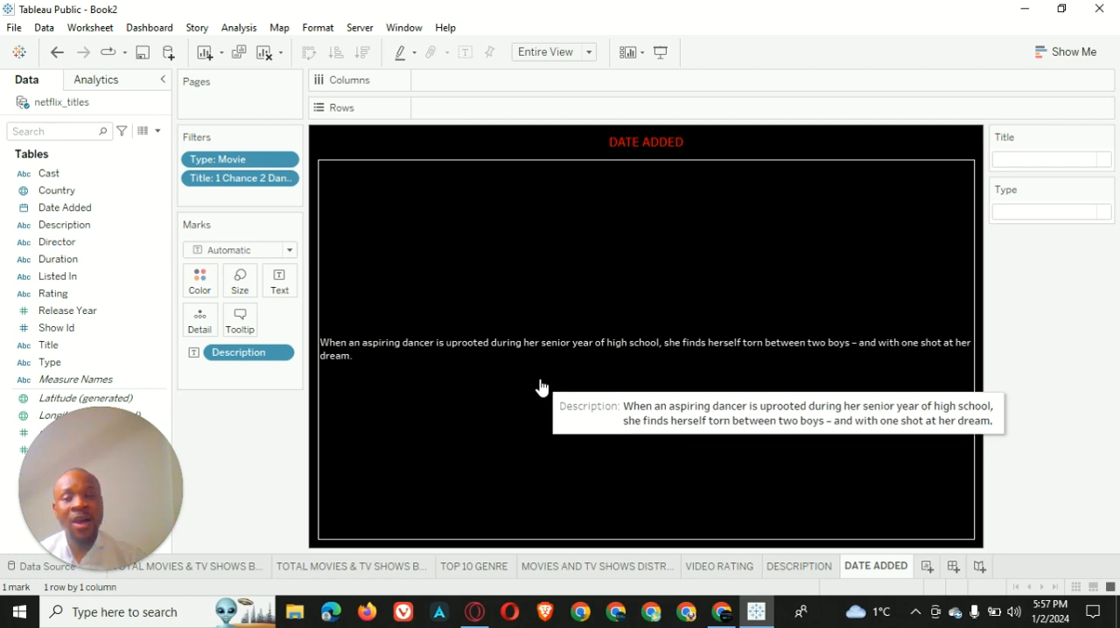
Replace the Description field on the DATE ADDED worksheet's Text mark with the Date Added field
{"action": "left_click_drag", "start_coordinate": [253, 354], "coordinate": [275, 285]}
{"action": "left_click", "coordinate": [62, 214]}
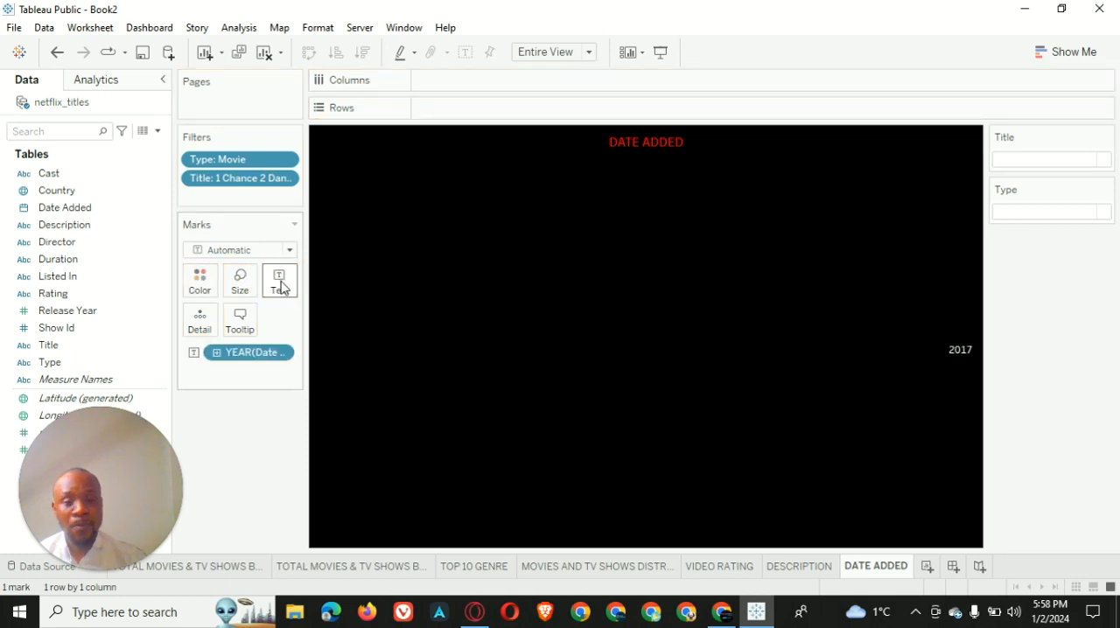
Set the default pane alignment of the DATE ADDED worksheet to horizontally centred
{"action": "right_click", "coordinate": [775, 299]}
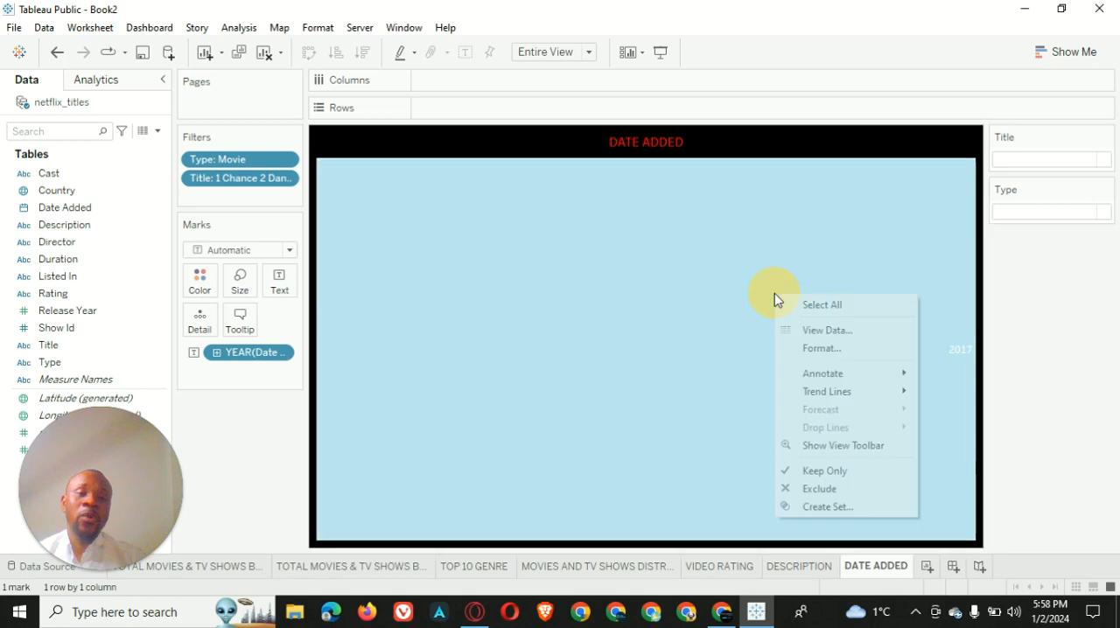
{"action": "left_click", "coordinate": [815, 348]}
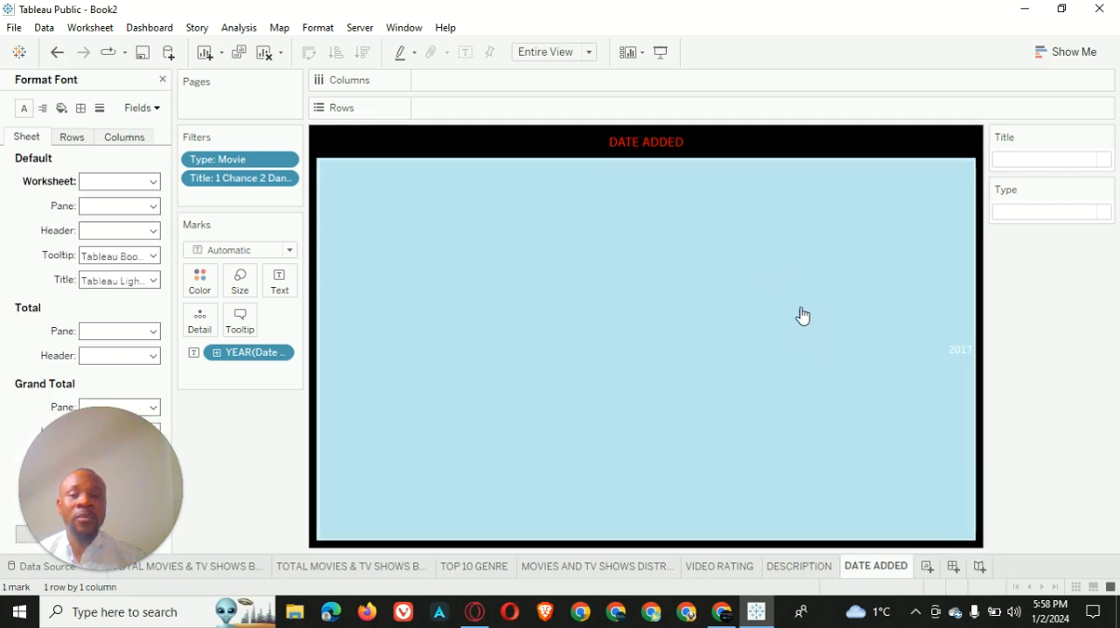
{"action": "left_click", "coordinate": [25, 108]}
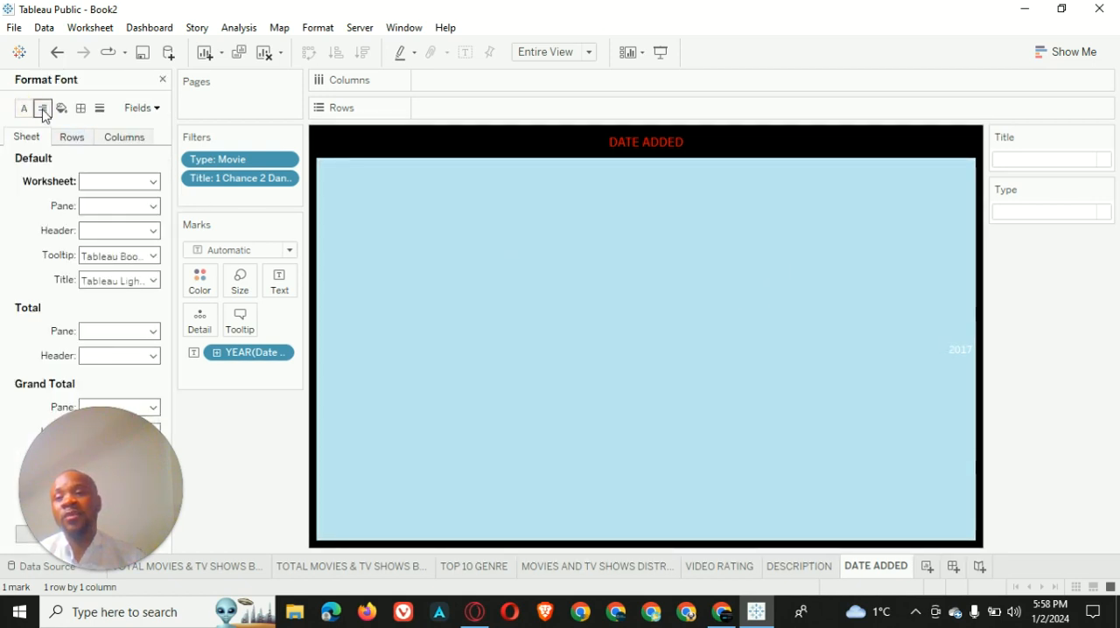
{"action": "left_click", "coordinate": [42, 109]}
{"action": "left_click", "coordinate": [131, 182]}
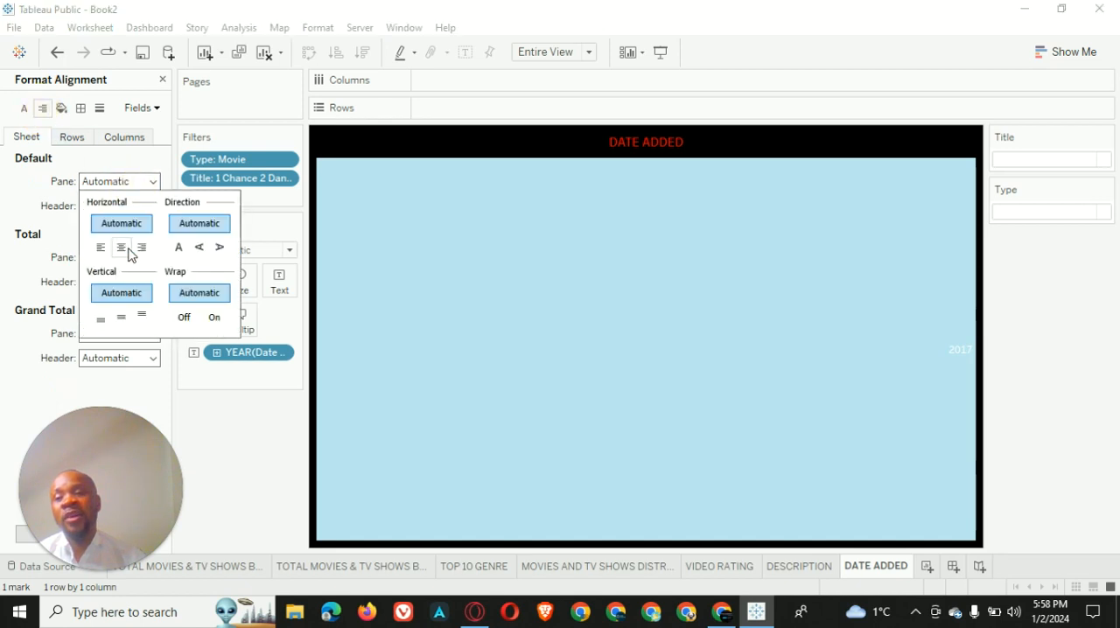
{"action": "left_click", "coordinate": [122, 247]}
{"action": "left_click", "coordinate": [25, 205]}
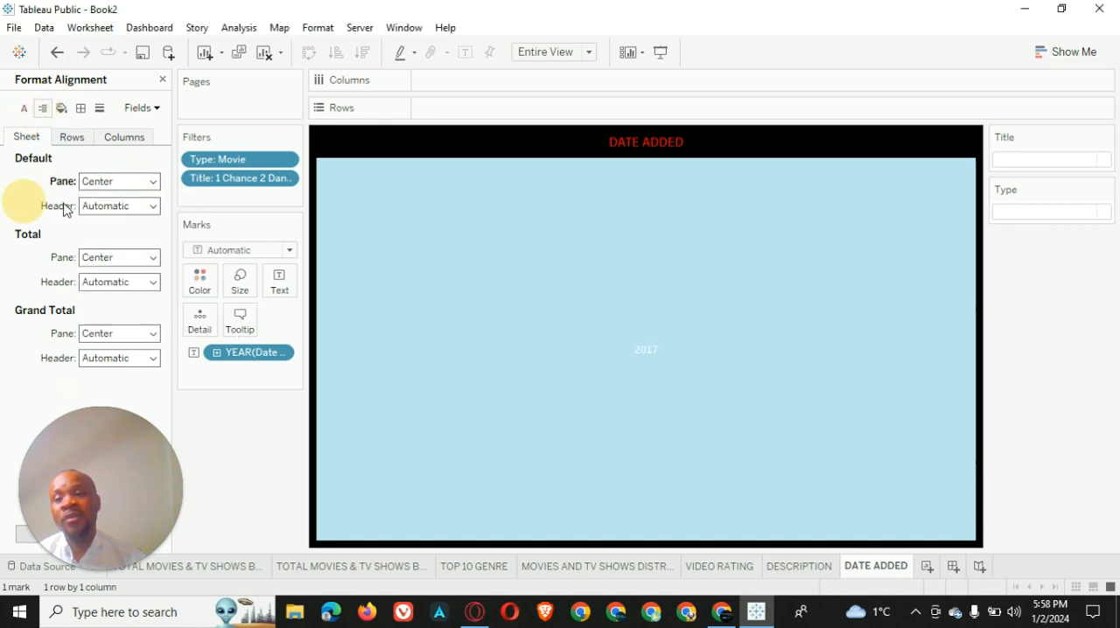
Centre the default header alignment of the DATE ADDED worksheet horizontally and leave the formatting options
{"action": "left_click", "coordinate": [119, 208]}
{"action": "left_click", "coordinate": [123, 272]}
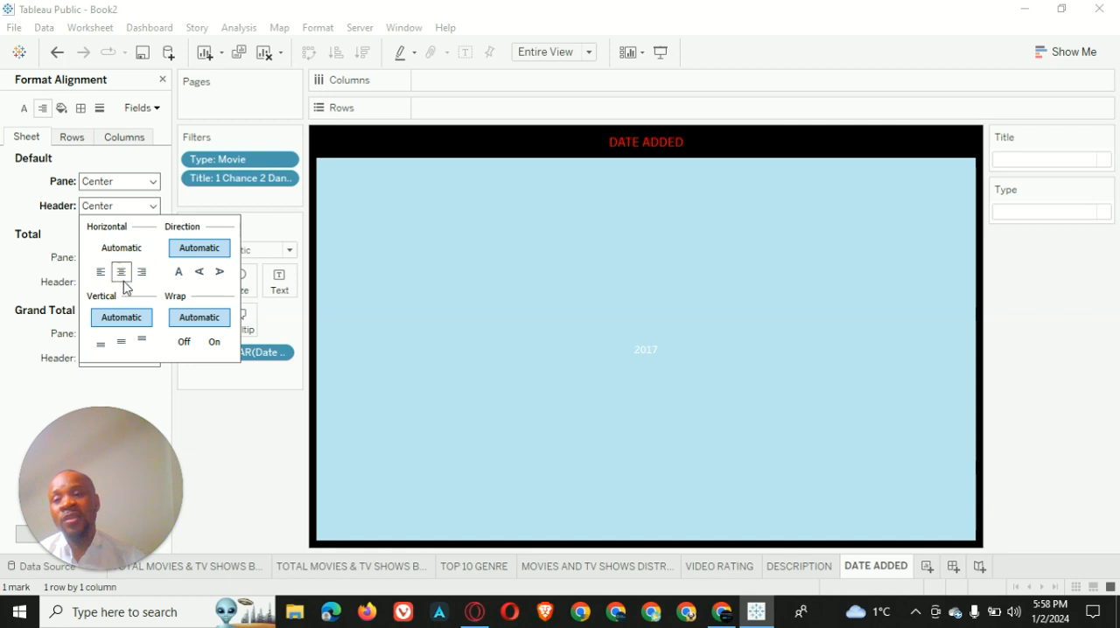
{"action": "left_click", "coordinate": [39, 250]}
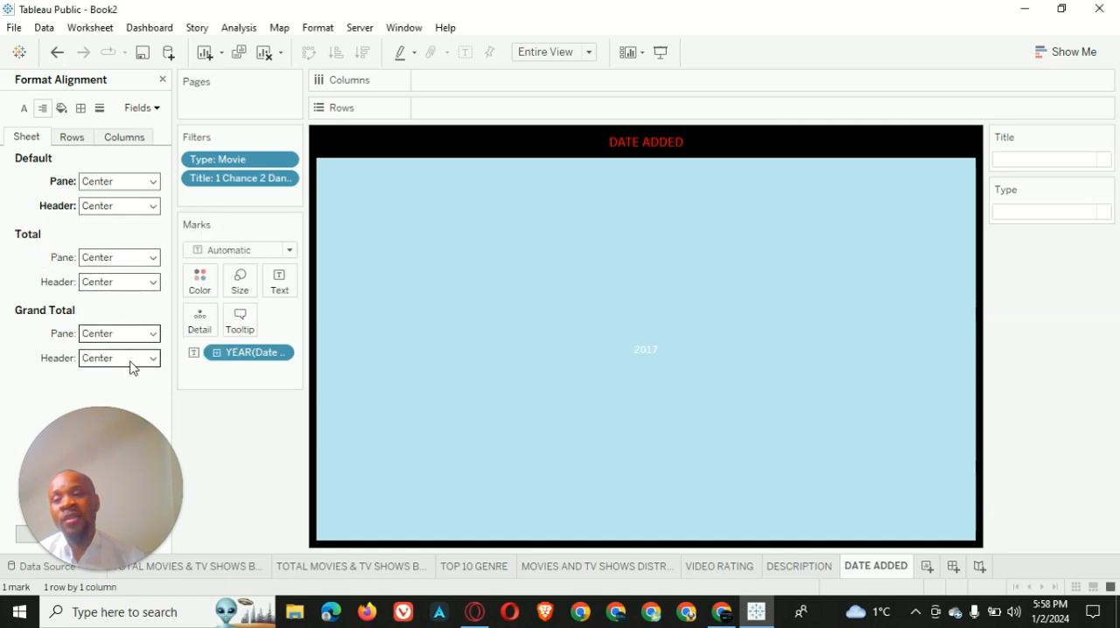
{"action": "left_click", "coordinate": [423, 427]}
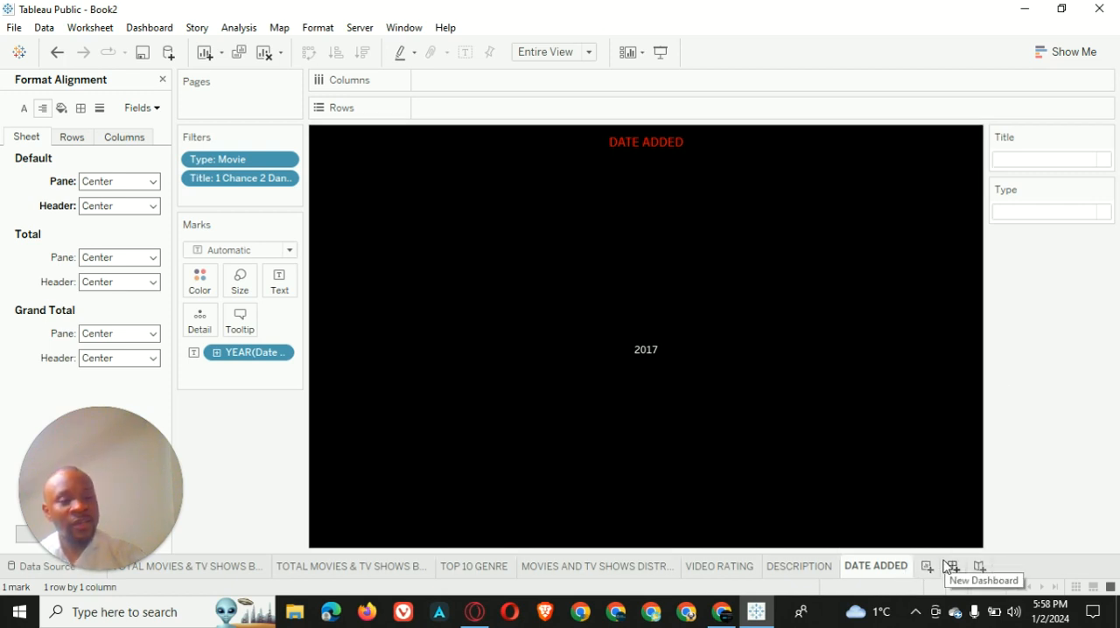
{"action": "left_click", "coordinate": [161, 79]}
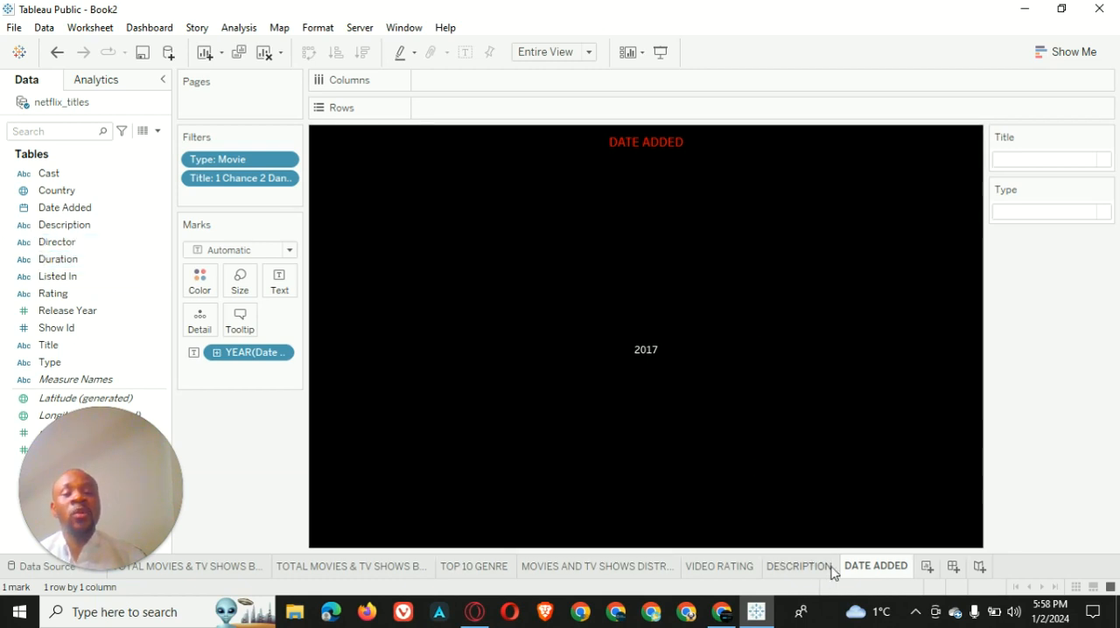
Duplicate the DATE ADDED worksheet and name the copy DURATION
{"action": "right_click", "coordinate": [871, 573]}
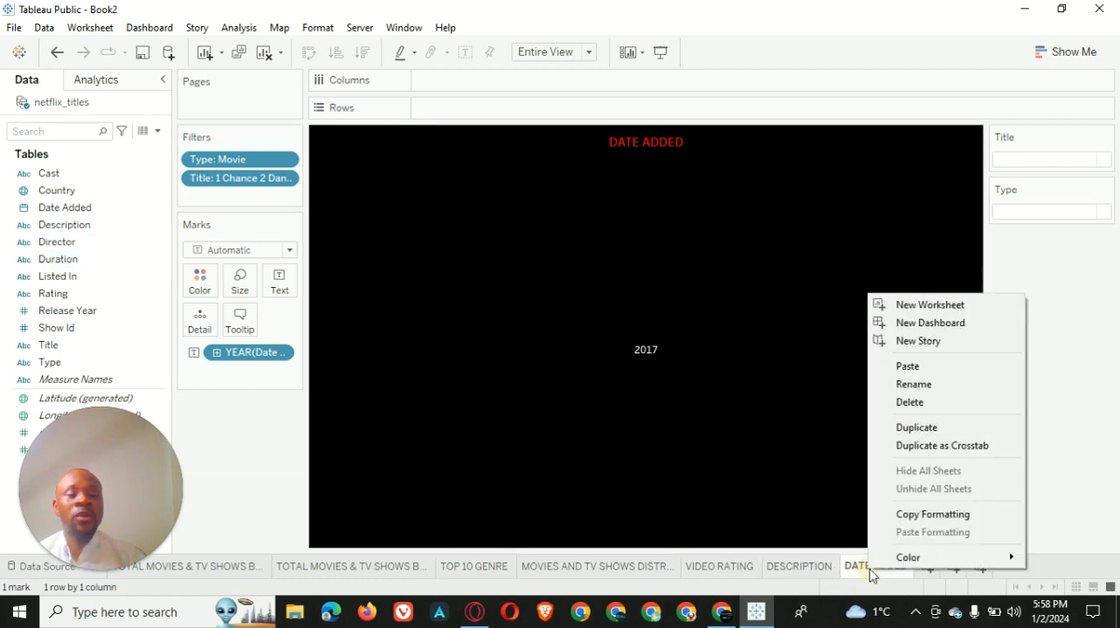
{"action": "left_click", "coordinate": [963, 430]}
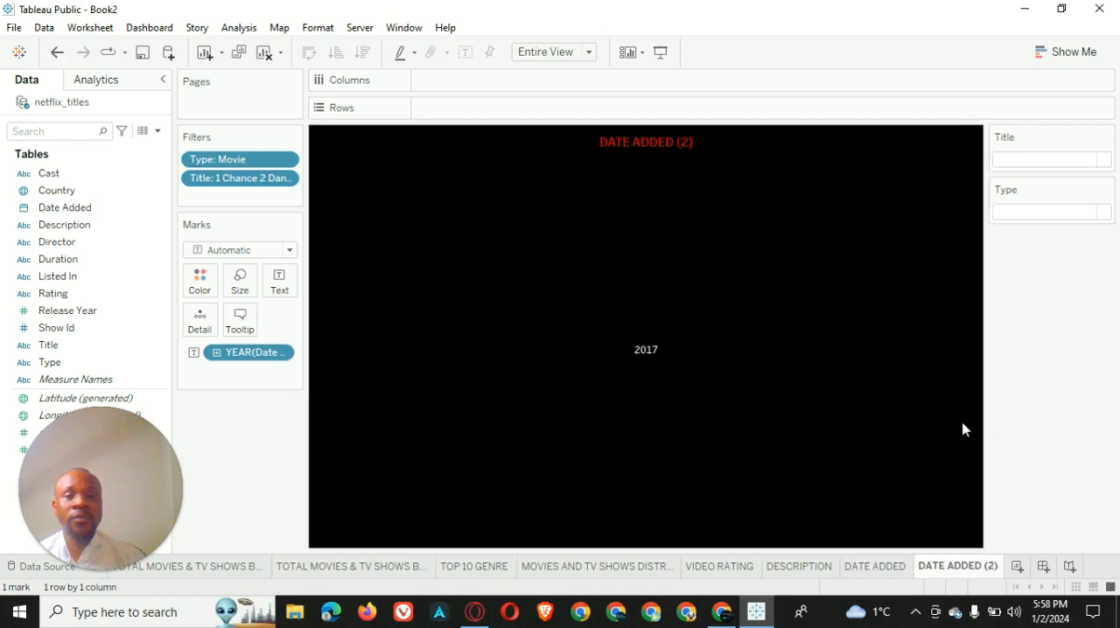
{"action": "double_click", "coordinate": [961, 567]}
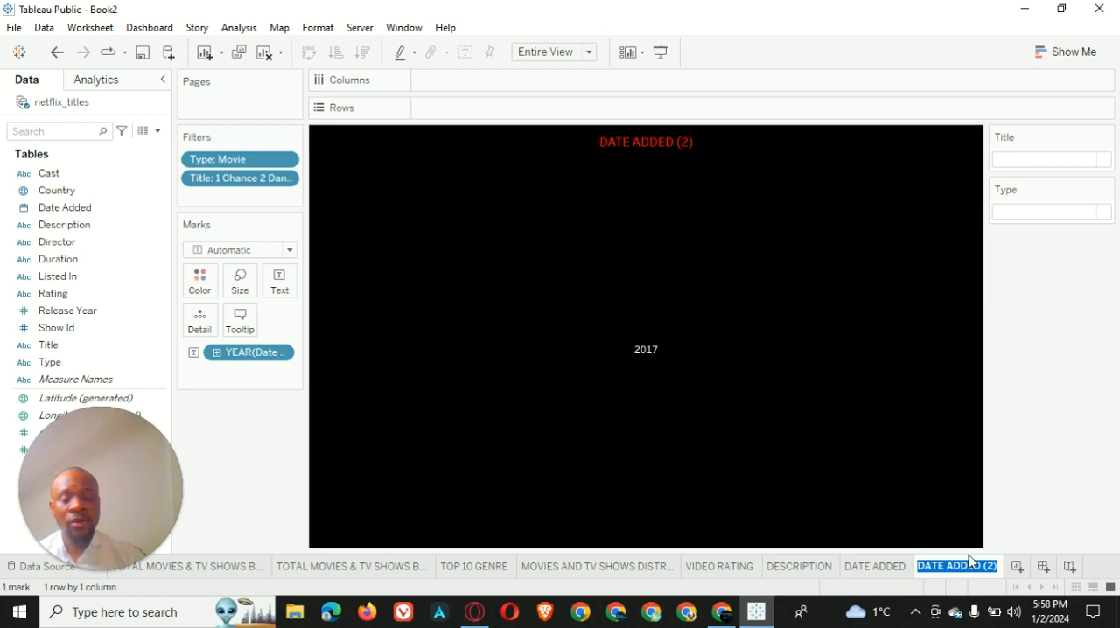
{"action": "type", "text": "DURATION"}
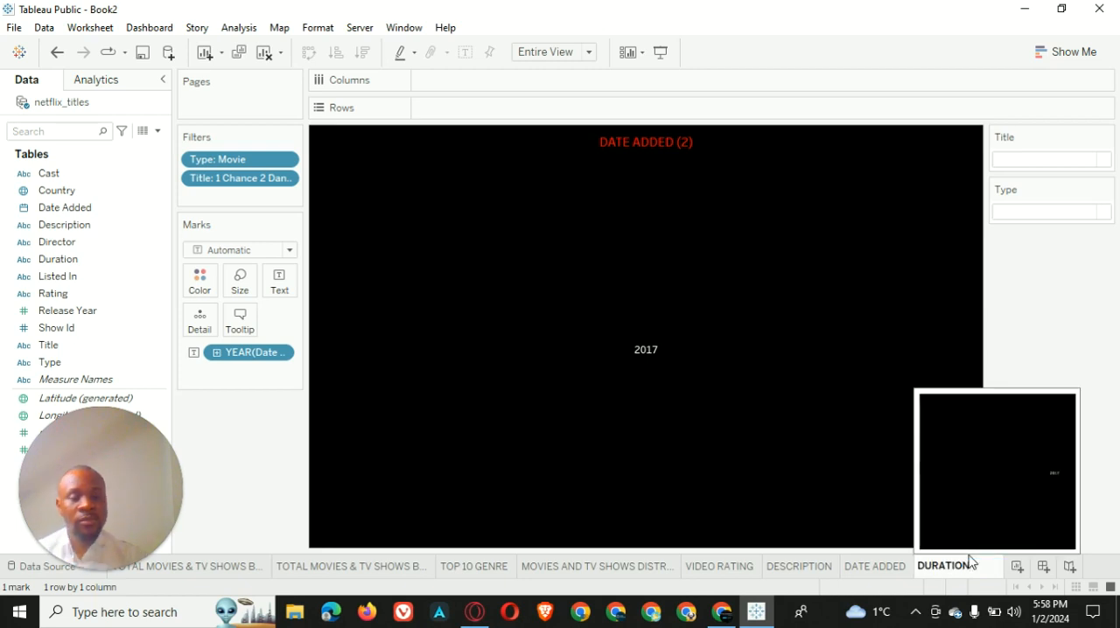
{"action": "key", "text": "Return"}
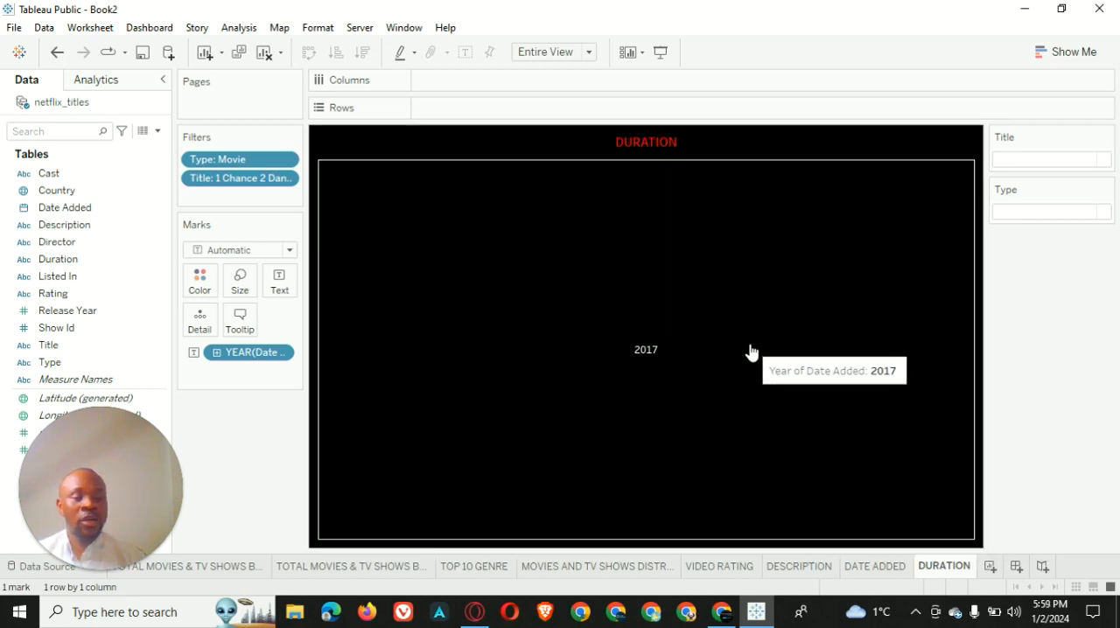
Replace the year of Date Added on the DURATION worksheet's Text mark with the Duration field
{"action": "left_click_drag", "start_coordinate": [248, 359], "coordinate": [30, 189]}
{"action": "left_click", "coordinate": [52, 261]}
{"action": "left_click_drag", "start_coordinate": [51, 264], "coordinate": [278, 281]}
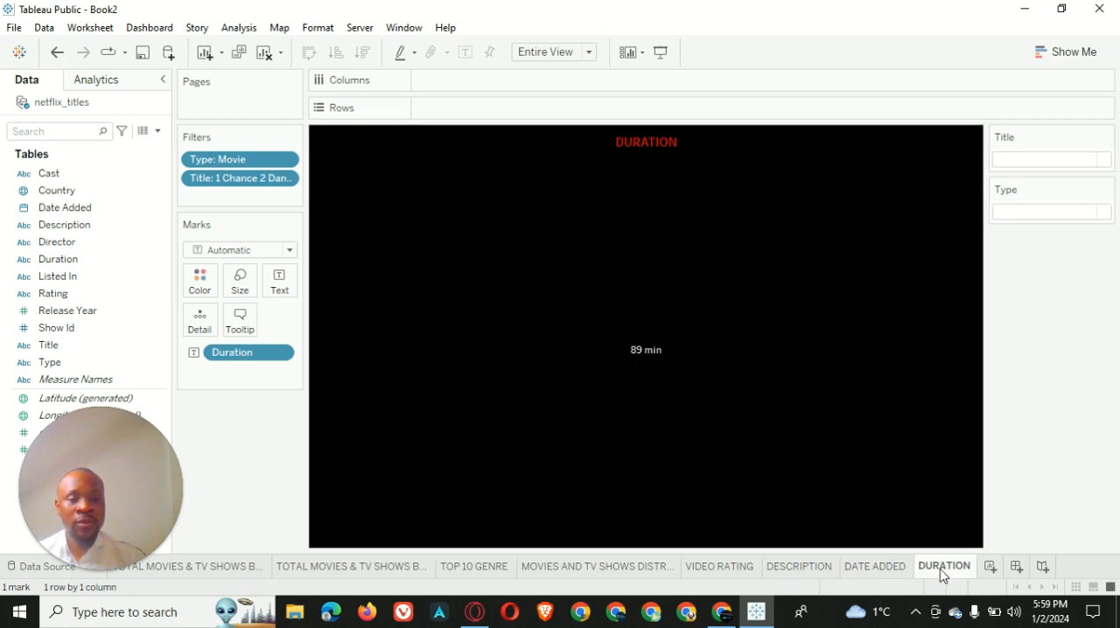
{"action": "mouse_move", "coordinate": [947, 561]}
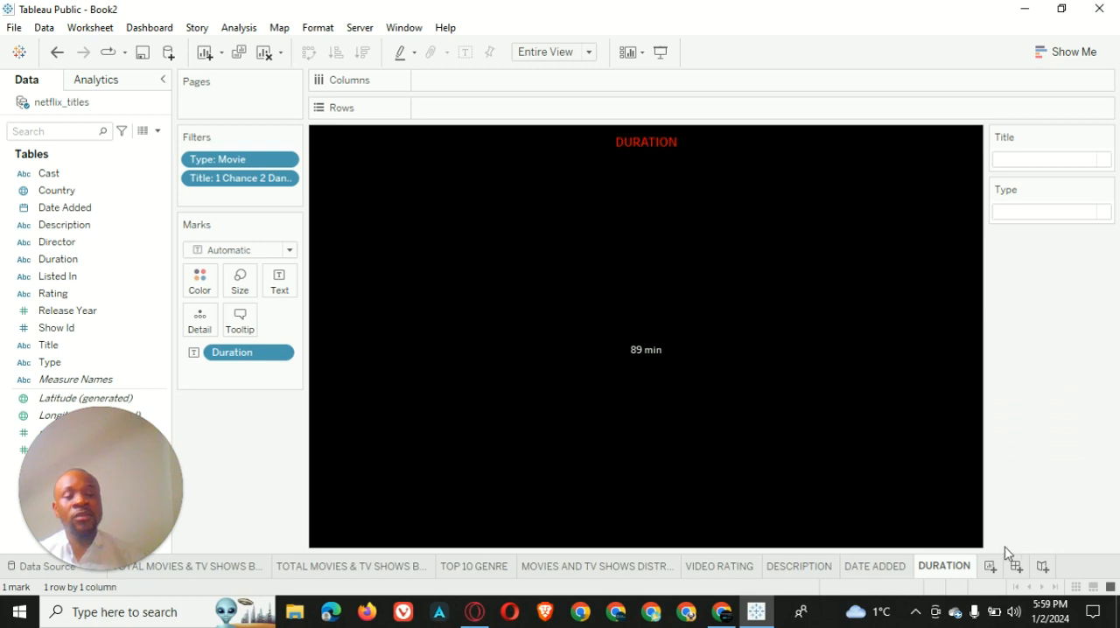
Duplicate the DURATION worksheet and name the copy RATING
{"action": "right_click", "coordinate": [940, 567]}
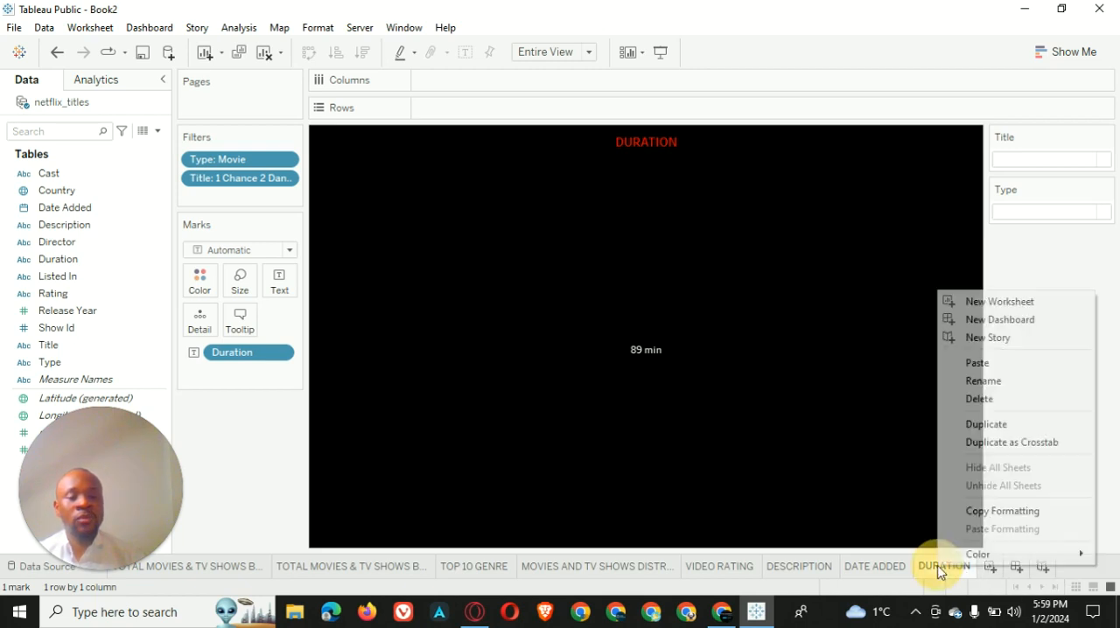
{"action": "left_click", "coordinate": [1000, 426]}
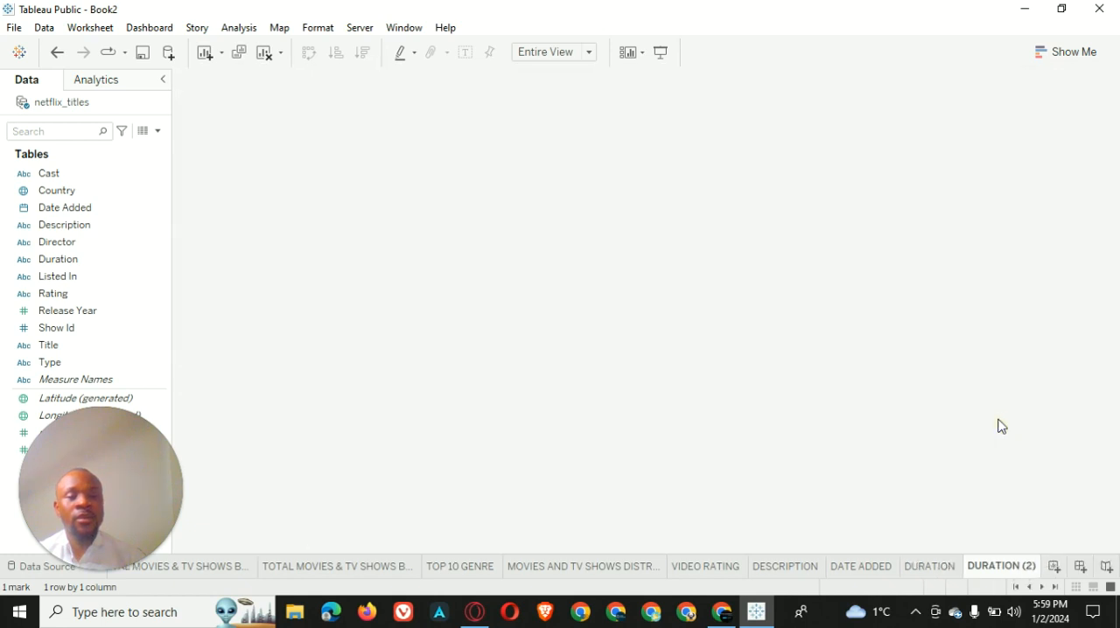
{"action": "double_click", "coordinate": [1000, 567]}
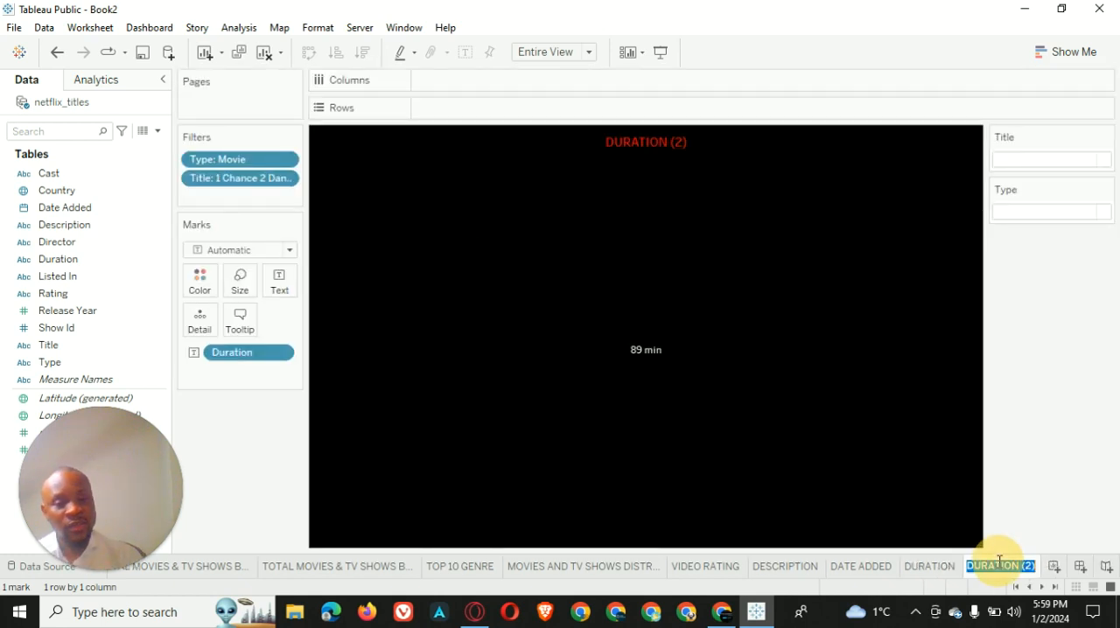
{"action": "type", "text": "RATING"}
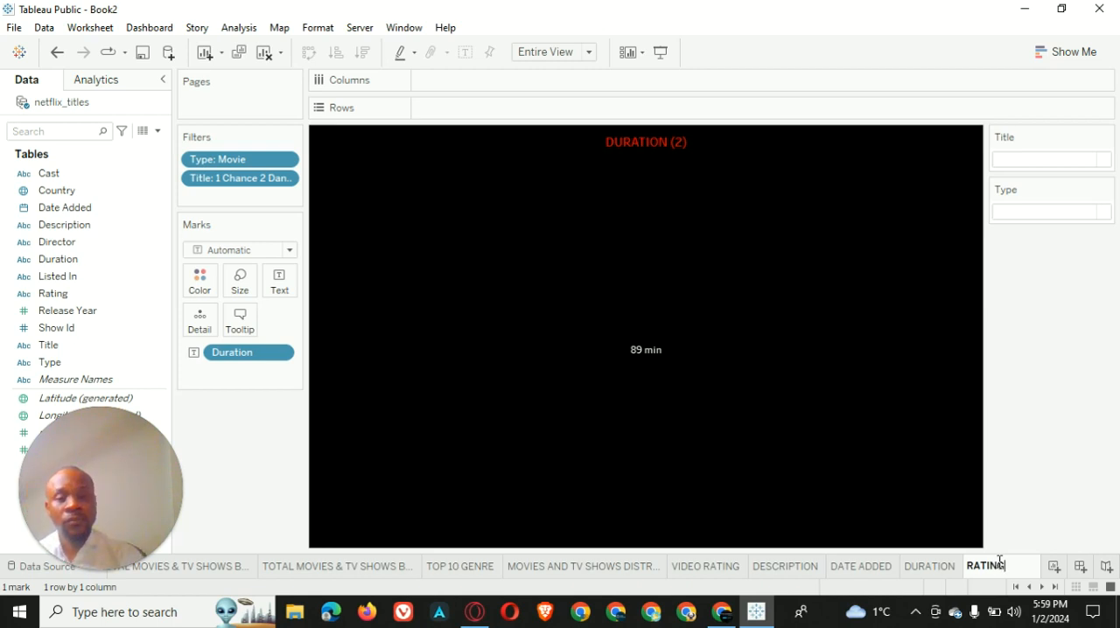
{"action": "key", "text": "Return"}
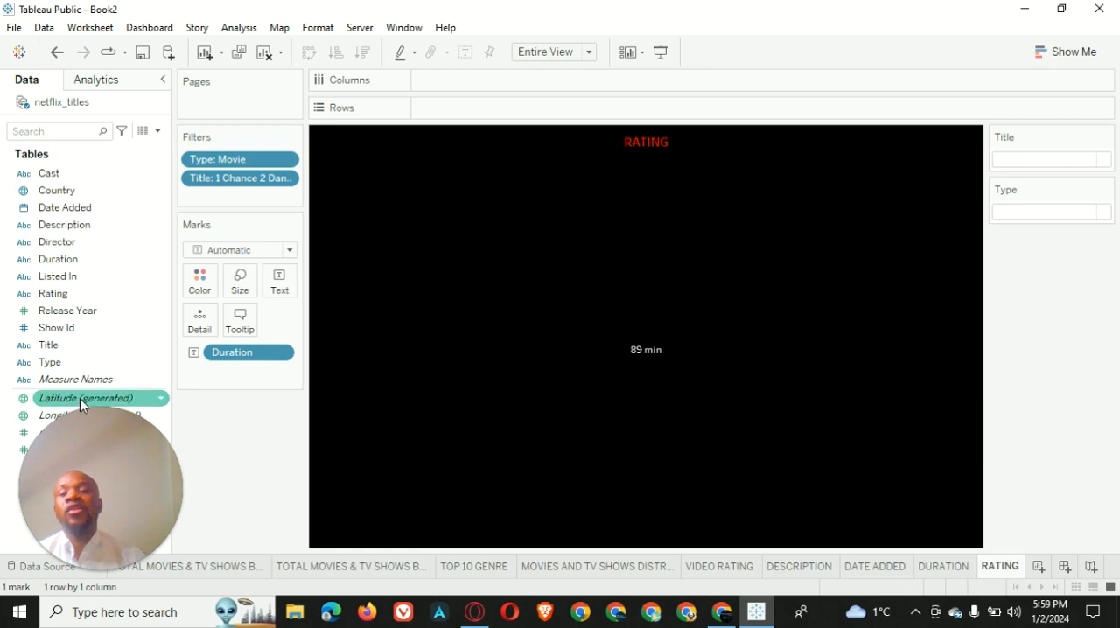
Replace the Duration field on the RATING worksheet's Text mark with the Rating field
{"action": "left_click_drag", "start_coordinate": [220, 353], "coordinate": [20, 294]}
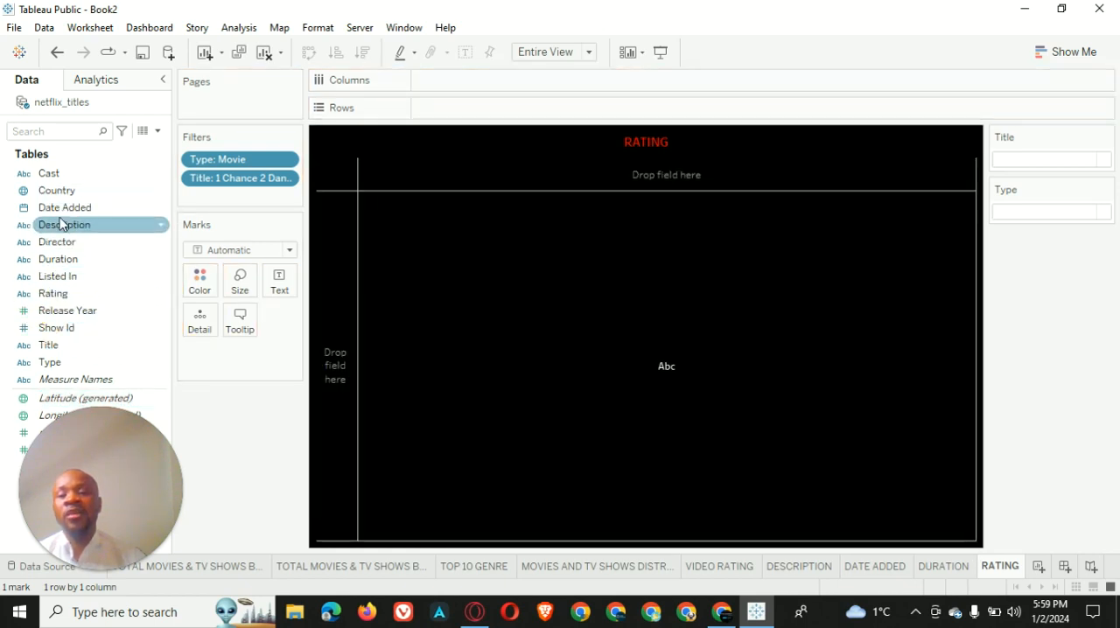
{"action": "left_click_drag", "start_coordinate": [67, 293], "coordinate": [279, 282]}
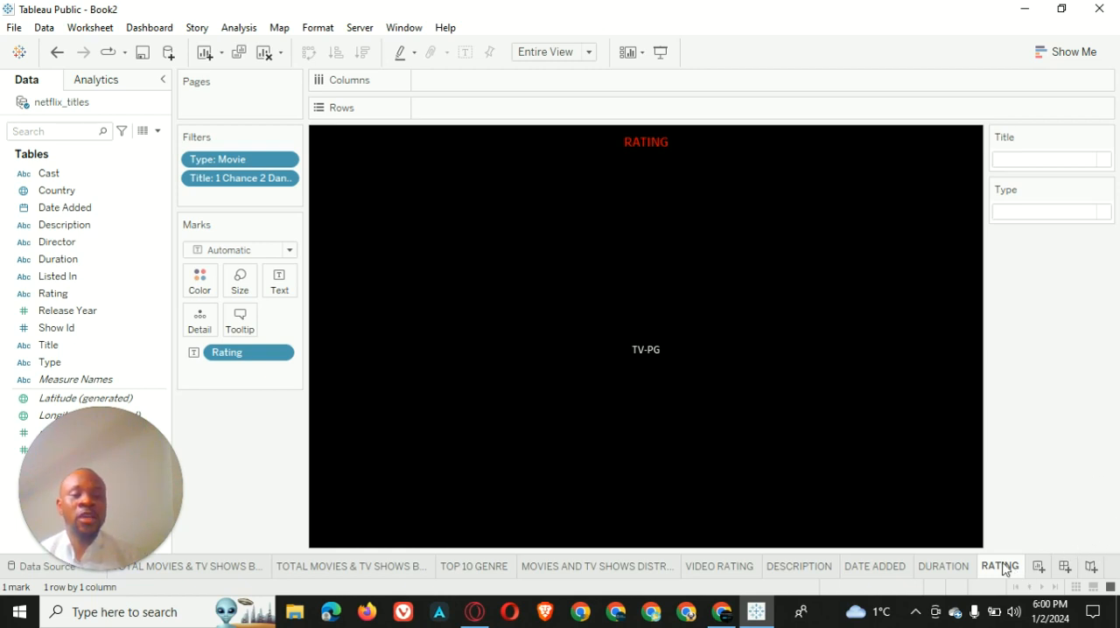
Duplicate the RATING worksheet and name the copy RELEASE YEAR
{"action": "mouse_move", "coordinate": [1003, 569]}
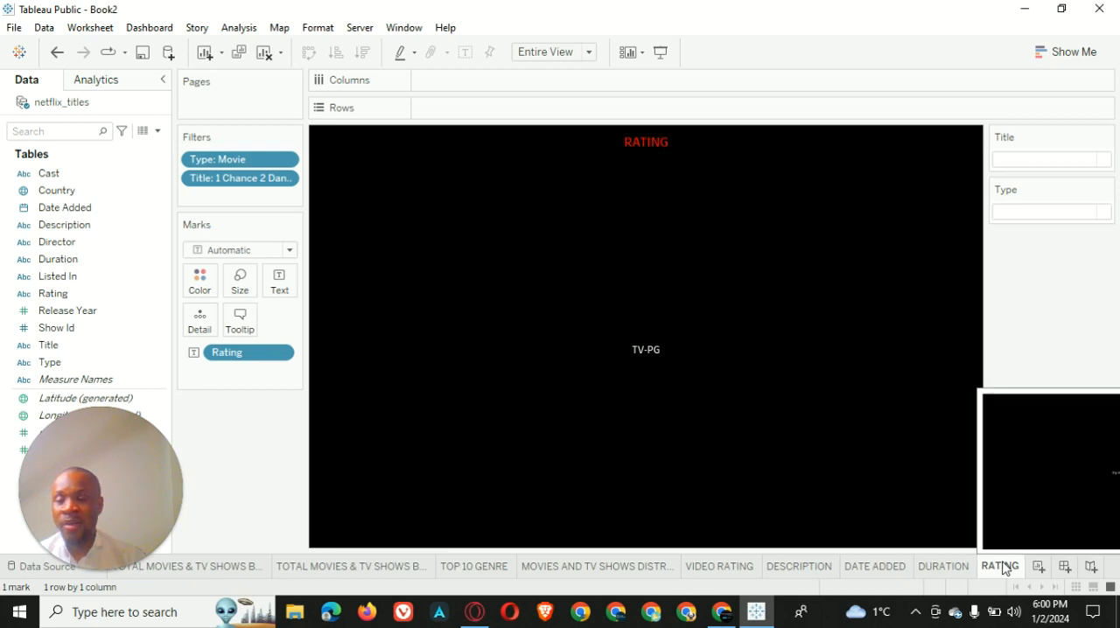
{"action": "right_click", "coordinate": [1002, 569]}
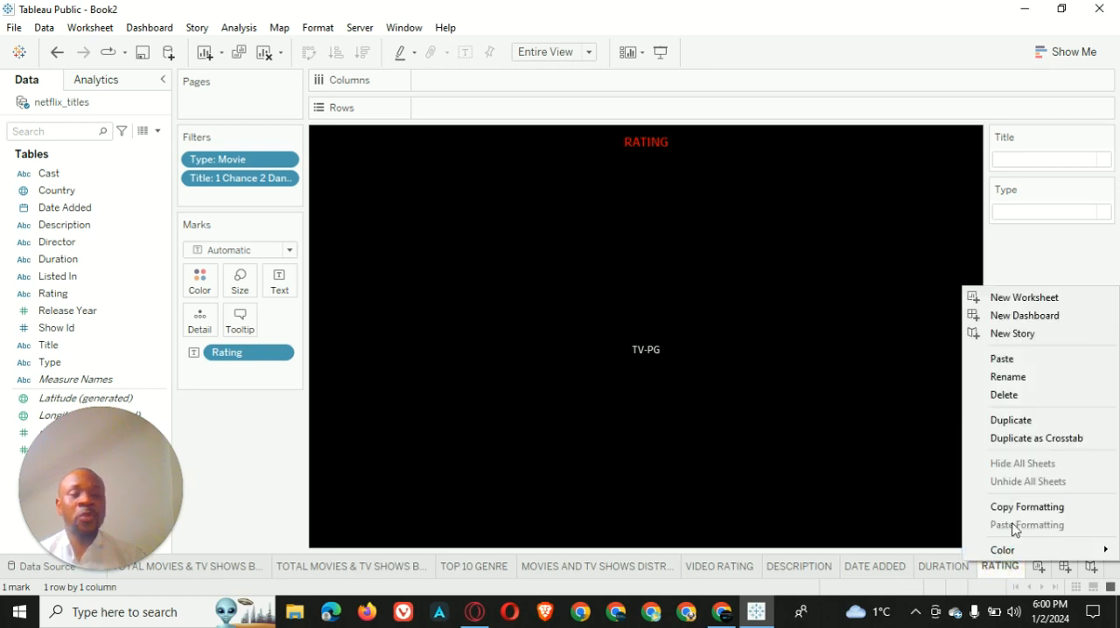
{"action": "left_click", "coordinate": [1030, 421]}
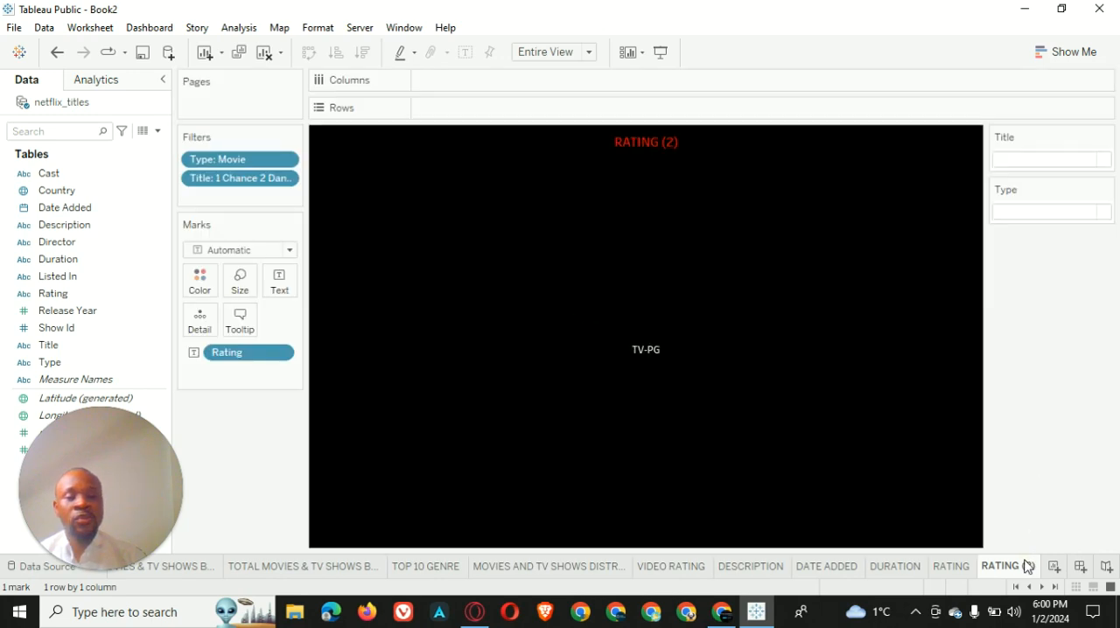
{"action": "double_click", "coordinate": [1028, 567]}
{"action": "type", "text": "RE"}
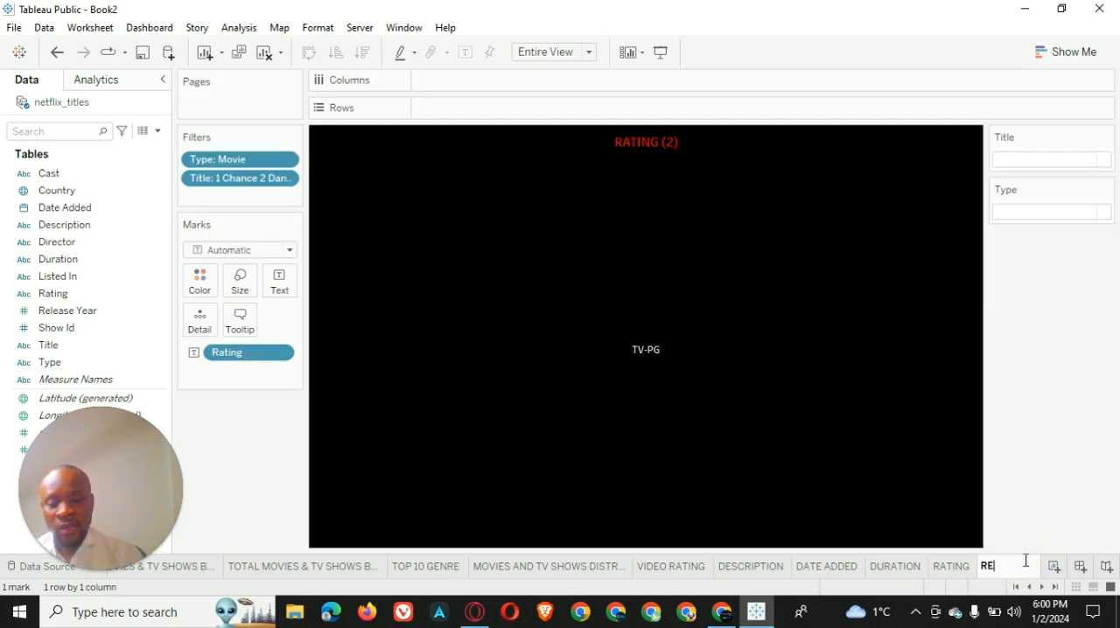
{"action": "type", "text": "LEASE YEAR"}
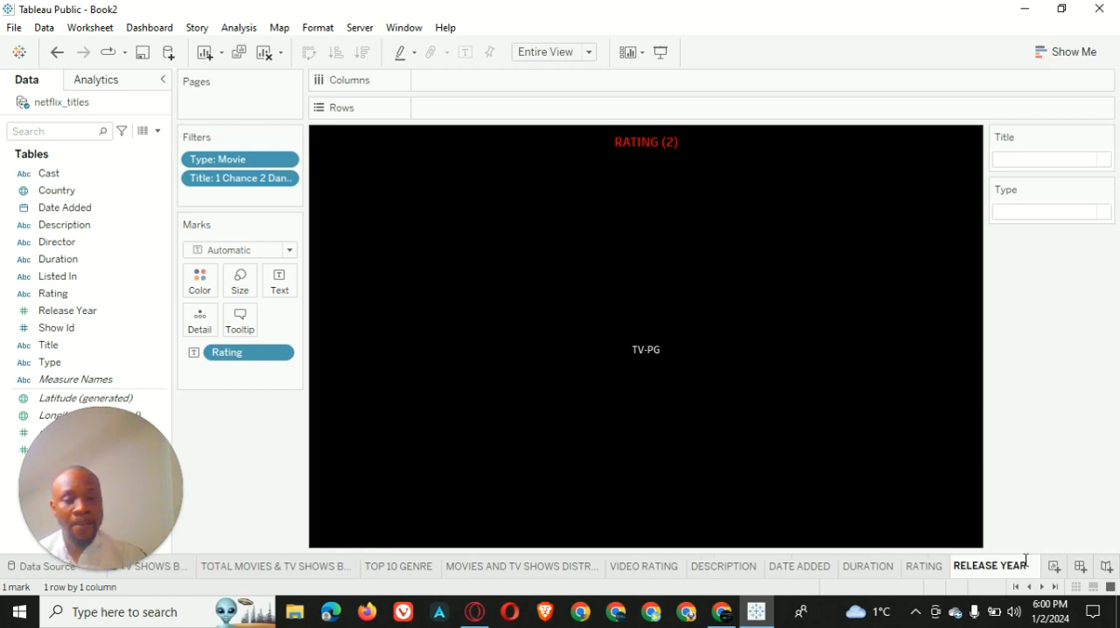
{"action": "key", "text": "Return"}
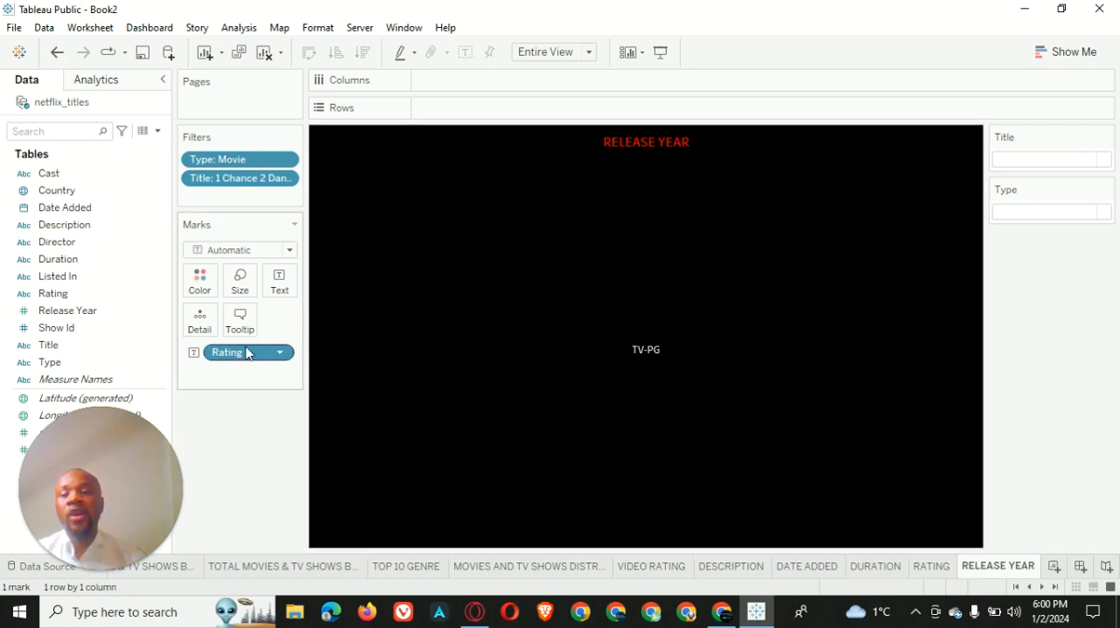
Replace the Rating field on the RELEASE YEAR worksheet's Text mark with the Release Year field
{"action": "left_click_drag", "start_coordinate": [248, 355], "coordinate": [11, 287]}
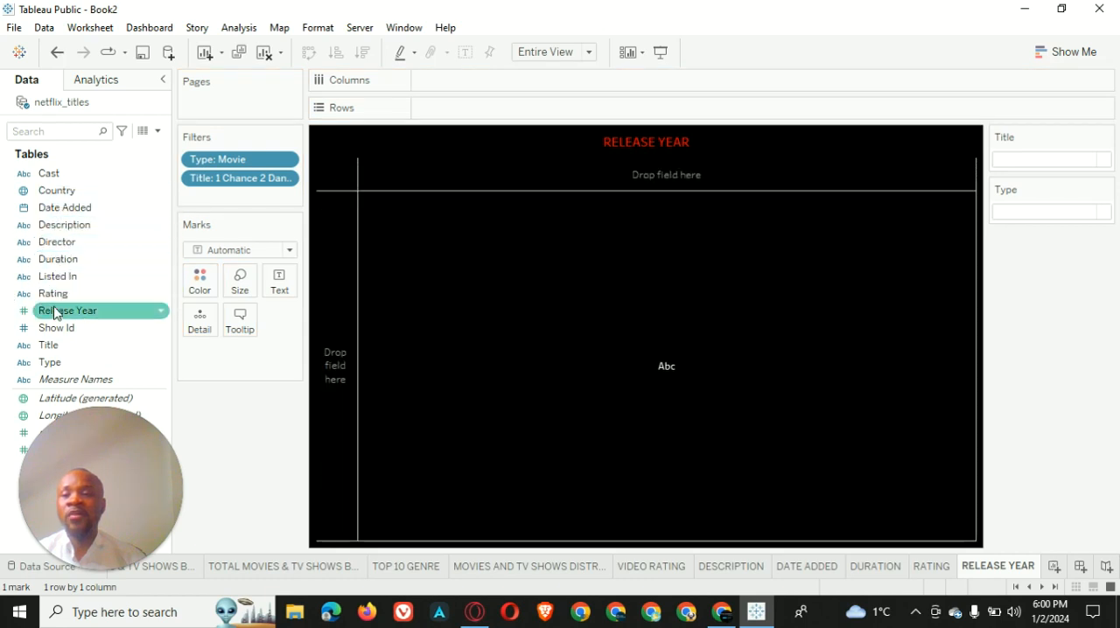
{"action": "left_click_drag", "start_coordinate": [54, 315], "coordinate": [279, 282]}
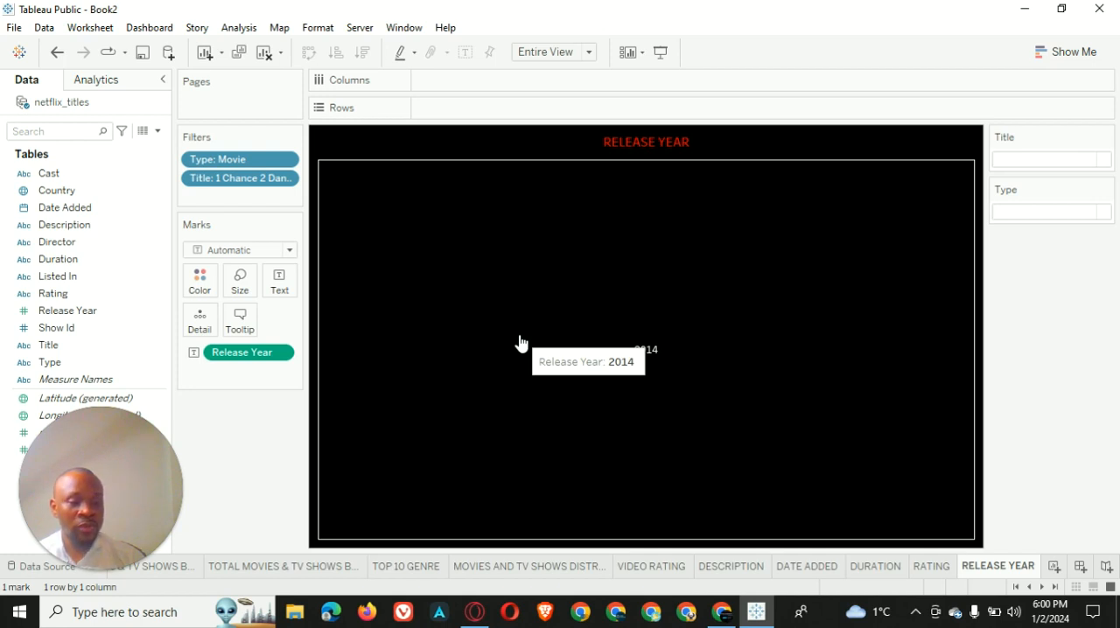
Duplicate the RELEASE YEAR worksheet and name the copy GENRE
{"action": "right_click", "coordinate": [988, 567]}
{"action": "left_click", "coordinate": [1018, 417]}
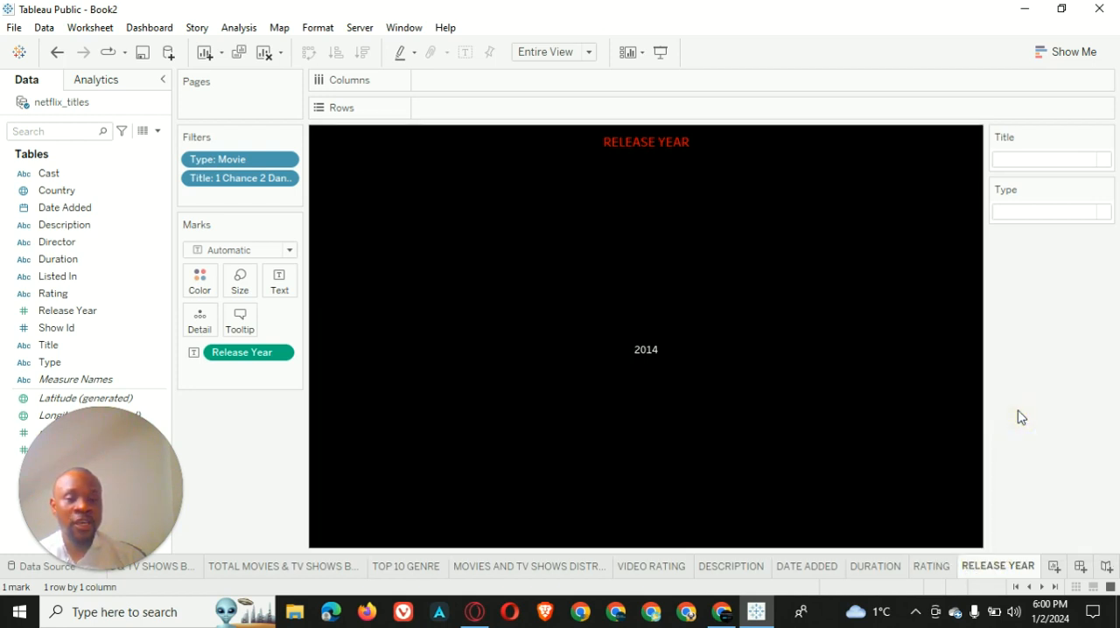
{"action": "double_click", "coordinate": [1010, 565]}
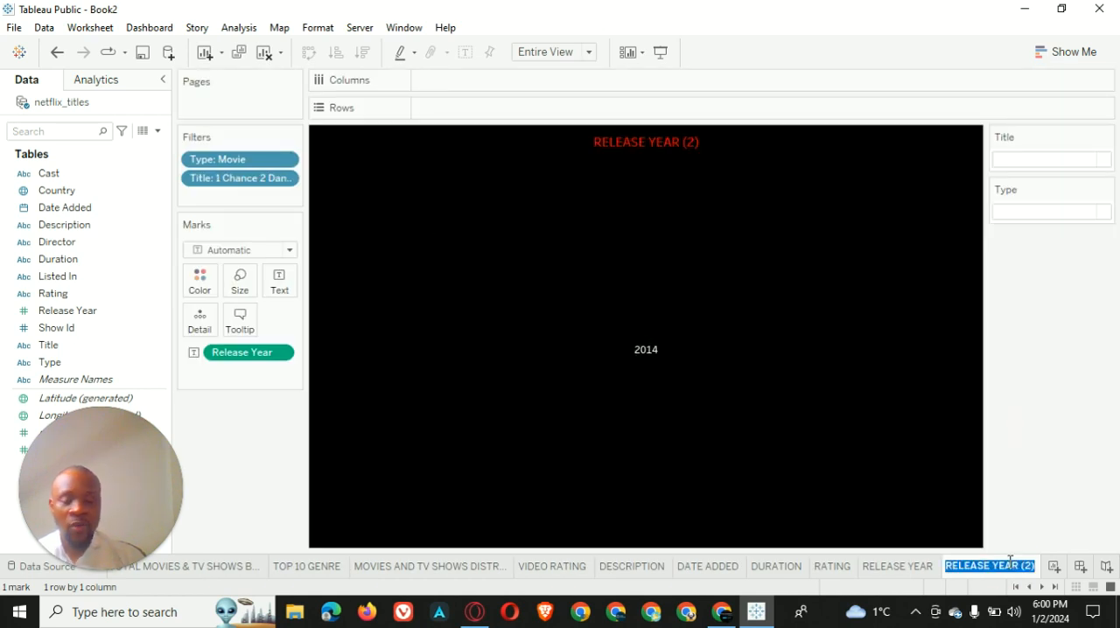
{"action": "type", "text": "GENRE"}
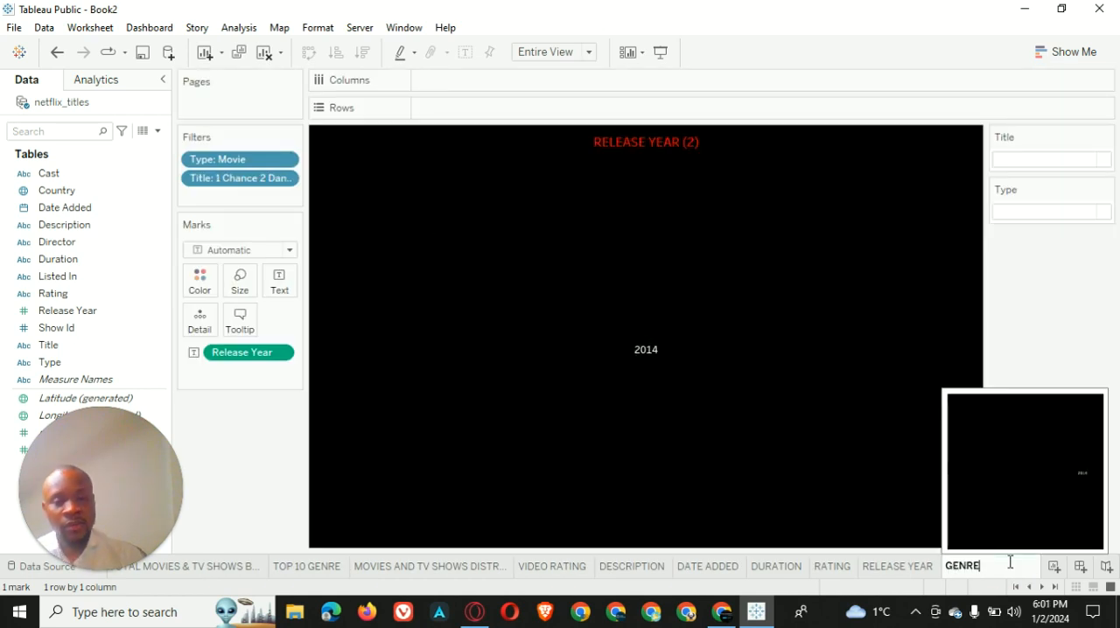
{"action": "key", "text": "Return"}
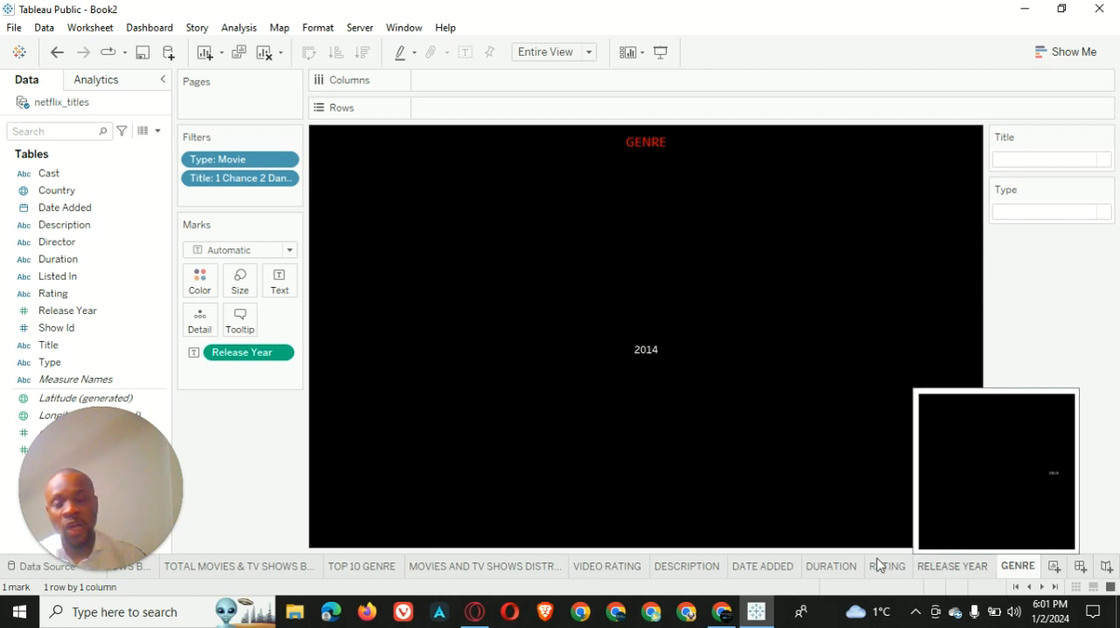
Replace the Release Year field on the GENRE worksheet's Text mark with the Listed In field
{"action": "left_click_drag", "start_coordinate": [260, 359], "coordinate": [45, 323]}
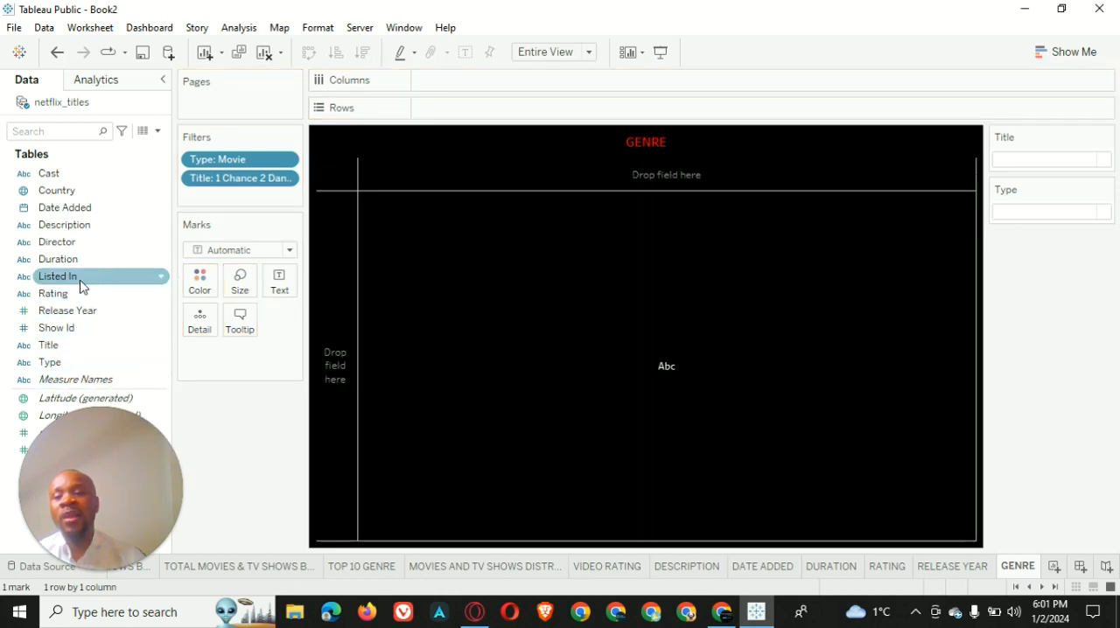
{"action": "left_click_drag", "start_coordinate": [71, 282], "coordinate": [287, 287]}
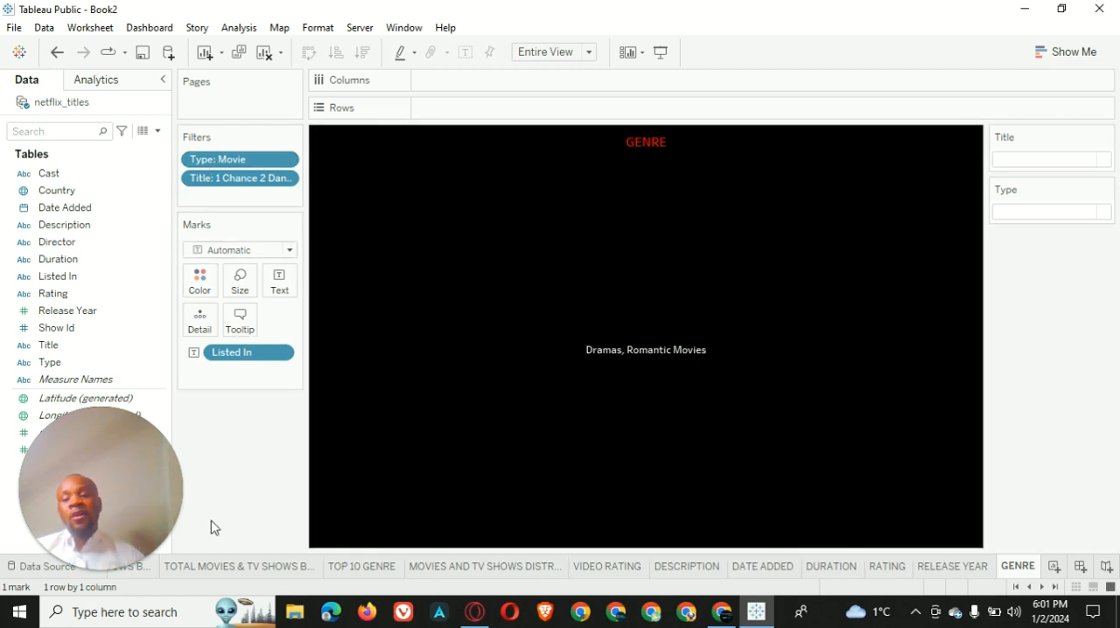
Review the chart worksheets one by one, from the totals by year and country through TOP 10 GENRE and the distribution to VIDEO RATING
{"action": "scroll", "coordinate": [194, 574], "scroll_direction": "up", "scroll_amount": 1}
{"action": "left_click_drag", "start_coordinate": [136, 486], "coordinate": [1066, 50]}
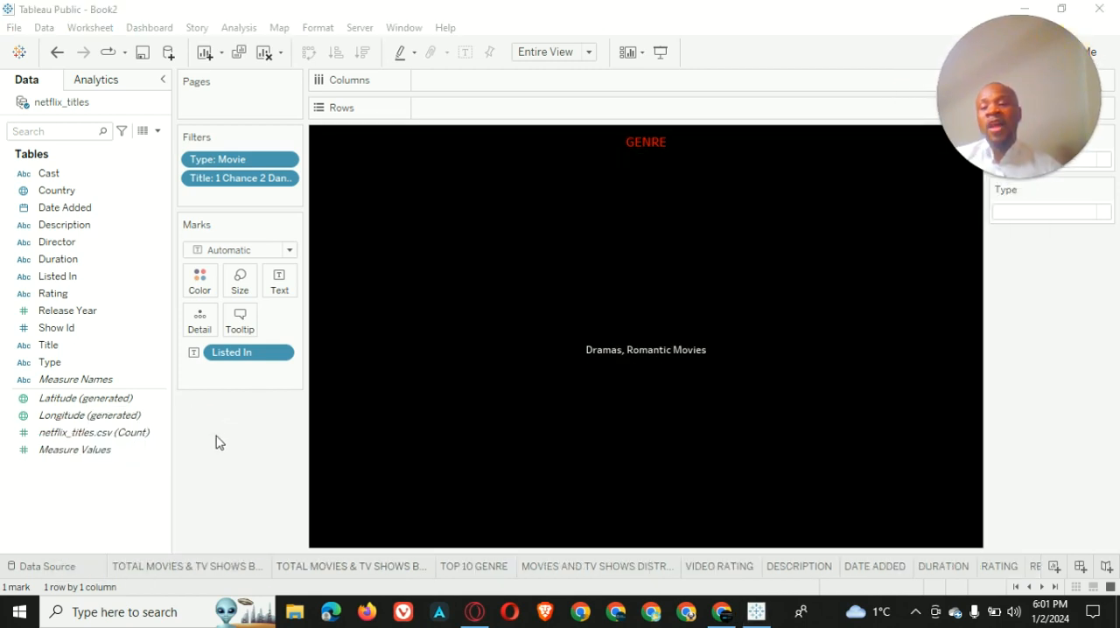
{"action": "left_click", "coordinate": [178, 568]}
{"action": "mouse_move", "coordinate": [178, 571]}
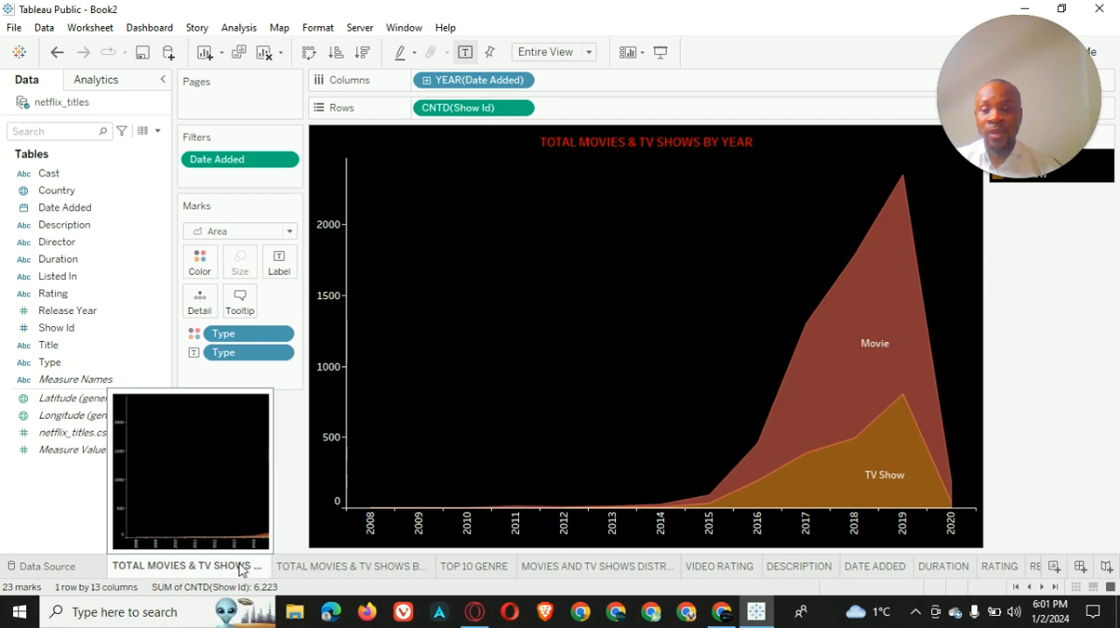
{"action": "mouse_move", "coordinate": [314, 573]}
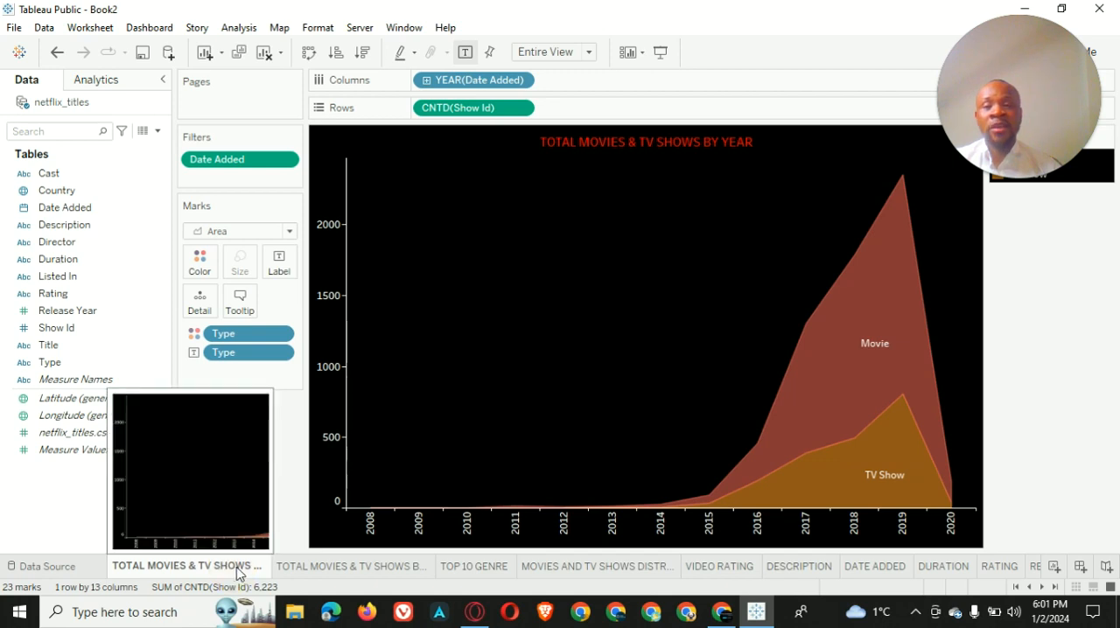
{"action": "left_click", "coordinate": [417, 570]}
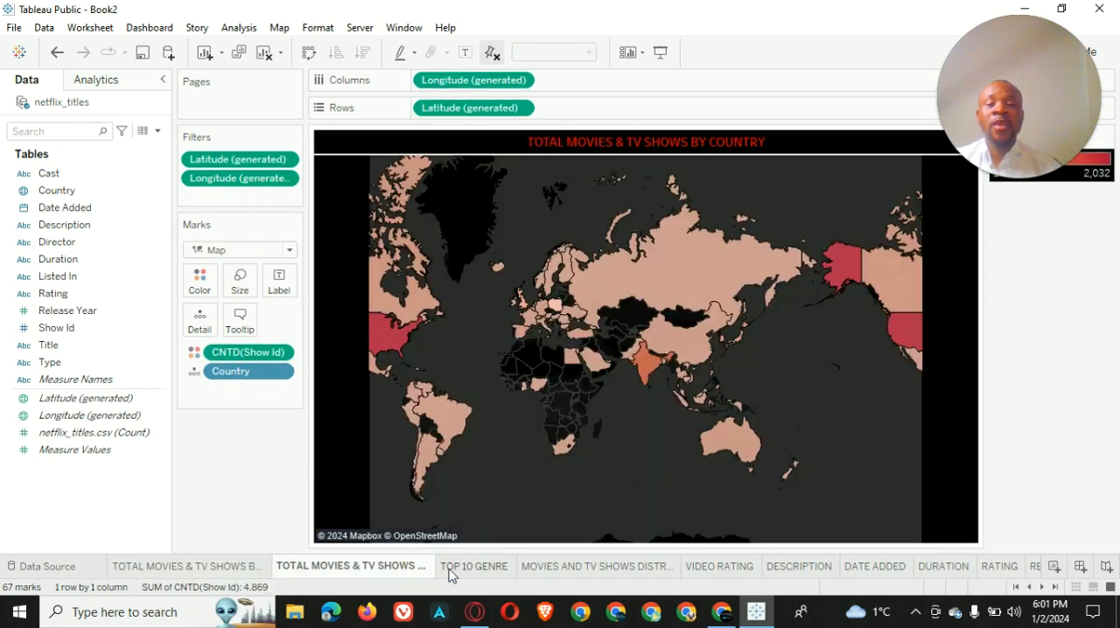
{"action": "left_click", "coordinate": [477, 567]}
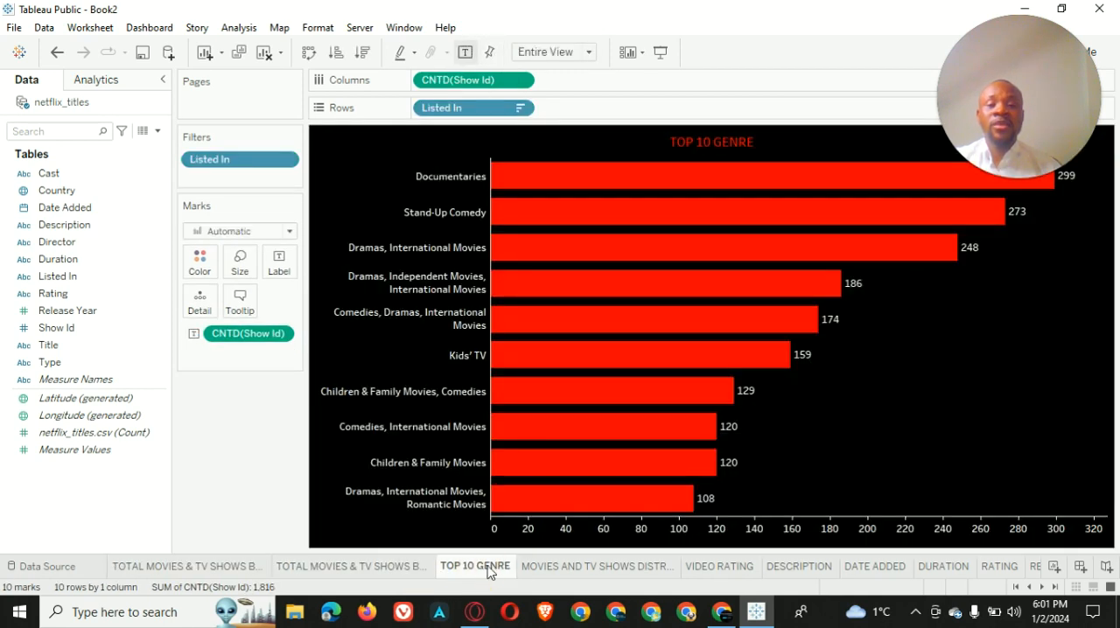
{"action": "left_click", "coordinate": [562, 567]}
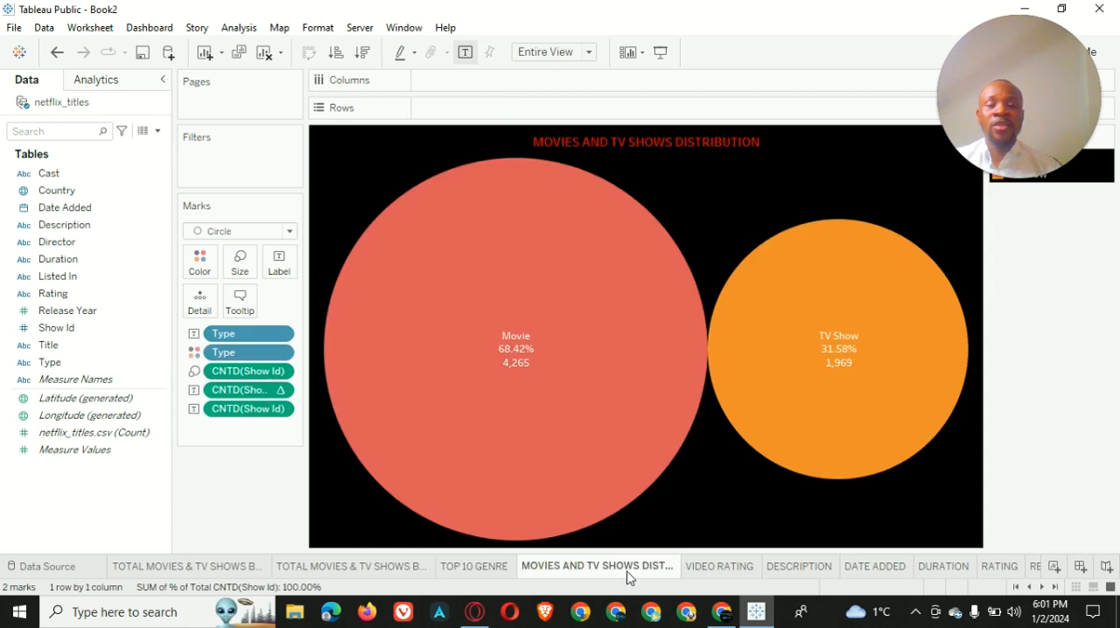
{"action": "mouse_move", "coordinate": [626, 576]}
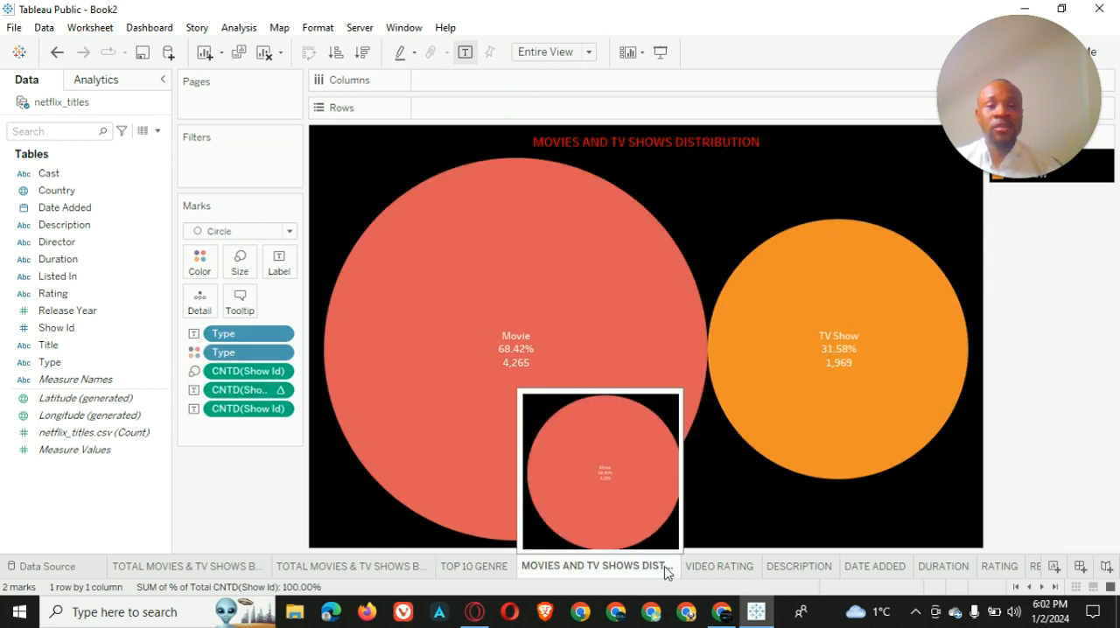
{"action": "left_click", "coordinate": [725, 568]}
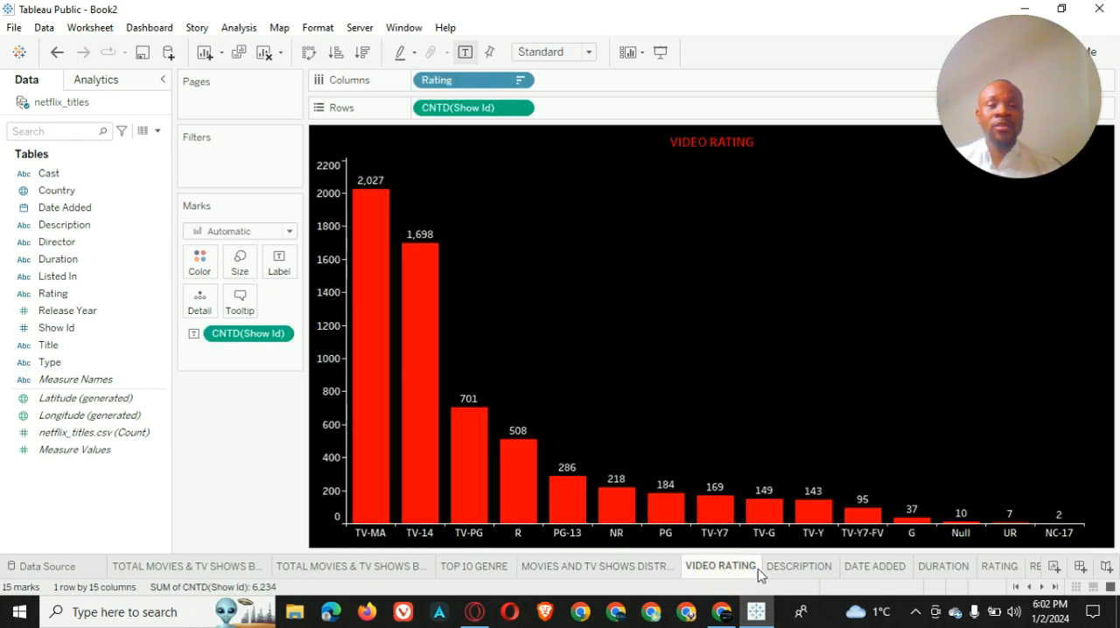
Review the title detail worksheets DESCRIPTION, DATE ADDED, DURATION and RATING, and return to DESCRIPTION
{"action": "left_click", "coordinate": [807, 568]}
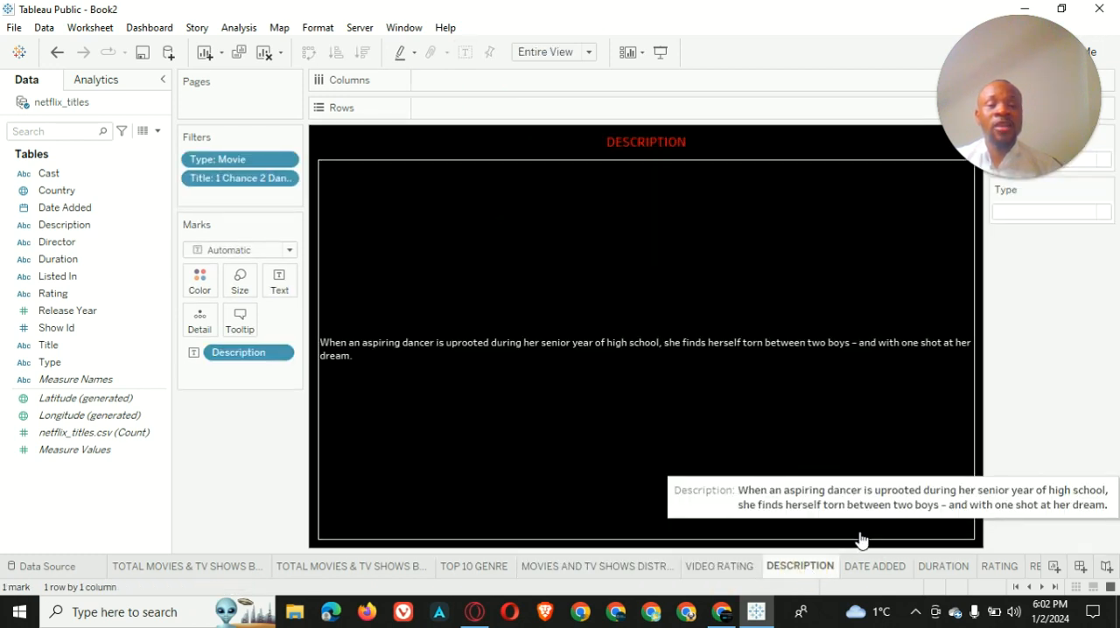
{"action": "left_click", "coordinate": [885, 574]}
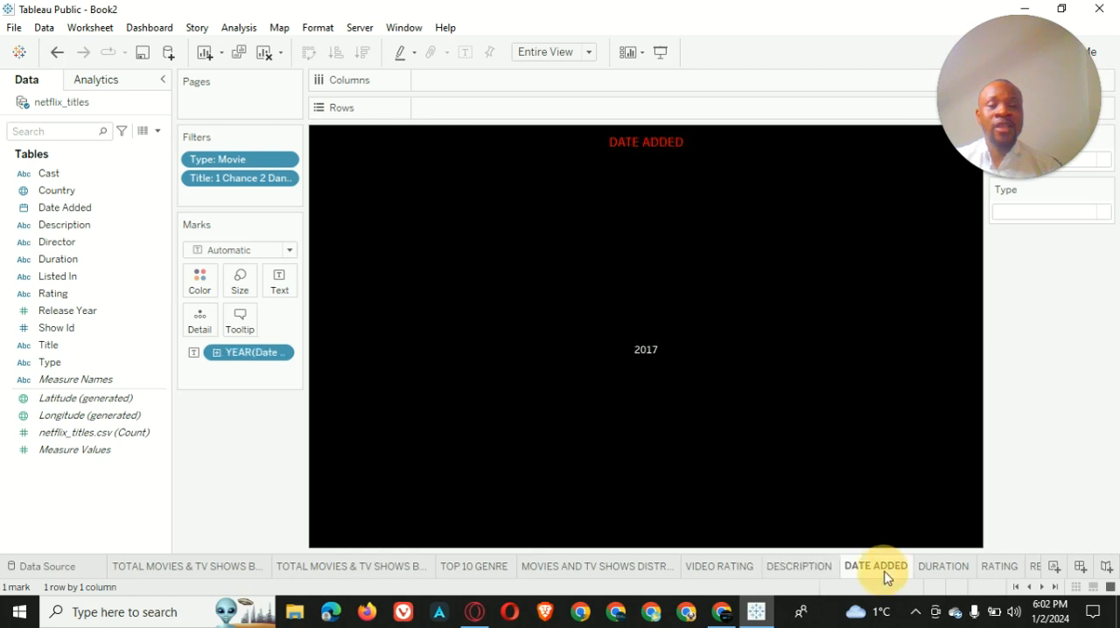
{"action": "left_click", "coordinate": [946, 571]}
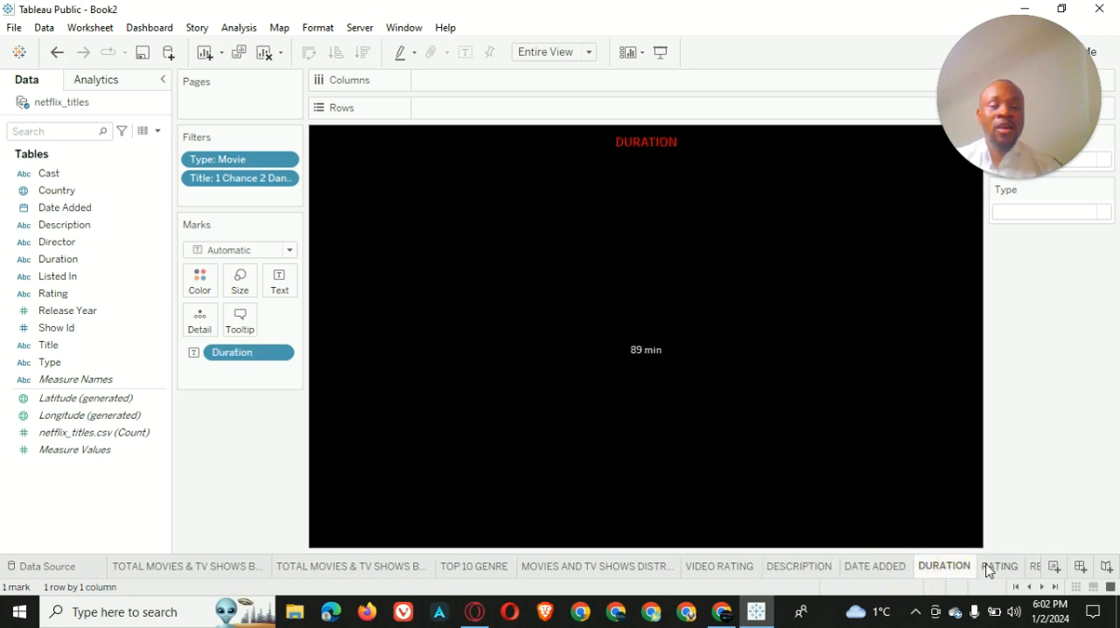
{"action": "left_click", "coordinate": [990, 568]}
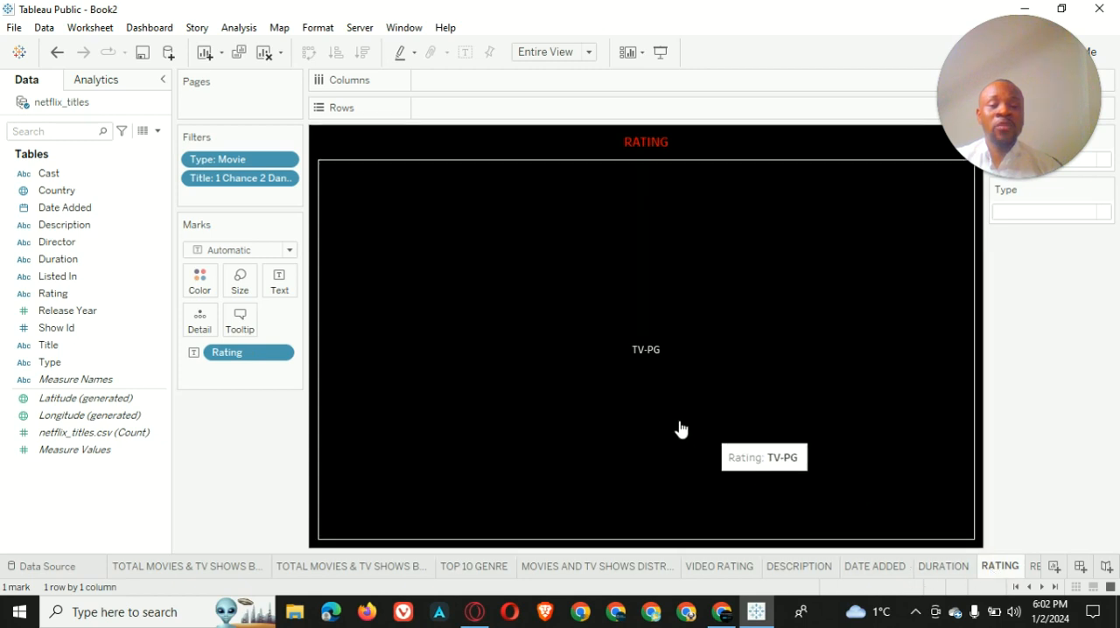
{"action": "left_click", "coordinate": [934, 568]}
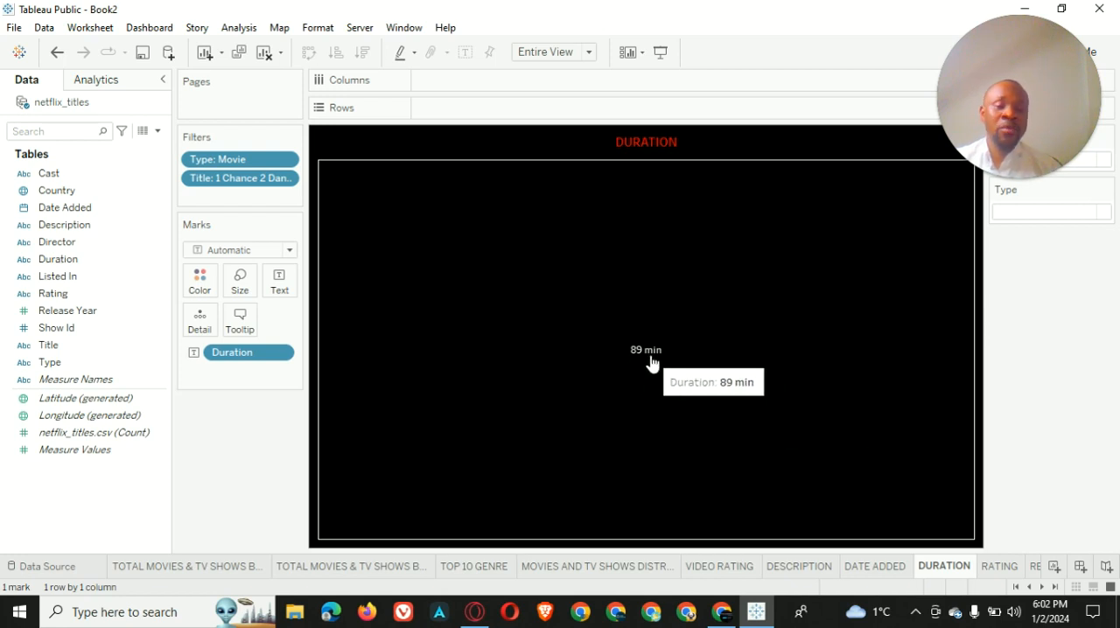
{"action": "left_click", "coordinate": [775, 570]}
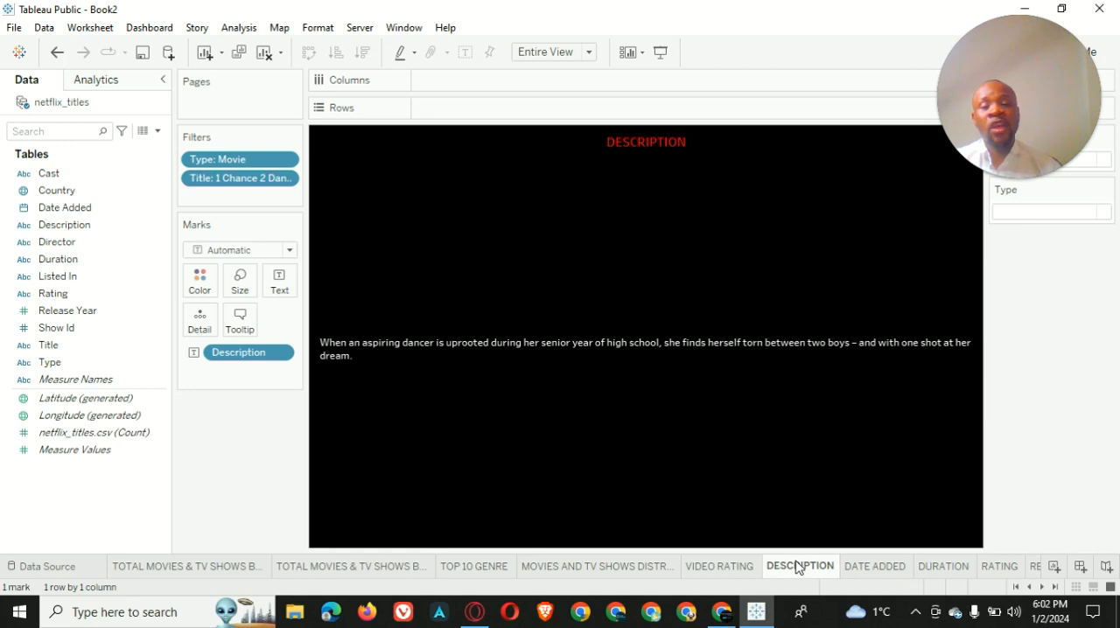
Review the VIDEO RATING, RELEASE YEAR and GENRE worksheets
{"action": "mouse_move", "coordinate": [797, 567]}
{"action": "left_click", "coordinate": [720, 567]}
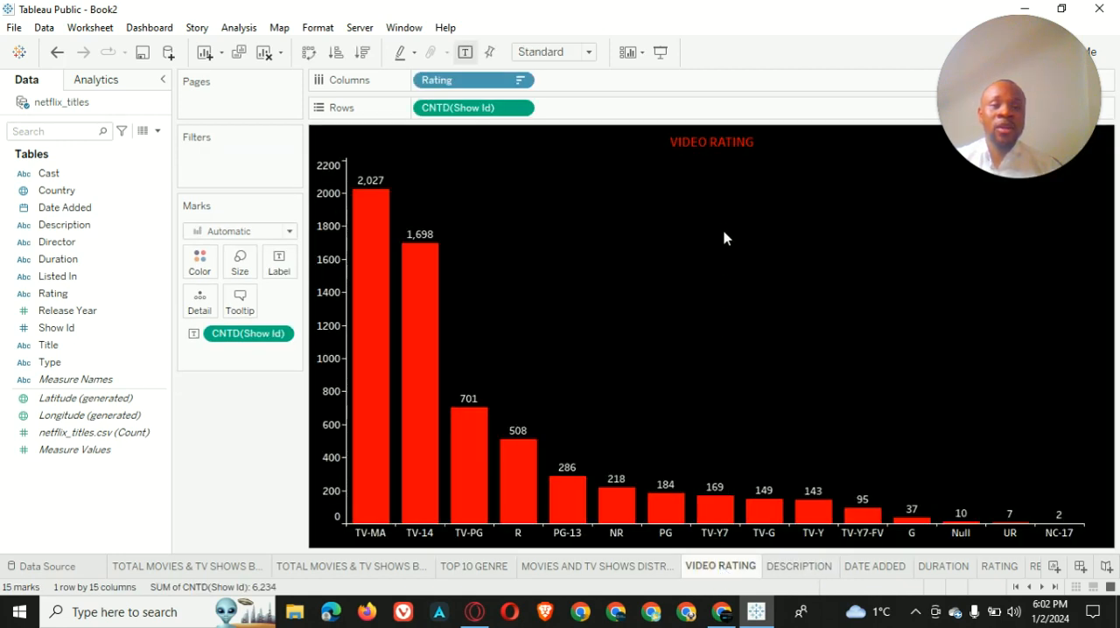
{"action": "scroll", "coordinate": [969, 569], "scroll_direction": "down", "scroll_amount": 1}
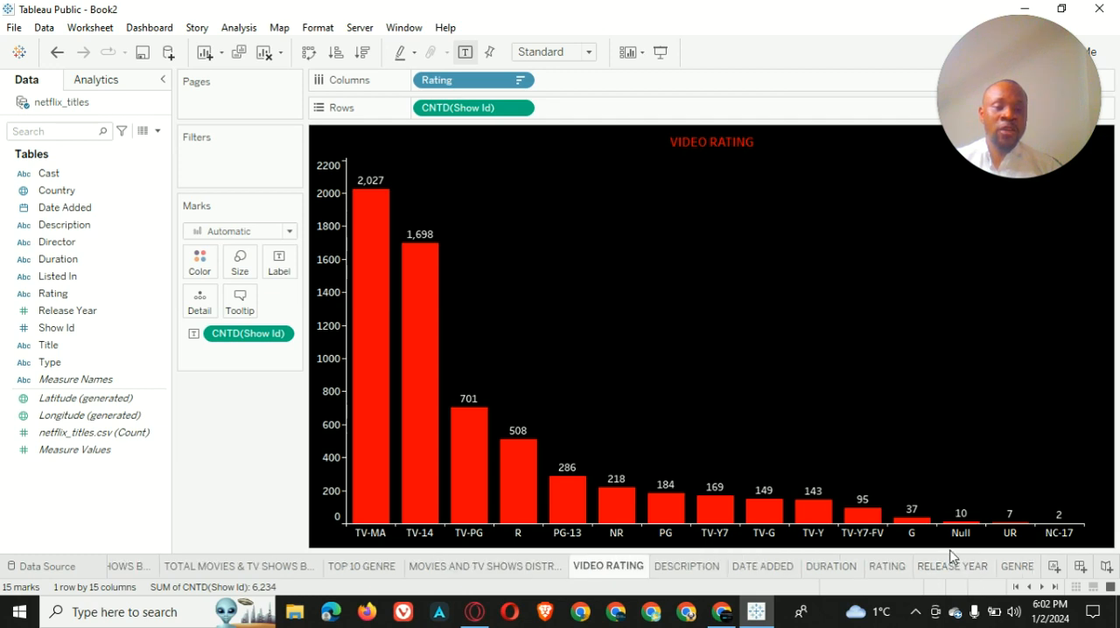
{"action": "left_click", "coordinate": [939, 575]}
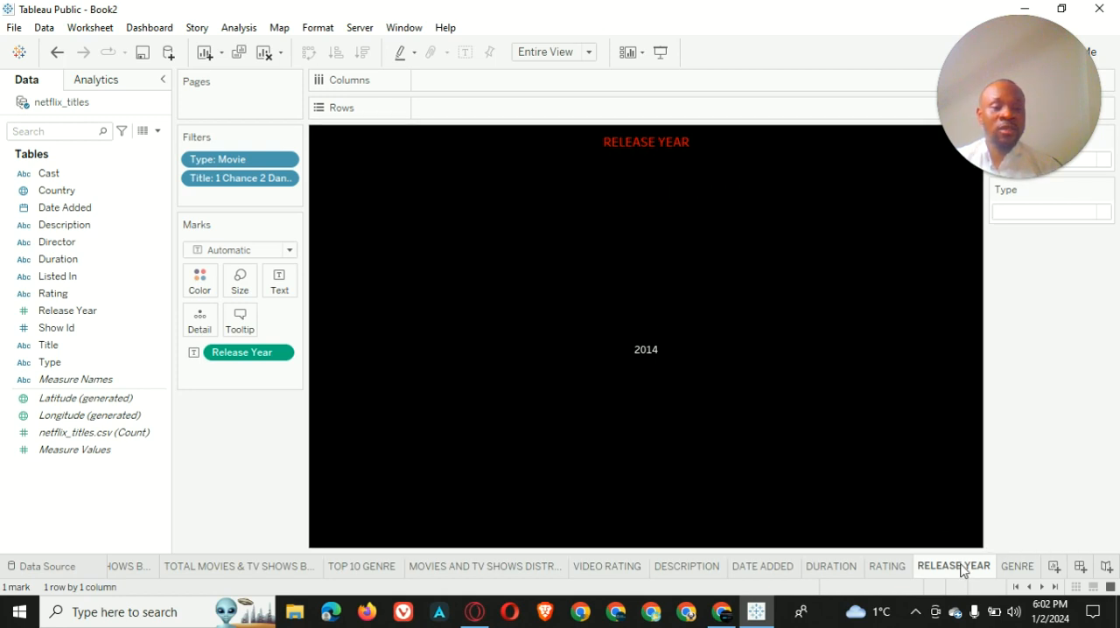
{"action": "left_click", "coordinate": [1010, 568]}
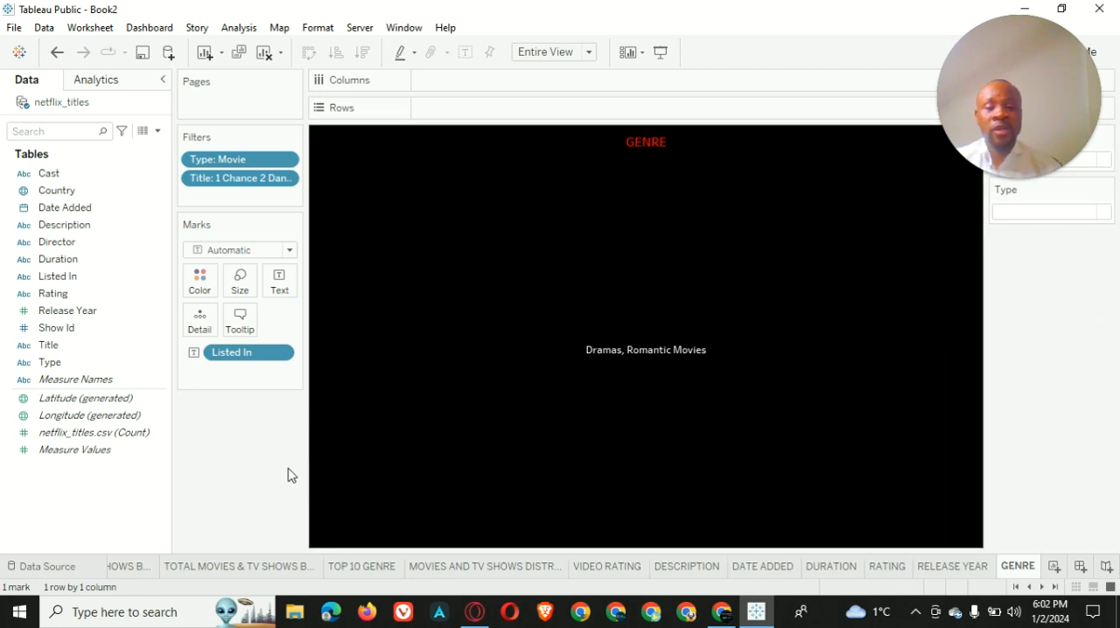
Create a new dashboard and name it NETFLIX
{"action": "left_click", "coordinate": [1081, 568]}
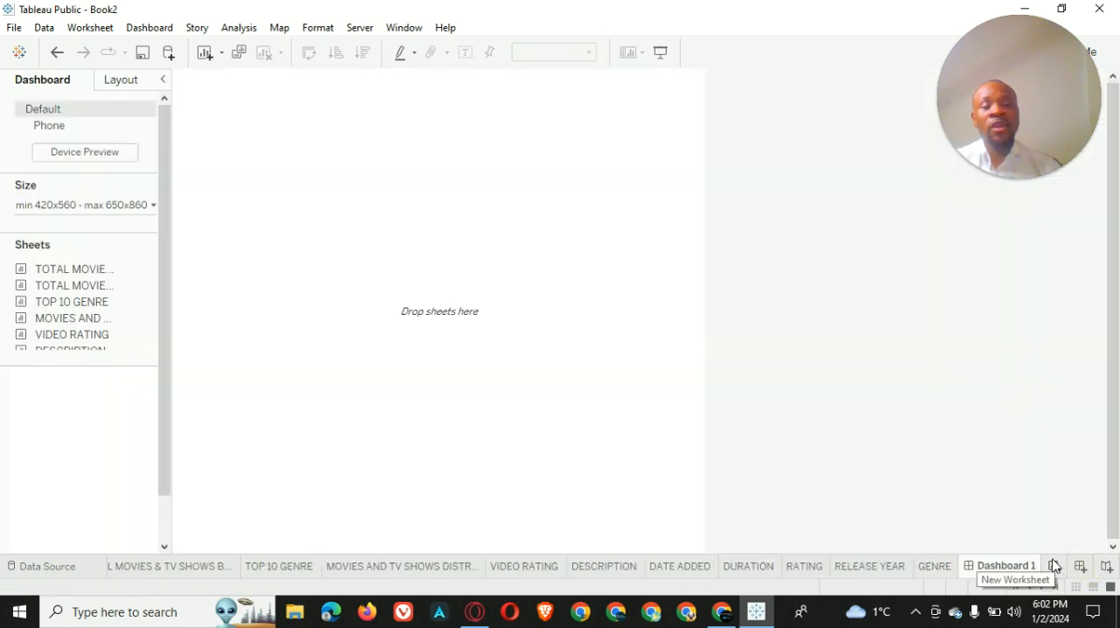
{"action": "double_click", "coordinate": [1000, 565]}
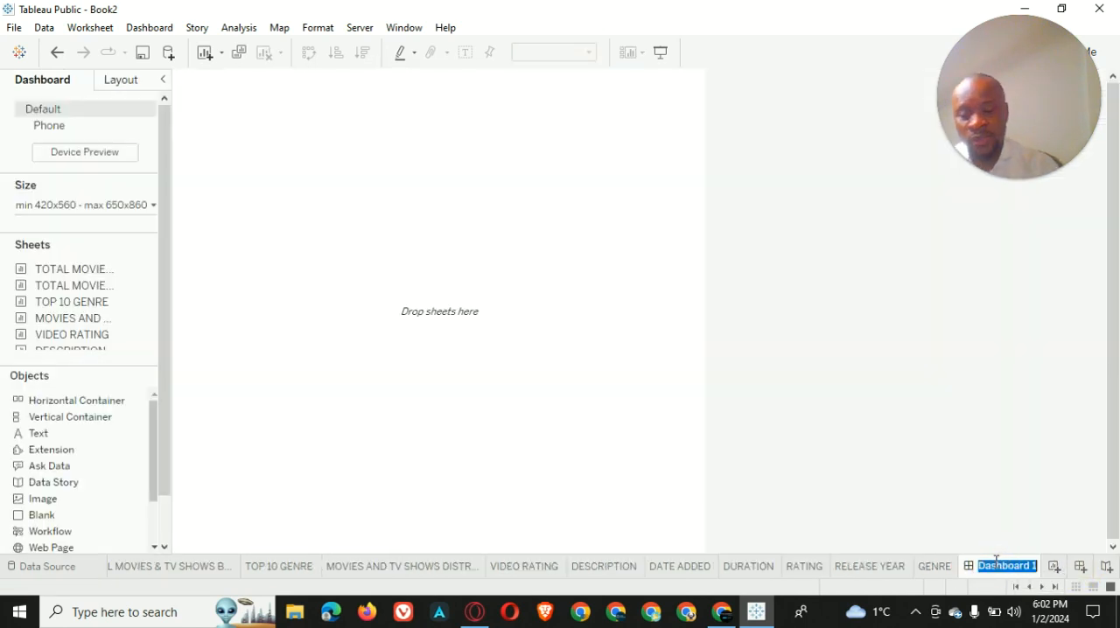
{"action": "type", "text": "NETFLIX"}
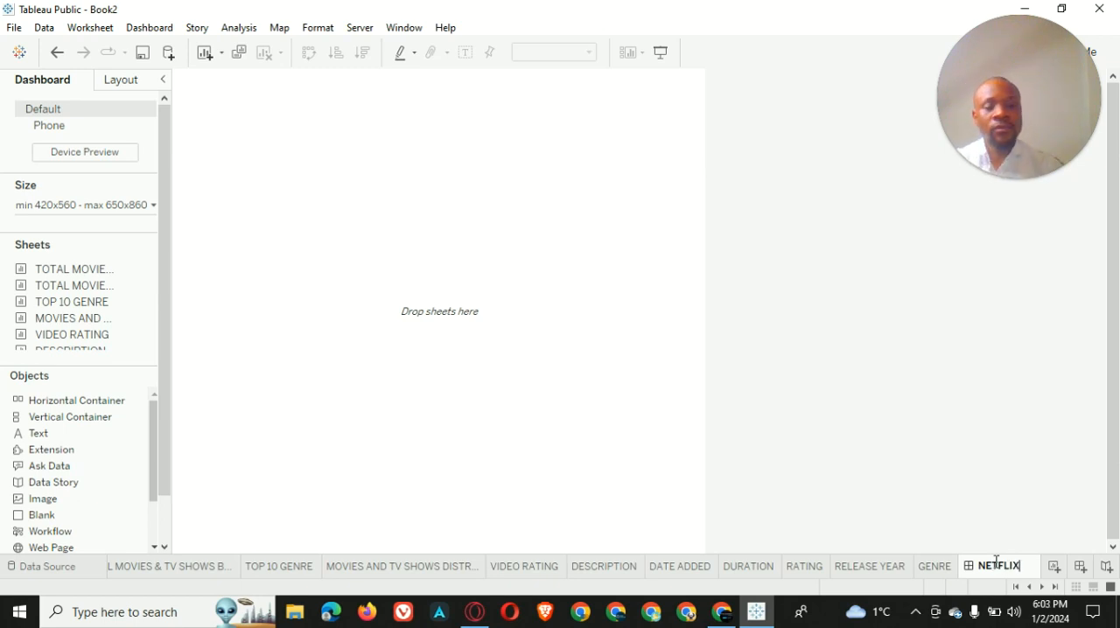
{"action": "key", "text": "Return"}
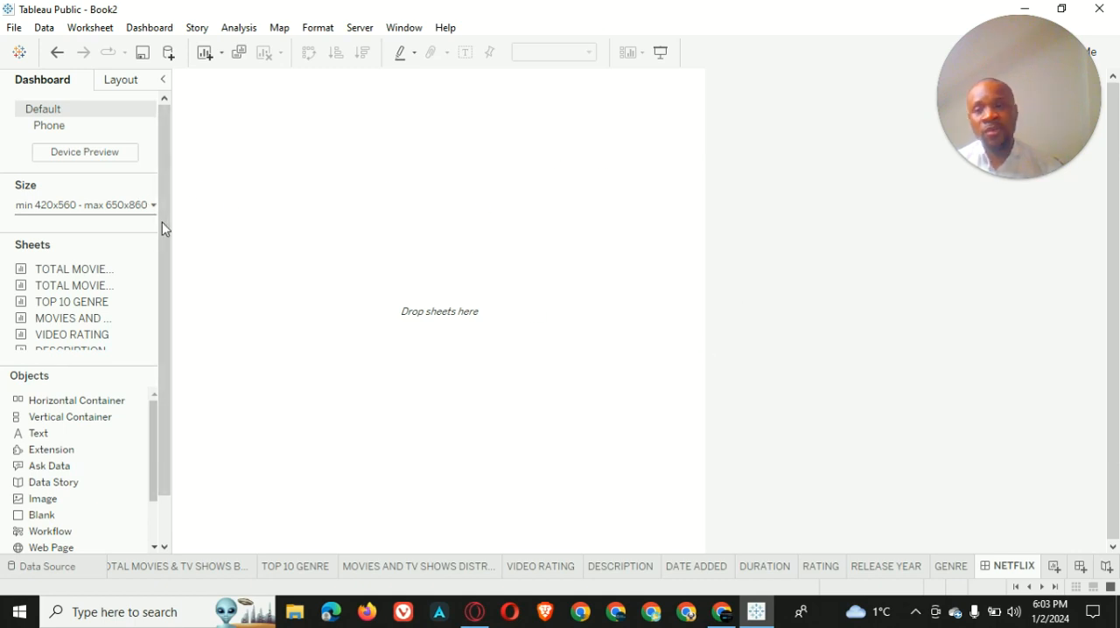
Set the NETFLIX dashboard's size to Automatic
{"action": "left_click", "coordinate": [115, 205]}
{"action": "left_click", "coordinate": [138, 231]}
{"action": "left_click", "coordinate": [116, 261]}
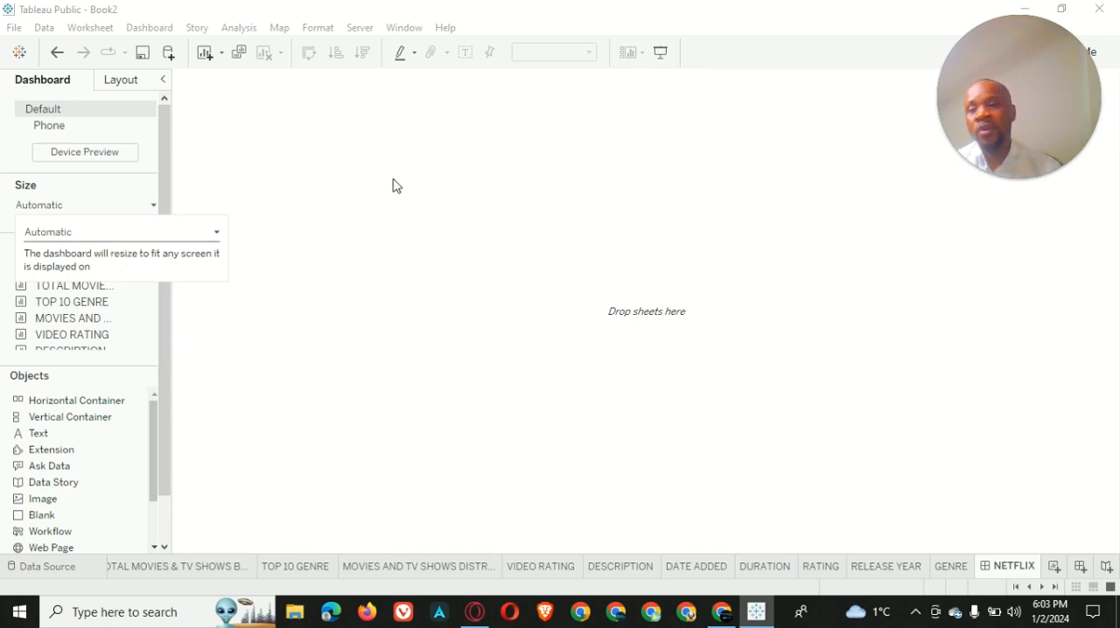
{"action": "left_click", "coordinate": [343, 179]}
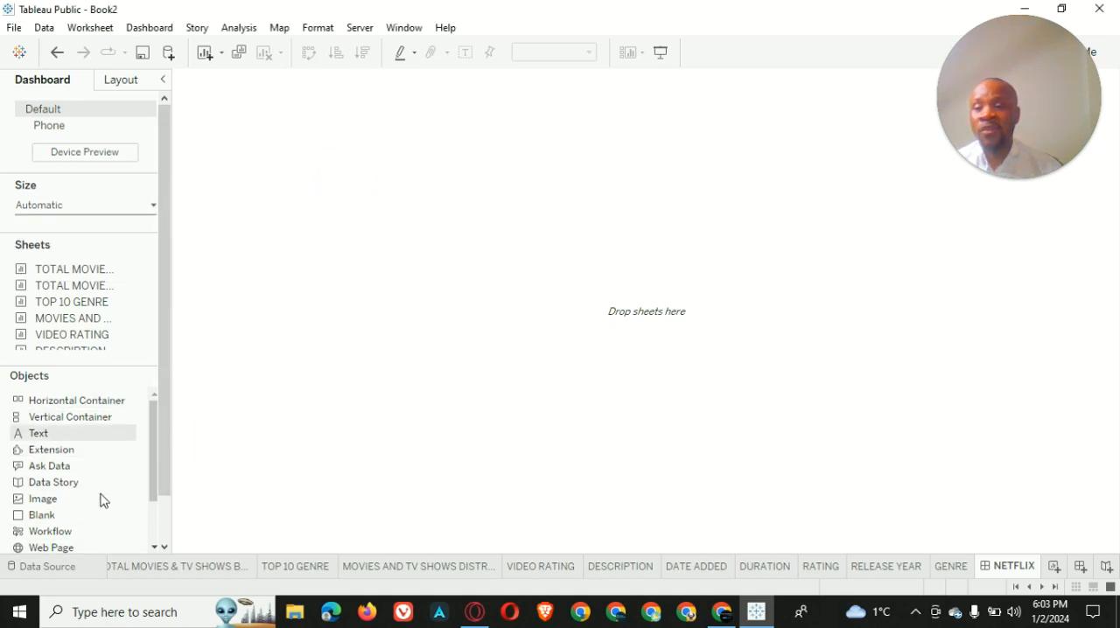
Place the TOTAL MOVIES & TV SHOWS BY YEAR sheet on the empty dashboard as a tiled item
{"action": "scroll", "coordinate": [101, 499], "scroll_direction": "down", "scroll_amount": 2}
{"action": "left_click", "coordinate": [164, 532]}
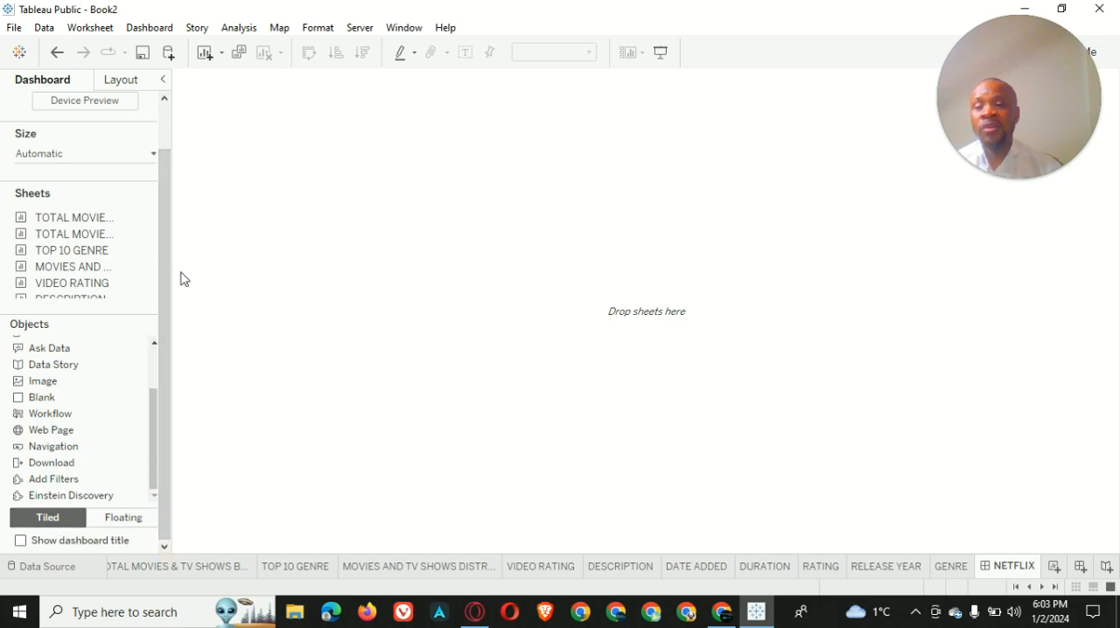
{"action": "left_click", "coordinate": [166, 156]}
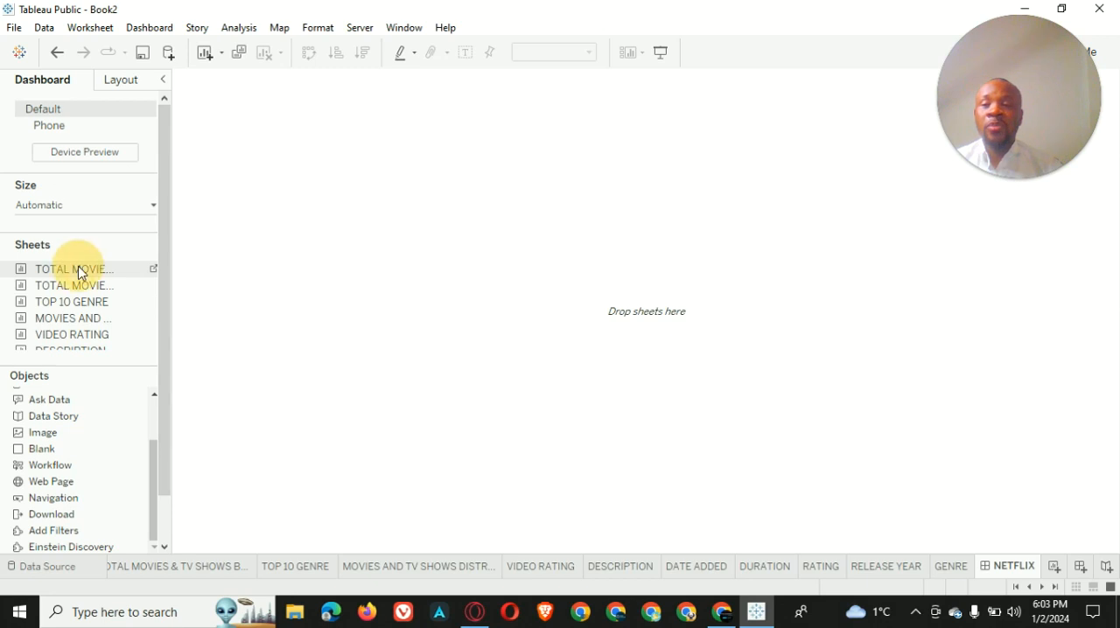
{"action": "mouse_move", "coordinate": [71, 267]}
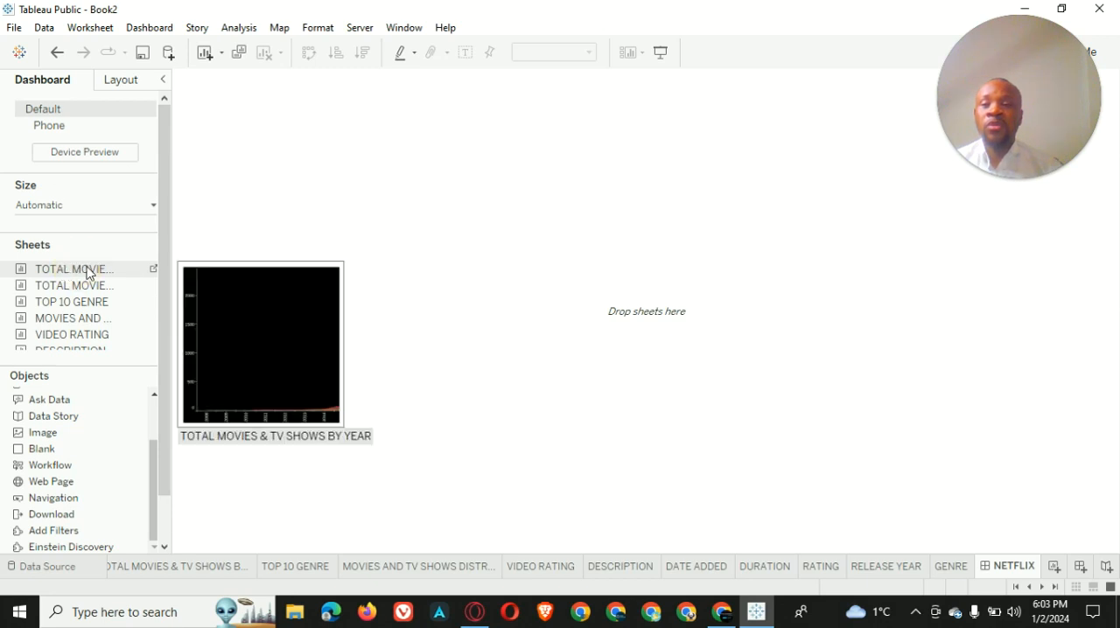
{"action": "left_click_drag", "start_coordinate": [88, 274], "coordinate": [574, 253]}
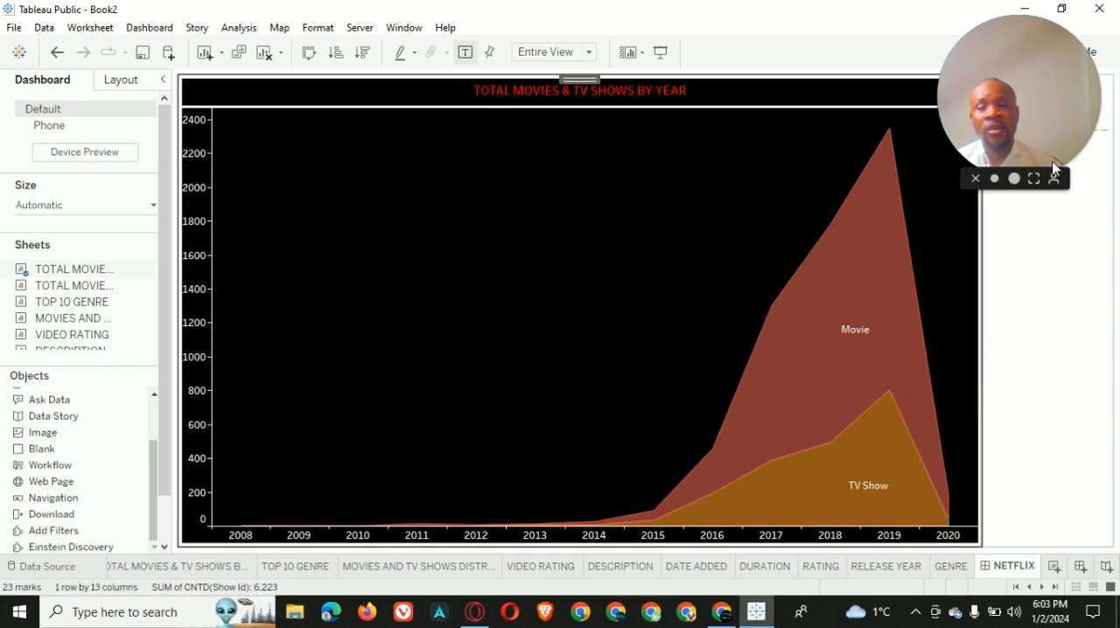
{"action": "left_click_drag", "start_coordinate": [1077, 100], "coordinate": [2, 442]}
{"action": "left_click_drag", "start_coordinate": [131, 420], "coordinate": [86, 508]}
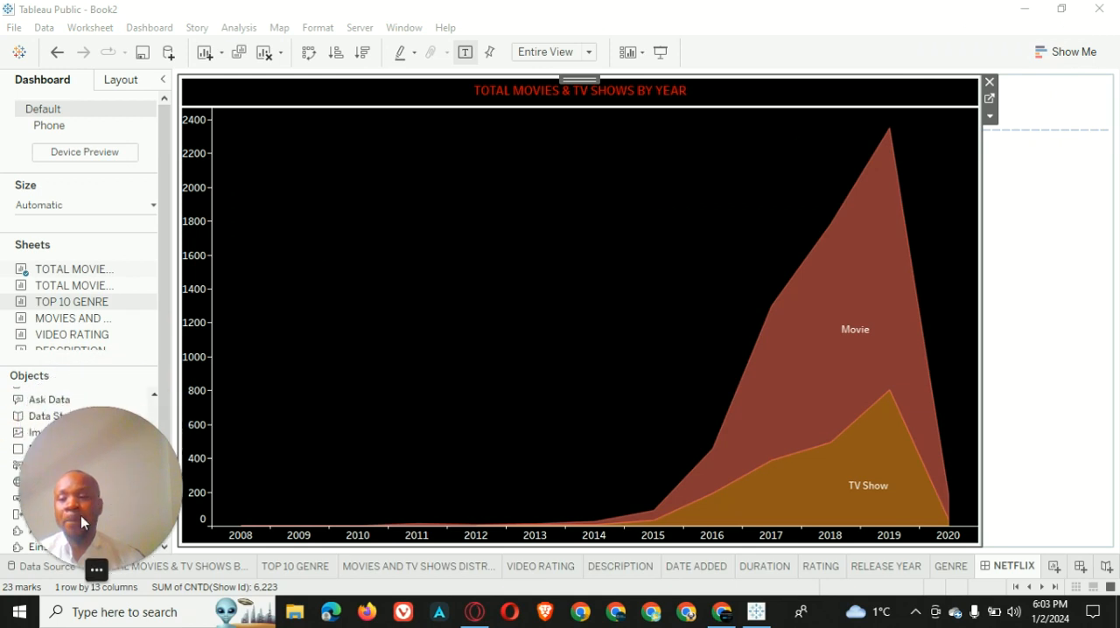
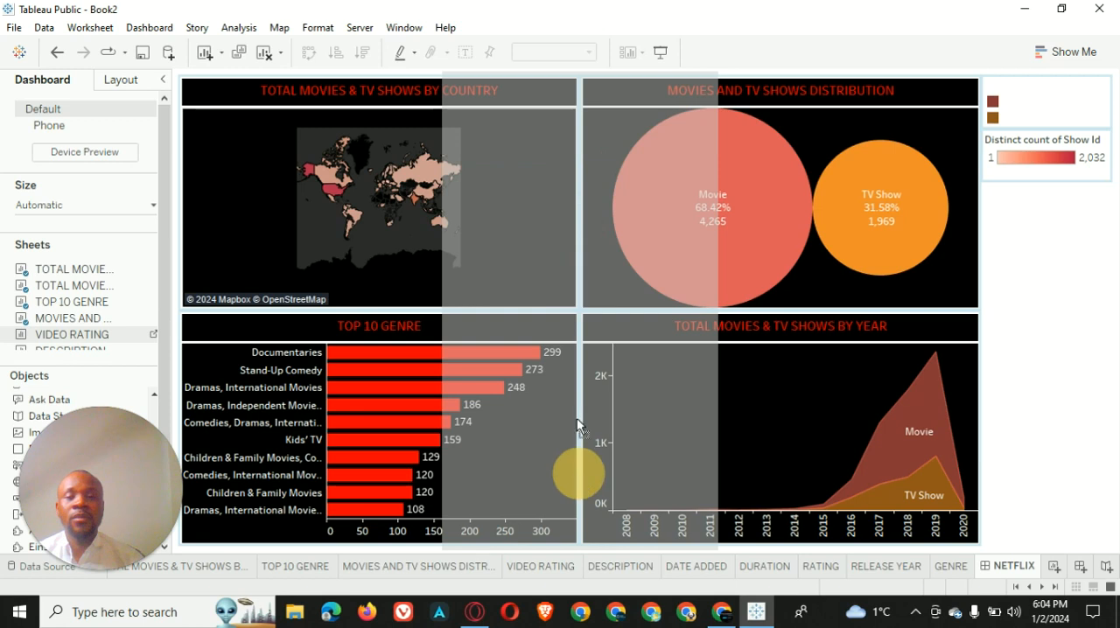
Place the VIDEO RATING sheet as a full-height middle column between the left-hand and right-hand charts on the dashboard
{"action": "left_click_drag", "start_coordinate": [585, 281], "coordinate": [585, 281]}
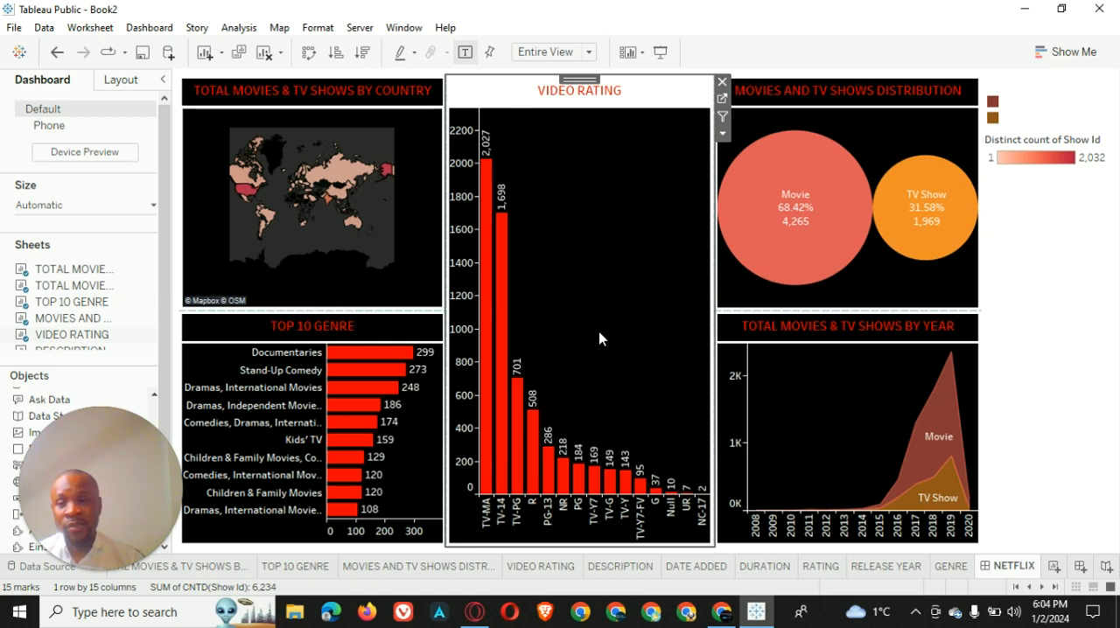
Try the DATE ADDED sheet above the VIDEO RATING chart and remove it from the dashboard
{"action": "scroll", "coordinate": [74, 297], "scroll_direction": "down", "scroll_amount": 1}
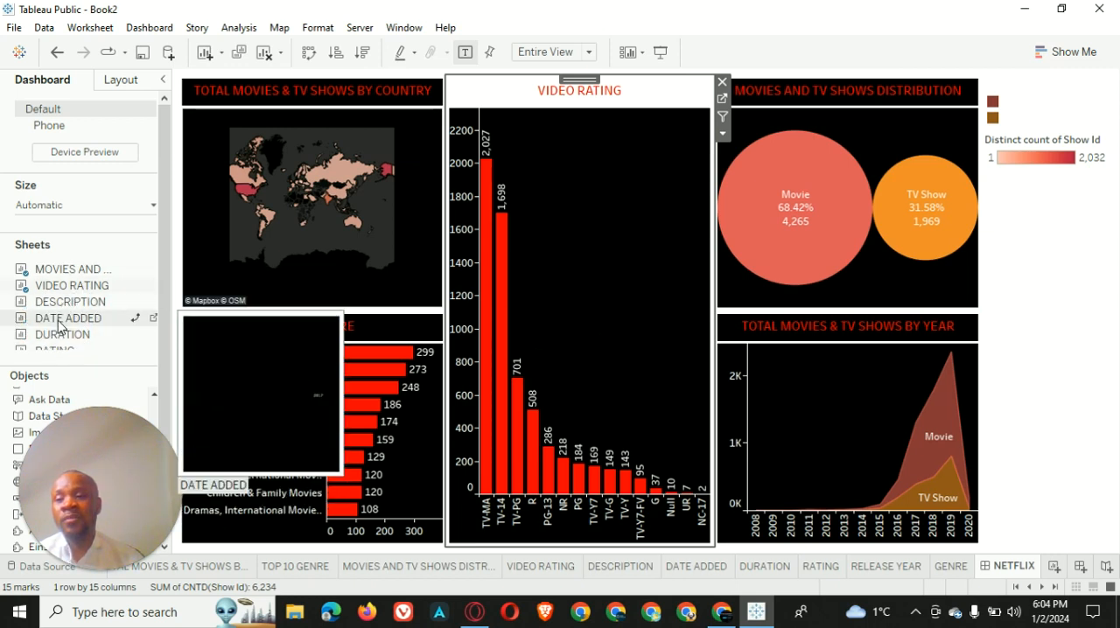
{"action": "mouse_move", "coordinate": [59, 342]}
{"action": "scroll", "coordinate": [61, 350], "scroll_direction": "down", "scroll_amount": 1}
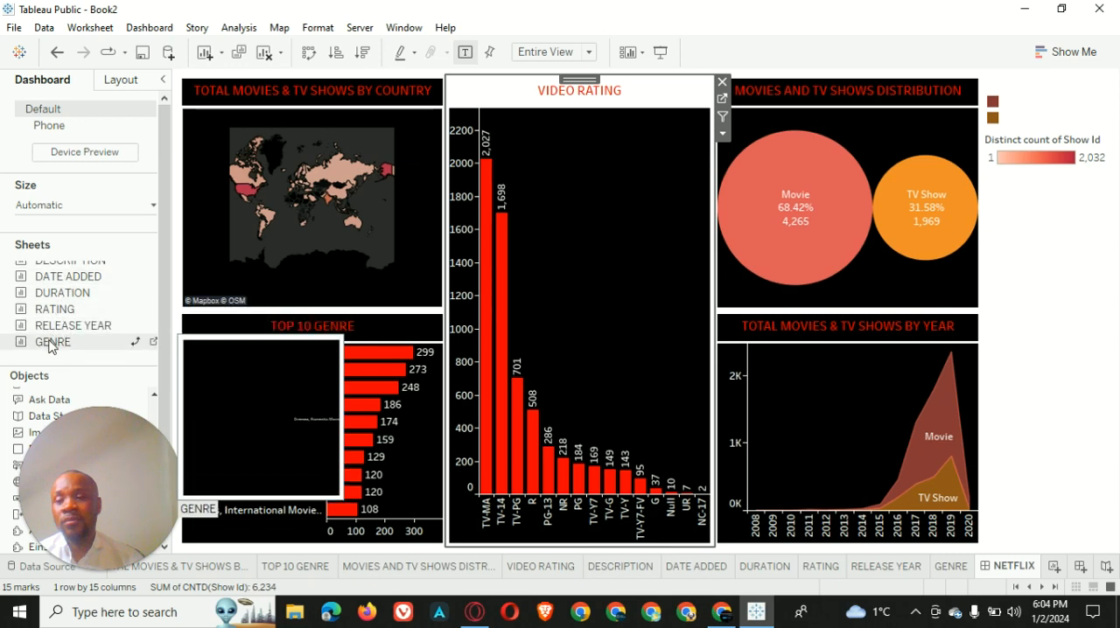
{"action": "mouse_move", "coordinate": [61, 280]}
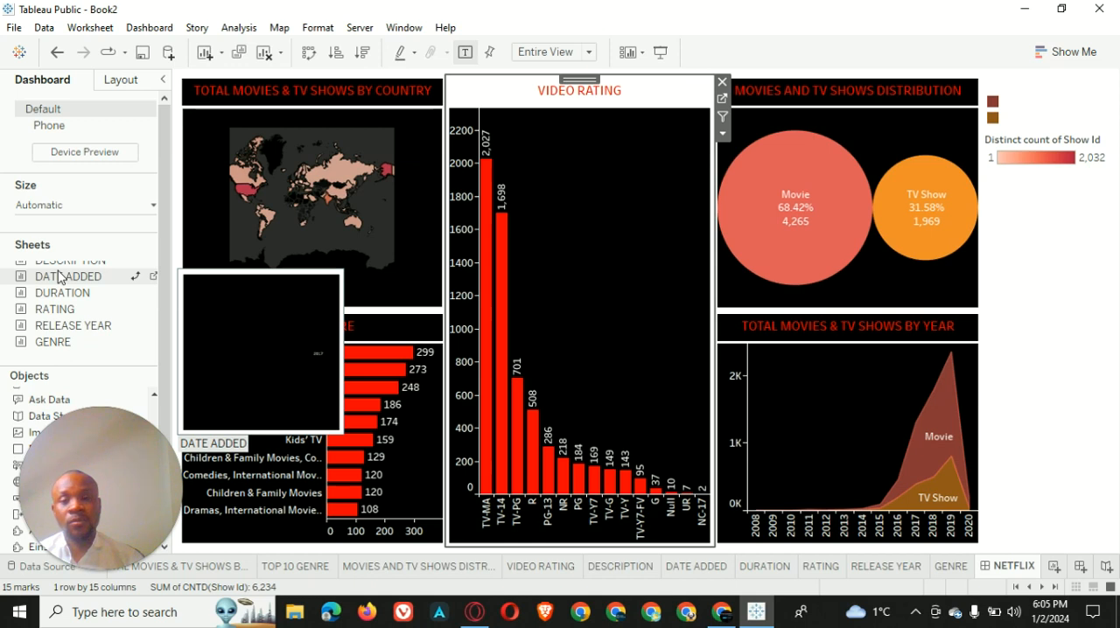
{"action": "scroll", "coordinate": [66, 297], "scroll_direction": "up", "scroll_amount": 2}
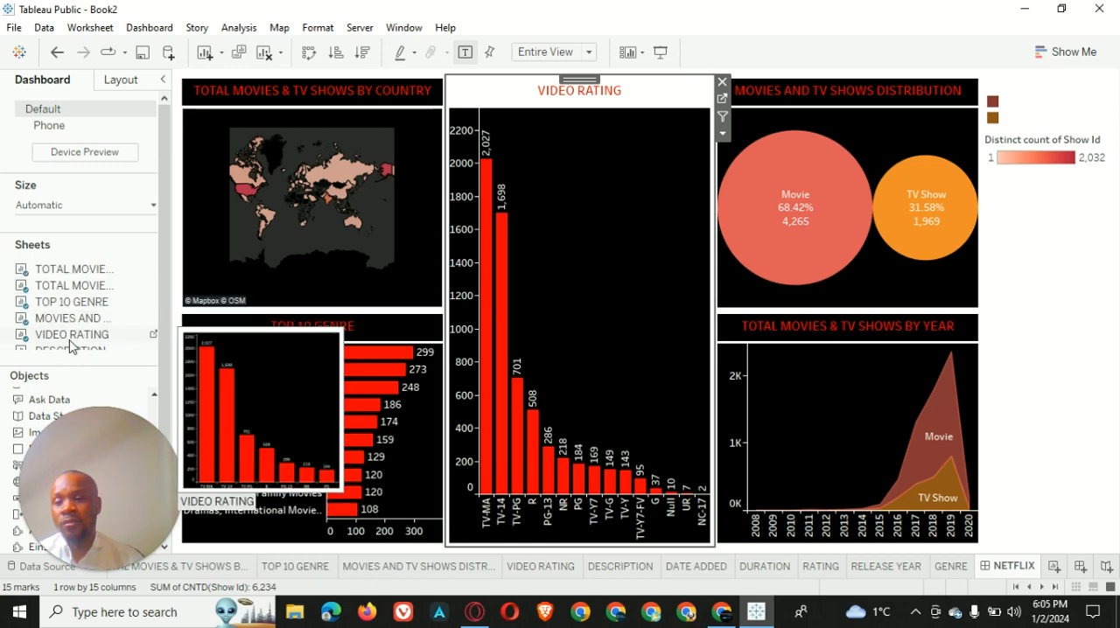
{"action": "scroll", "coordinate": [72, 339], "scroll_direction": "down", "scroll_amount": 1}
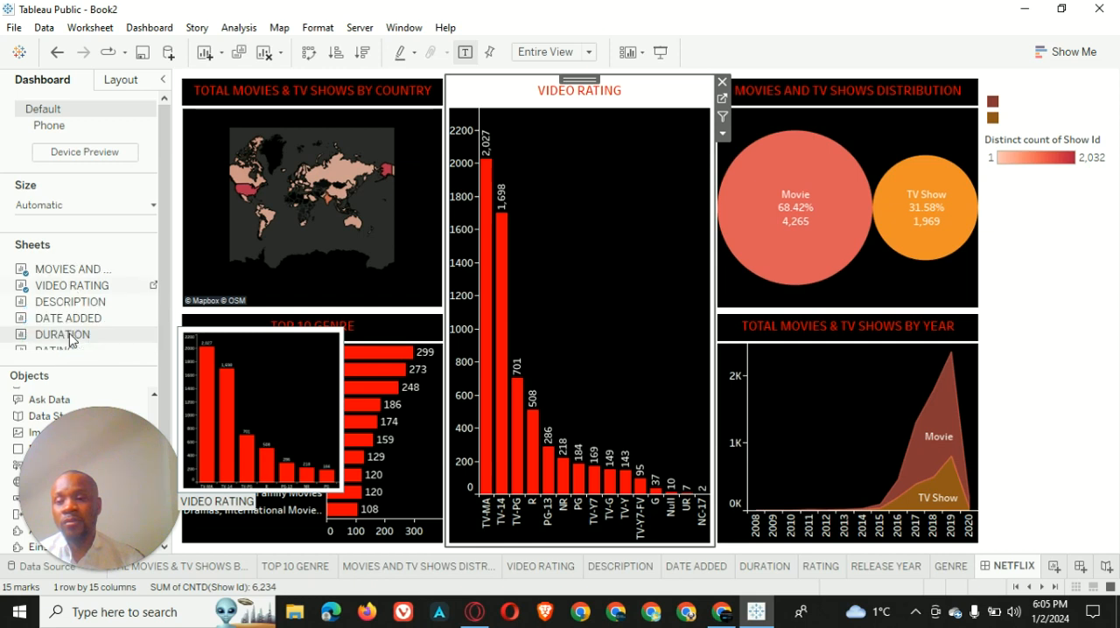
{"action": "scroll", "coordinate": [72, 340], "scroll_direction": "down", "scroll_amount": 1}
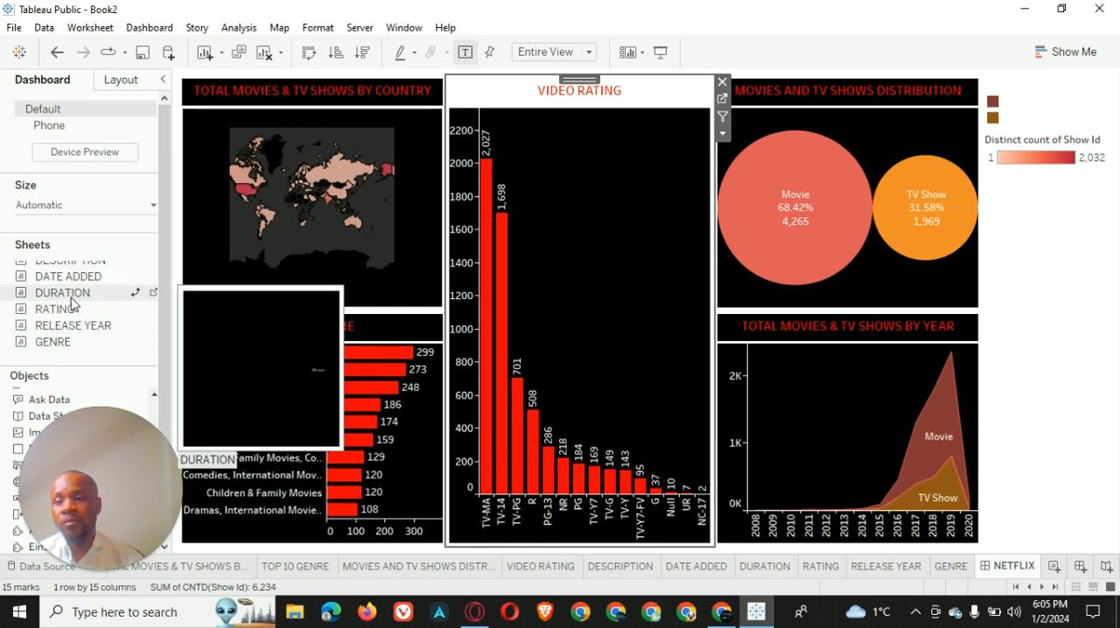
{"action": "scroll", "coordinate": [74, 280], "scroll_direction": "up", "scroll_amount": 1}
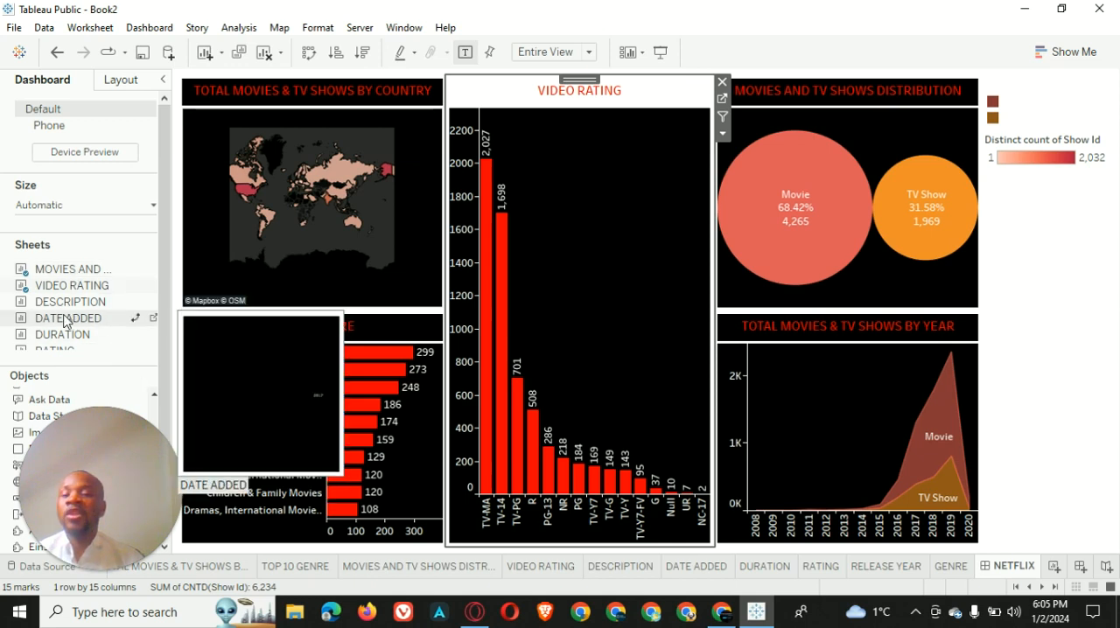
{"action": "mouse_move", "coordinate": [66, 322]}
{"action": "left_mouse_down"}
{"action": "mouse_move", "coordinate": [577, 164]}
{"action": "mouse_move", "coordinate": [593, 116]}
{"action": "left_mouse_up"}
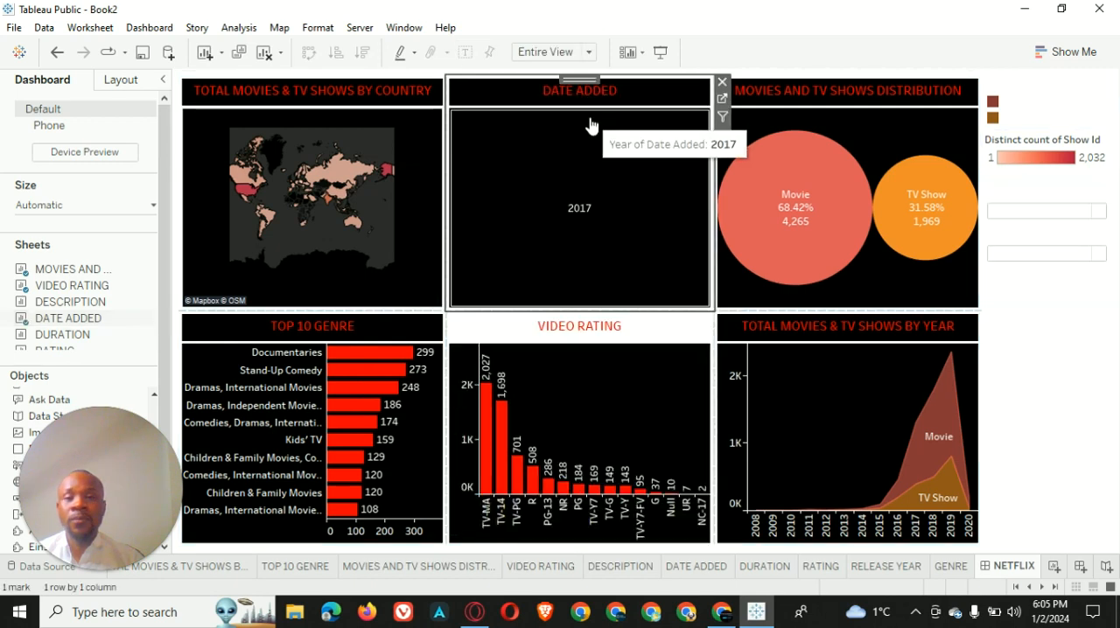
{"action": "left_click", "coordinate": [722, 81]}
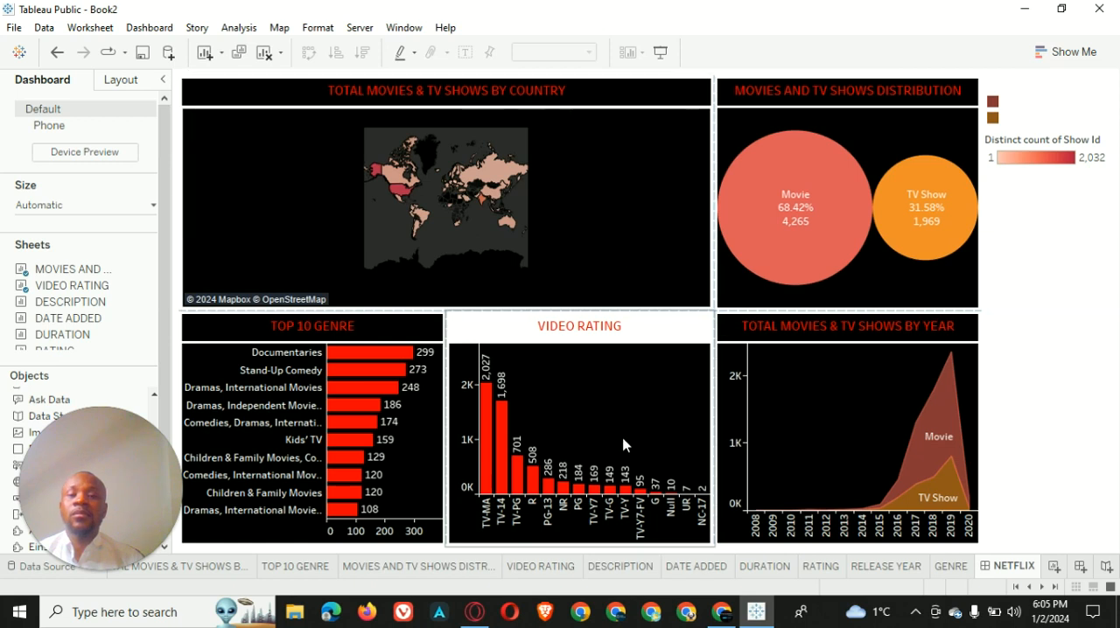
Move the VIDEO RATING chart into the upper row, between the country map and the MOVIES AND TV SHOWS DISTRIBUTION chart
{"action": "left_click", "coordinate": [623, 400]}
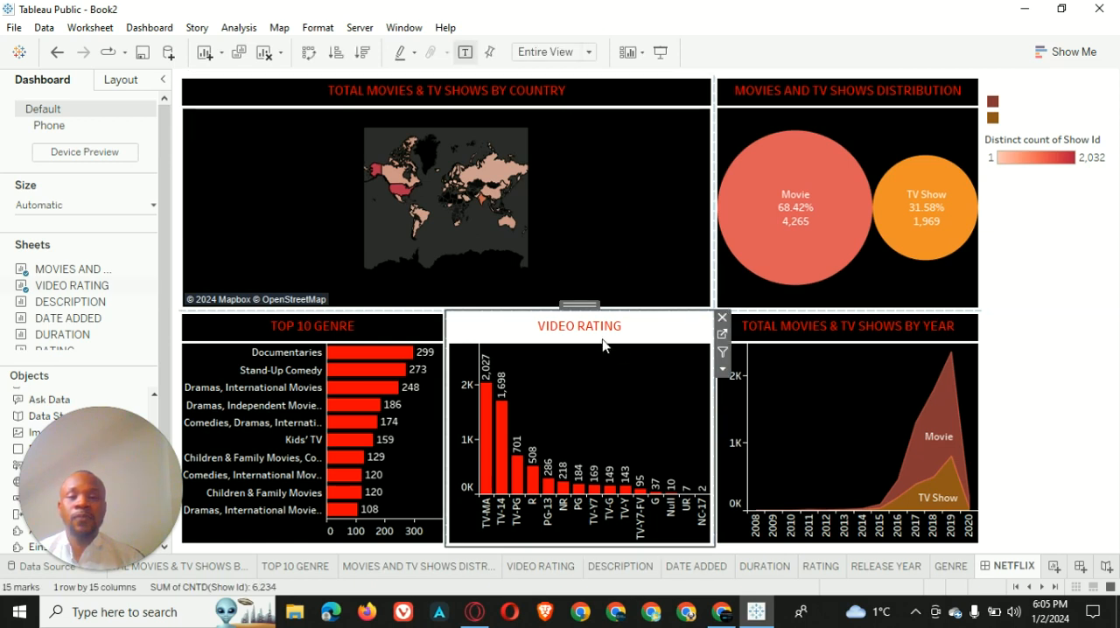
{"action": "left_click_drag", "start_coordinate": [577, 303], "coordinate": [585, 140]}
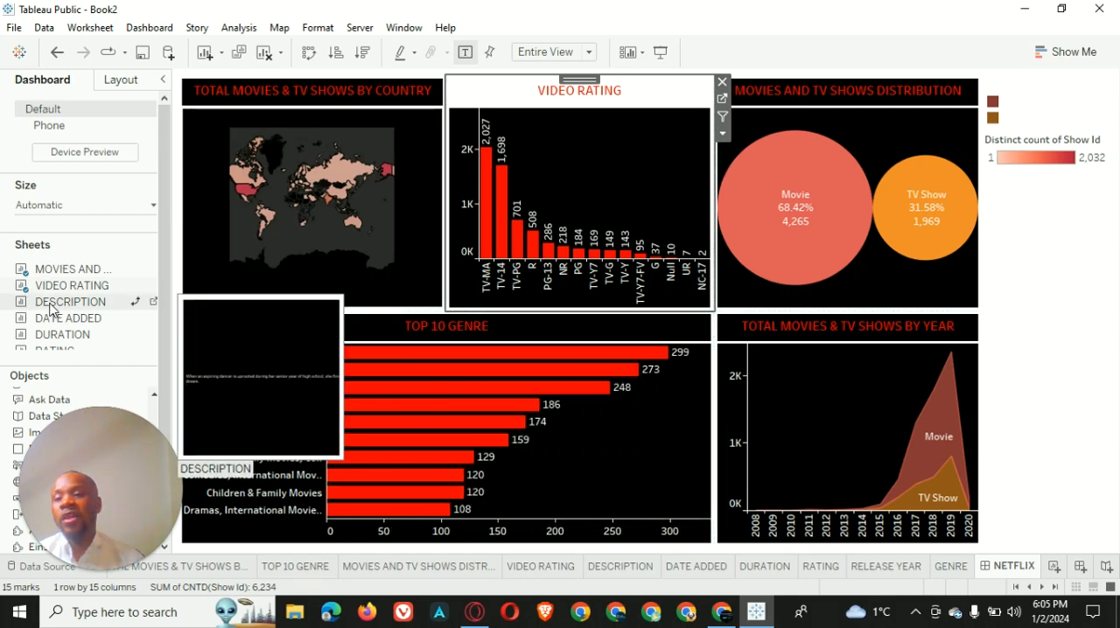
Add the DESCRIPTION sheet across the full width above all the charts and shrink it to a short strip
{"action": "left_click_drag", "start_coordinate": [53, 308], "coordinate": [646, 79]}
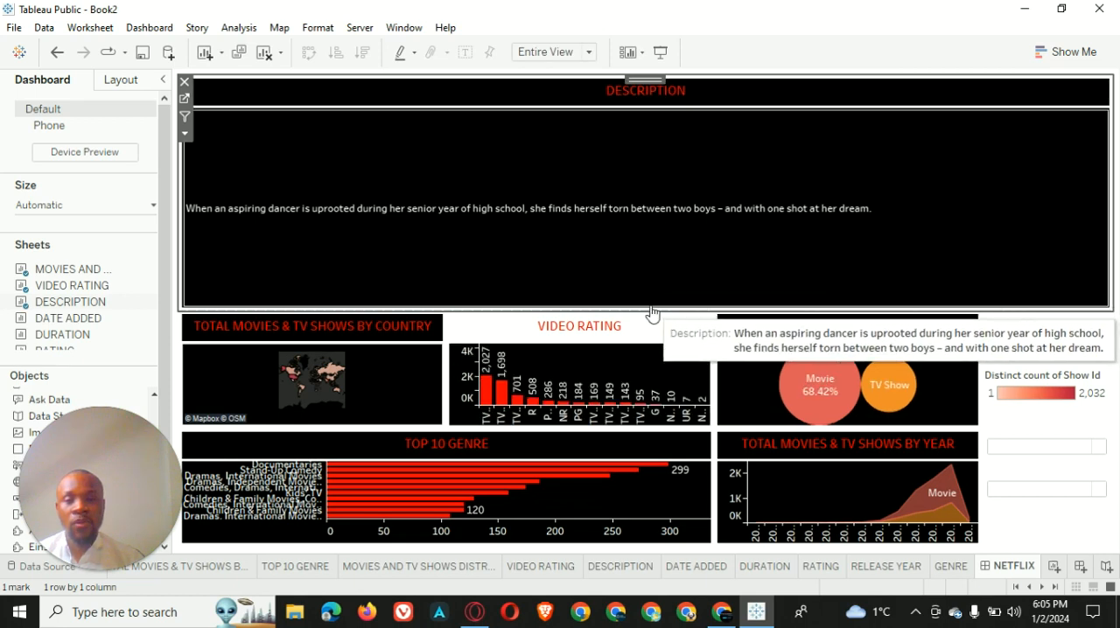
{"action": "left_click_drag", "start_coordinate": [670, 313], "coordinate": [675, 176]}
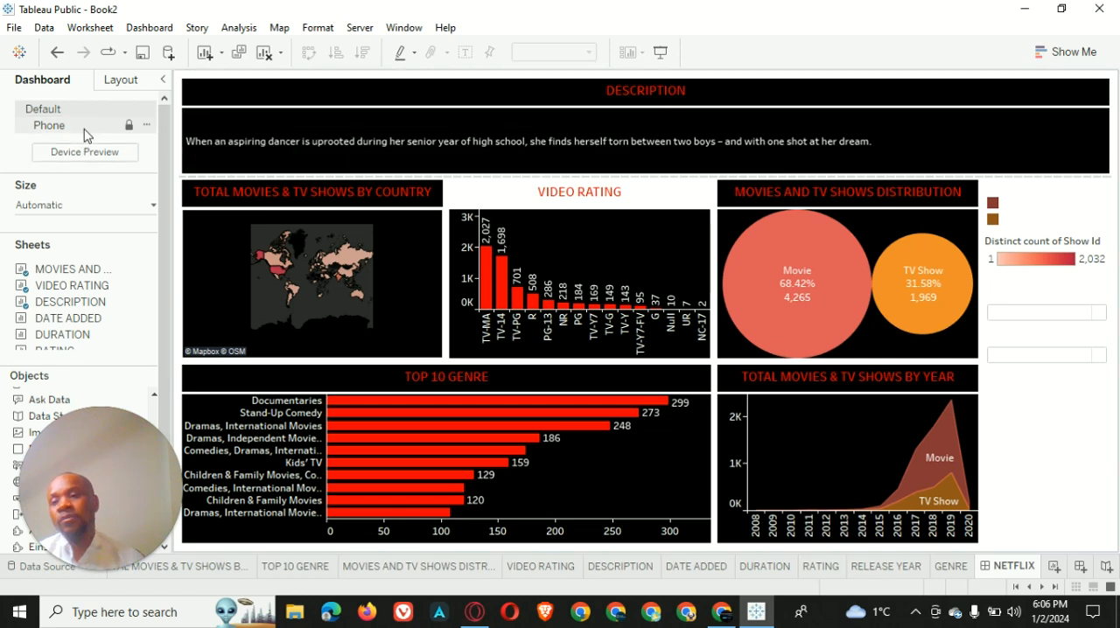
Add the DATE ADDED sheet to the left of DESCRIPTION and stack the RELEASE YEAR sheet above it
{"action": "left_click_drag", "start_coordinate": [68, 322], "coordinate": [236, 114]}
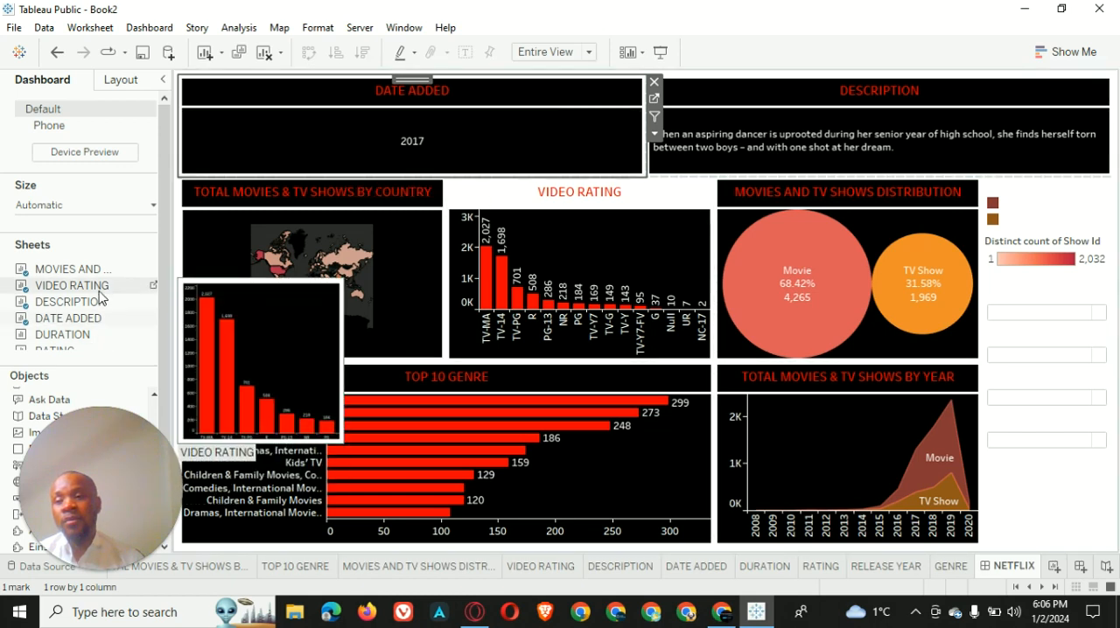
{"action": "scroll", "coordinate": [99, 297], "scroll_direction": "down", "scroll_amount": 2}
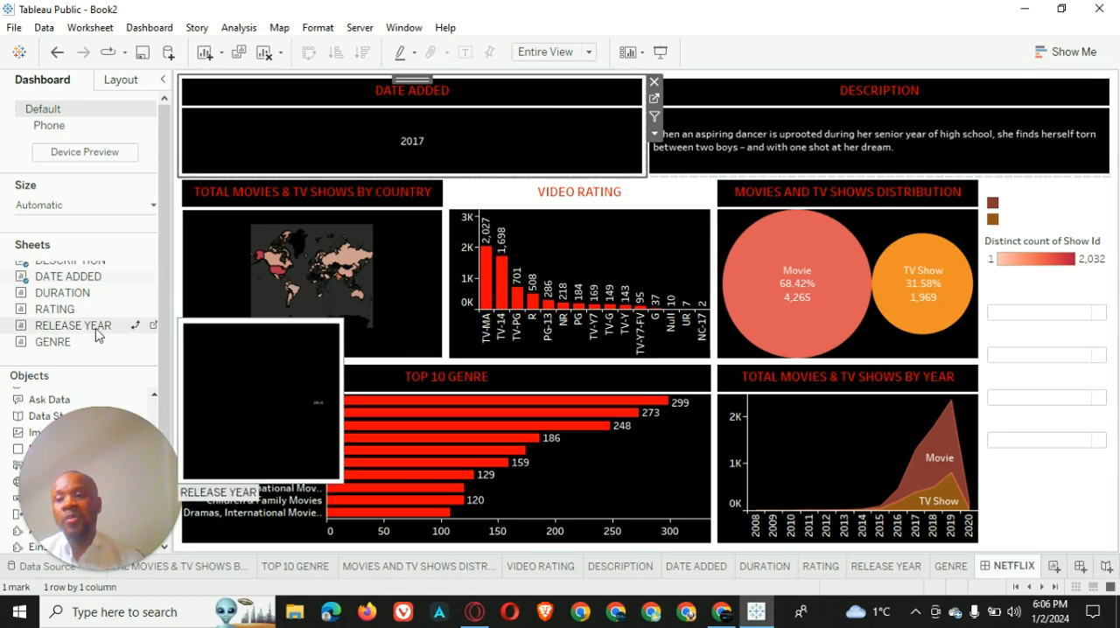
{"action": "left_click_drag", "start_coordinate": [99, 326], "coordinate": [318, 96]}
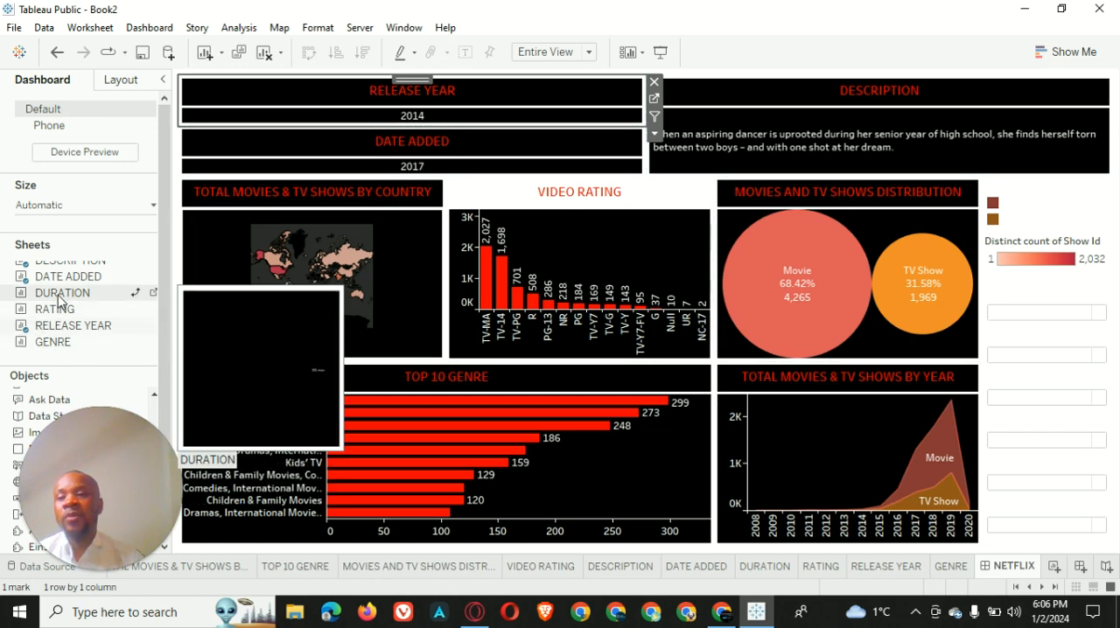
Add the DURATION sheet between DATE ADDED and DESCRIPTION and stack the RATING sheet above it
{"action": "mouse_move", "coordinate": [59, 296]}
{"action": "left_mouse_down"}
{"action": "mouse_move", "coordinate": [561, 222]}
{"action": "mouse_move", "coordinate": [673, 94]}
{"action": "mouse_move", "coordinate": [658, 94]}
{"action": "left_mouse_up"}
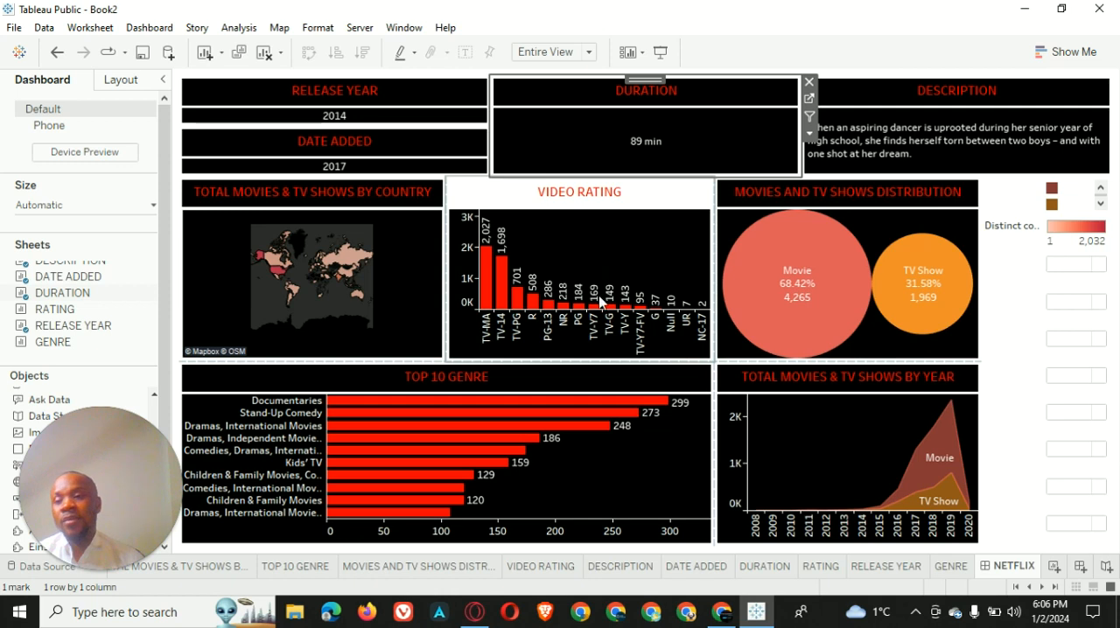
{"action": "mouse_move", "coordinate": [59, 313]}
{"action": "left_mouse_down"}
{"action": "mouse_move", "coordinate": [601, 189]}
{"action": "mouse_move", "coordinate": [613, 85]}
{"action": "mouse_move", "coordinate": [642, 88]}
{"action": "mouse_move", "coordinate": [641, 102]}
{"action": "left_mouse_up"}
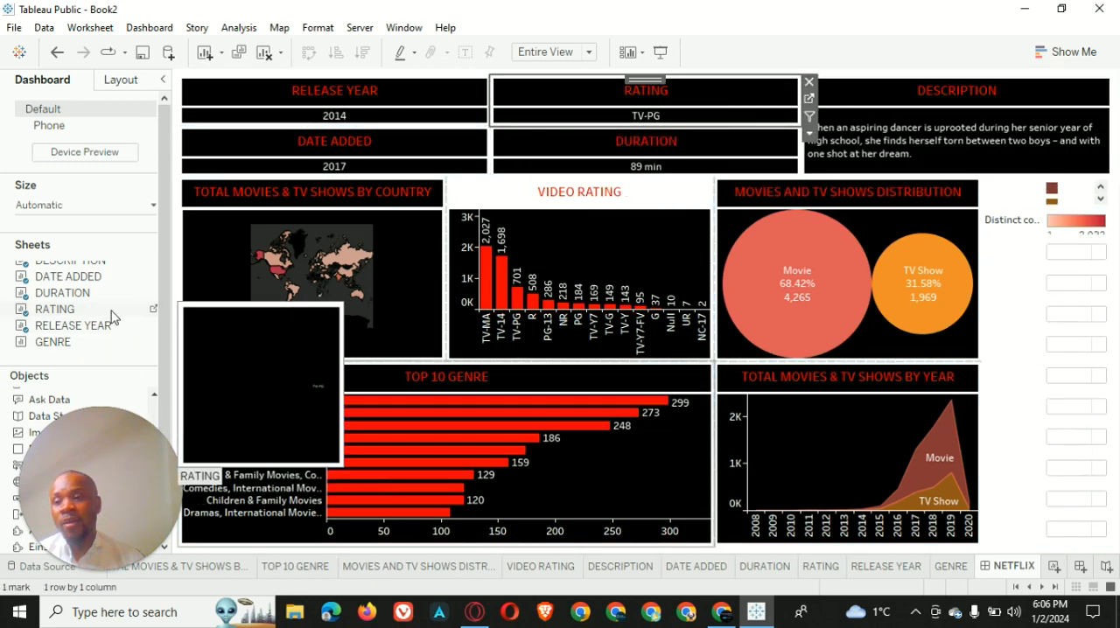
Add the GENRE sheet between the RATING and DURATION stack and the DESCRIPTION sheet
{"action": "scroll", "coordinate": [115, 287], "scroll_direction": "down", "scroll_amount": 1}
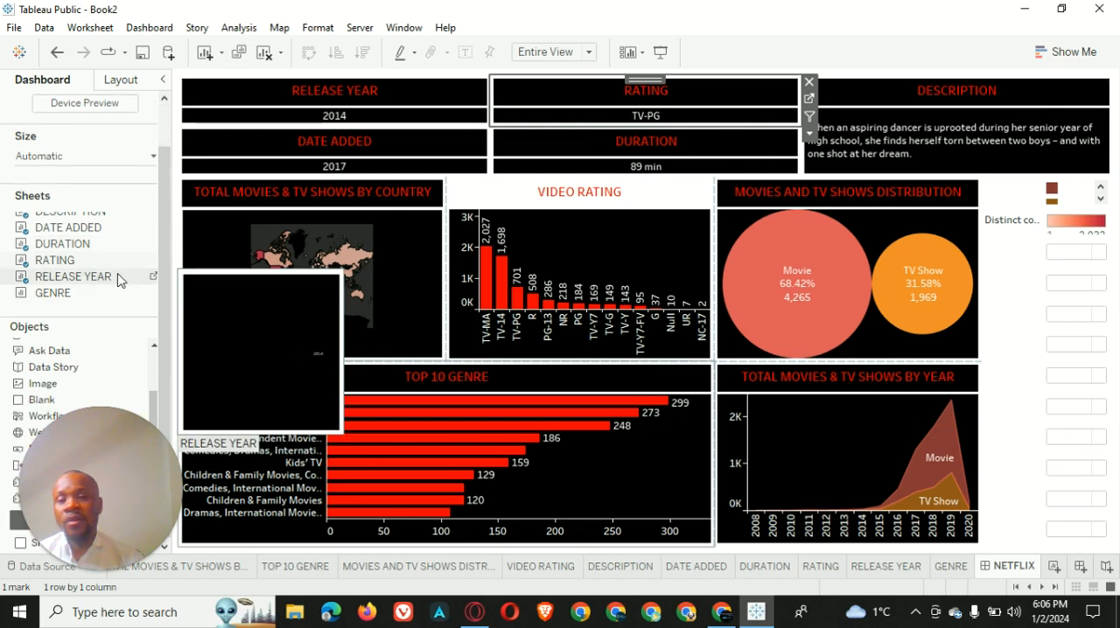
{"action": "left_click", "coordinate": [48, 299]}
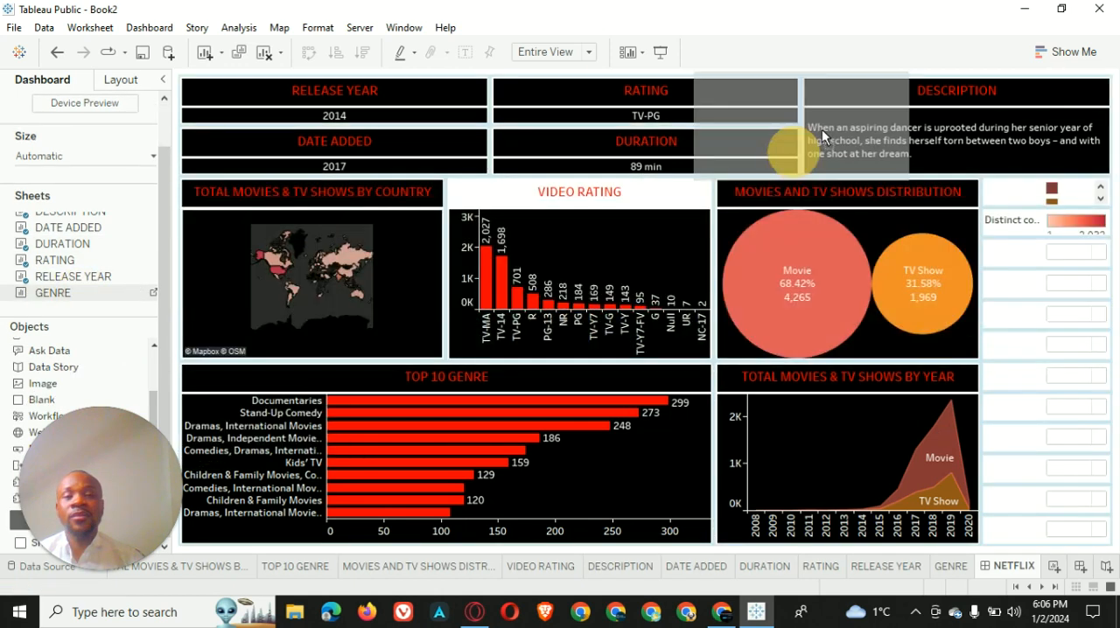
{"action": "left_click", "coordinate": [872, 93]}
{"action": "left_click_drag", "start_coordinate": [872, 92], "coordinate": [854, 108]}
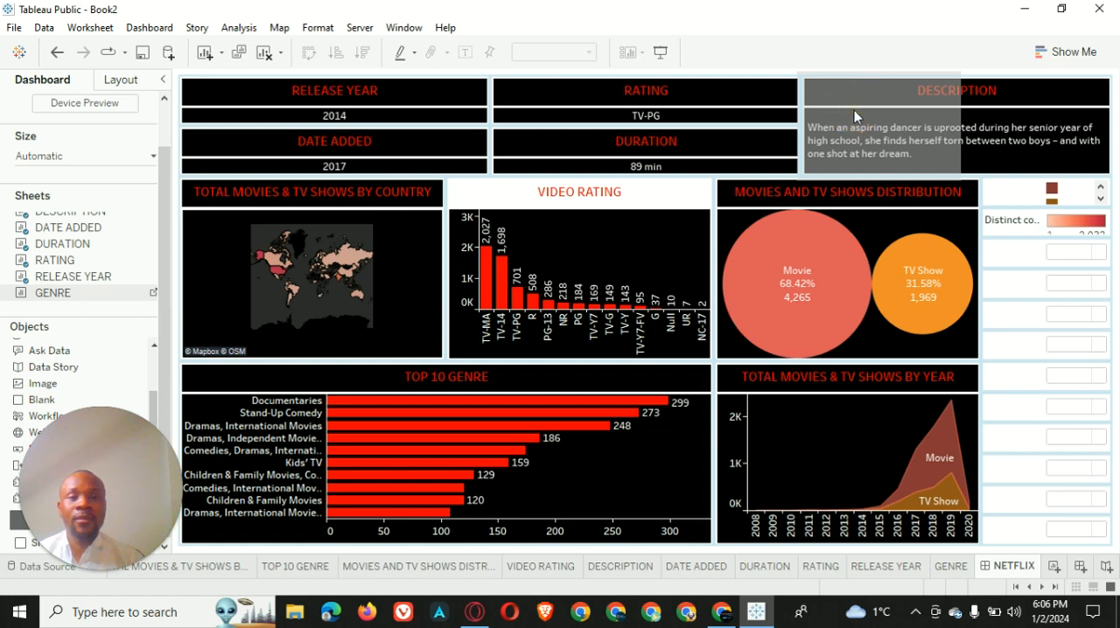
{"action": "left_click_drag", "start_coordinate": [854, 115], "coordinate": [861, 131]}
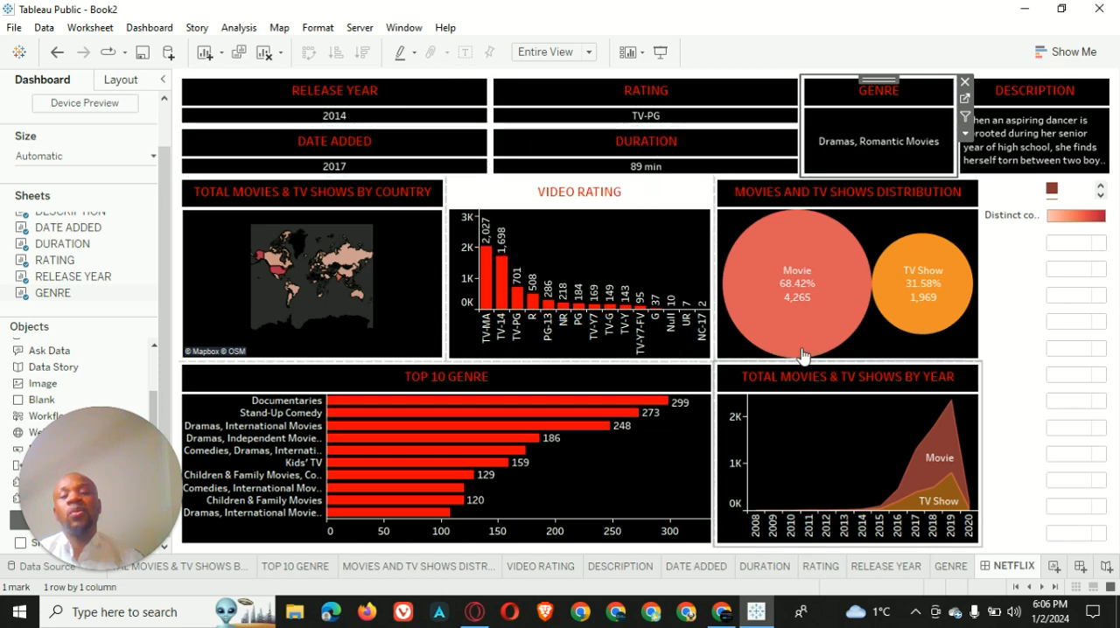
Set the VIDEO RATING chart's title shading to black, with no caption border
{"action": "left_click", "coordinate": [501, 193]}
{"action": "right_click", "coordinate": [501, 194]}
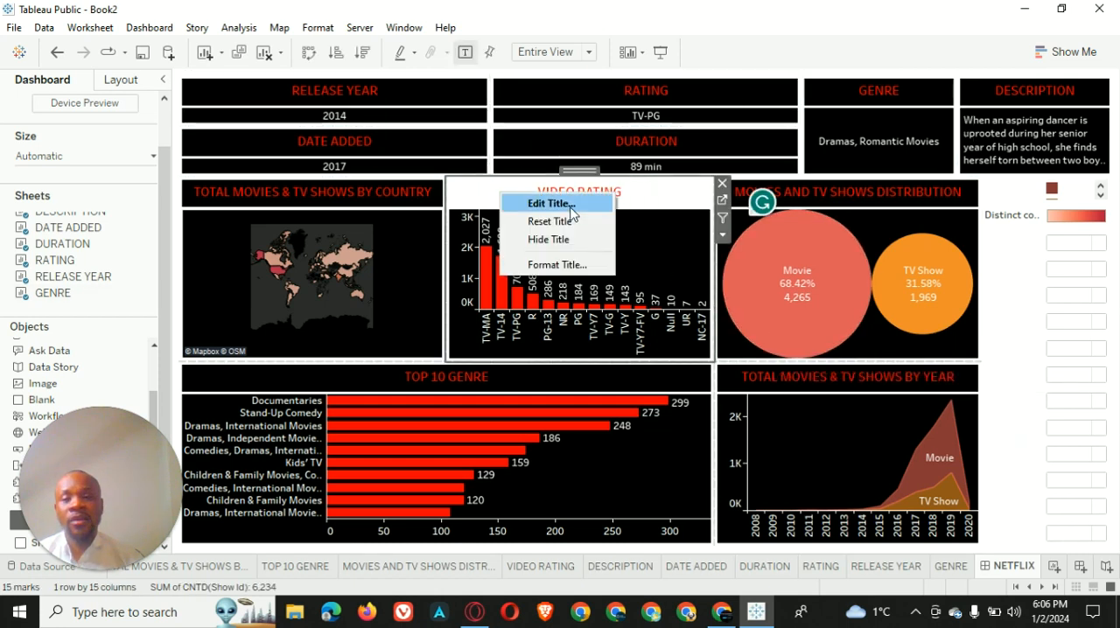
{"action": "left_click", "coordinate": [556, 264]}
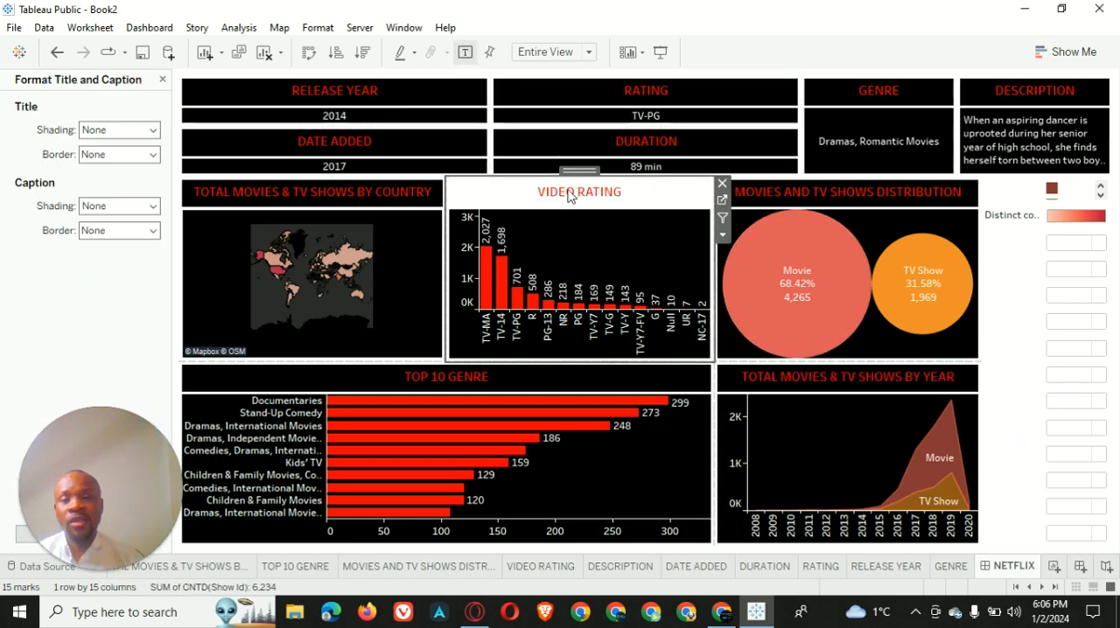
{"action": "left_click", "coordinate": [152, 129]}
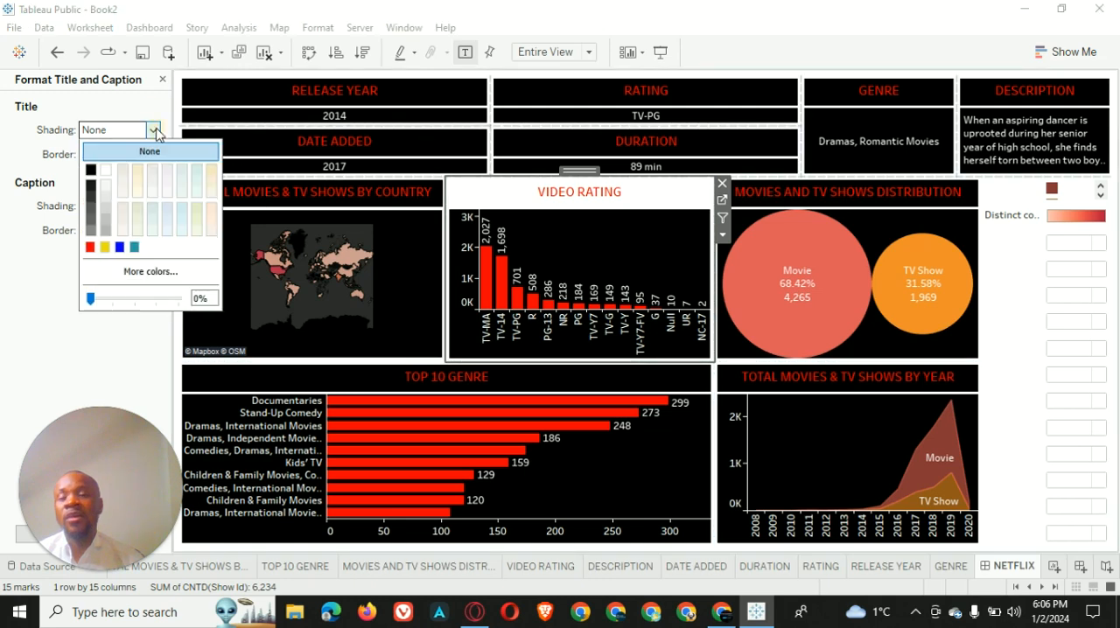
{"action": "left_click", "coordinate": [94, 171]}
{"action": "left_click", "coordinate": [50, 273]}
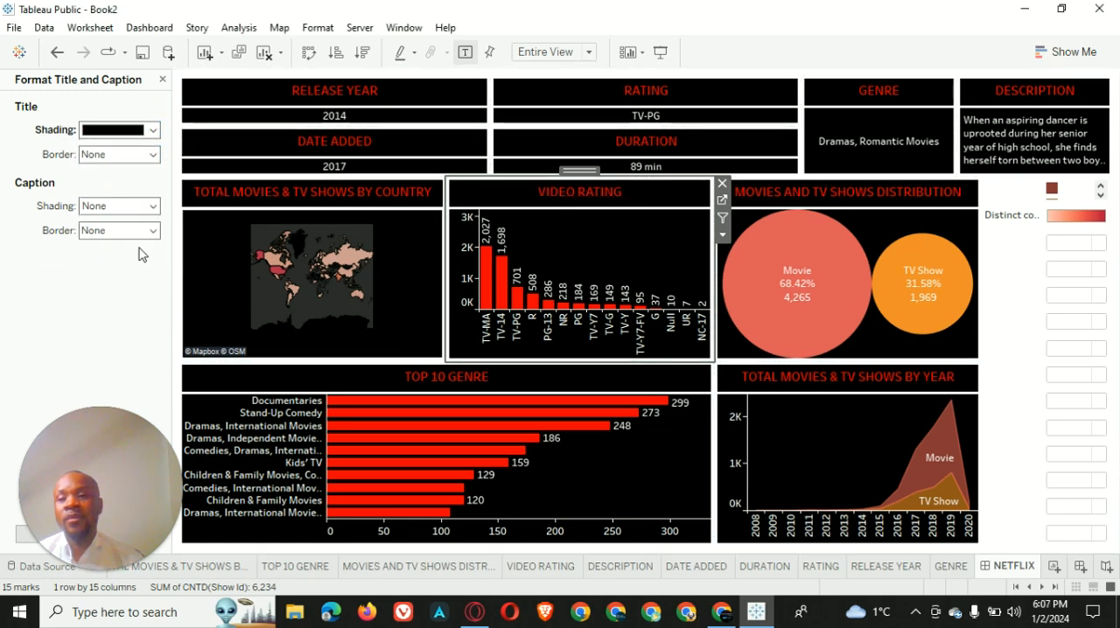
{"action": "left_click", "coordinate": [152, 230]}
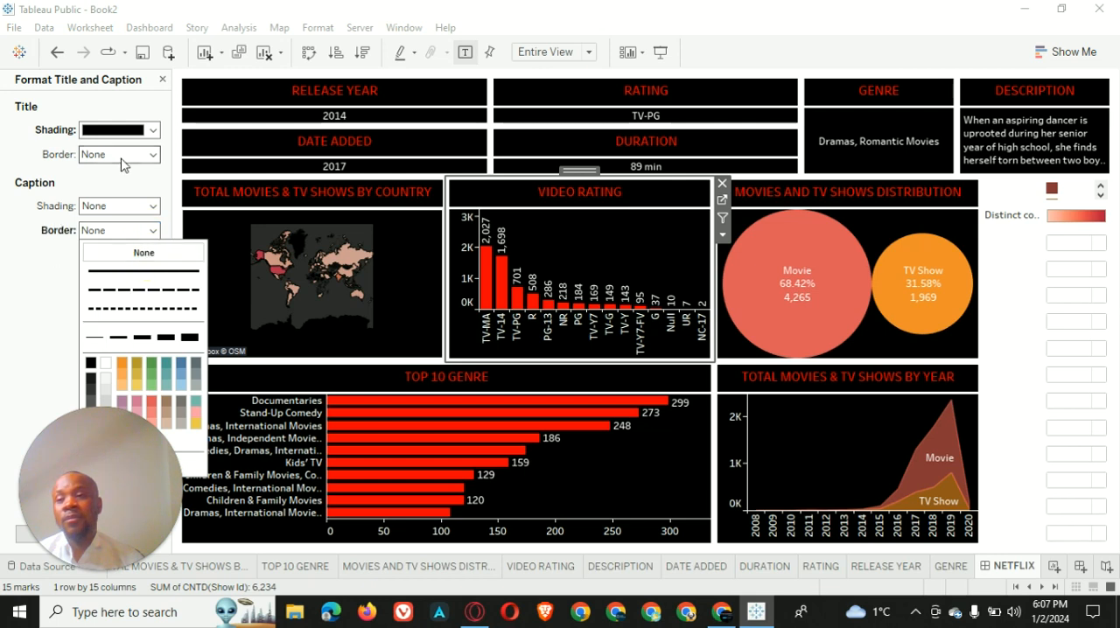
{"action": "left_click", "coordinate": [124, 255]}
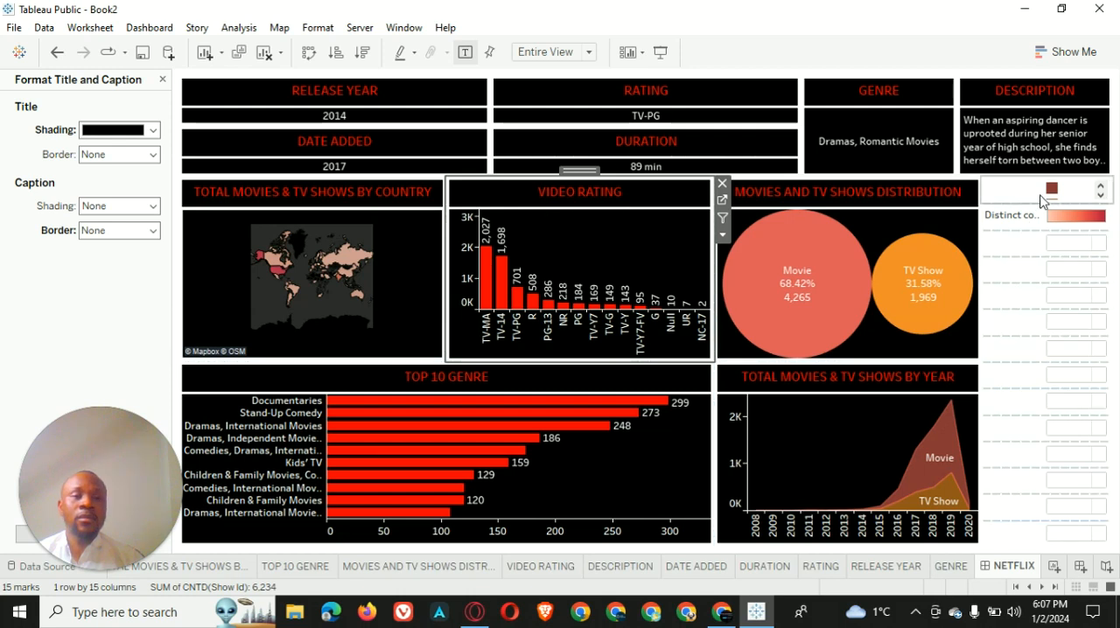
Highlight Movie in the color legend and use the TOTAL MOVIES & TV SHOWS BY COUNTRY map as a dashboard filter
{"action": "left_click", "coordinate": [1068, 190]}
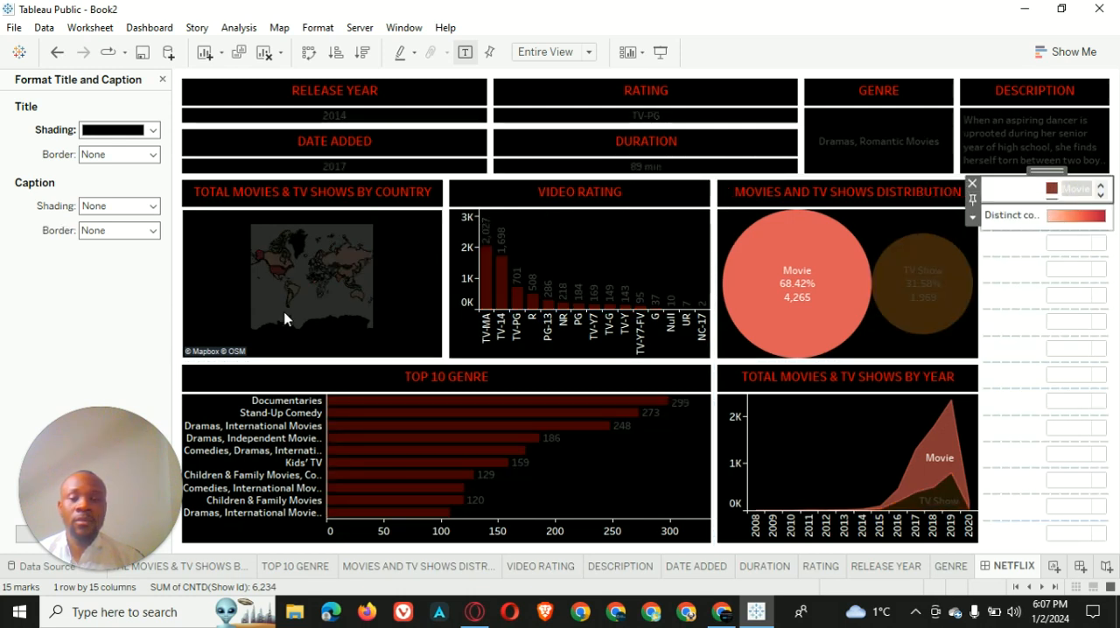
{"action": "left_click", "coordinate": [406, 283]}
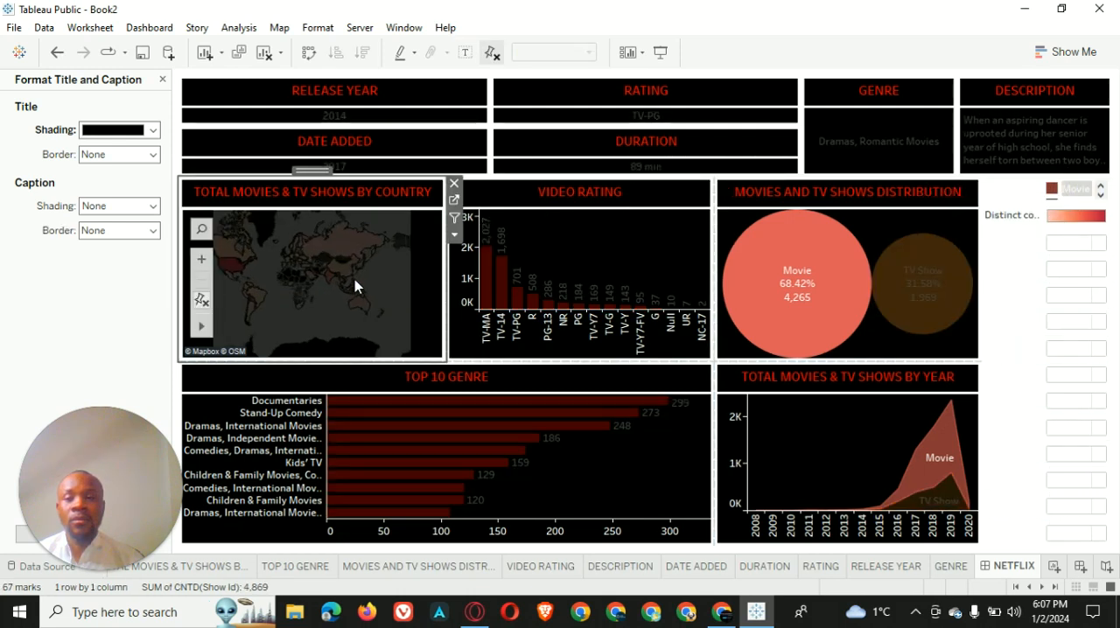
{"action": "left_click", "coordinate": [454, 218]}
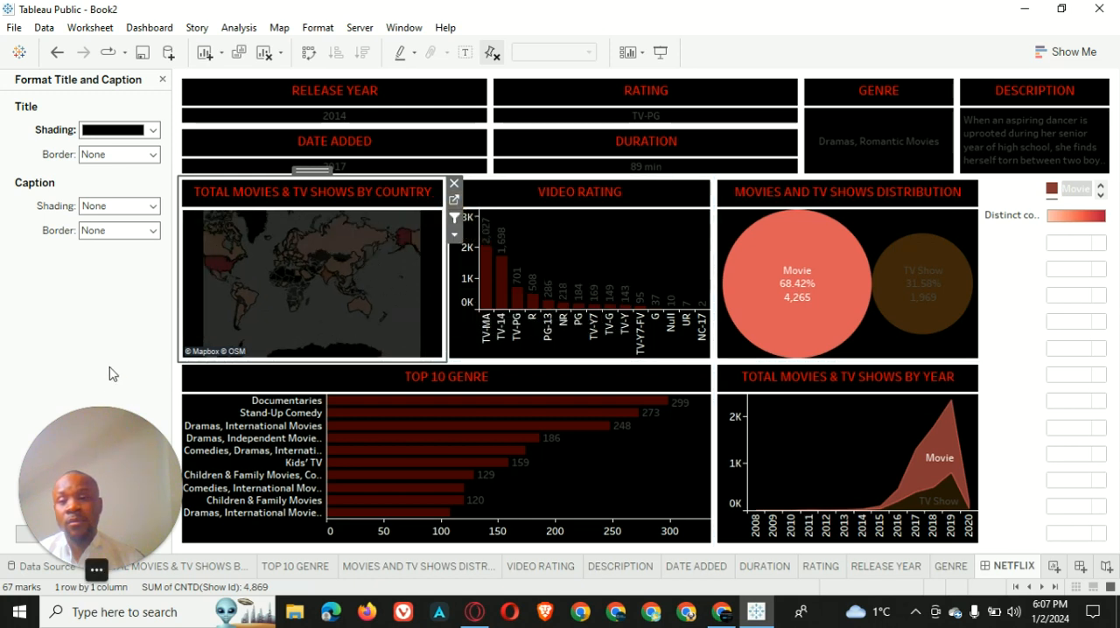
{"action": "left_click", "coordinate": [162, 79]}
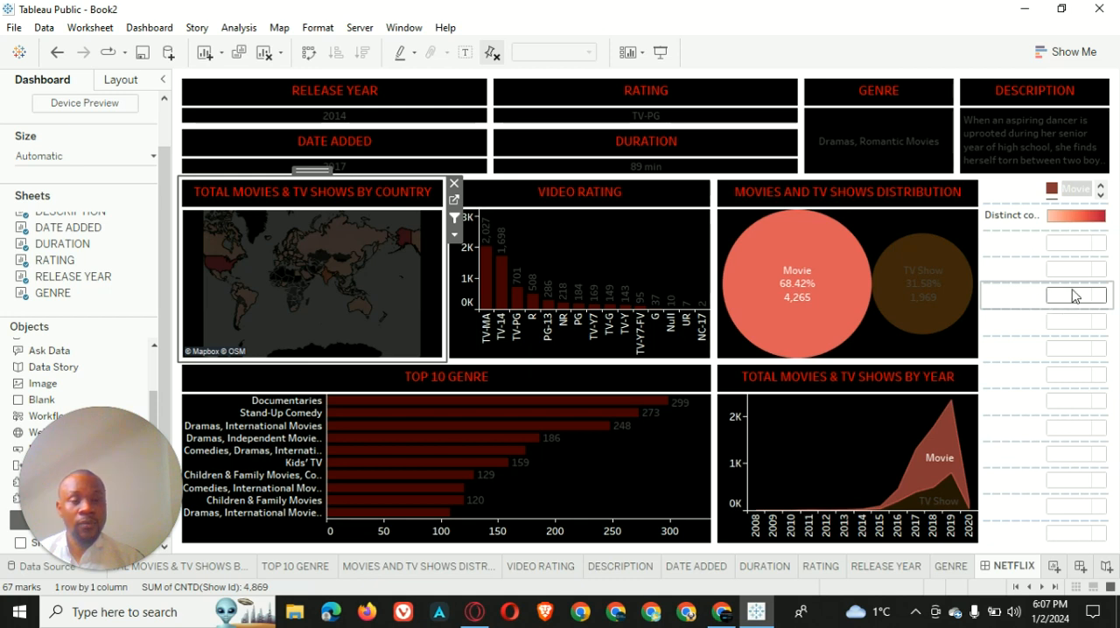
Remove the Movie/TV Show color legend and the distinct count color legend from the NETFLIX dashboard
{"action": "left_click", "coordinate": [1020, 200]}
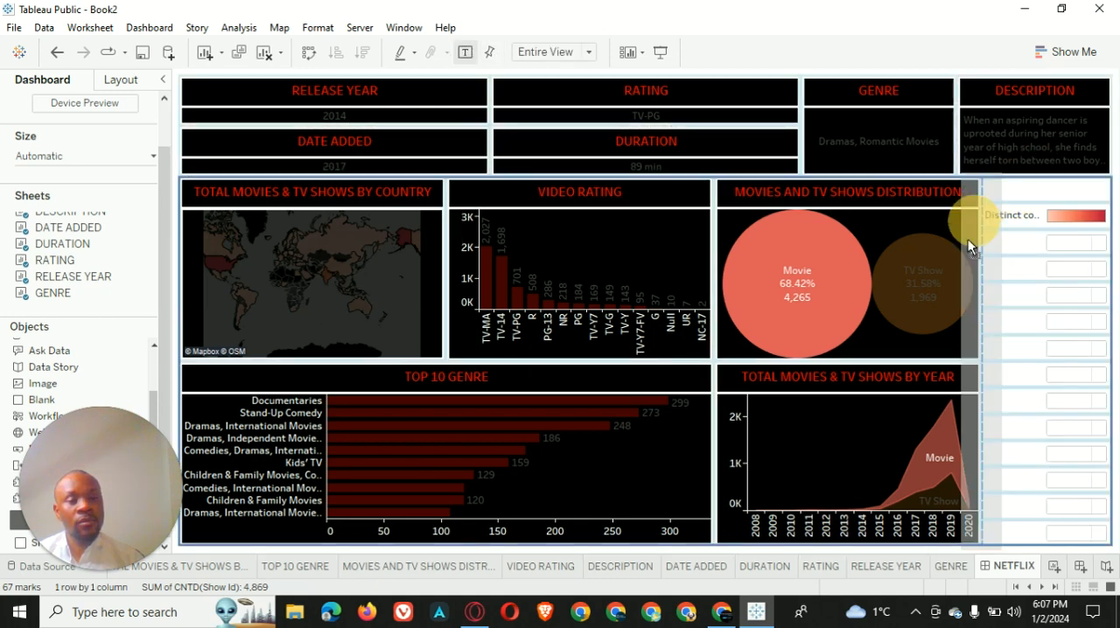
{"action": "left_click", "coordinate": [977, 192]}
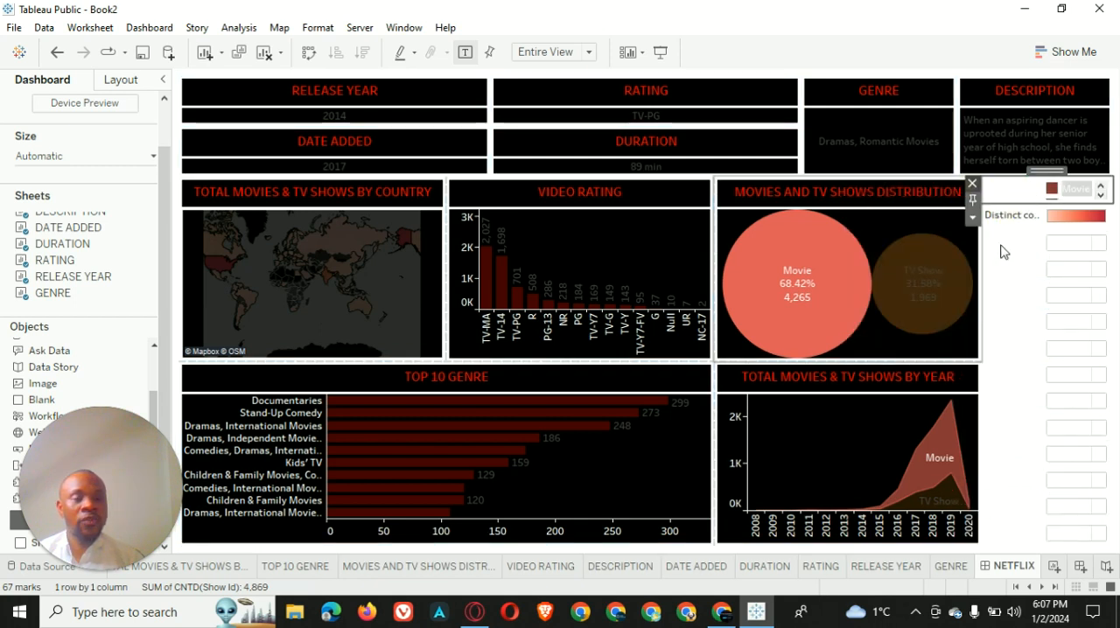
{"action": "left_click", "coordinate": [973, 183]}
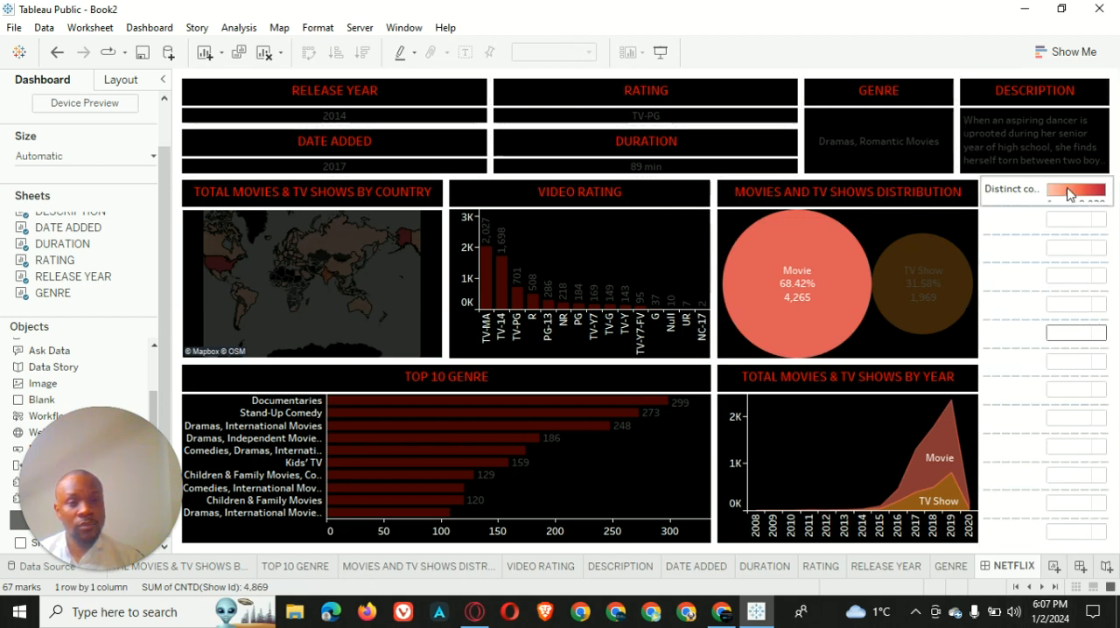
{"action": "left_click", "coordinate": [1030, 188]}
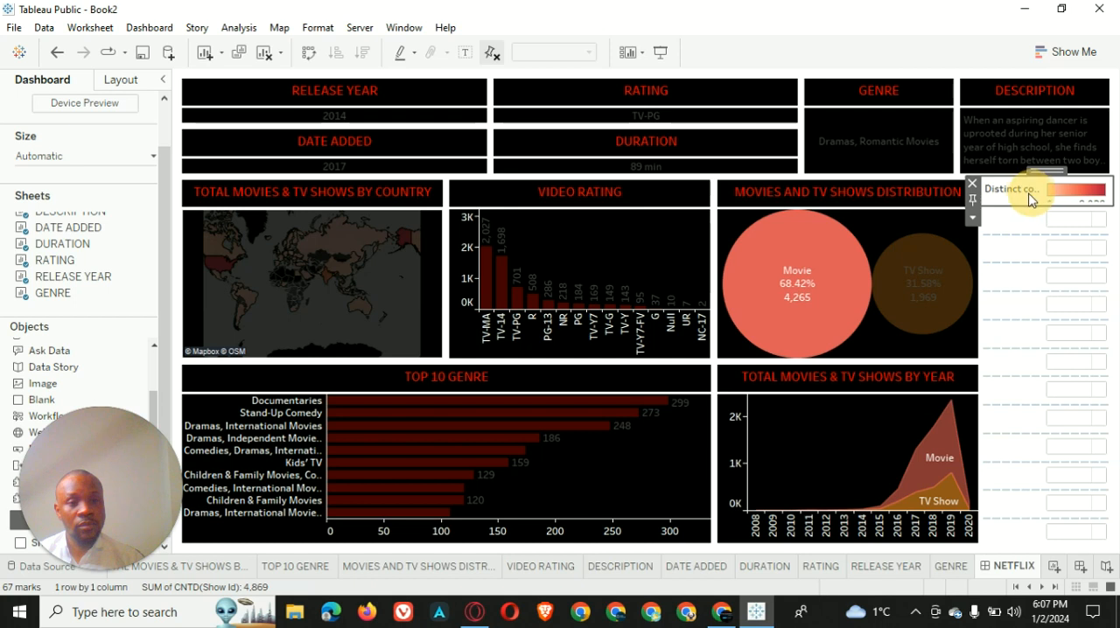
{"action": "left_click", "coordinate": [973, 185]}
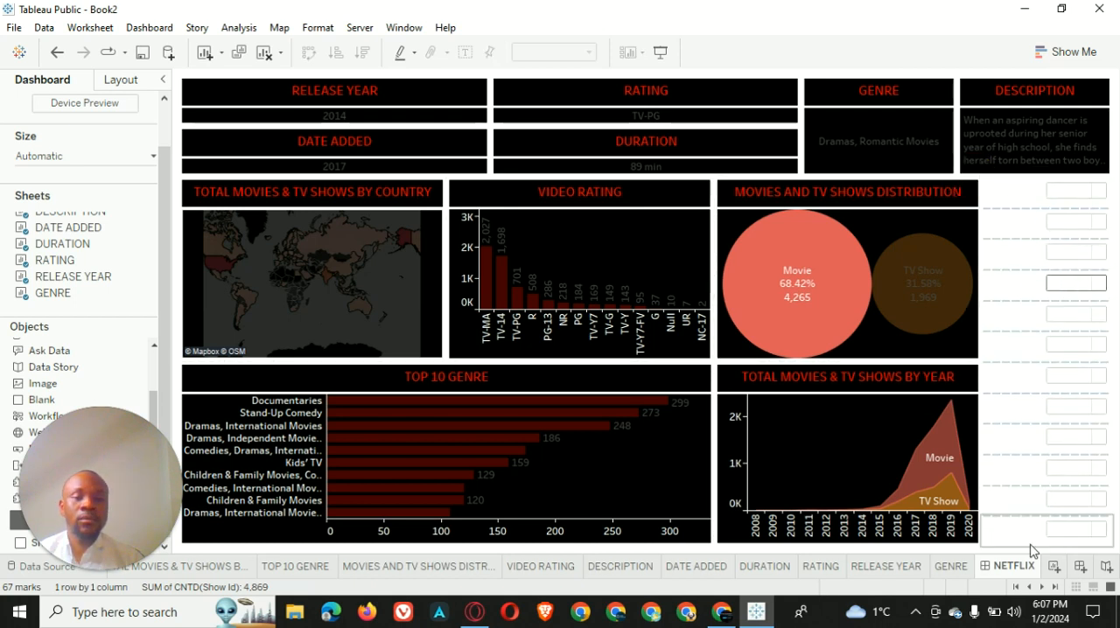
On the DESCRIPTION sheet, set the Type and Title filters to show only relevant values
{"action": "left_click", "coordinate": [626, 567]}
{"action": "left_click", "coordinate": [1106, 190]}
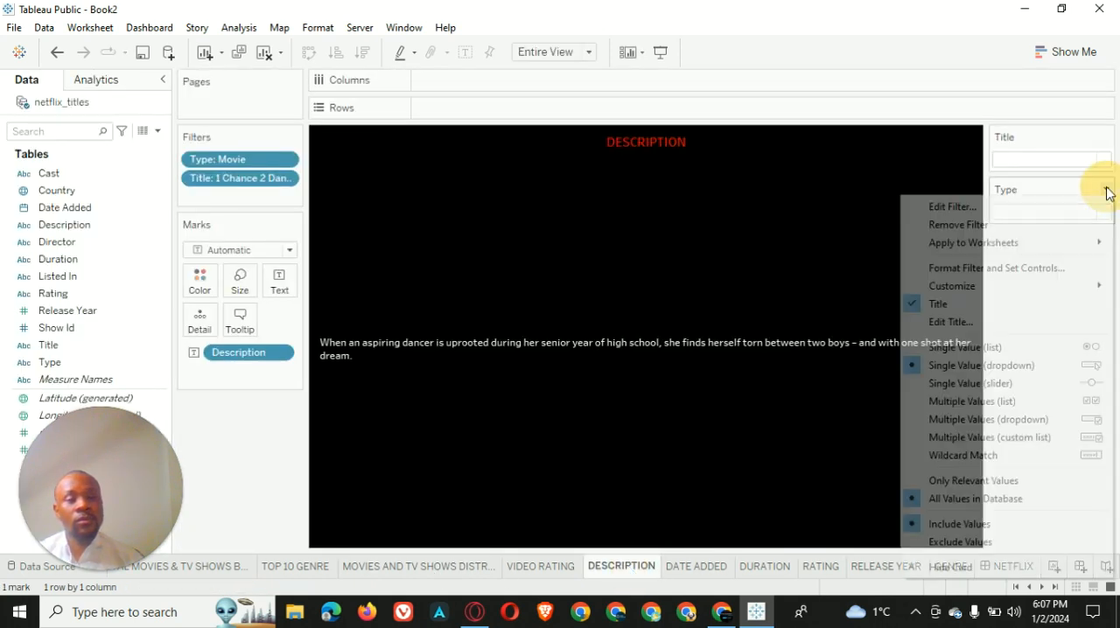
{"action": "left_click", "coordinate": [1044, 483]}
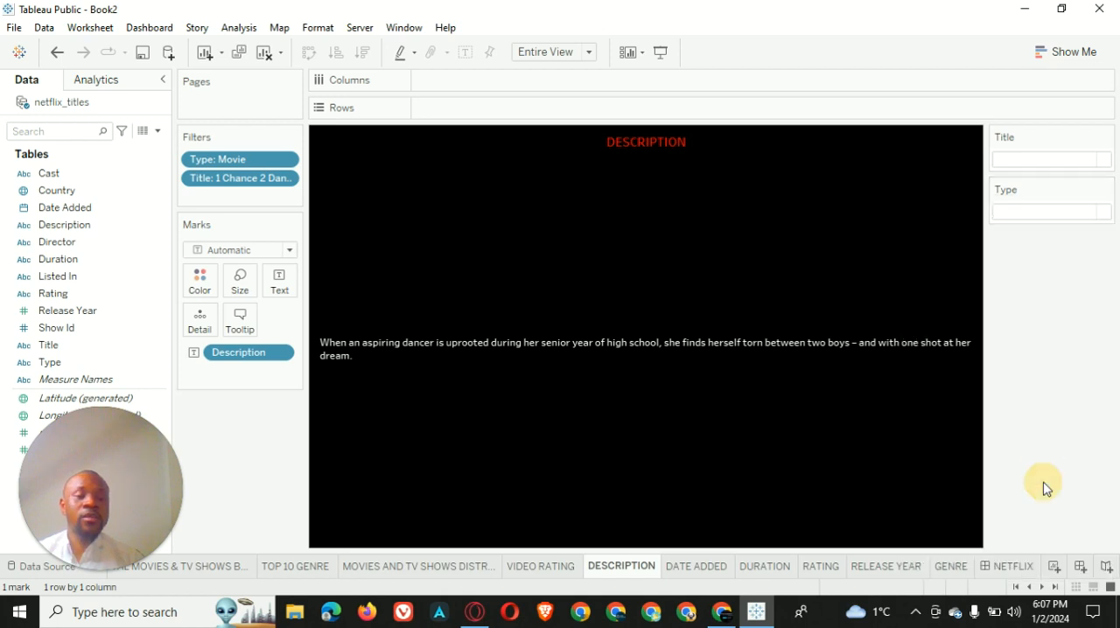
{"action": "left_click", "coordinate": [1106, 138]}
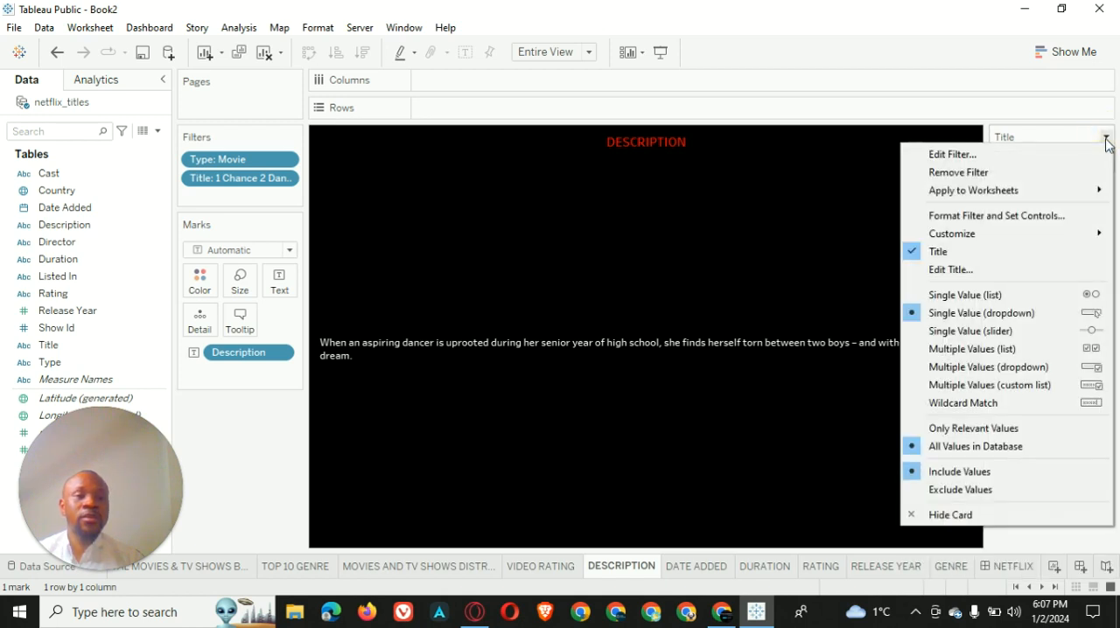
{"action": "left_click", "coordinate": [1019, 429]}
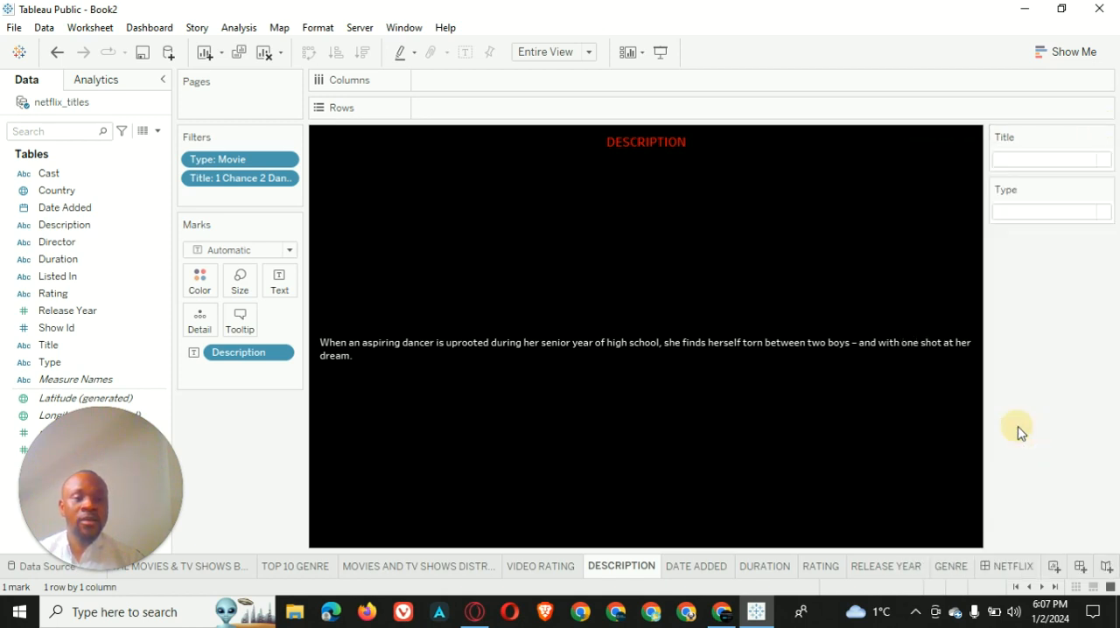
Remove the topmost filter card beside the charts on the NETFLIX dashboard
{"action": "left_click", "coordinate": [1011, 567]}
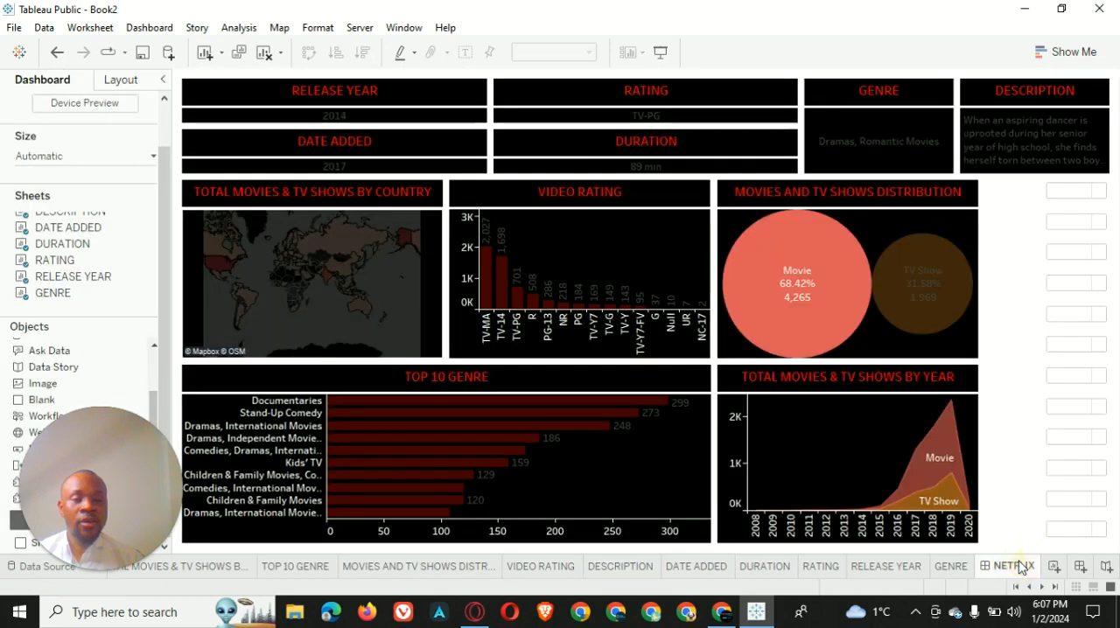
{"action": "left_click", "coordinate": [1032, 198]}
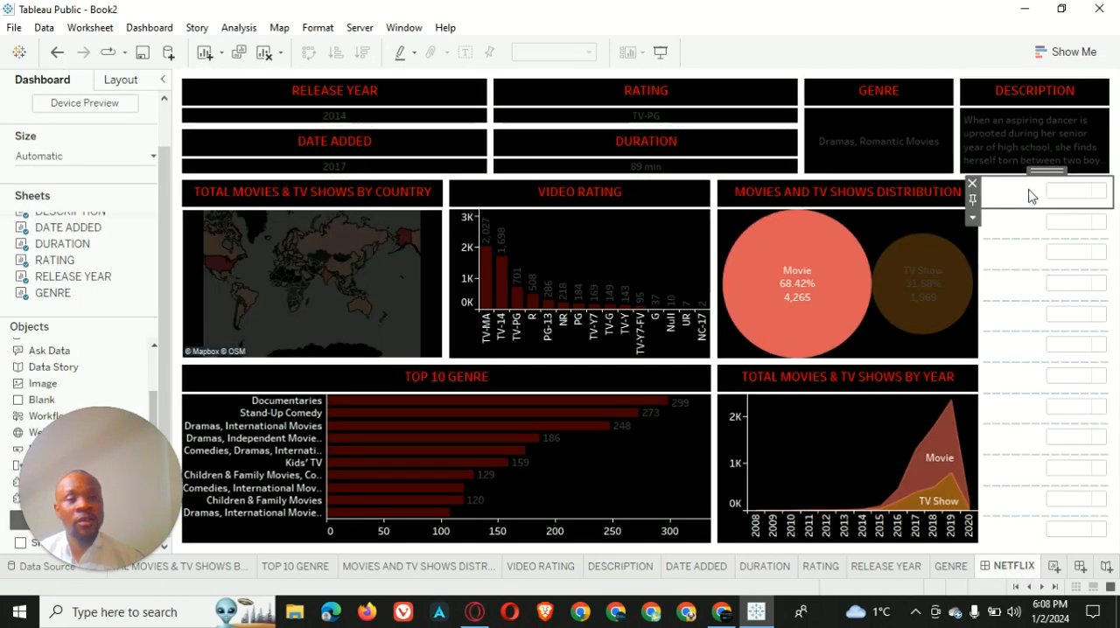
{"action": "left_click", "coordinate": [972, 183]}
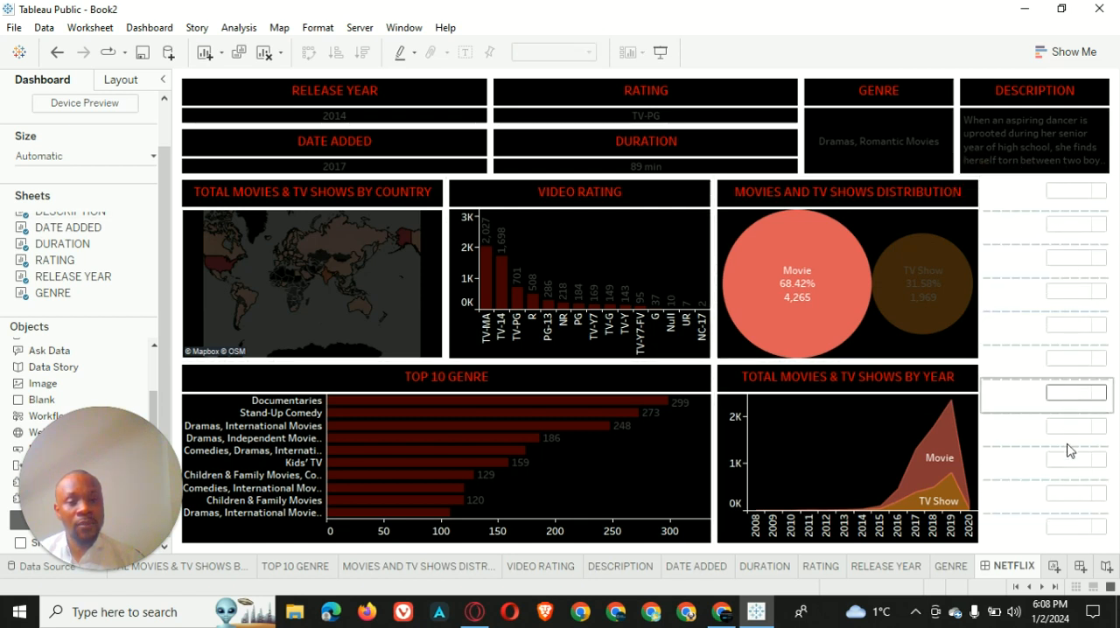
Apply the DESCRIPTION sheet's Title filter to the DATE ADDED, DURATION, RATING, RELEASE YEAR and GENRE worksheets as well
{"action": "mouse_move", "coordinate": [762, 617]}
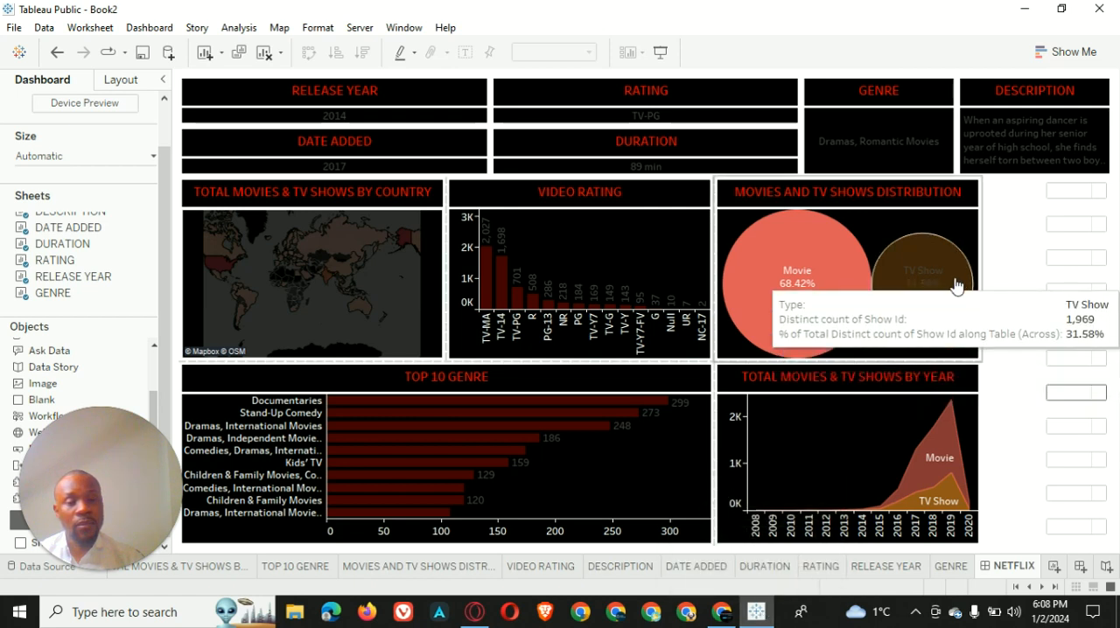
{"action": "left_click", "coordinate": [620, 567]}
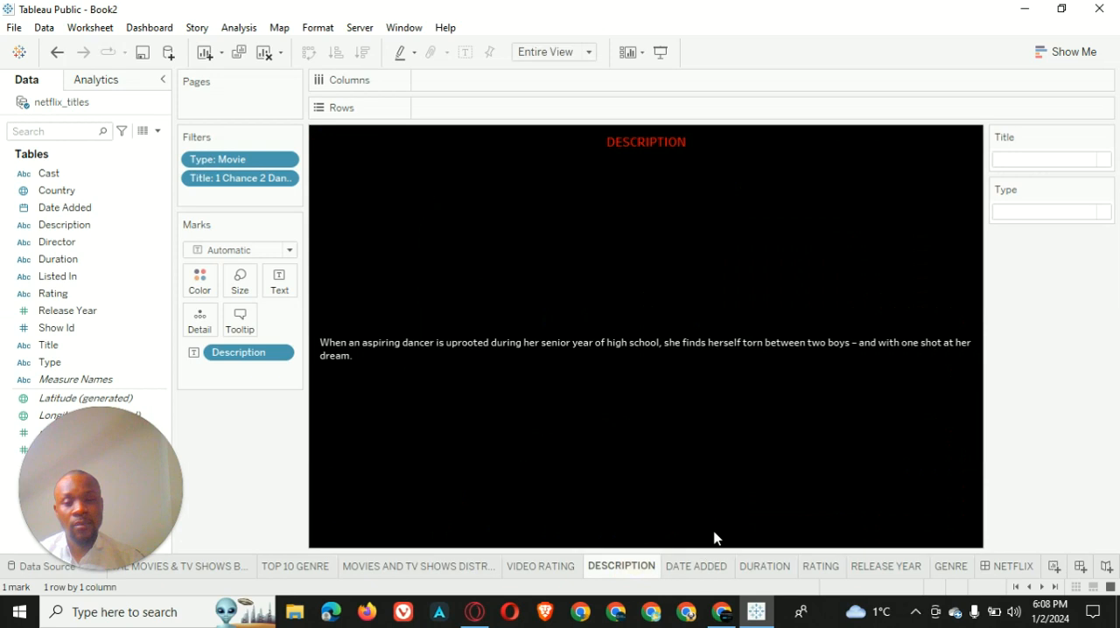
{"action": "left_click", "coordinate": [1106, 138]}
{"action": "mouse_move", "coordinate": [1035, 196]}
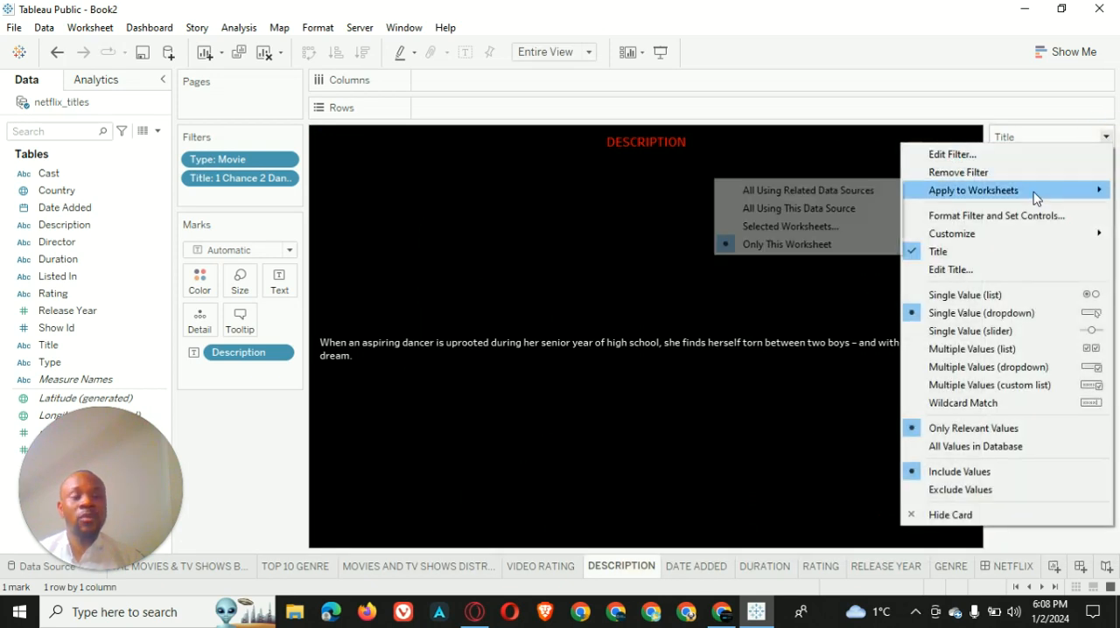
{"action": "left_click", "coordinate": [812, 225]}
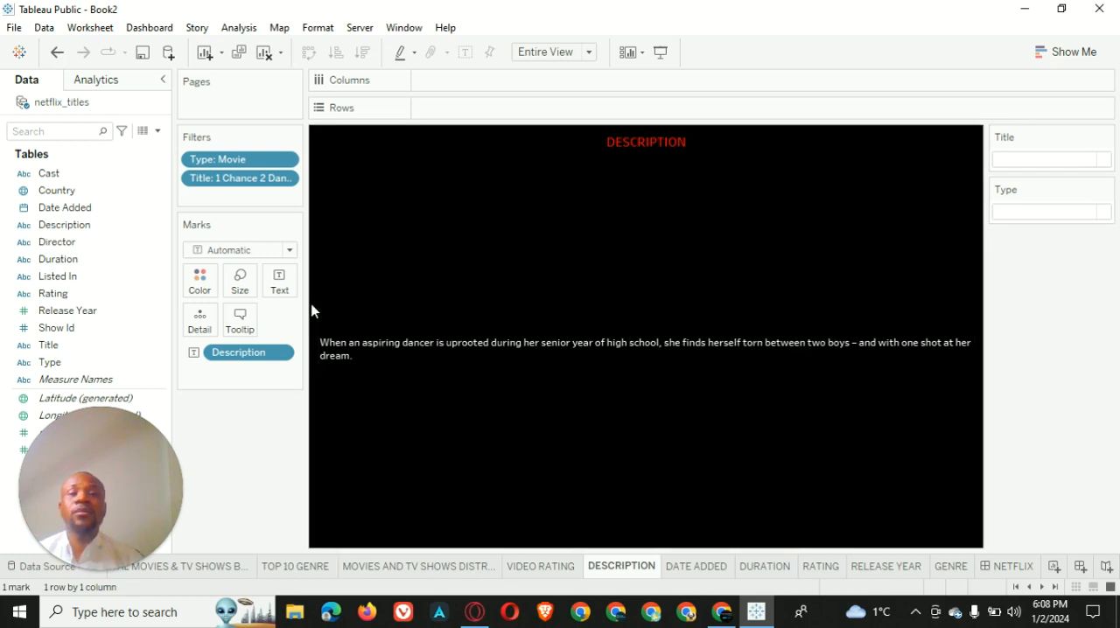
{"action": "scroll", "coordinate": [331, 280], "scroll_direction": "down", "scroll_amount": 3}
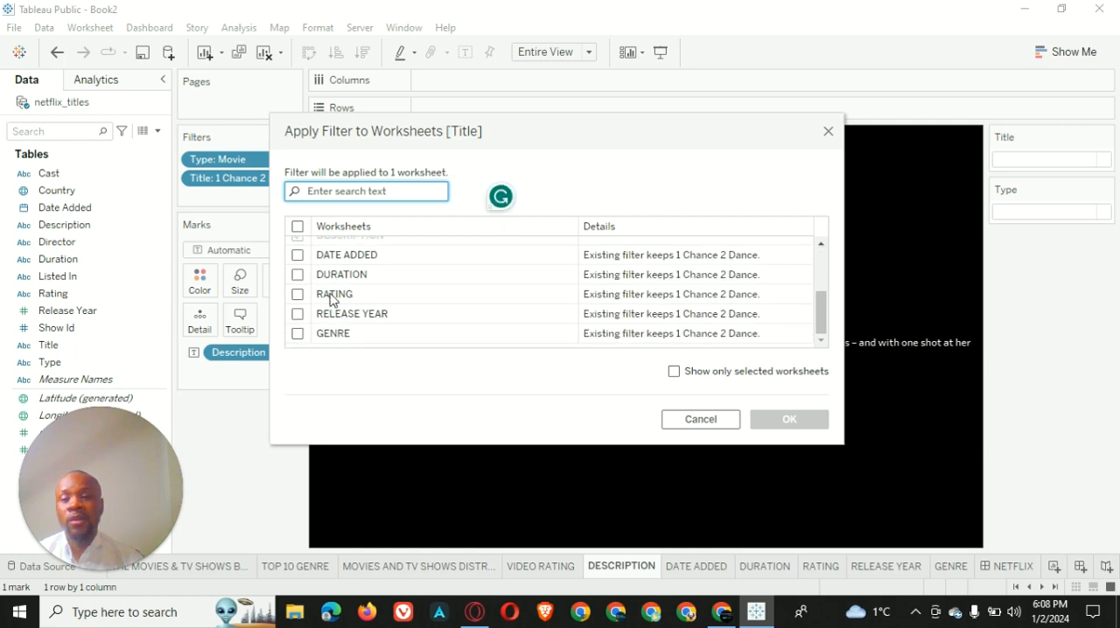
{"action": "left_click", "coordinate": [298, 333]}
{"action": "left_click", "coordinate": [297, 313]}
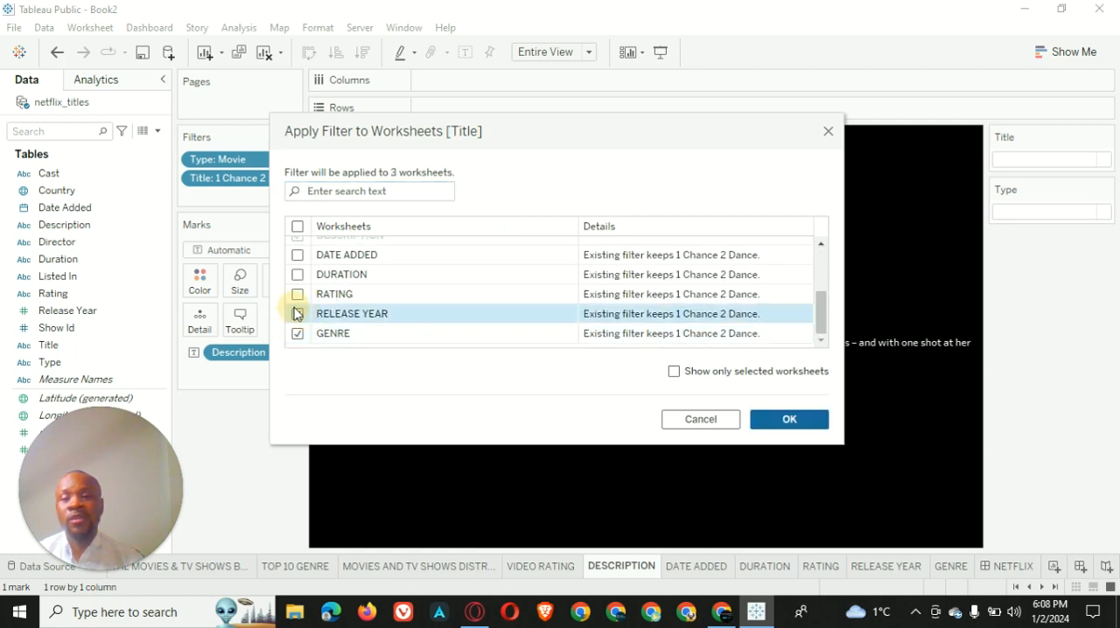
{"action": "left_click", "coordinate": [297, 294]}
{"action": "left_click", "coordinate": [298, 274]}
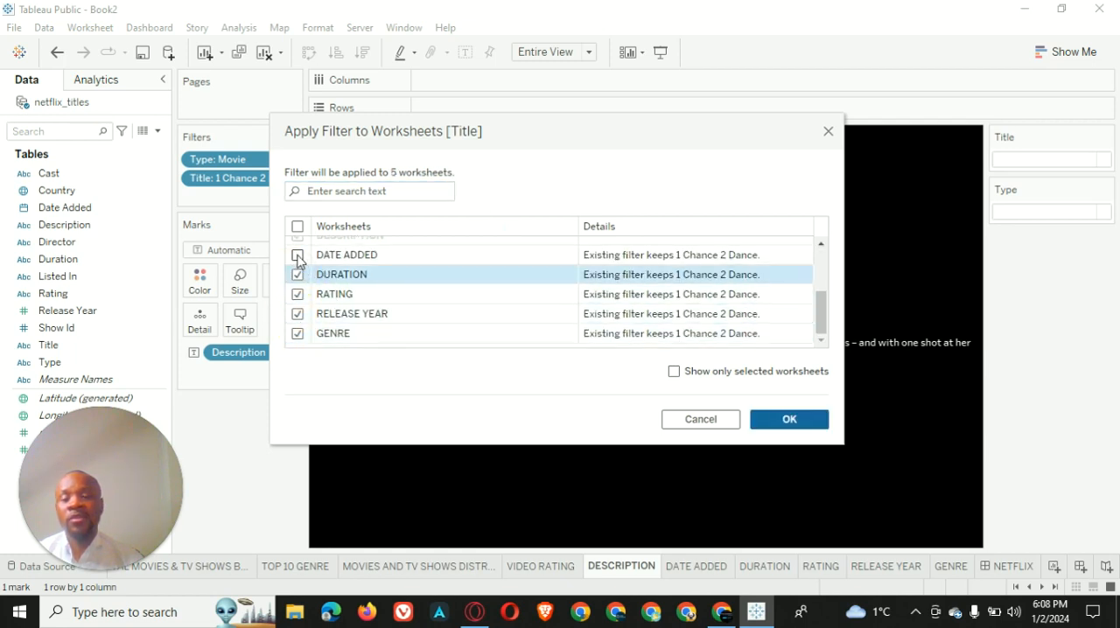
{"action": "left_click", "coordinate": [298, 256]}
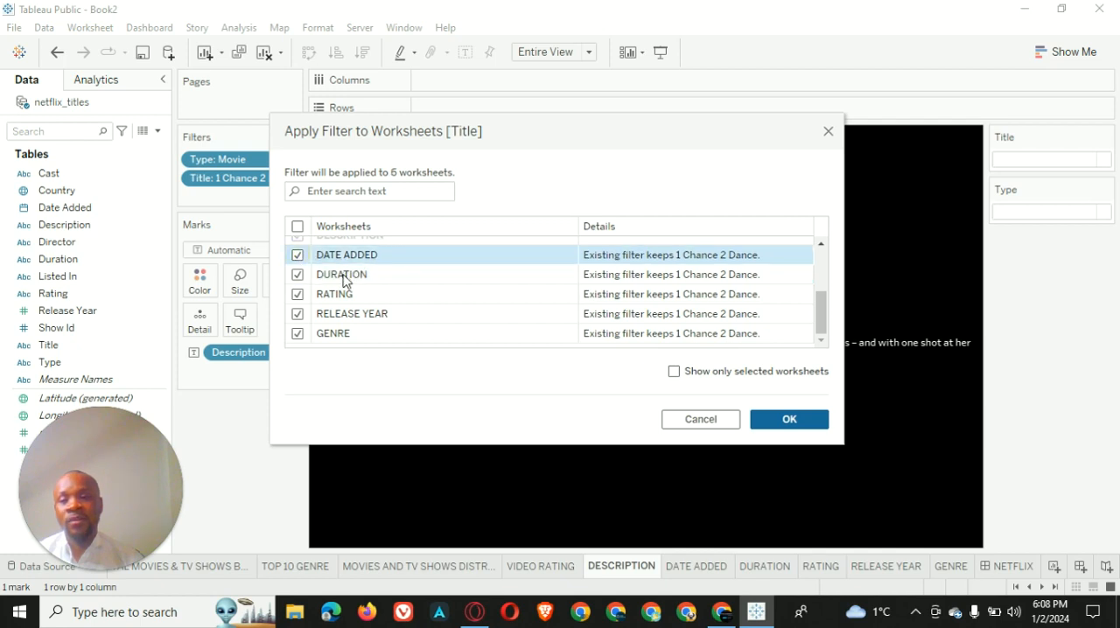
{"action": "left_click", "coordinate": [790, 418]}
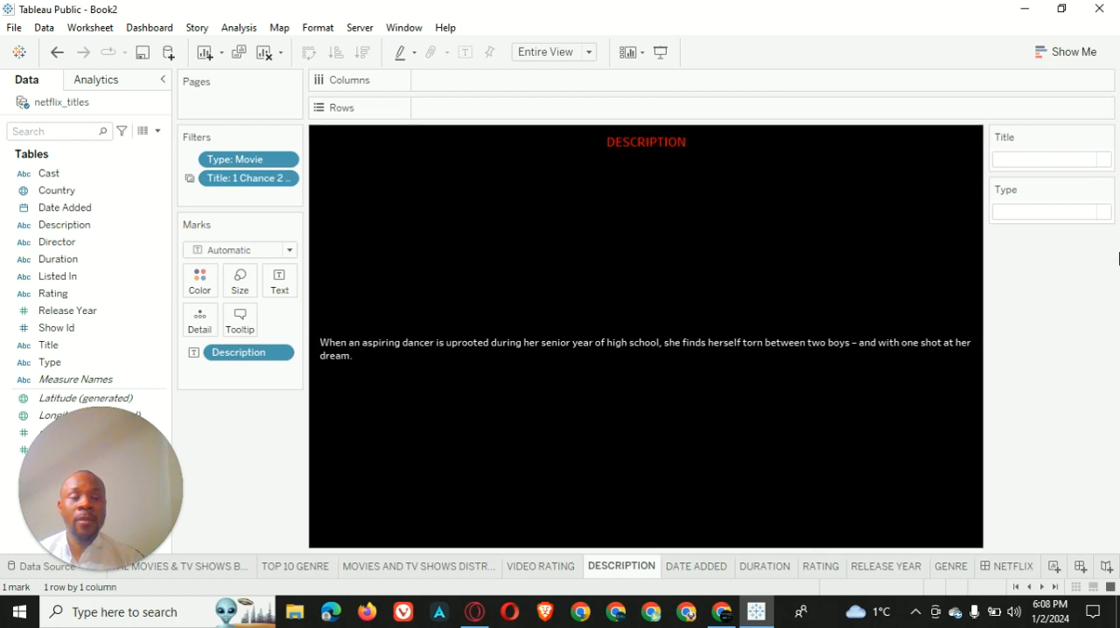
{"action": "left_click", "coordinate": [1107, 192]}
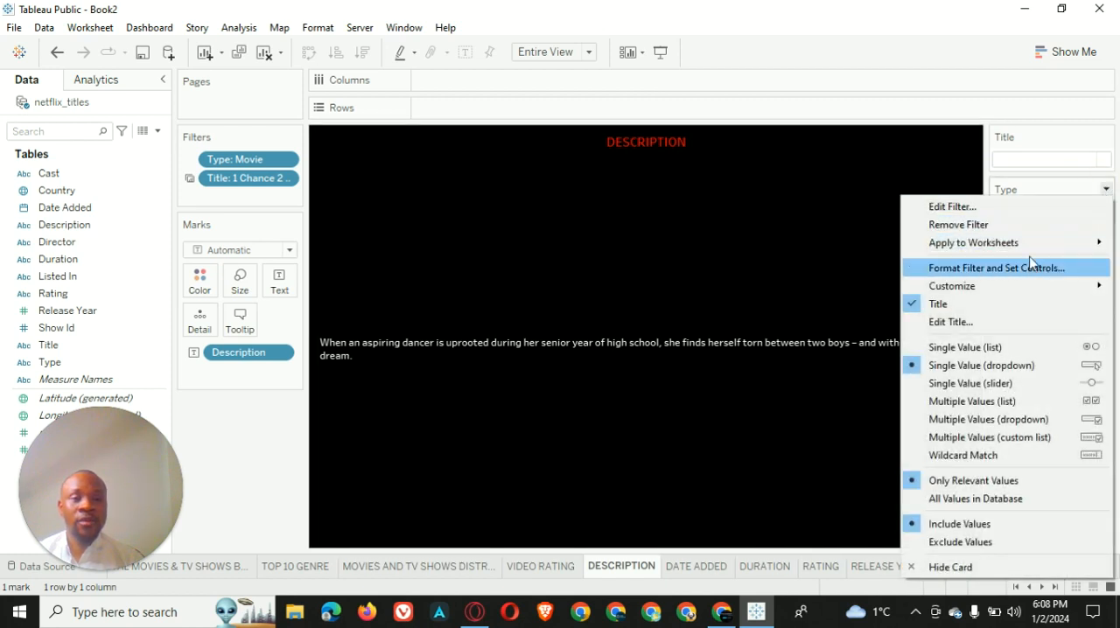
{"action": "mouse_move", "coordinate": [1028, 249]}
{"action": "left_click", "coordinate": [845, 280]}
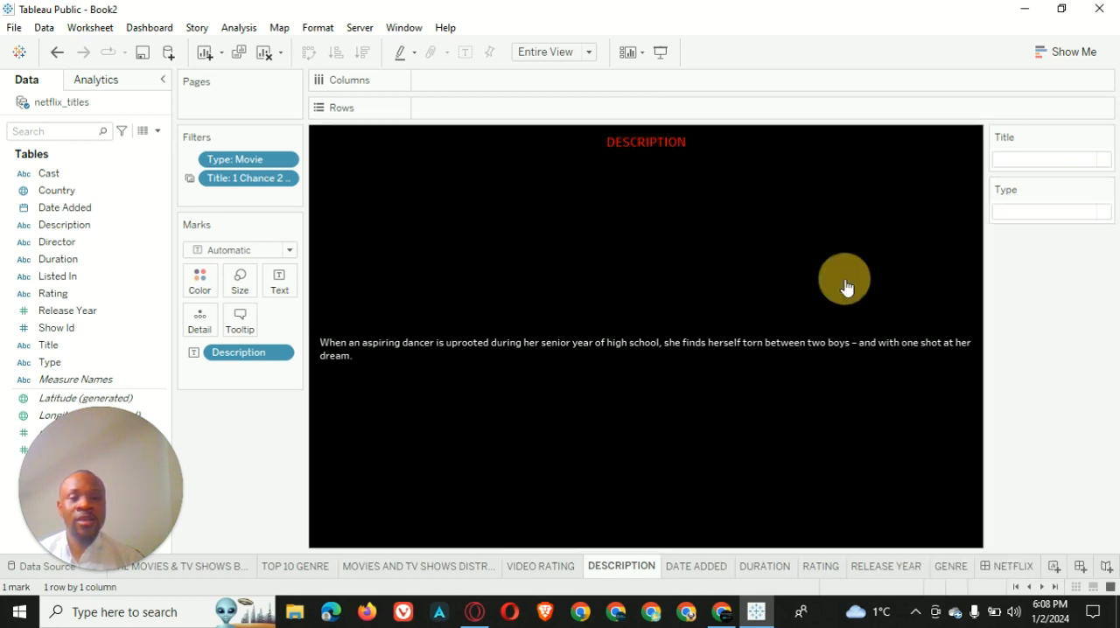
{"action": "mouse_move", "coordinate": [379, 283]}
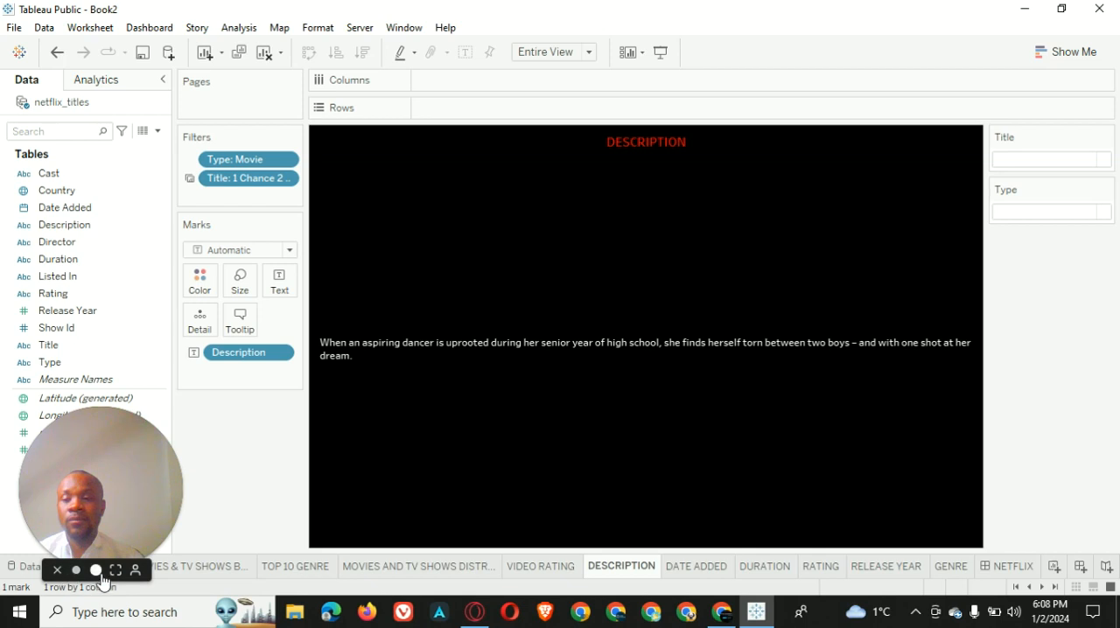
{"action": "left_click", "coordinate": [98, 574]}
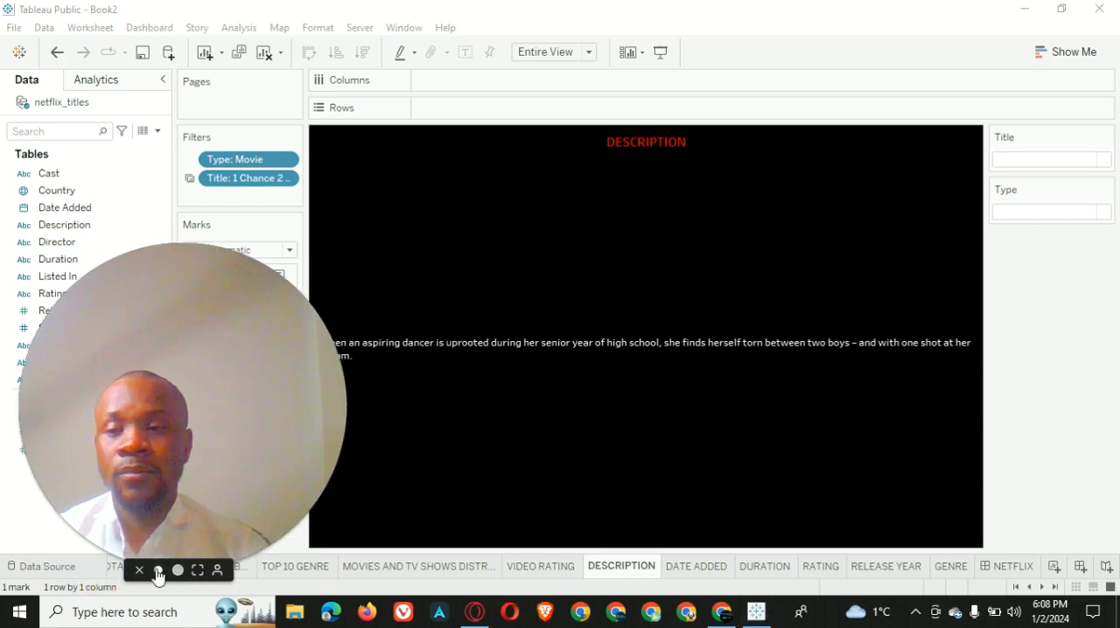
{"action": "left_click", "coordinate": [157, 572]}
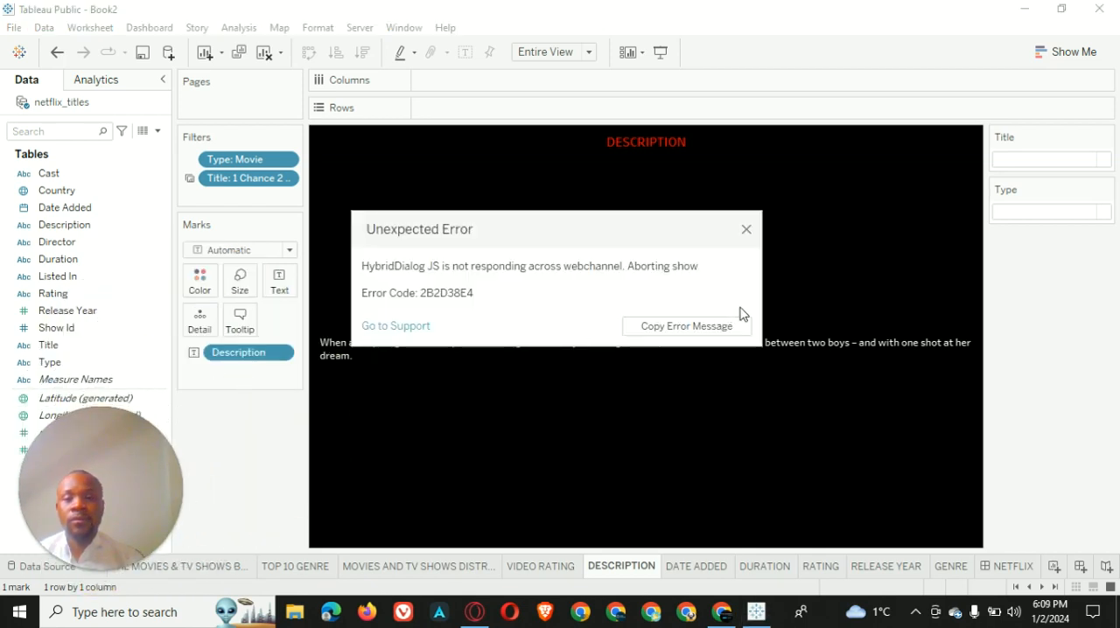
{"action": "left_click", "coordinate": [746, 231]}
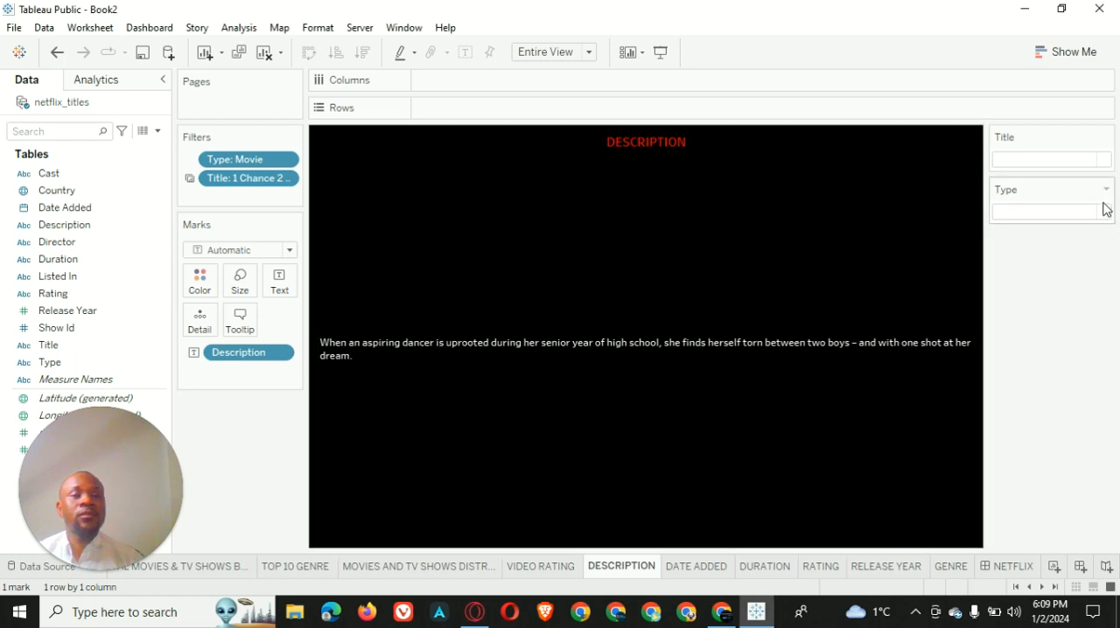
Apply the DESCRIPTION sheet's Type filter to the DURATION, RATING, RELEASE YEAR and GENRE worksheets as well
{"action": "left_click", "coordinate": [1106, 189]}
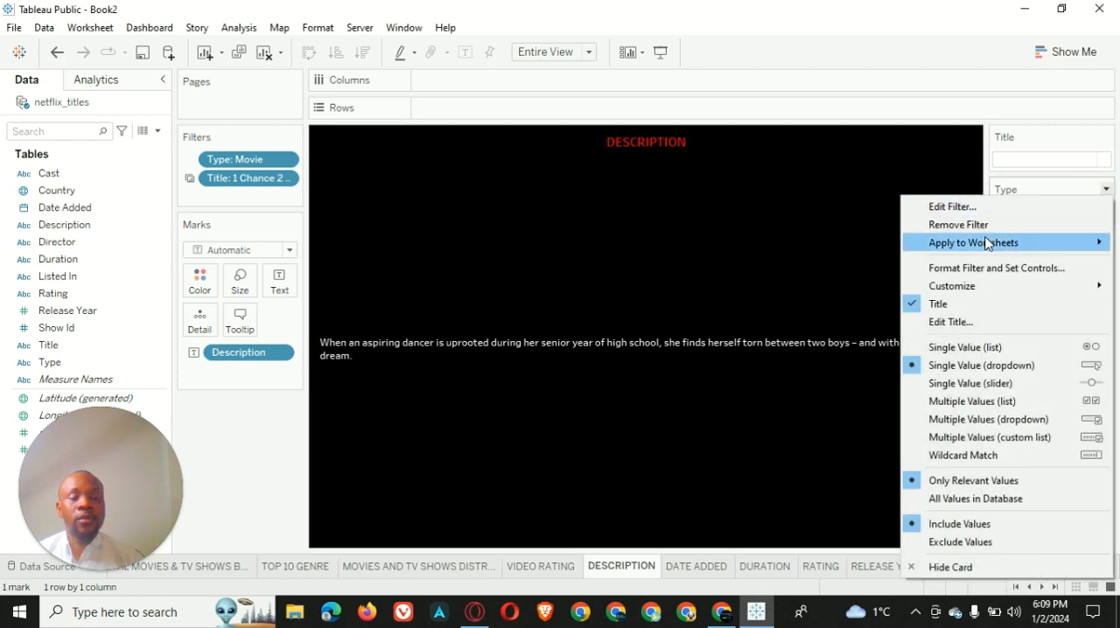
{"action": "mouse_move", "coordinate": [987, 243]}
{"action": "left_click", "coordinate": [830, 278]}
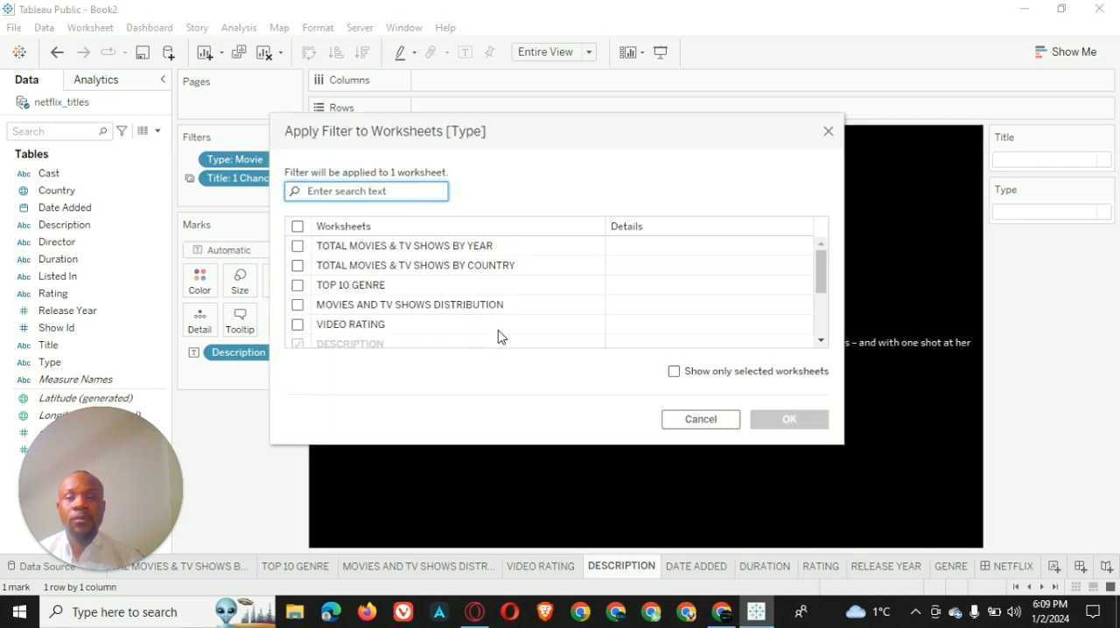
{"action": "scroll", "coordinate": [386, 327], "scroll_direction": "down", "scroll_amount": 5}
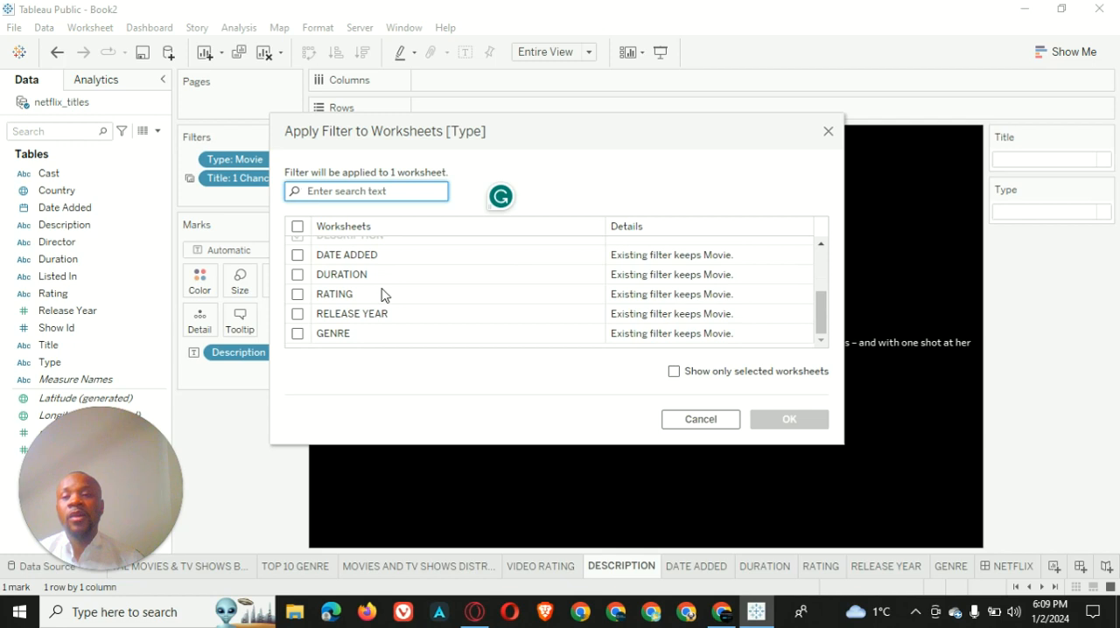
{"action": "left_click", "coordinate": [298, 333]}
{"action": "left_click", "coordinate": [297, 314]}
{"action": "left_click", "coordinate": [298, 274]}
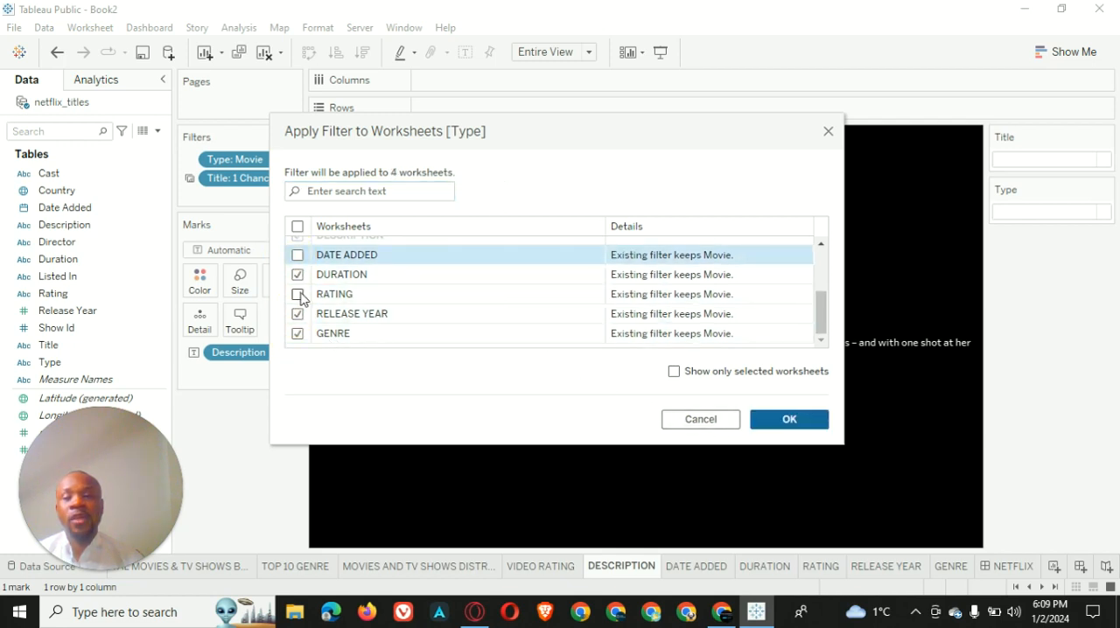
{"action": "left_click", "coordinate": [298, 294]}
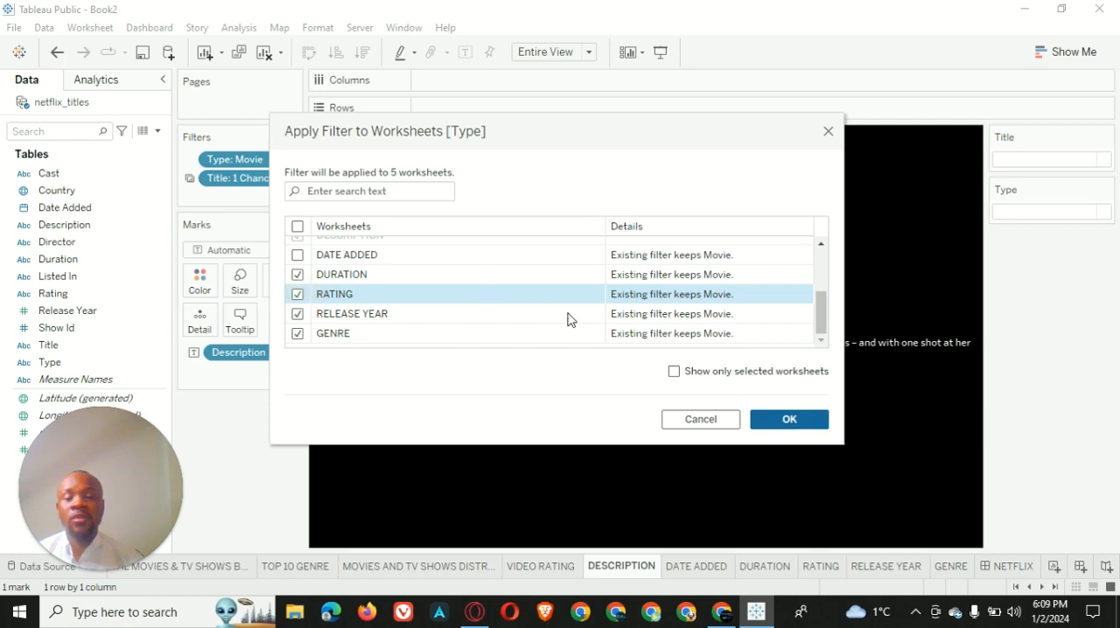
{"action": "left_click", "coordinate": [787, 420]}
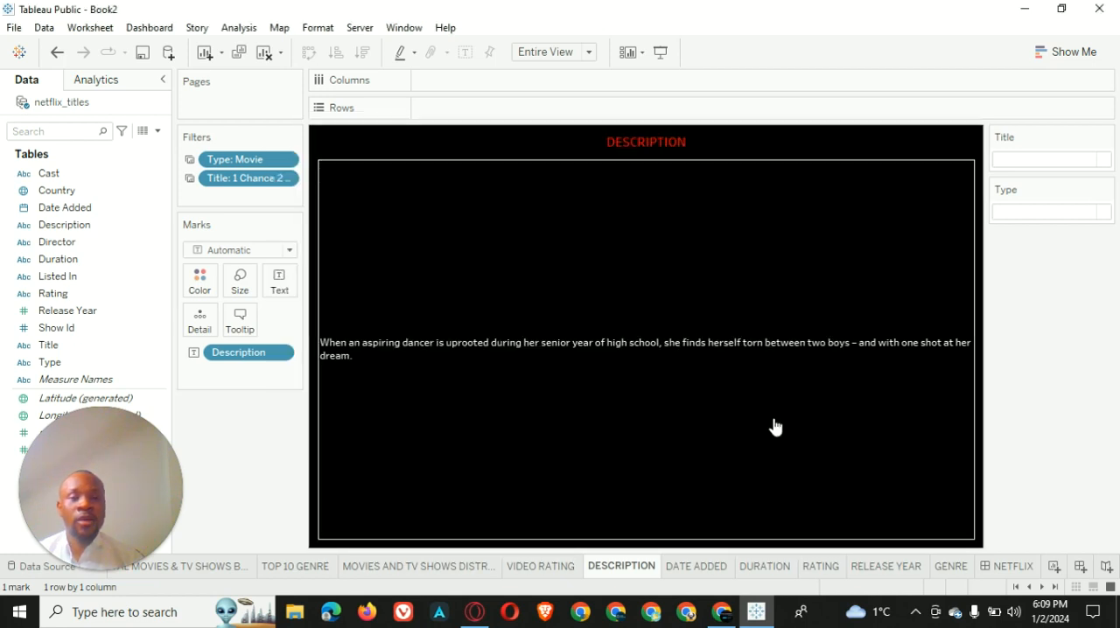
On the NETFLIX dashboard, narrow the TOP 10 GENRE chart to widen the TOTAL MOVIES & TV SHOWS BY YEAR chart
{"action": "left_click", "coordinate": [1015, 567]}
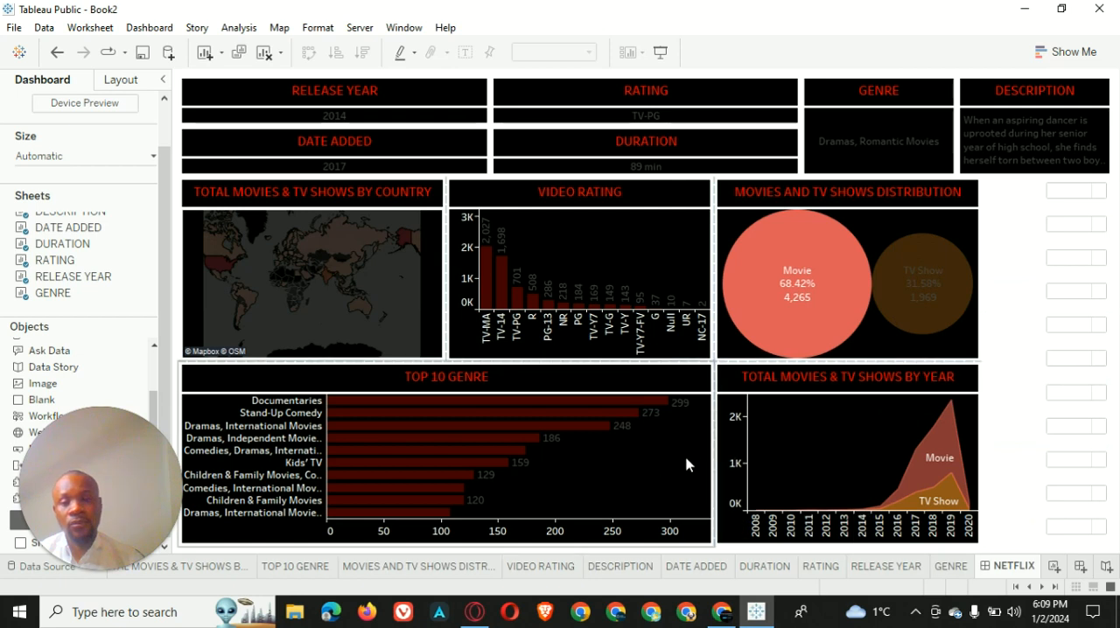
{"action": "left_click", "coordinate": [754, 418]}
{"action": "left_click_drag", "start_coordinate": [714, 409], "coordinate": [634, 415]}
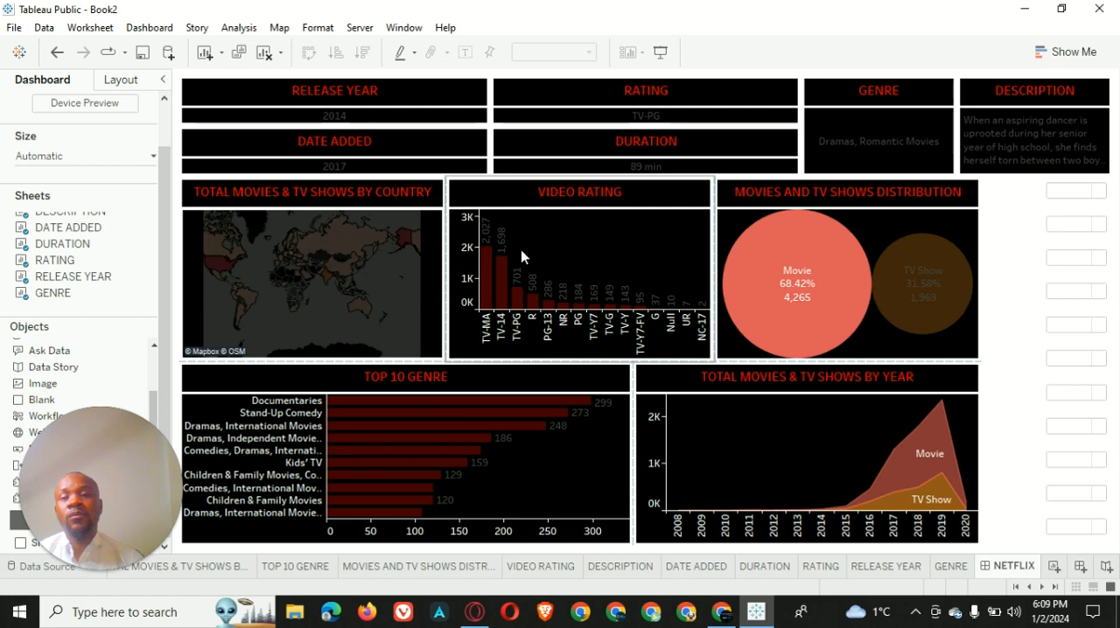
{"action": "scroll", "coordinate": [106, 266], "scroll_direction": "up", "scroll_amount": 5}
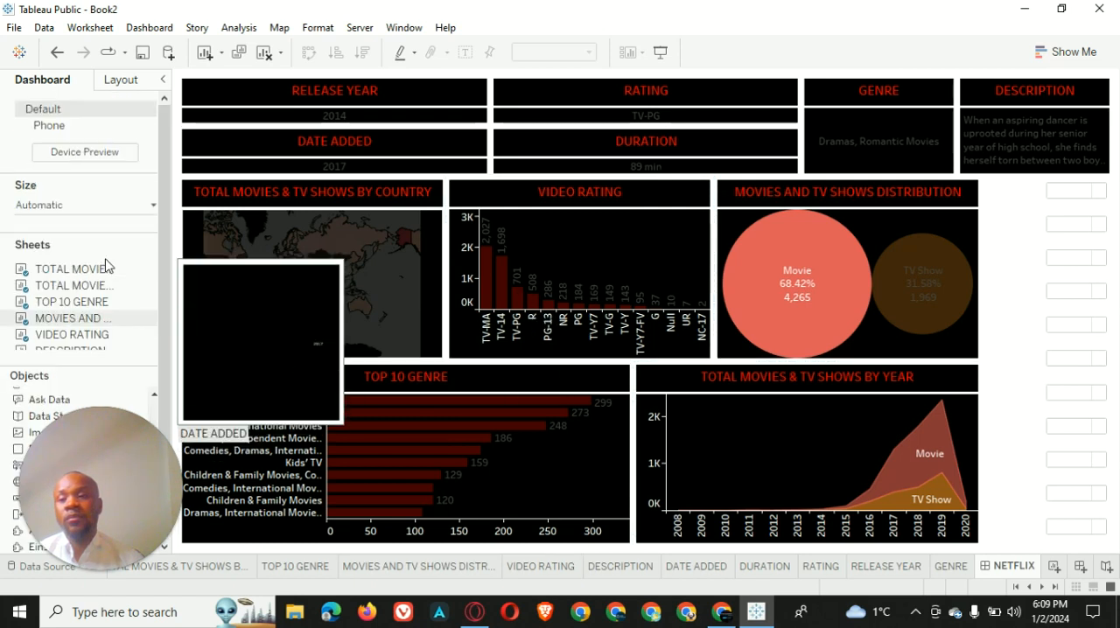
{"action": "scroll", "coordinate": [103, 262], "scroll_direction": "down", "scroll_amount": 5}
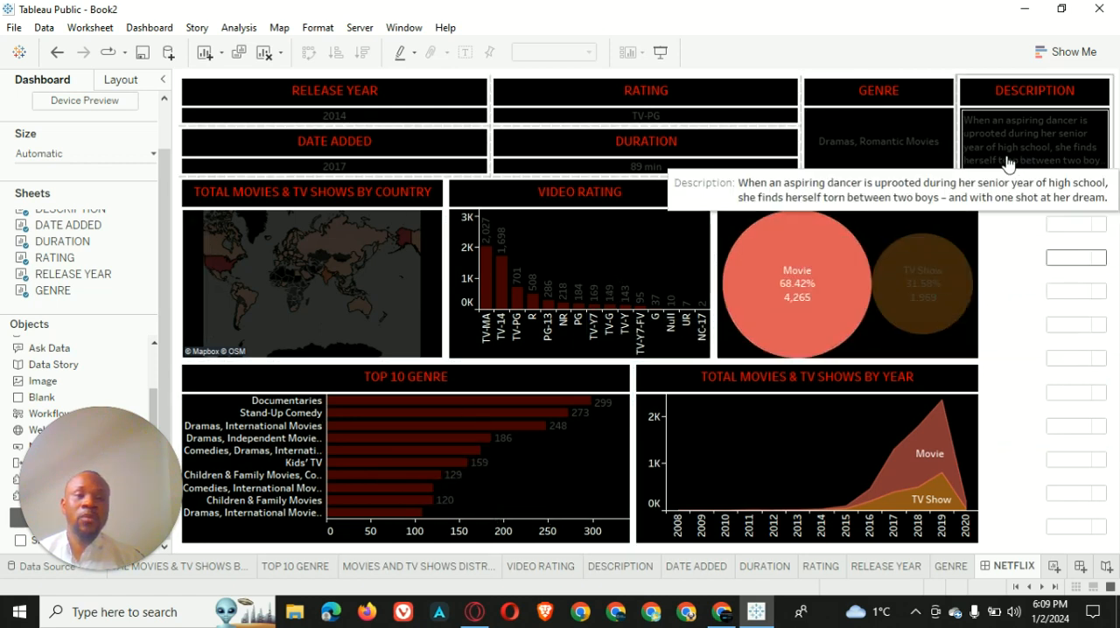
{"action": "left_click", "coordinate": [905, 132]}
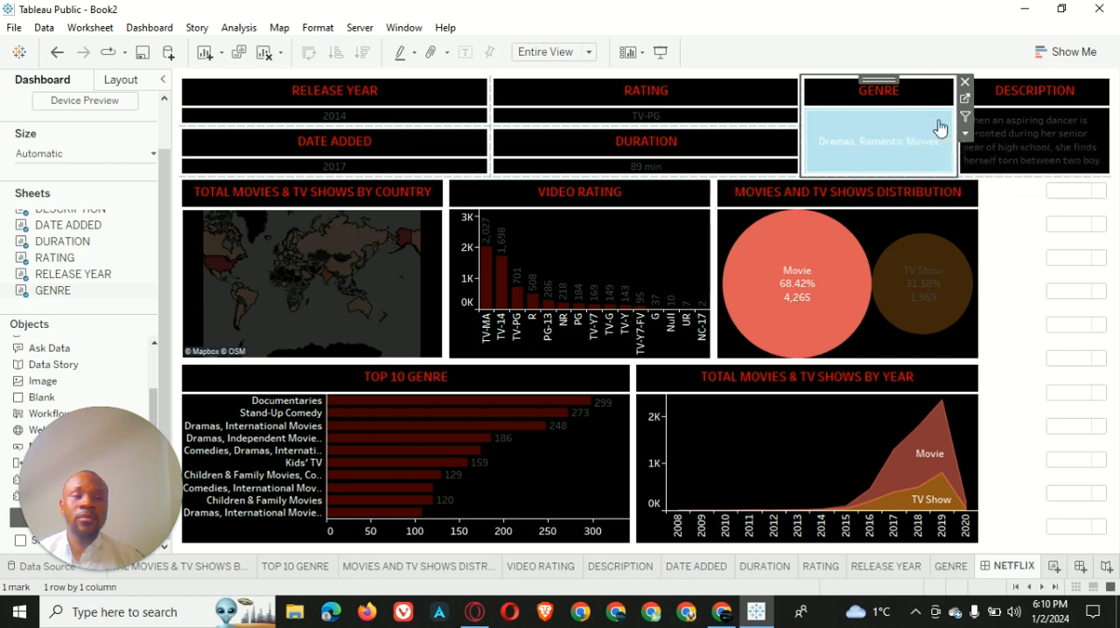
{"action": "left_click", "coordinate": [910, 124]}
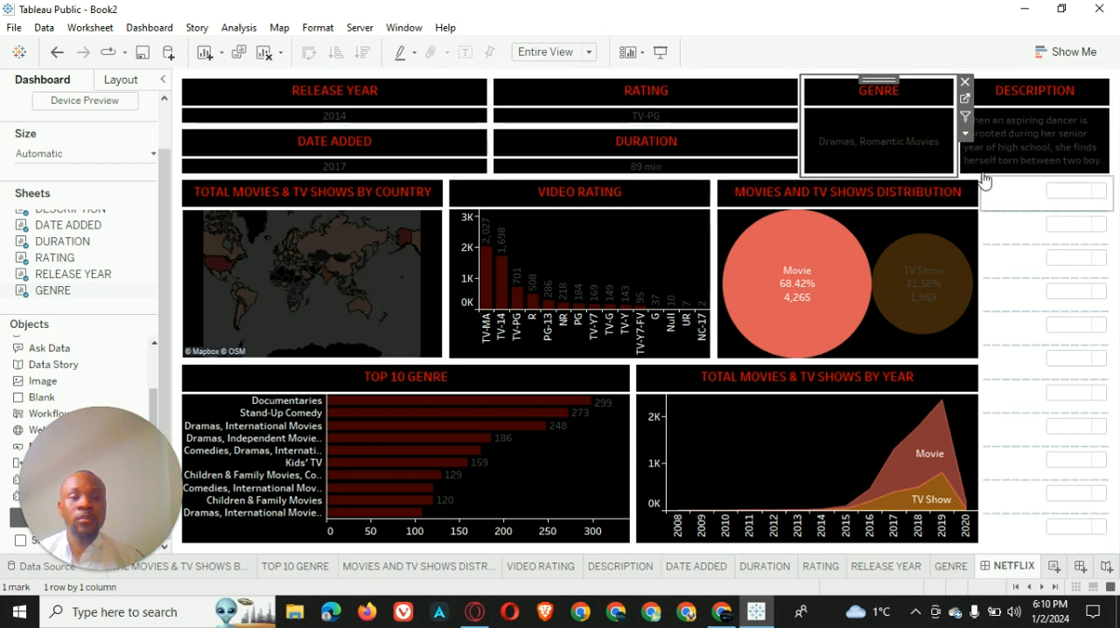